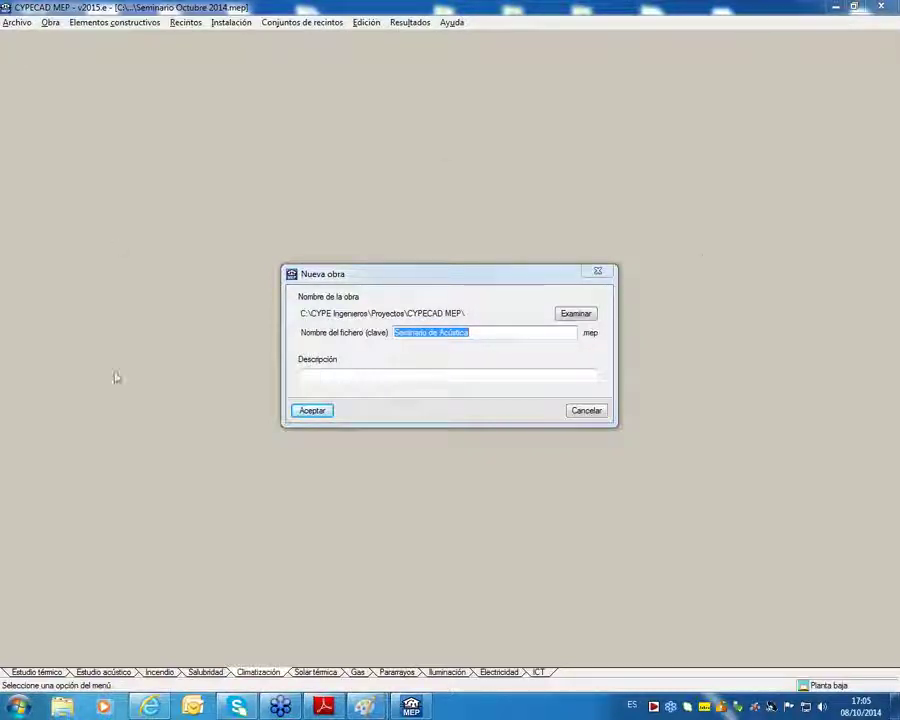
Create the job file Seminario de Acústica as an empty job (Obra vacía) located in Colombia.
click(310, 411)
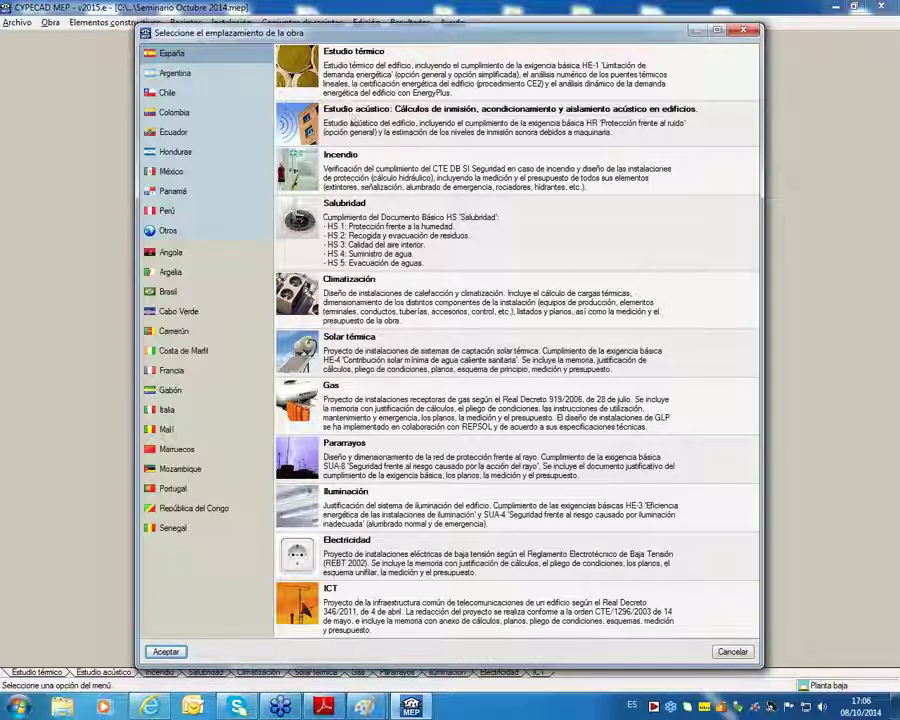
click(172, 112)
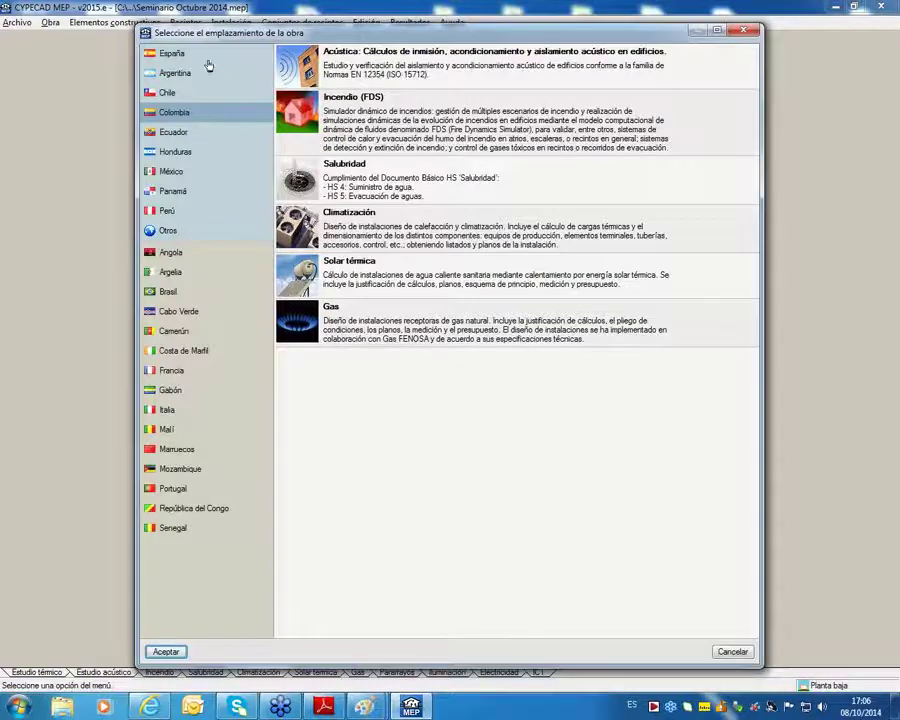
click(165, 53)
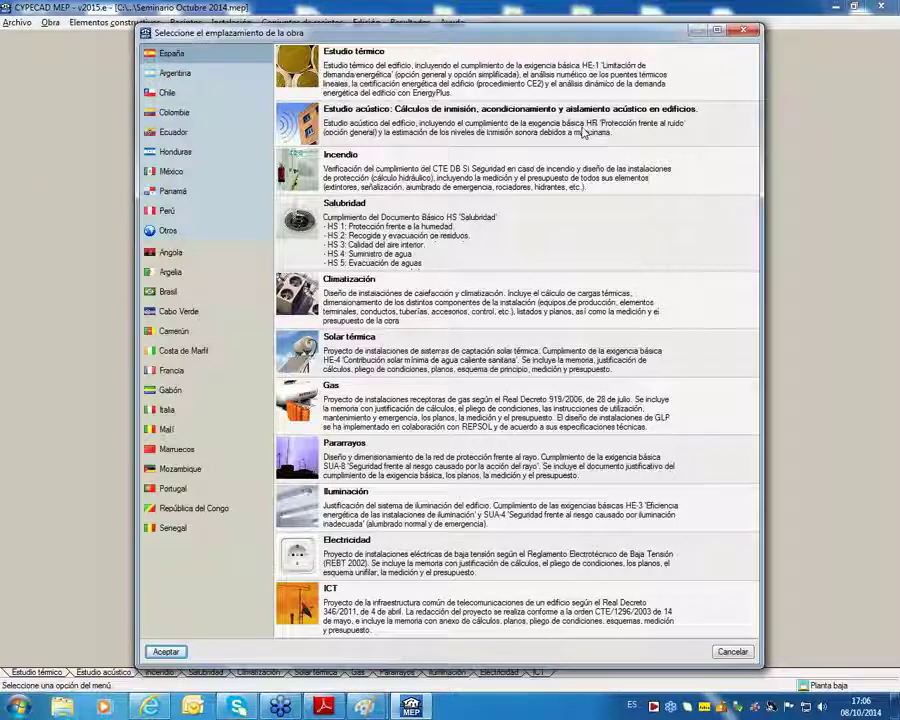
click(175, 112)
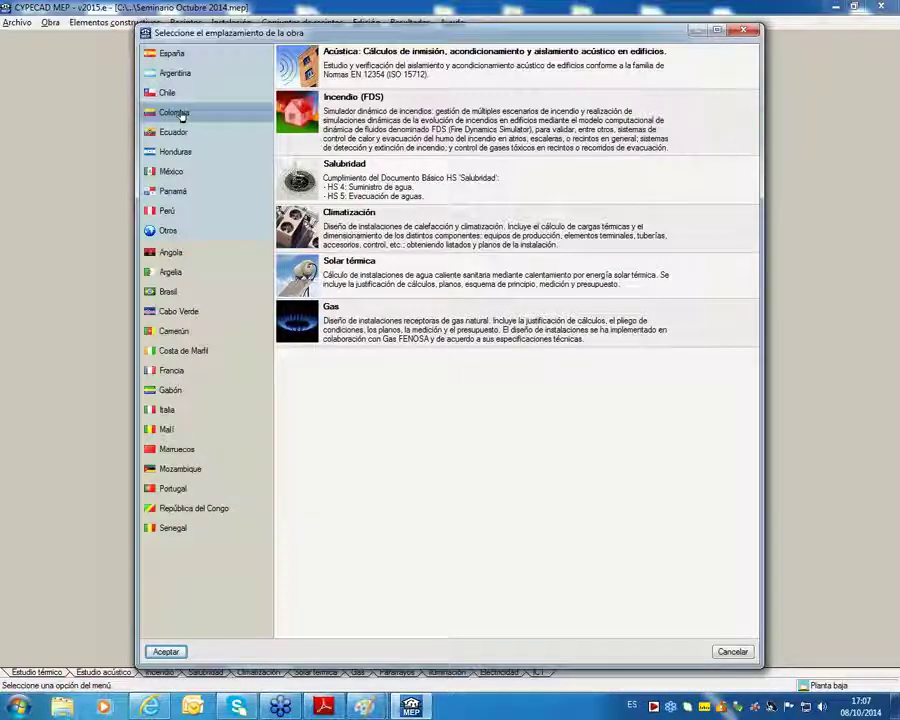
click(166, 651)
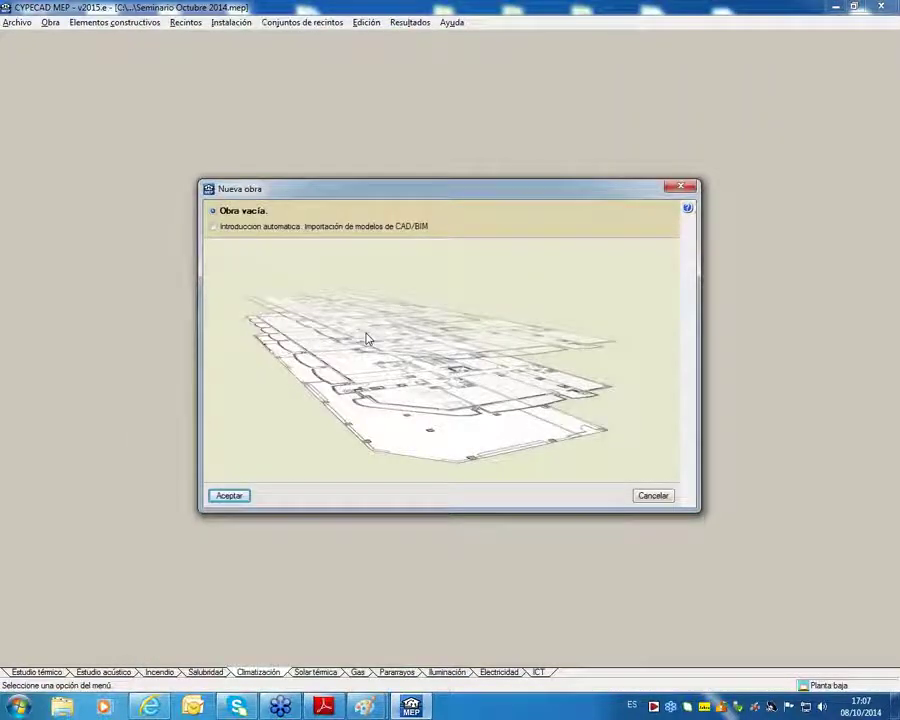
click(226, 495)
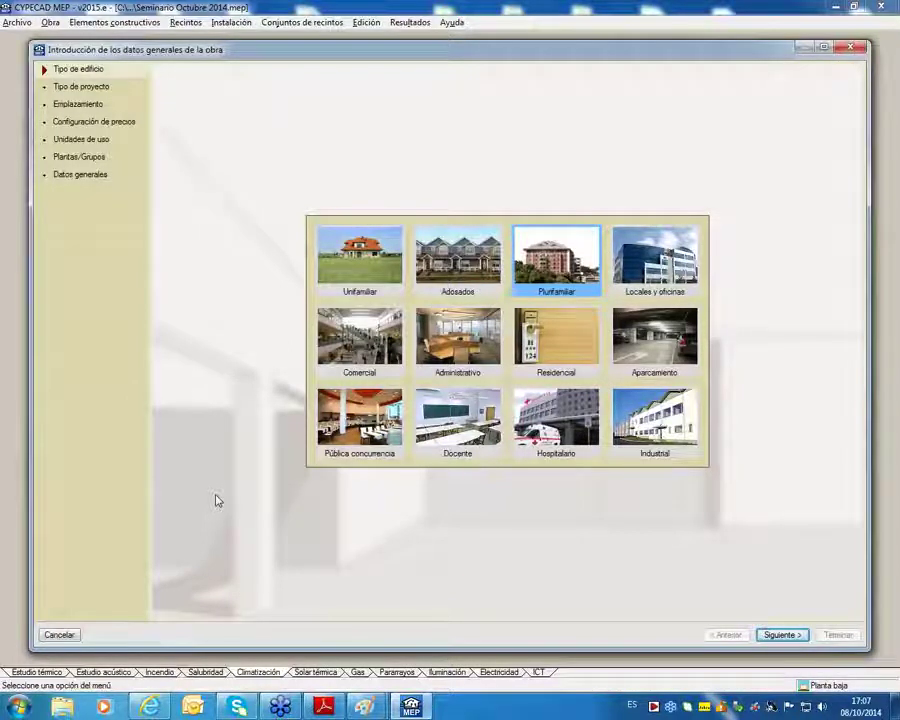
Set the building type to Residencial and the project type to Acústica, accepting the preset site and price configuration.
click(572, 338)
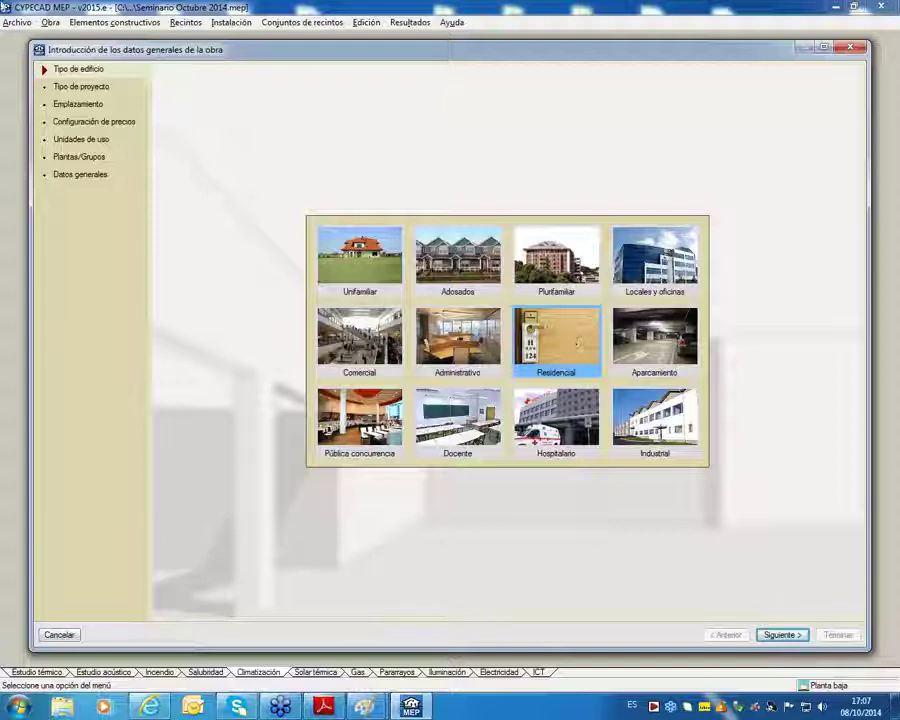
click(778, 636)
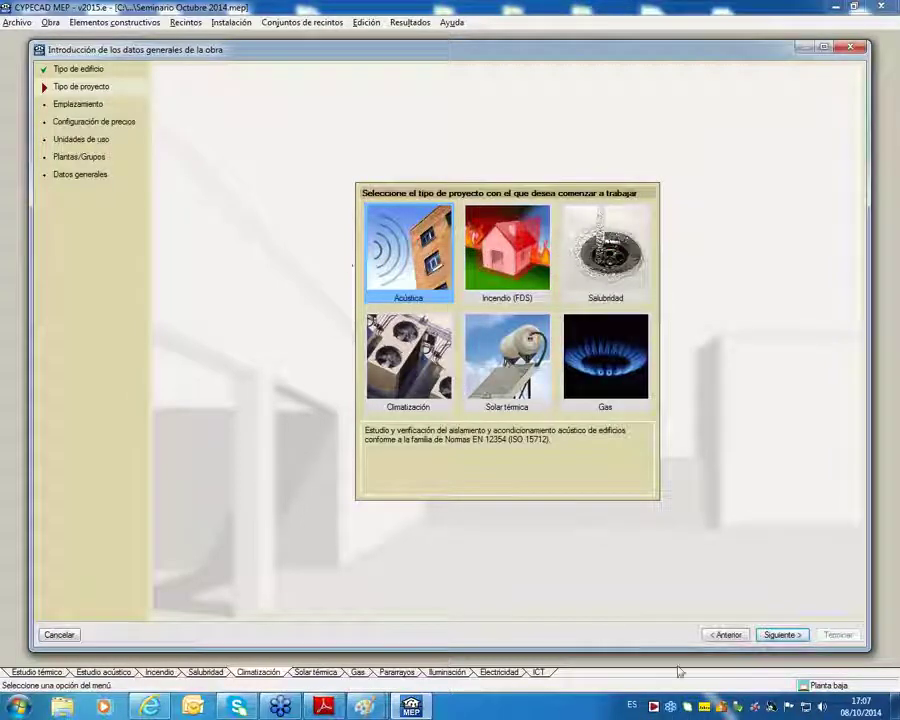
click(784, 635)
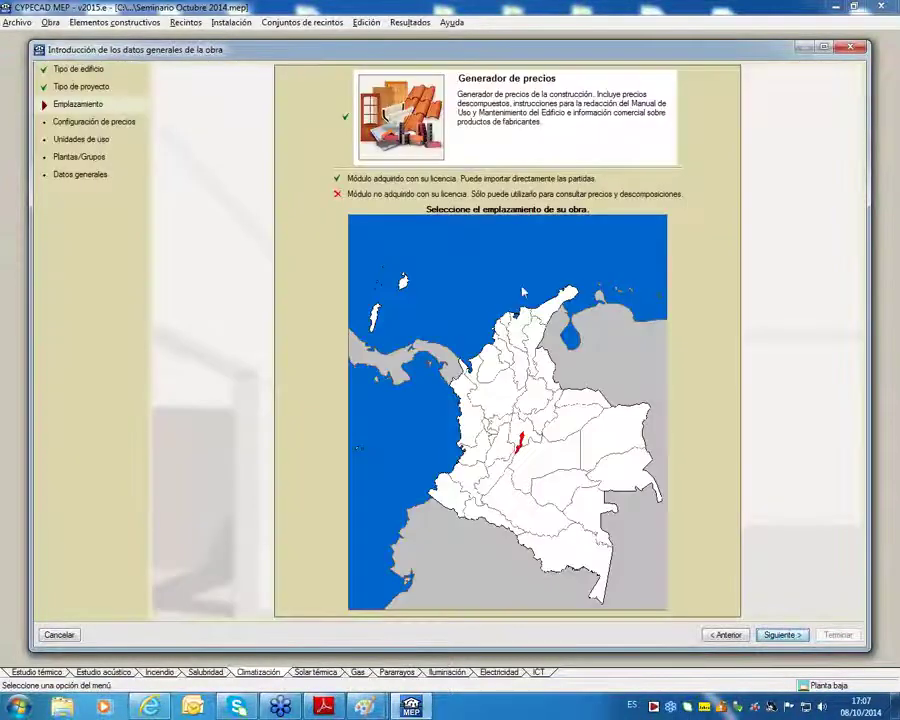
drag(459, 80, 538, 83)
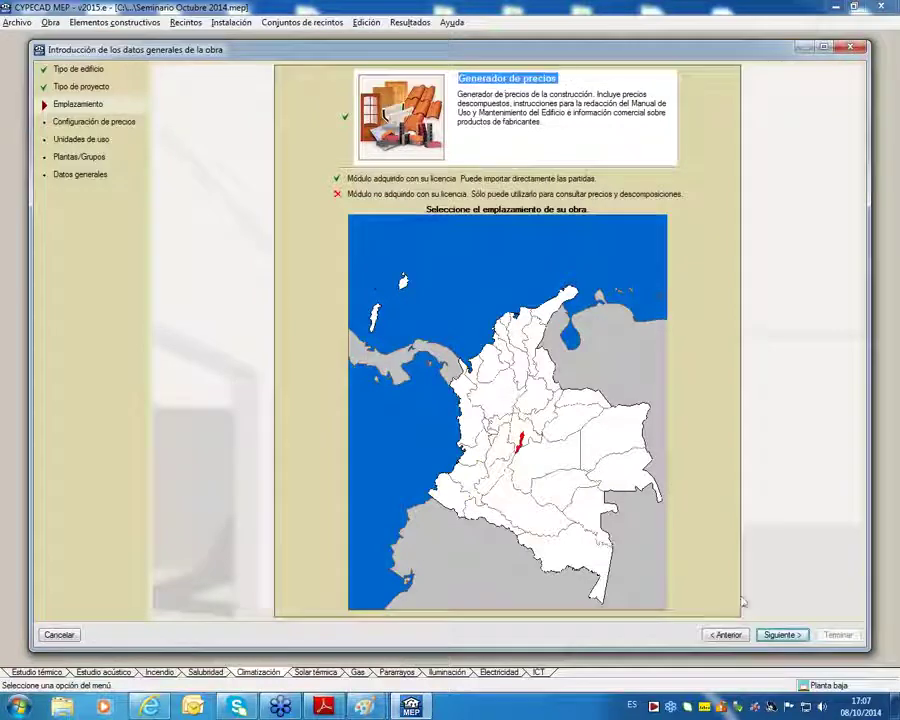
click(786, 635)
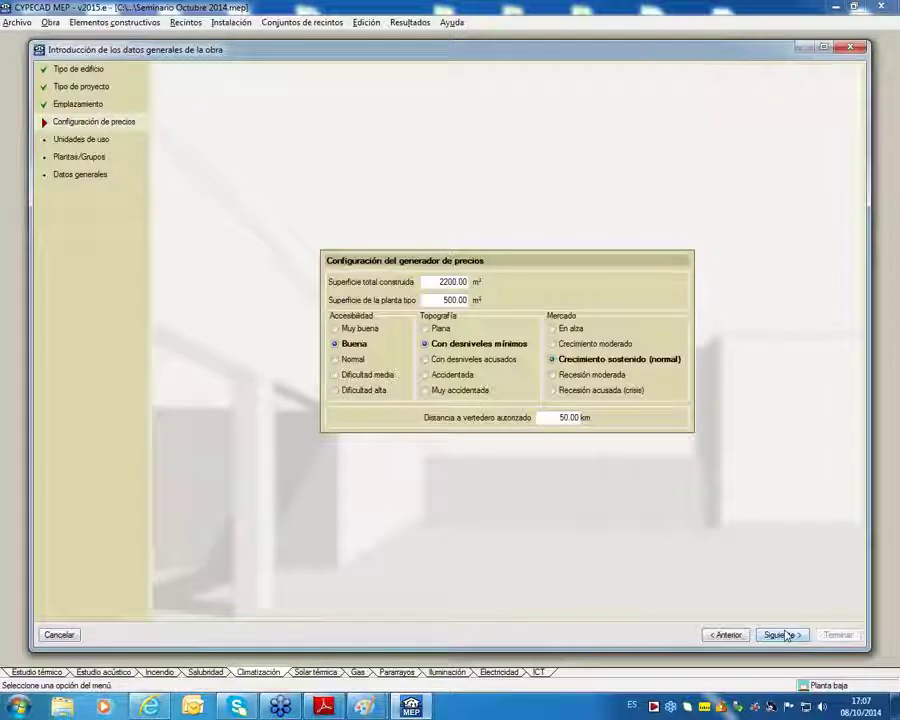
click(785, 635)
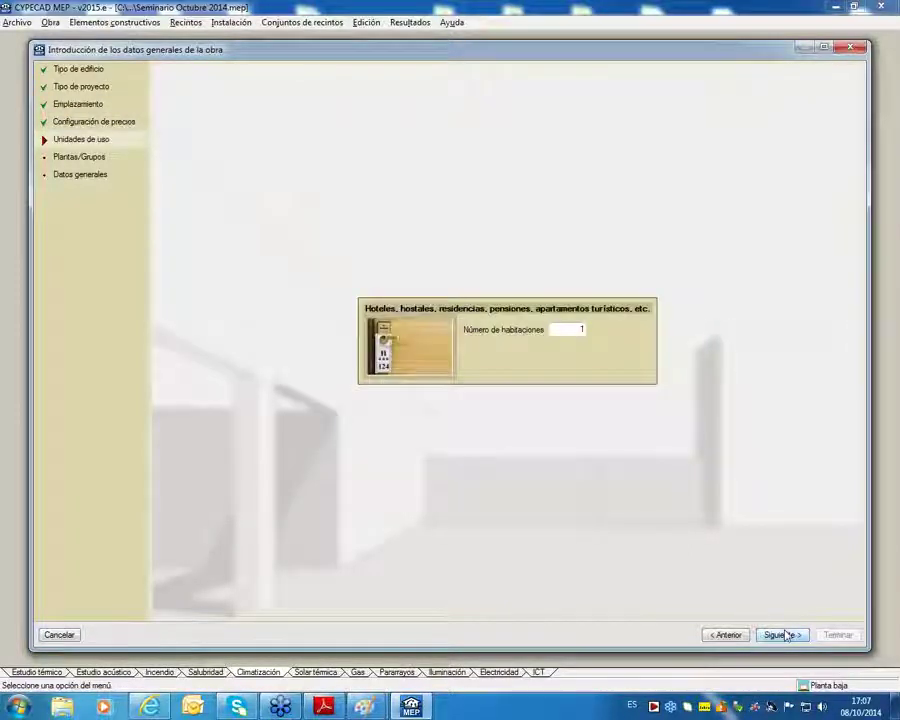
Set the number of rooms (Número de habitaciones) to 2 and accept the preset floor groups.
double_click(560, 329)
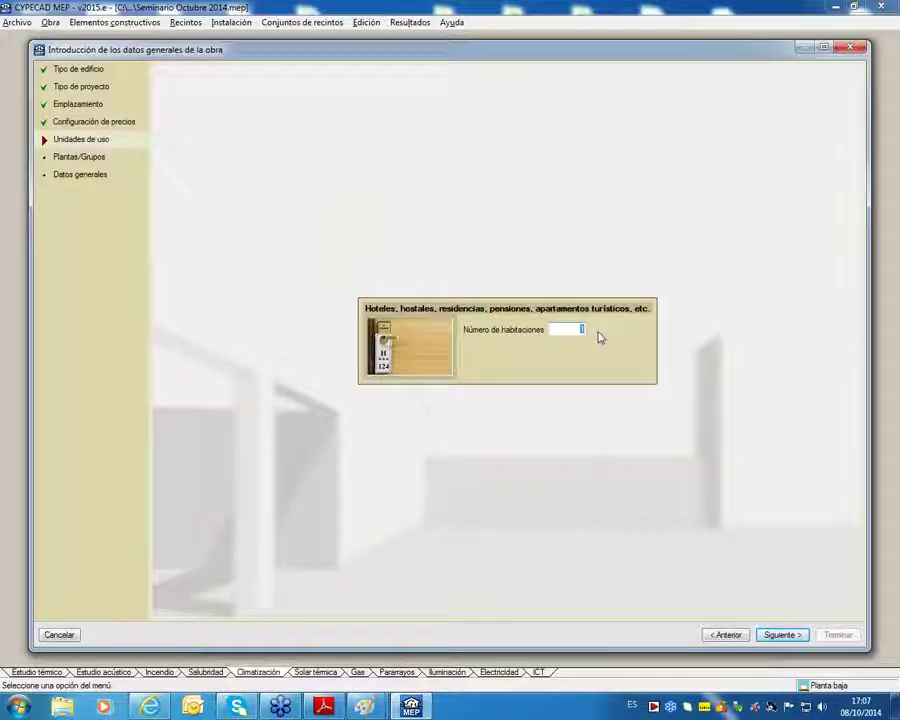
text(3)
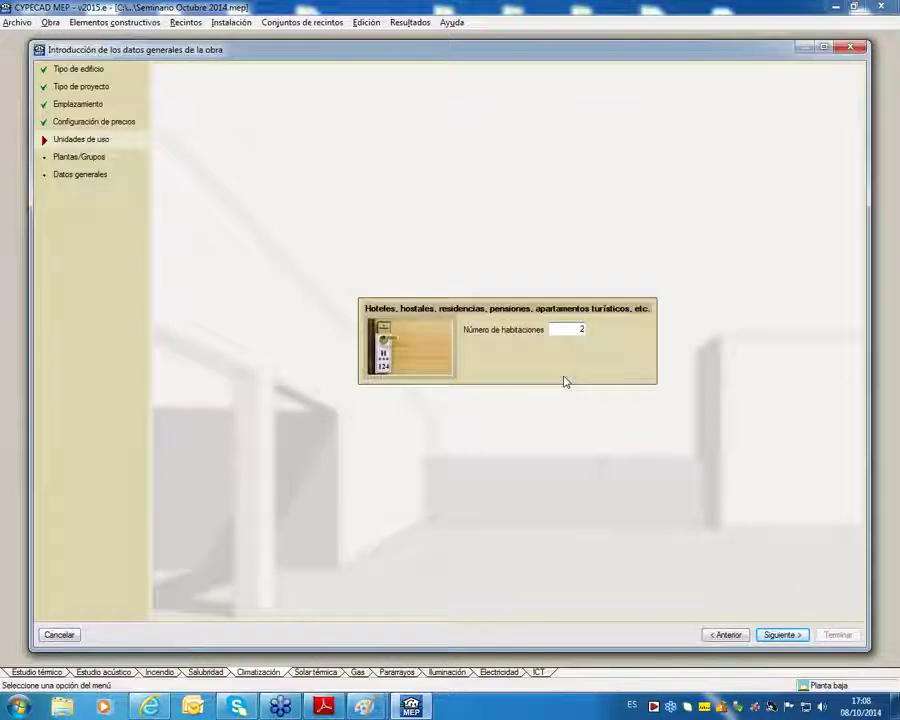
double_click(575, 329)
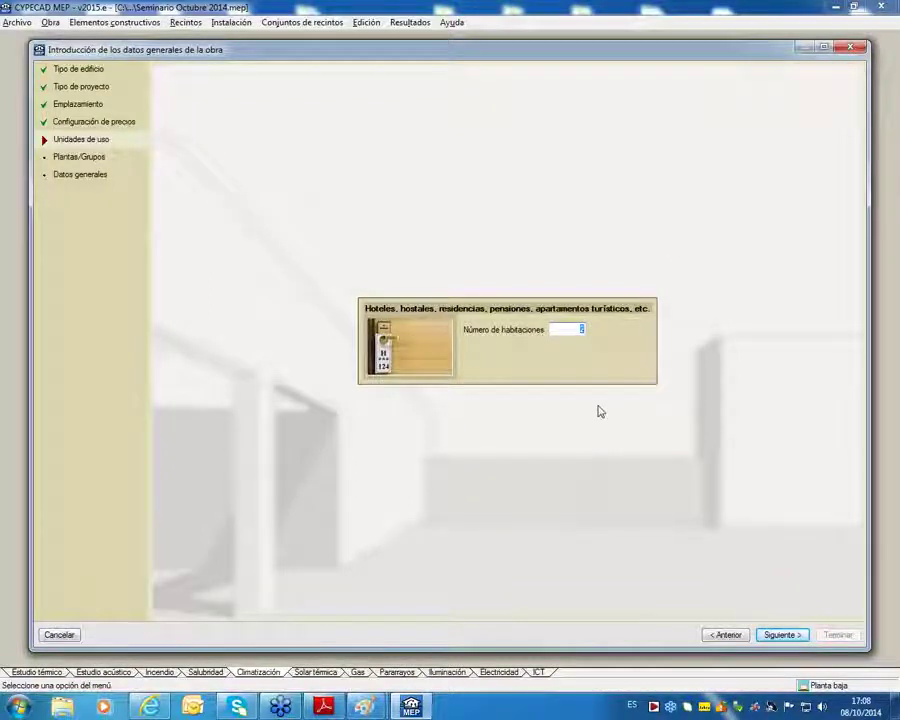
click(785, 635)
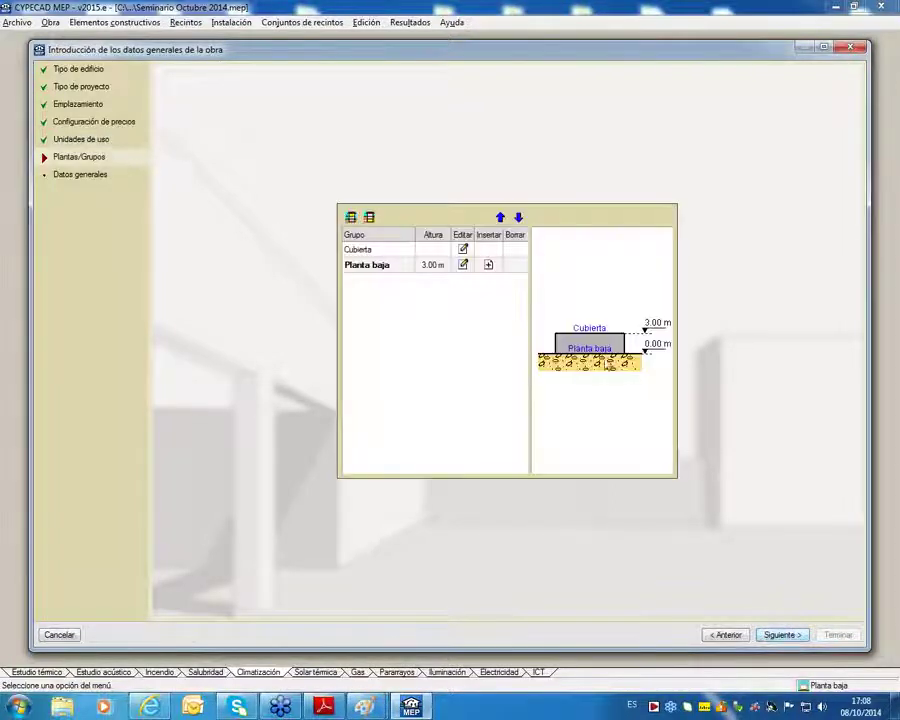
click(794, 638)
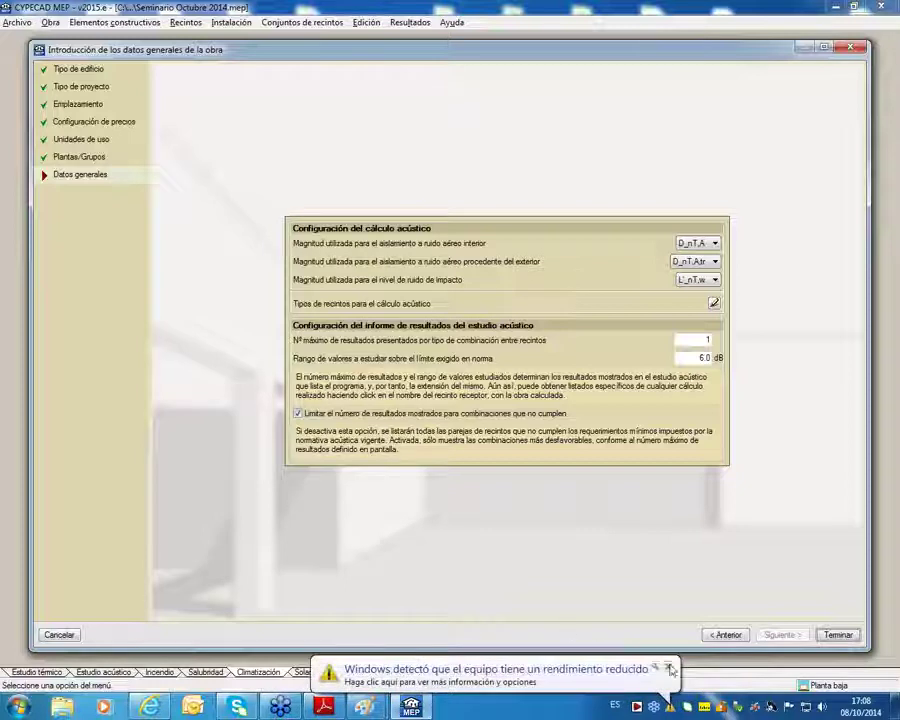
Review the magnitudes offered for interior airborne insulation, exterior airborne insulation and impact noise level in the acoustic calculation configuration.
click(700, 245)
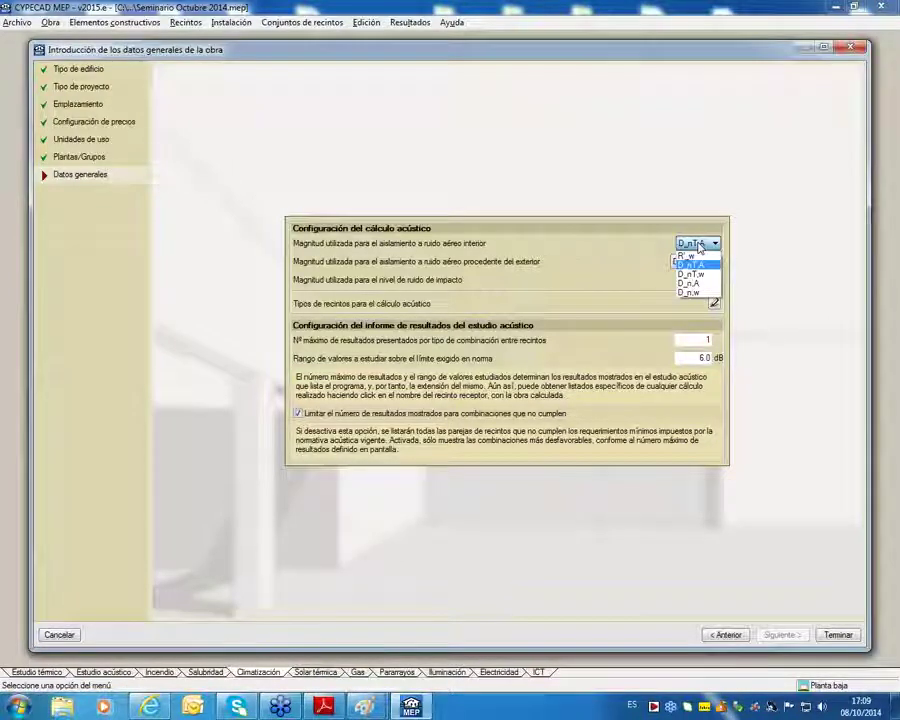
click(625, 245)
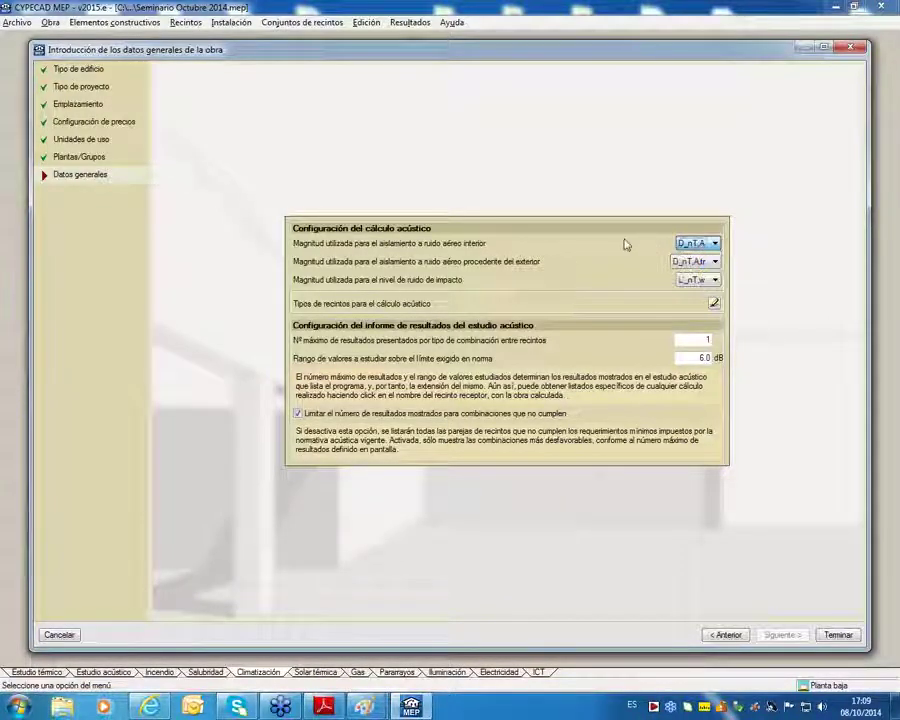
click(713, 263)
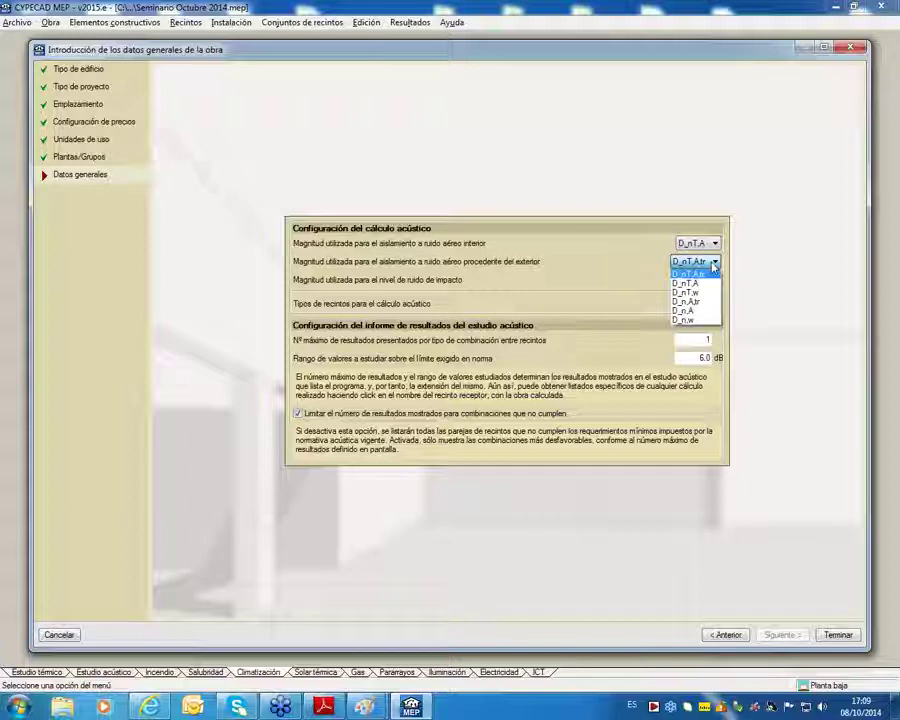
click(713, 263)
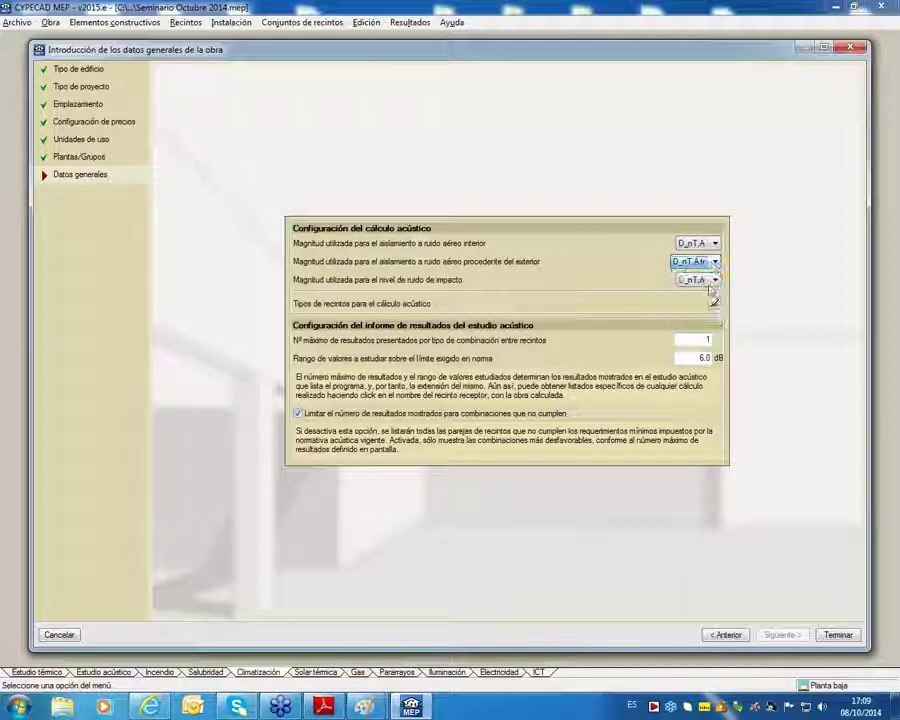
click(708, 282)
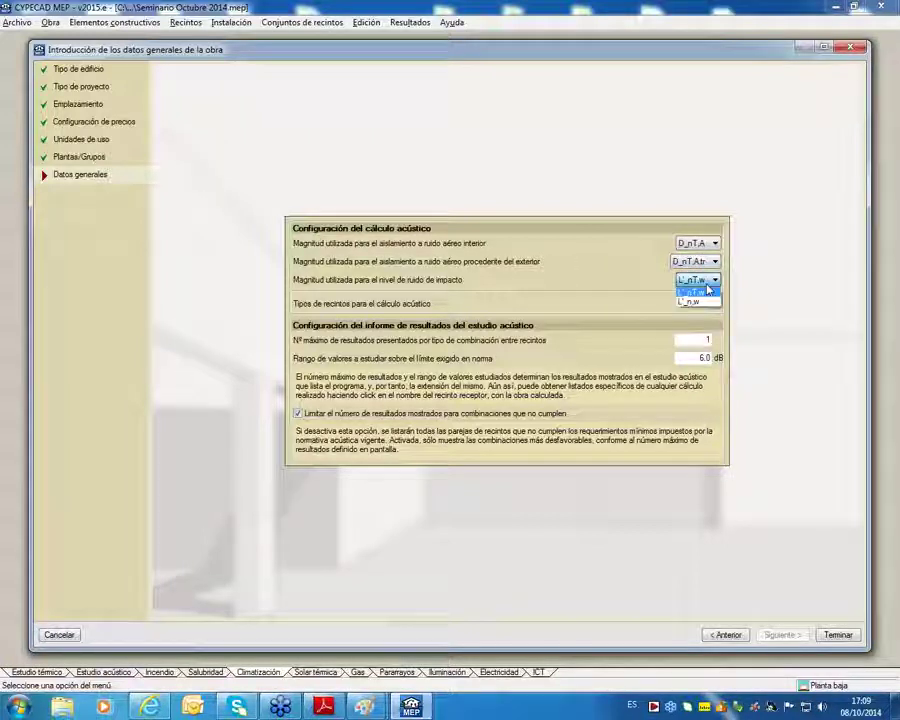
click(708, 290)
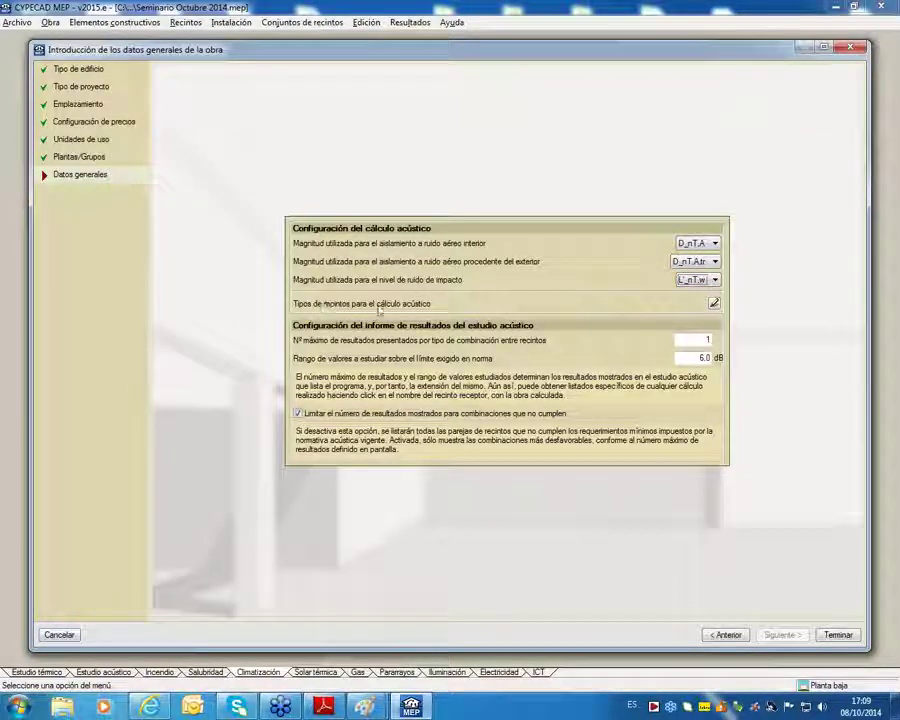
Add an acoustic room type named Protegido that acts as a receiver of exterior airborne noise.
click(713, 304)
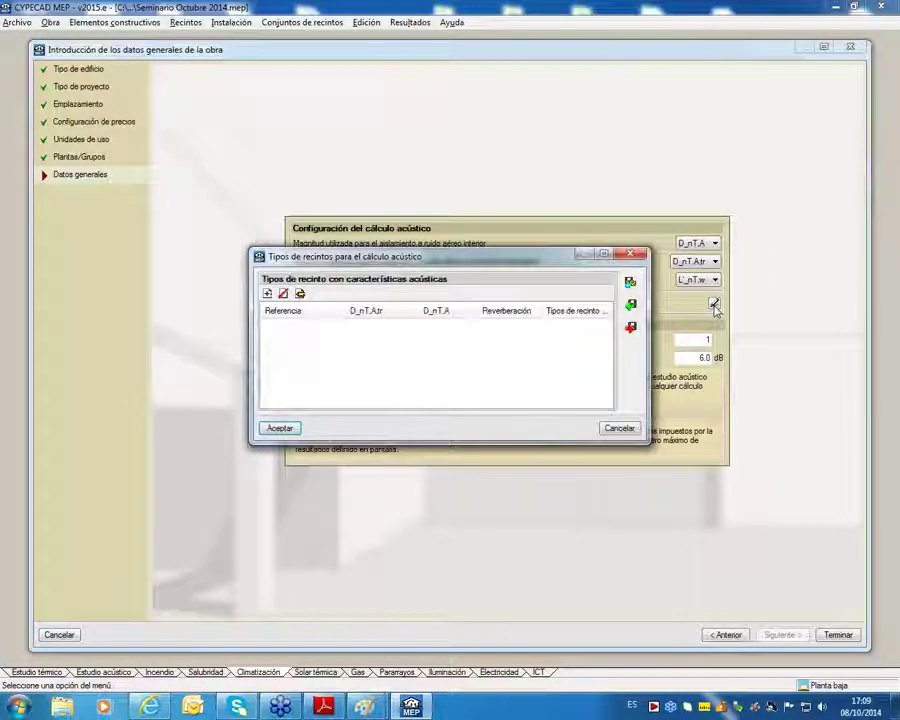
drag(452, 251, 503, 185)
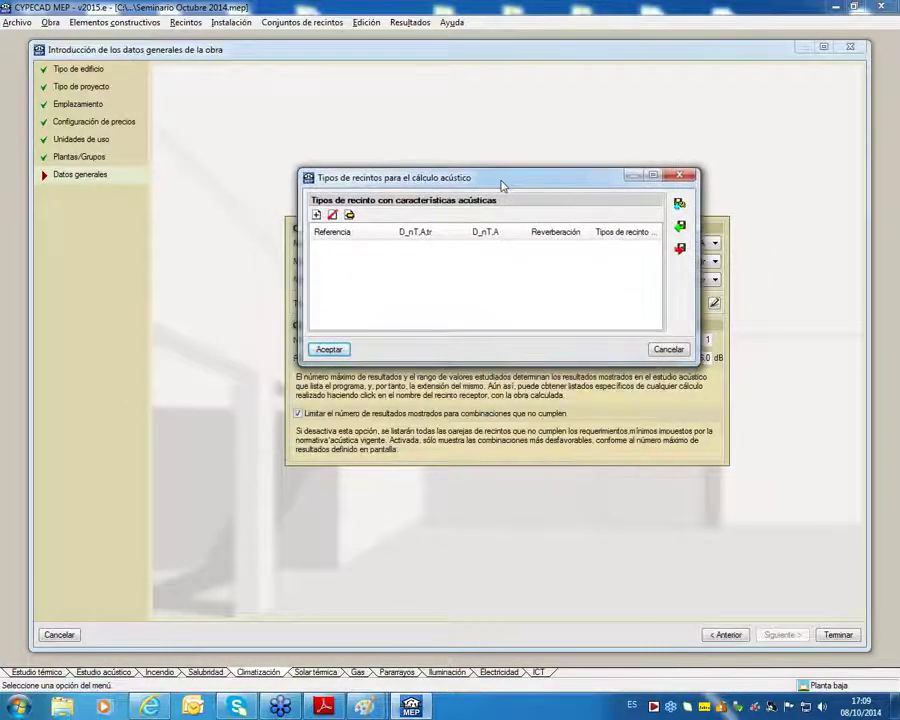
click(316, 216)
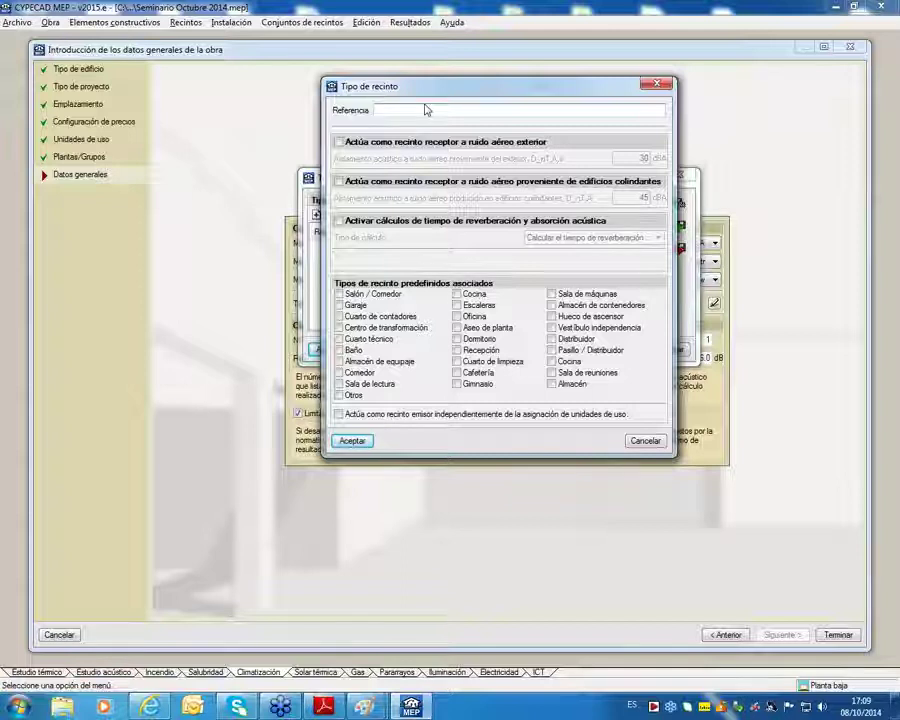
text(Proiección)
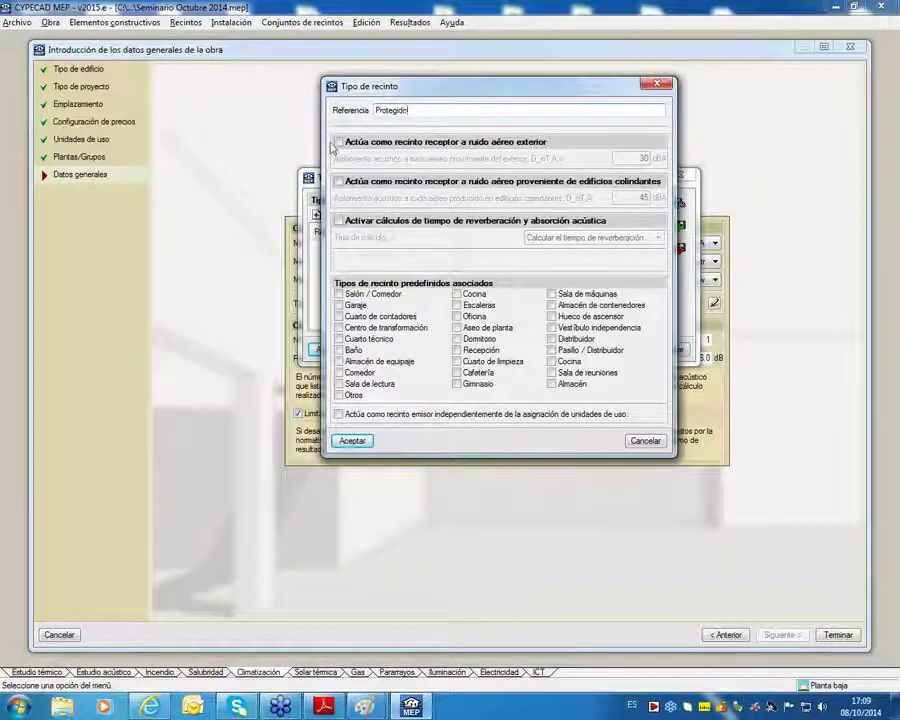
click(339, 142)
Set the Protegido room type's exterior airborne noise insulation D_nT,A,tr to 35 dBA.
drag(623, 157, 650, 159)
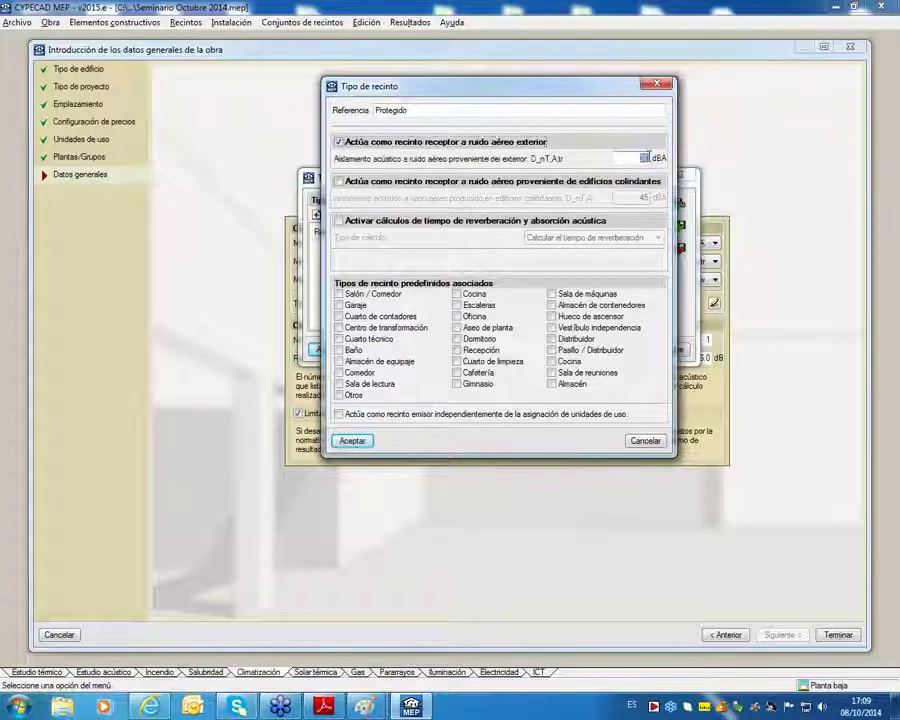
click(633, 160)
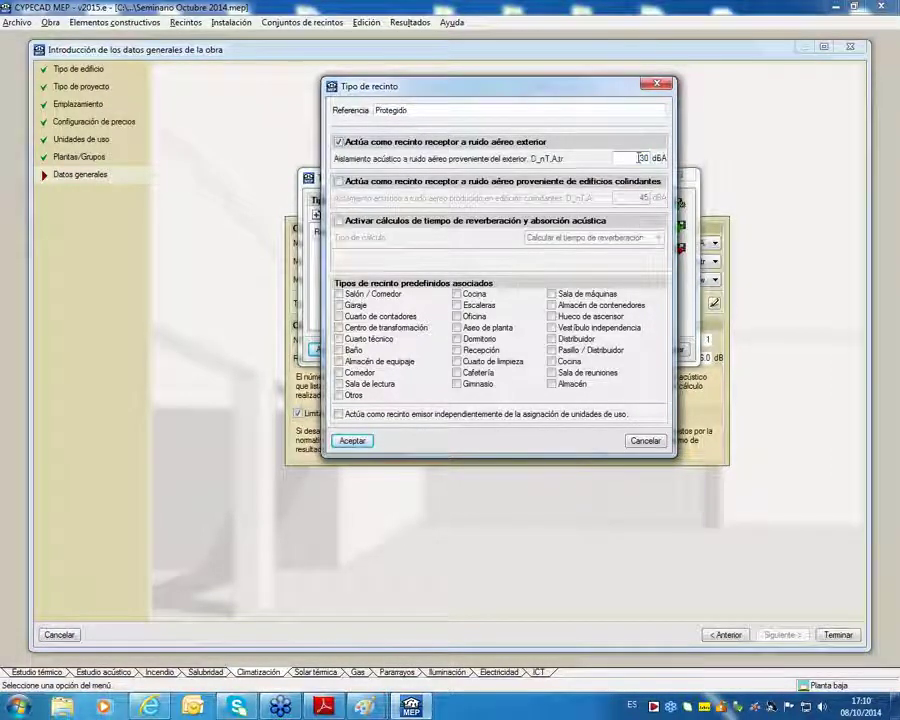
double_click(633, 160)
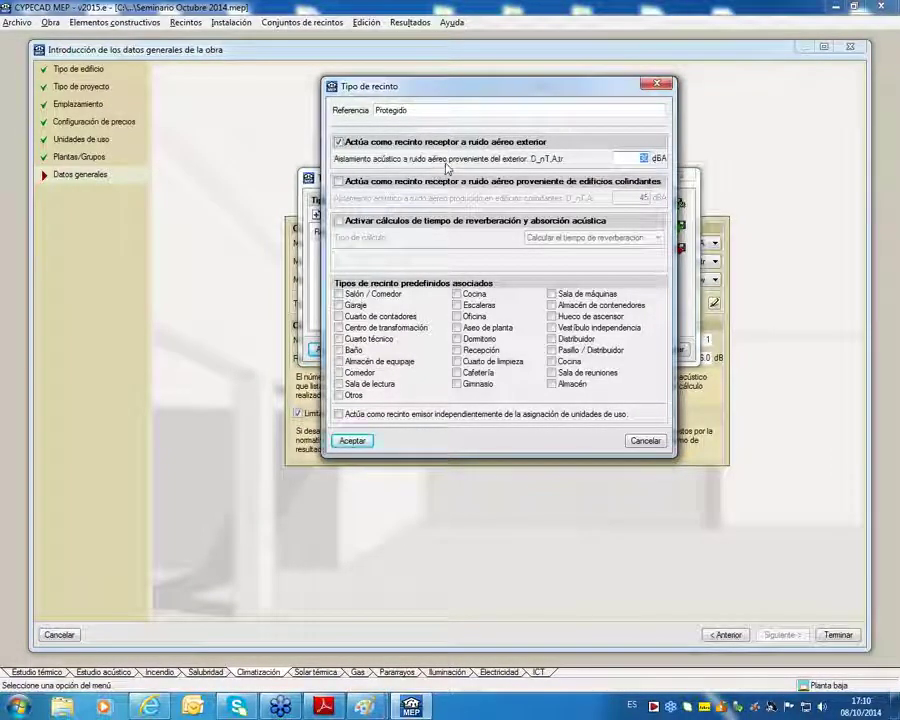
click(623, 158)
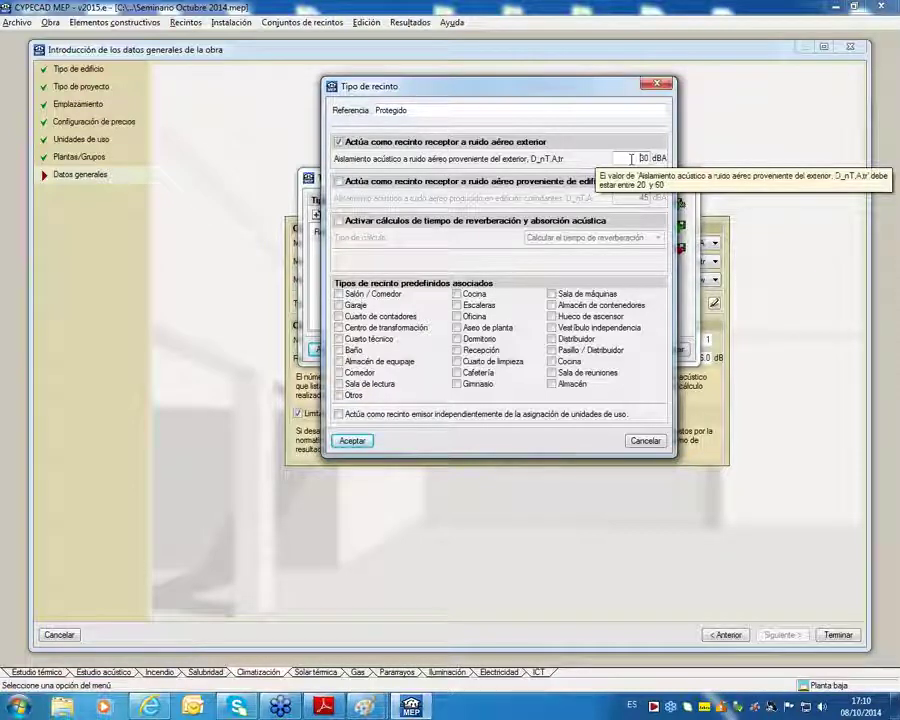
double_click(641, 158)
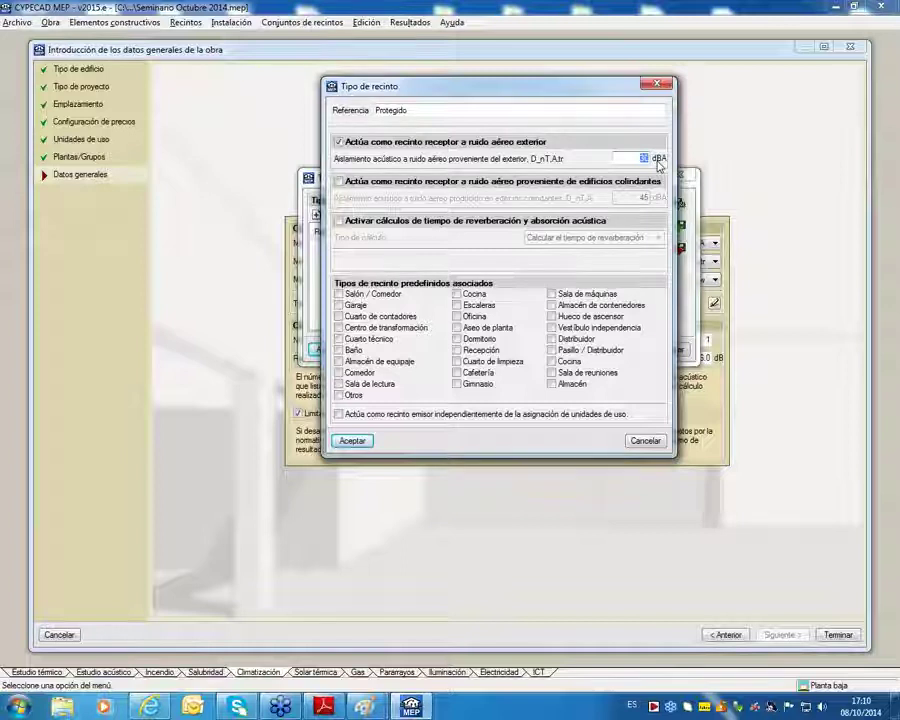
text(35)
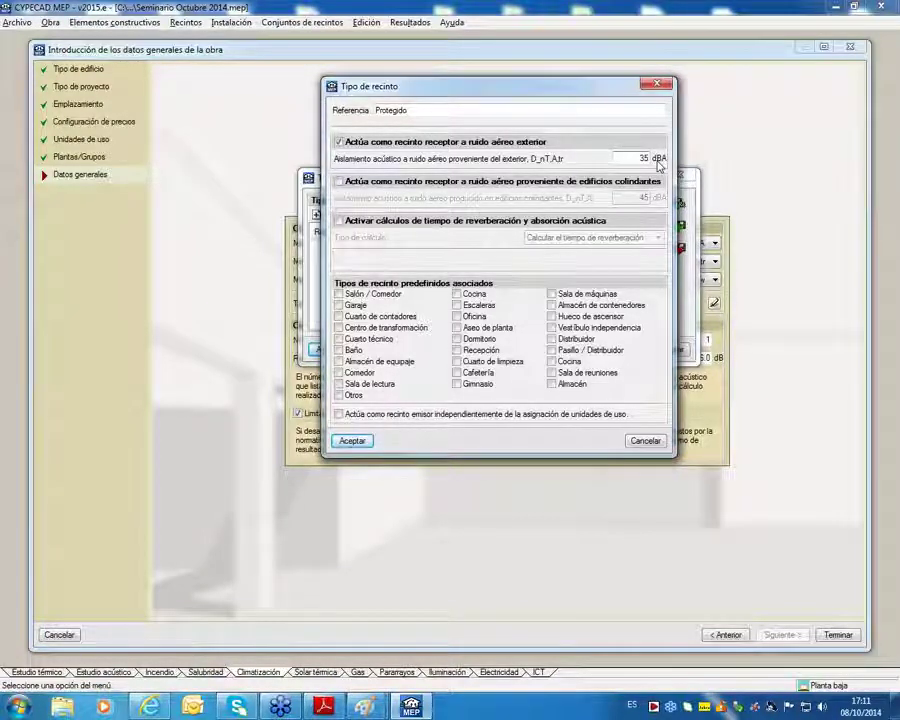
double_click(640, 158)
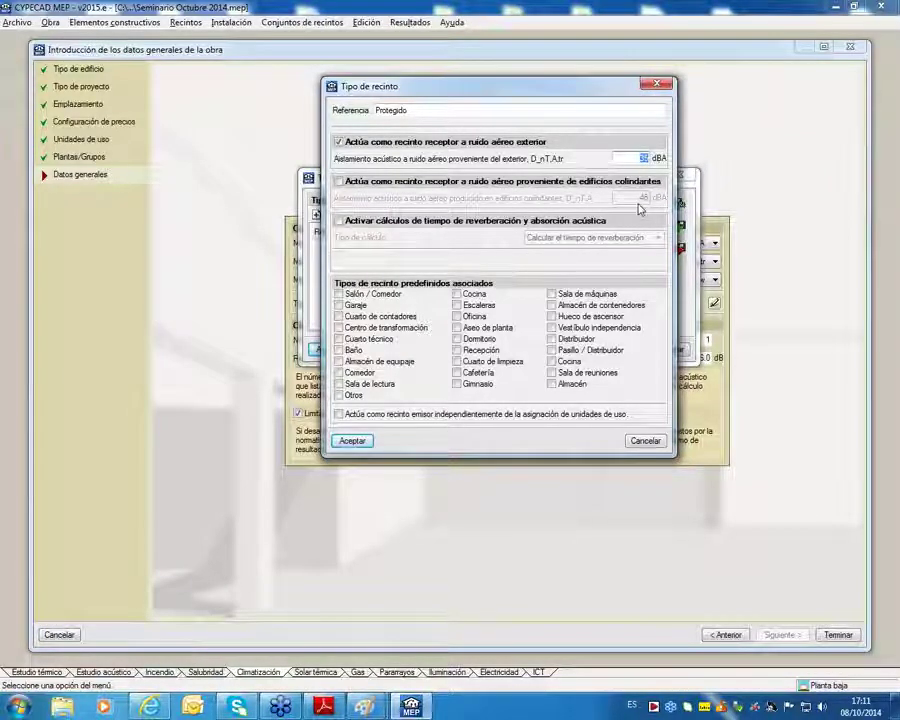
click(640, 158)
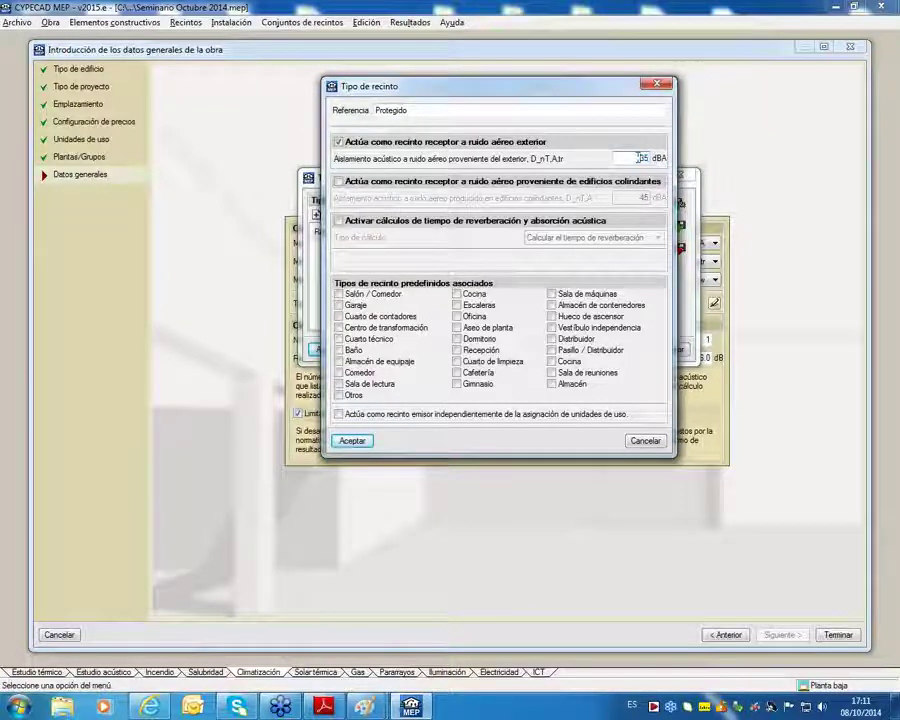
Make the Protegido room type also a receiver of airborne noise from adjoining buildings, with D_nT,A insulation of 45 dBA.
double_click(640, 158)
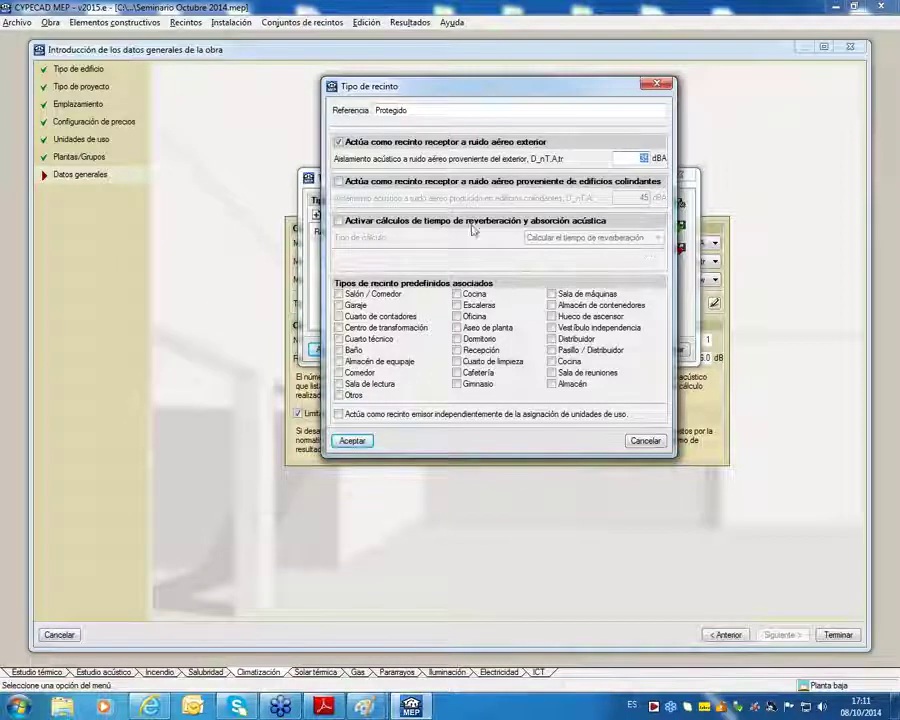
click(338, 182)
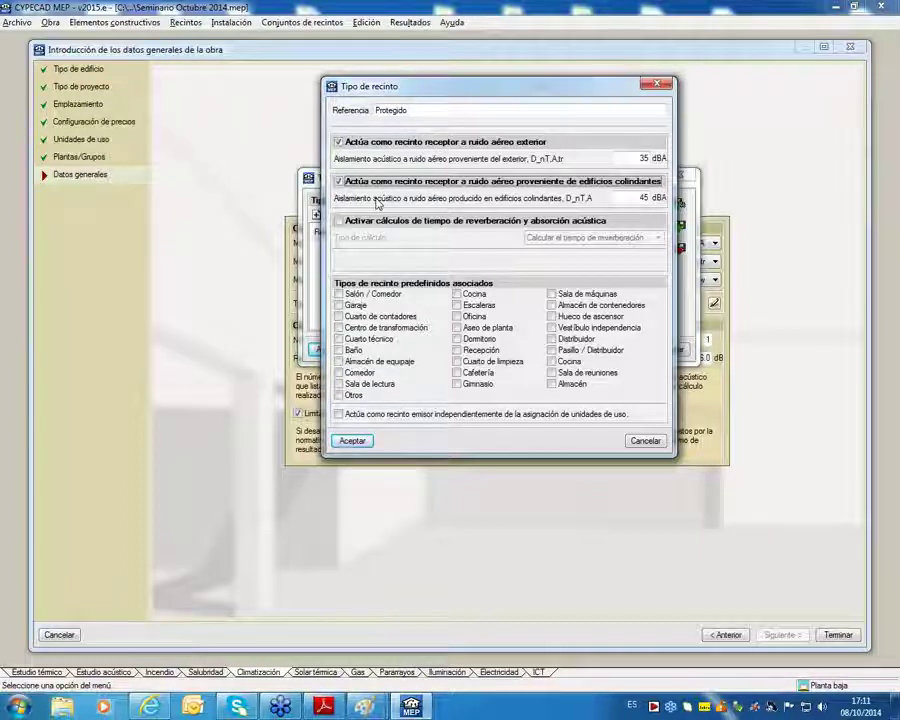
double_click(644, 197)
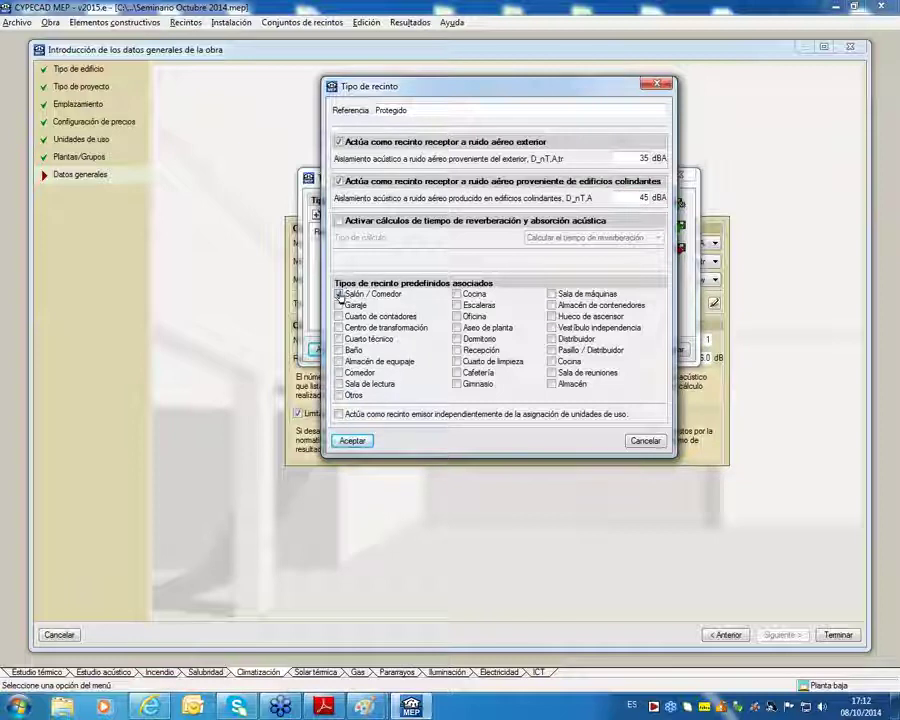
Associate Salón / Comedor, Sala de lectura and Dormitorio with the Protegido room type and accept it.
click(338, 385)
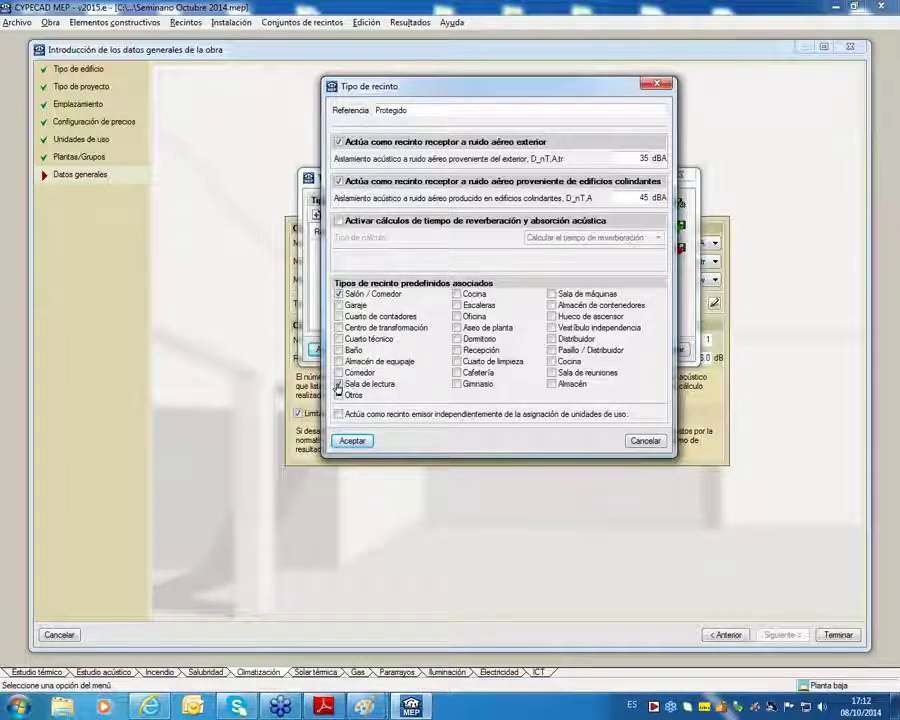
click(457, 340)
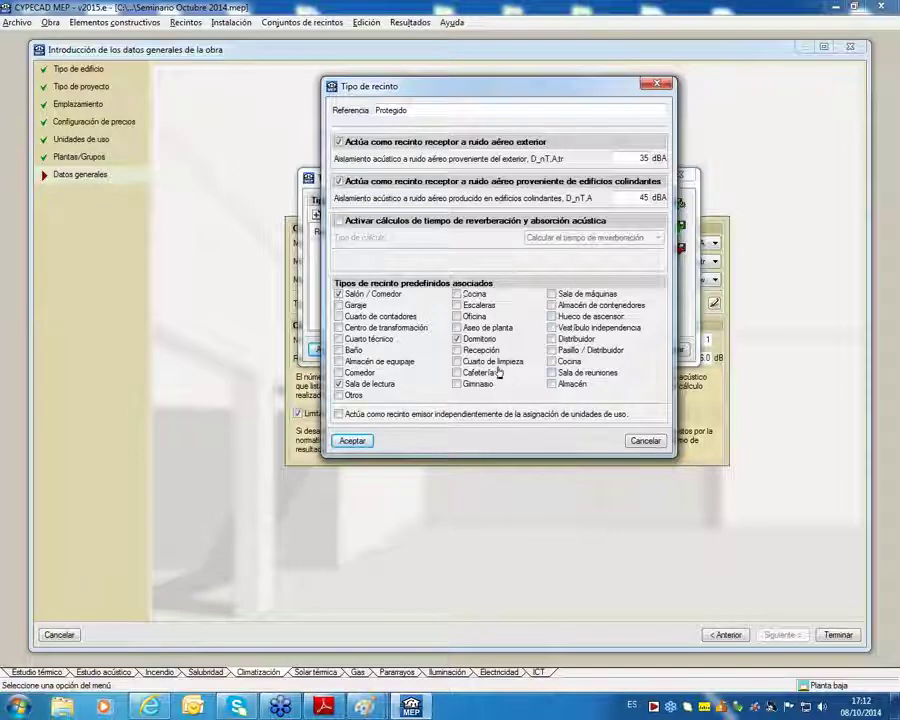
drag(409, 111, 366, 113)
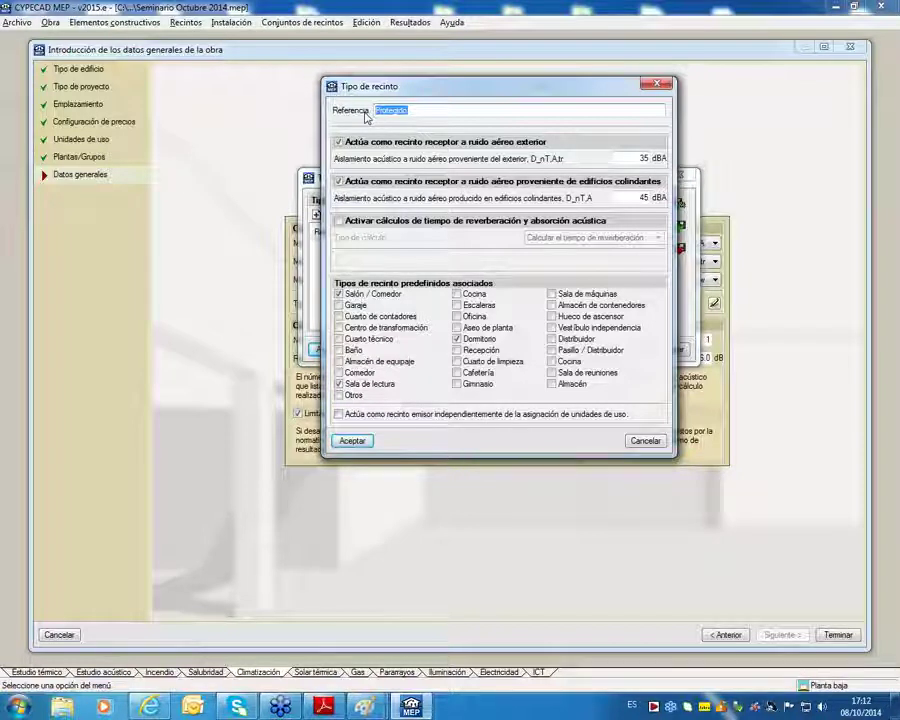
click(344, 442)
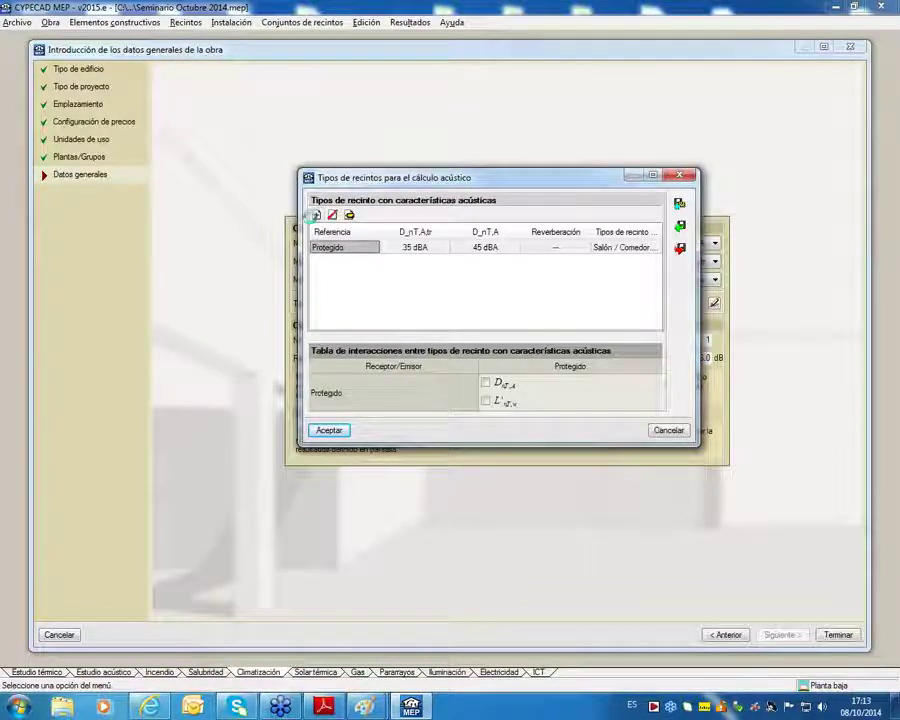
Add a room type named Habitable that acts as a receiver of exterior airborne noise with 30 dBA insulation.
click(316, 214)
text(Hab)
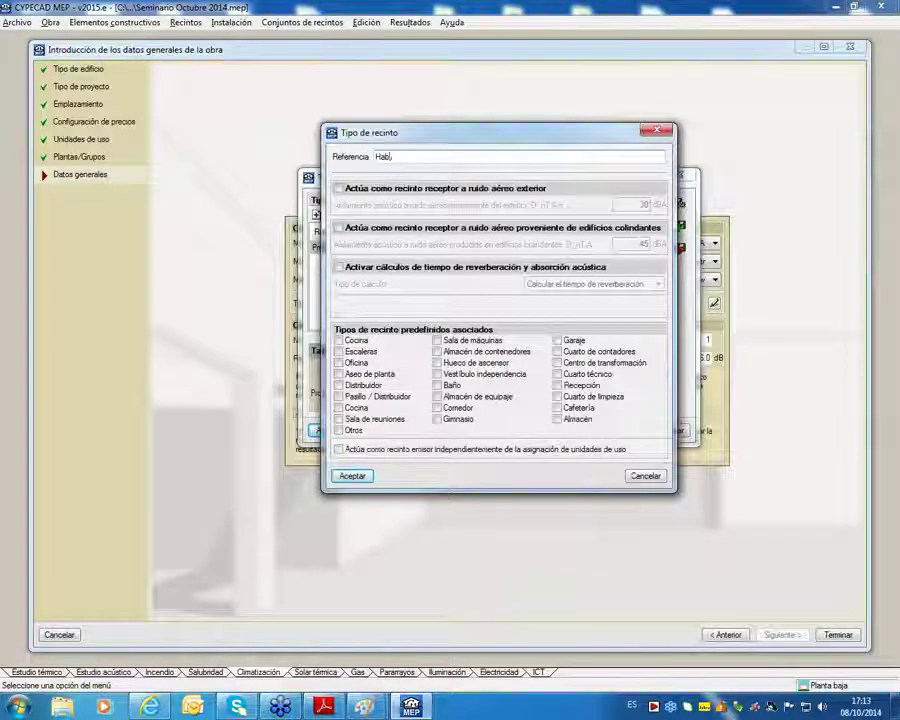
text(itable)
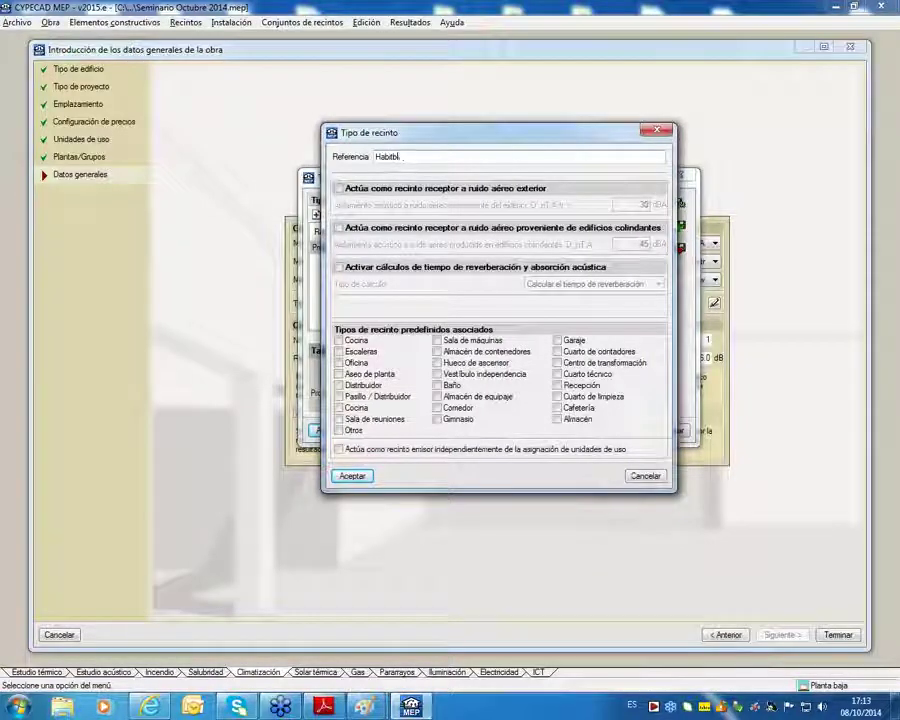
key(BackSpace)
key(BackSpace)
text(able)
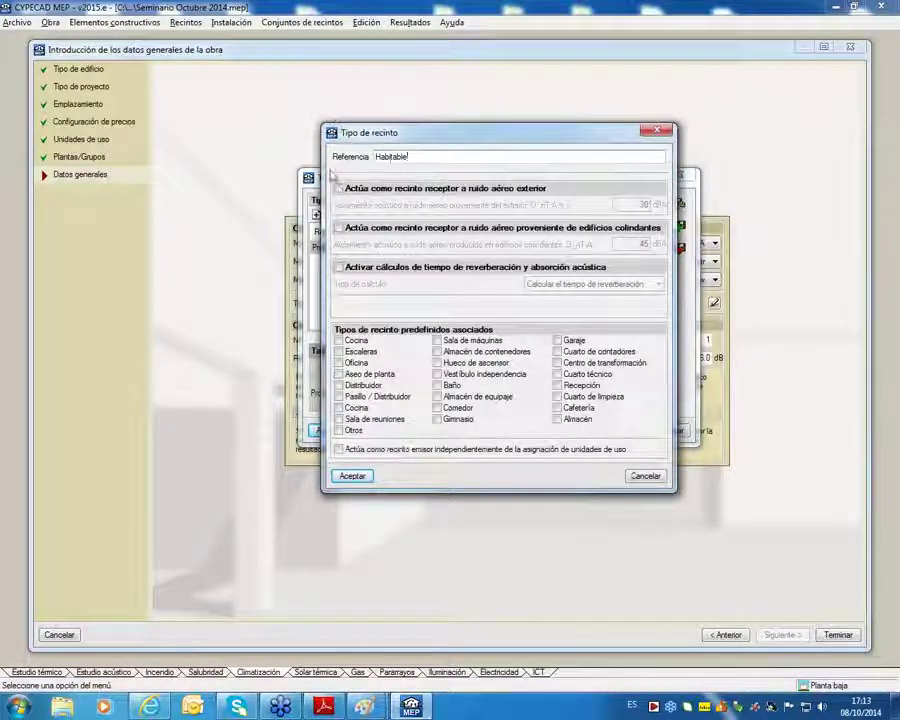
click(340, 189)
double_click(646, 204)
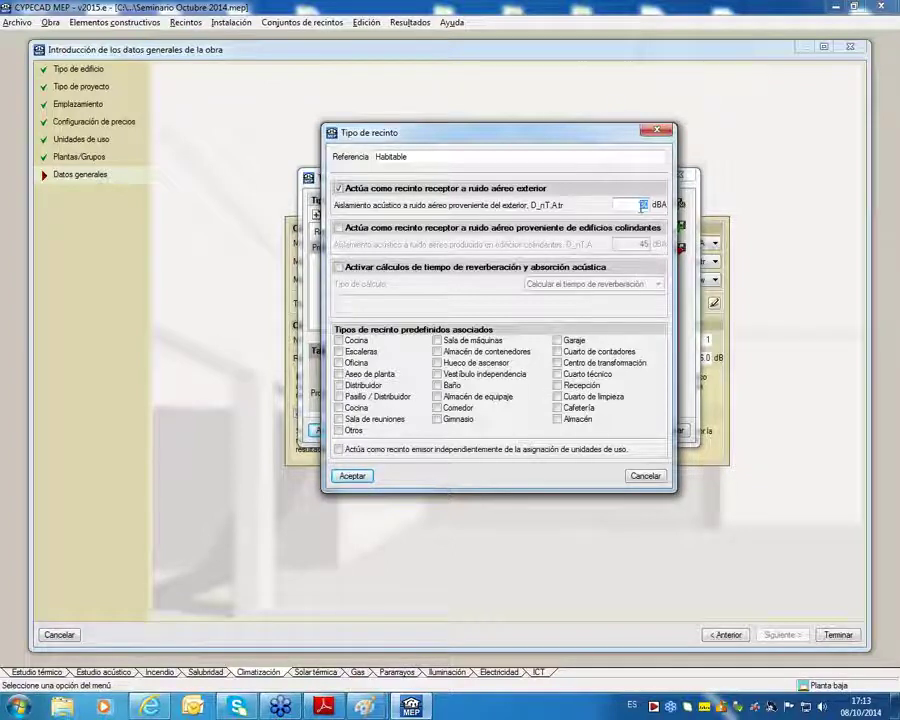
Make Habitable a receiver of airborne noise from adjoining buildings and set its D_nT,A insulation to 40 dBA.
click(338, 228)
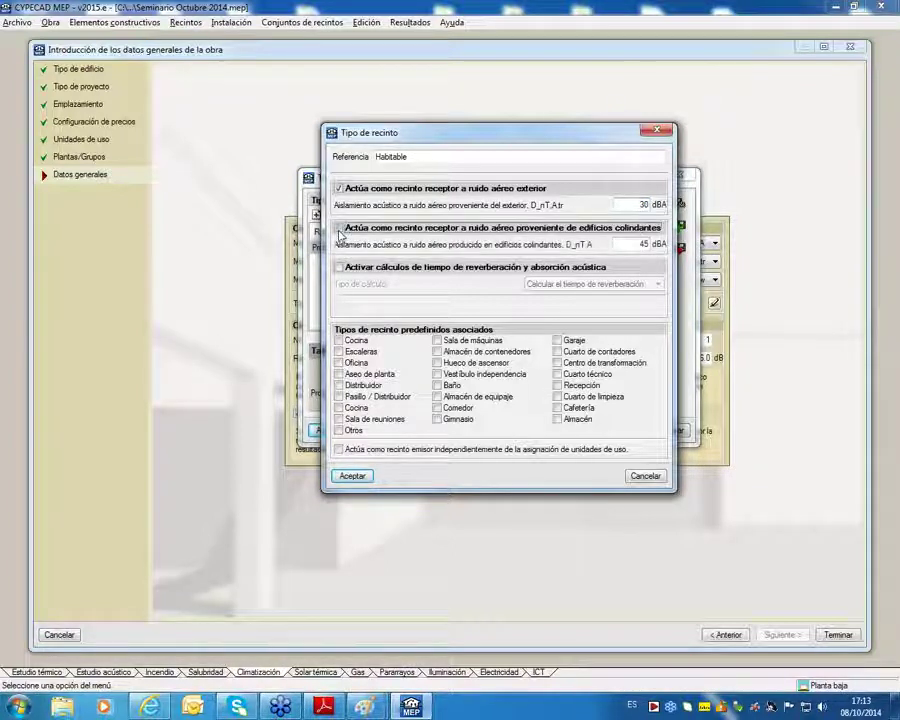
double_click(645, 246)
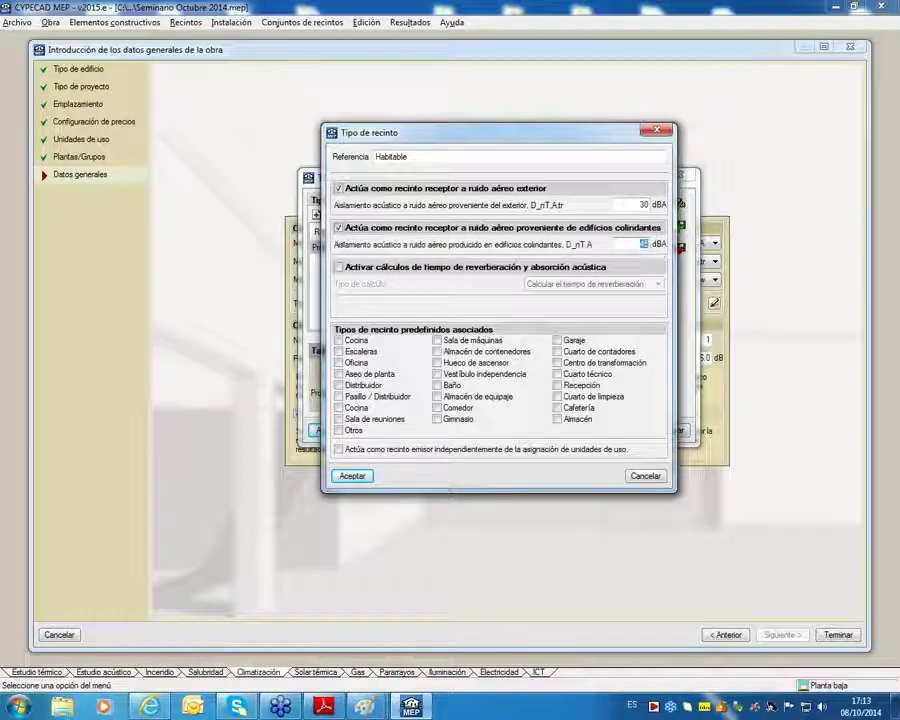
text(40)
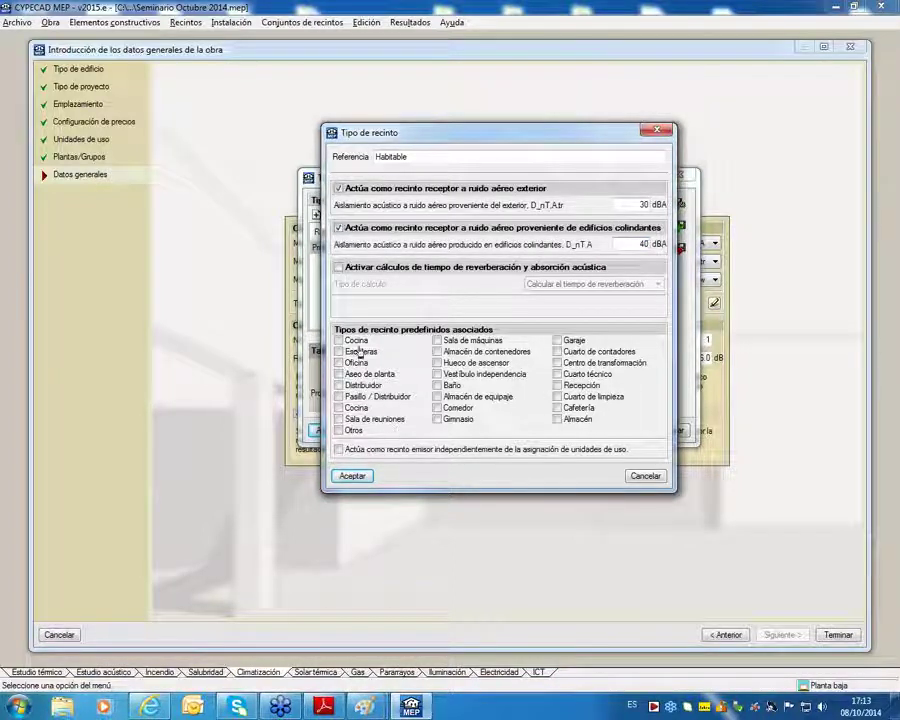
Associate both Cocina entries, Oficina and Sala de reuniones with the Habitable room type and accept it.
click(339, 341)
click(339, 363)
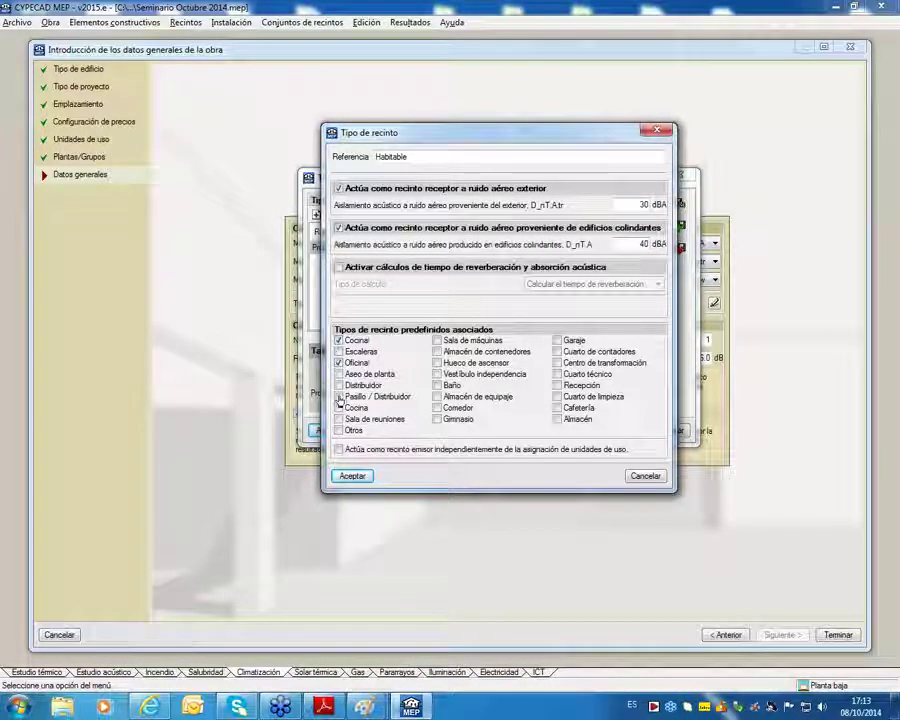
click(339, 385)
click(339, 385)
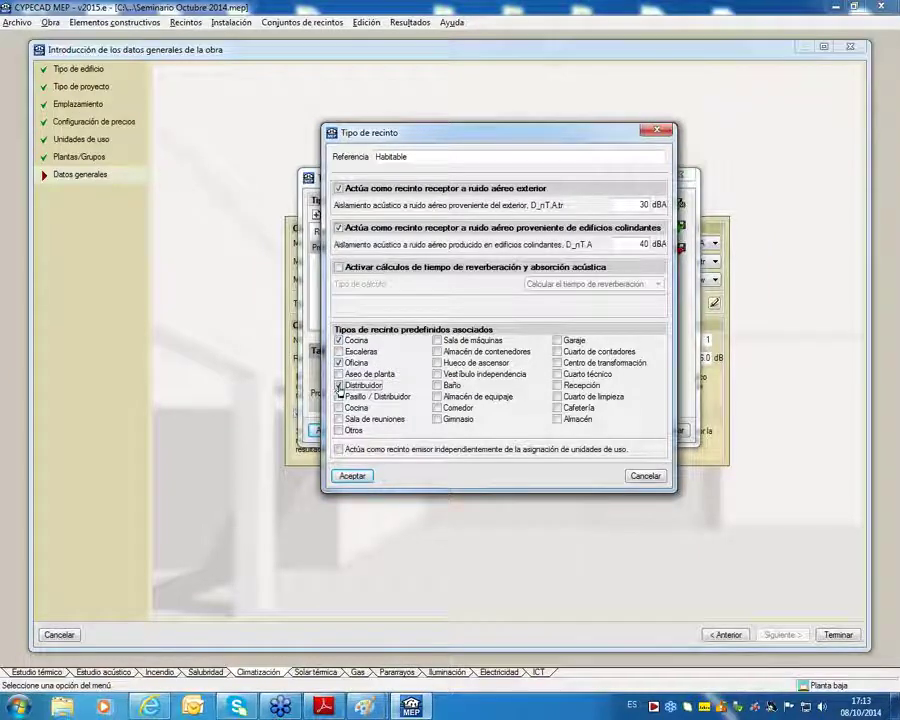
click(339, 408)
click(339, 419)
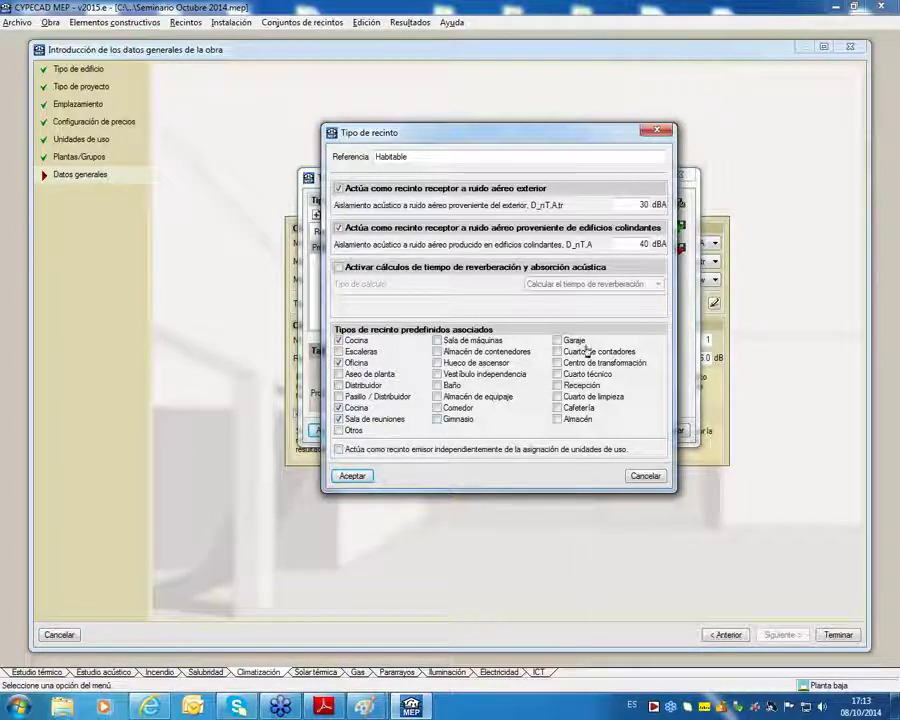
click(352, 475)
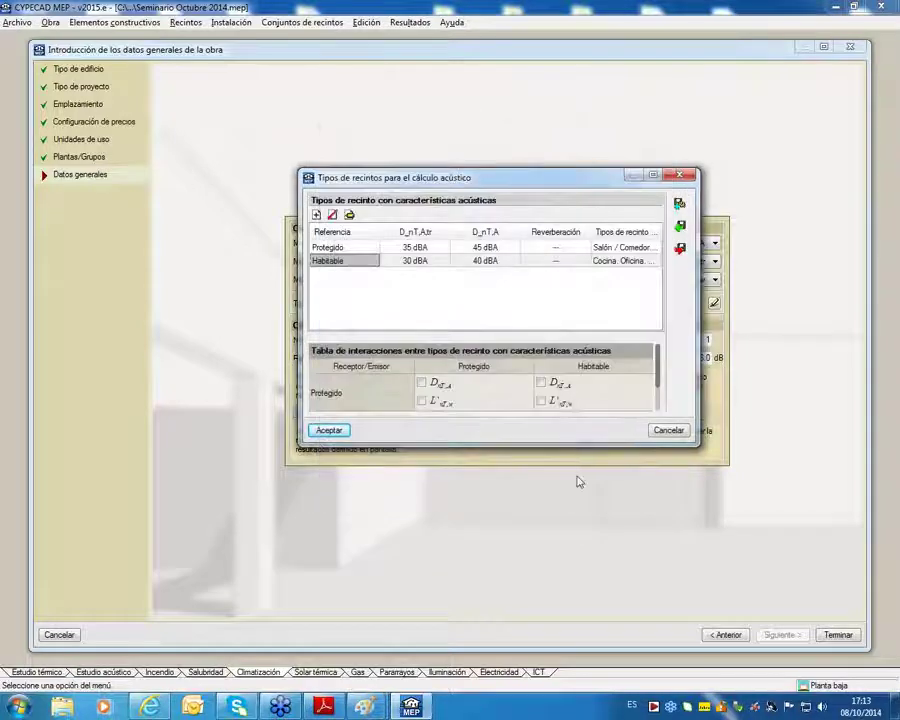
Add a room type named Sala de maquinas that acts as an emitter regardless of the assignment of use units.
click(652, 176)
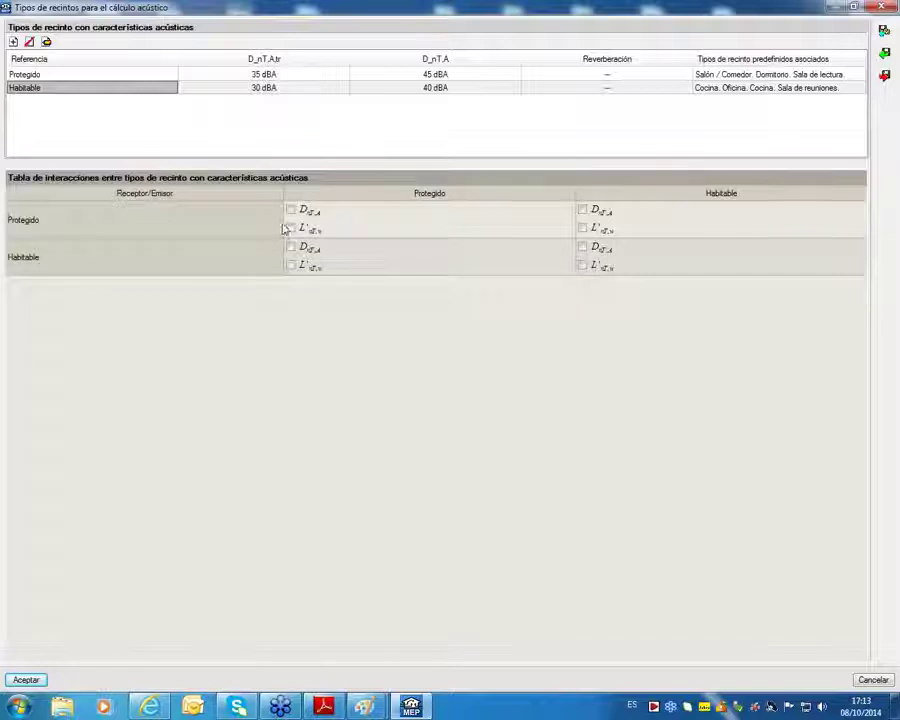
click(13, 42)
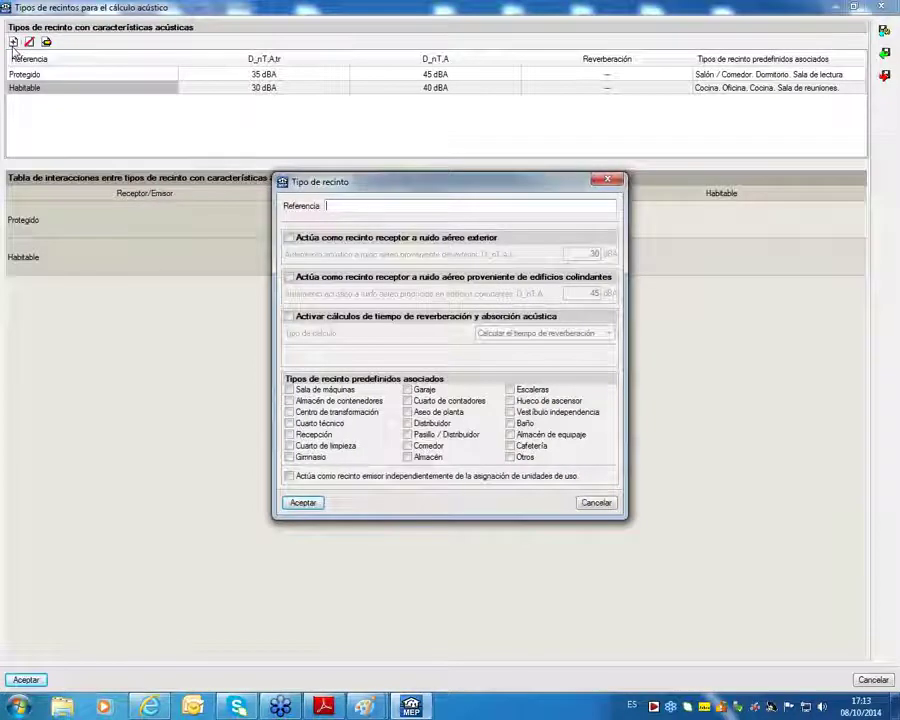
text(Sala de máquin)
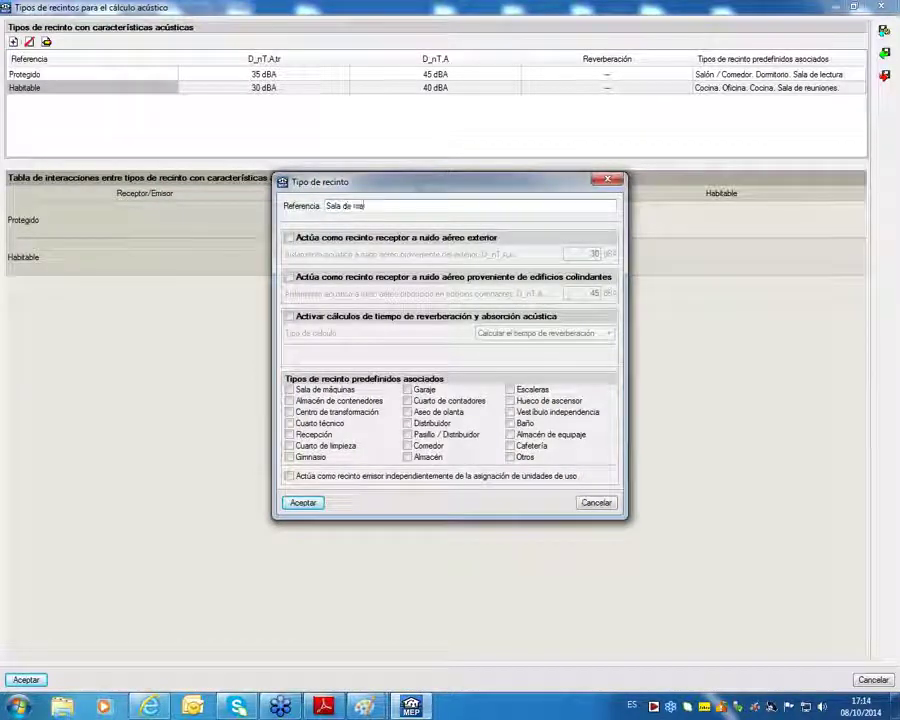
text(as)
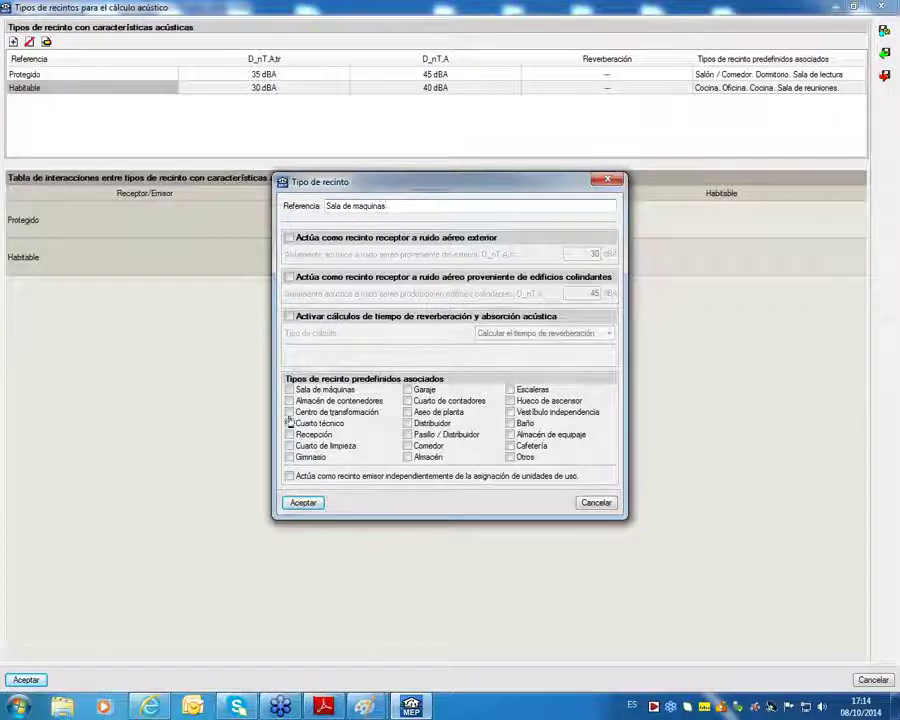
click(290, 477)
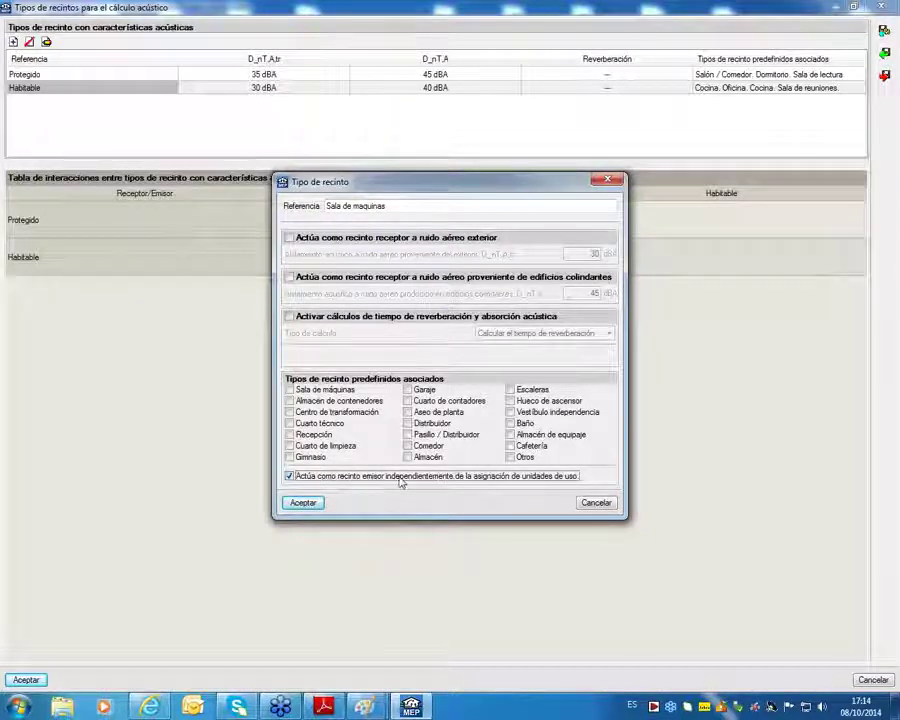
Associate Sala de máquinas, Almacén de contenedores, Centro de transformación, Cuarto técnico, Garaje and Almacén with the Sala de maquinas type and accept it.
click(290, 390)
click(290, 401)
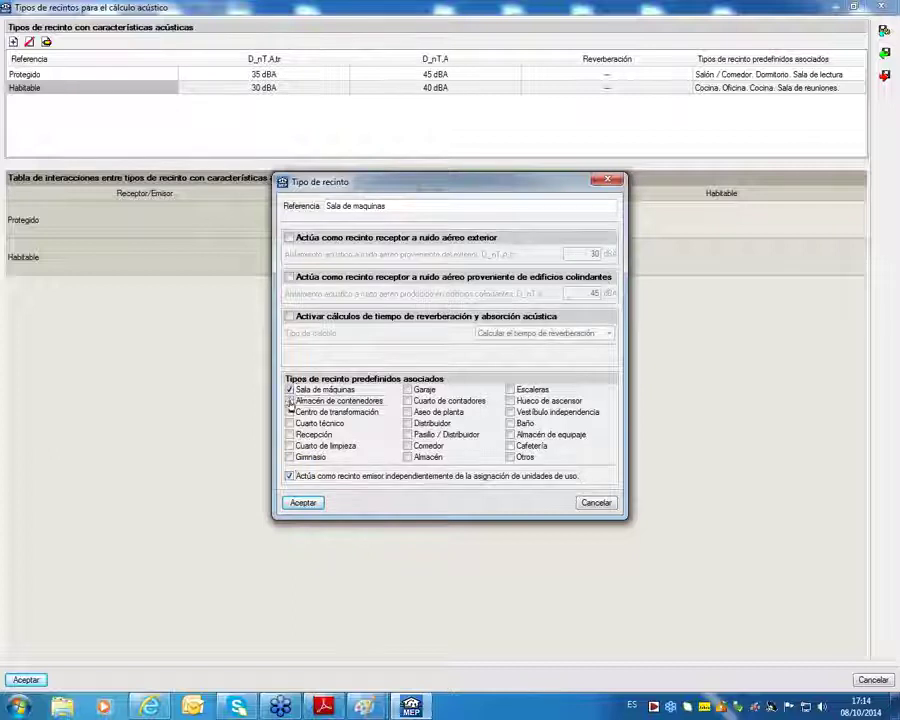
click(290, 412)
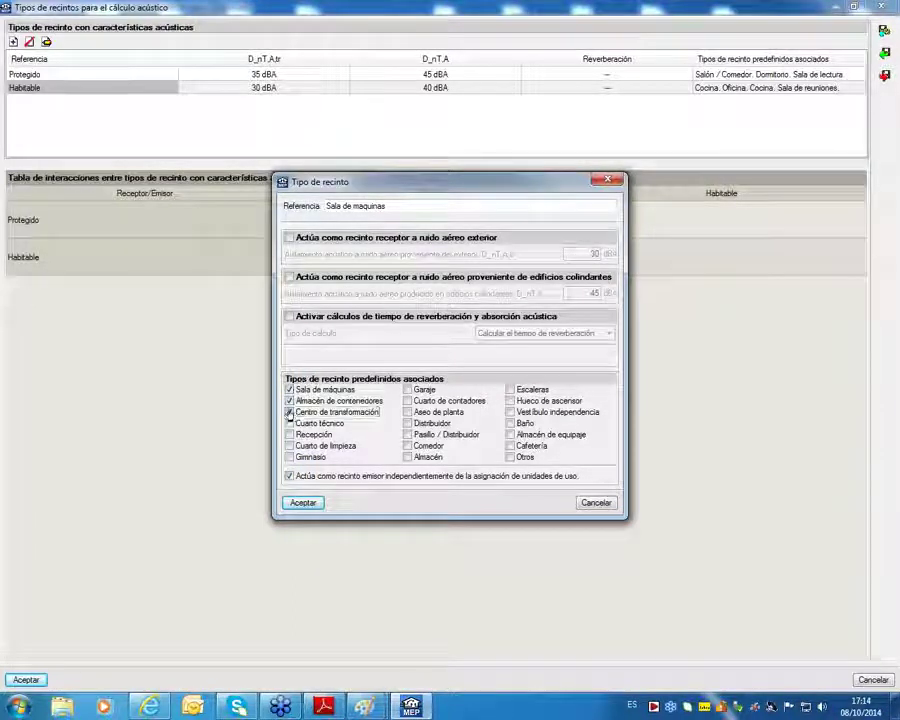
click(289, 425)
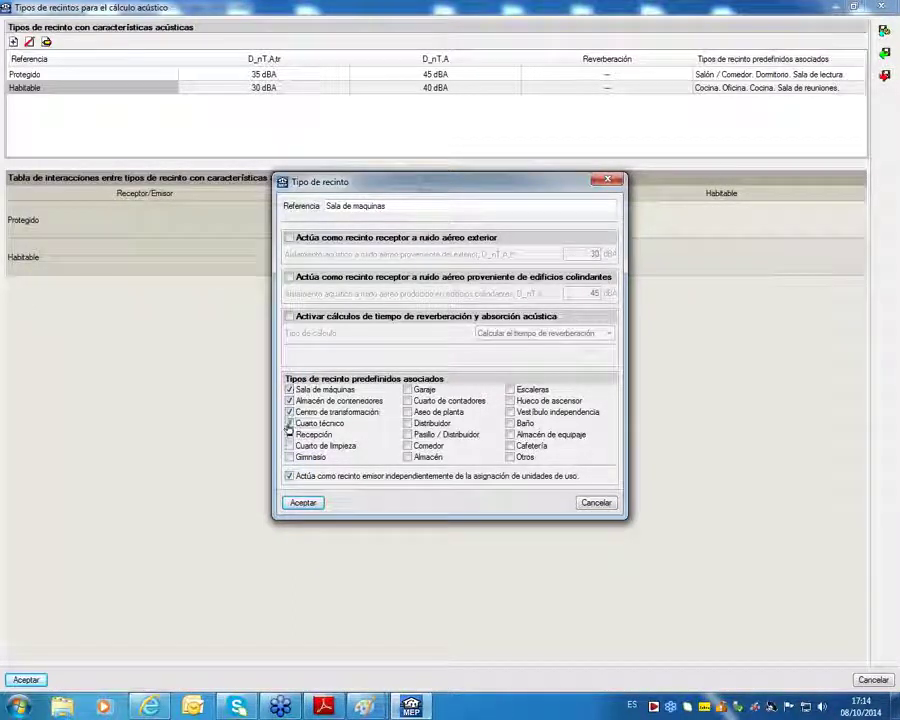
click(408, 390)
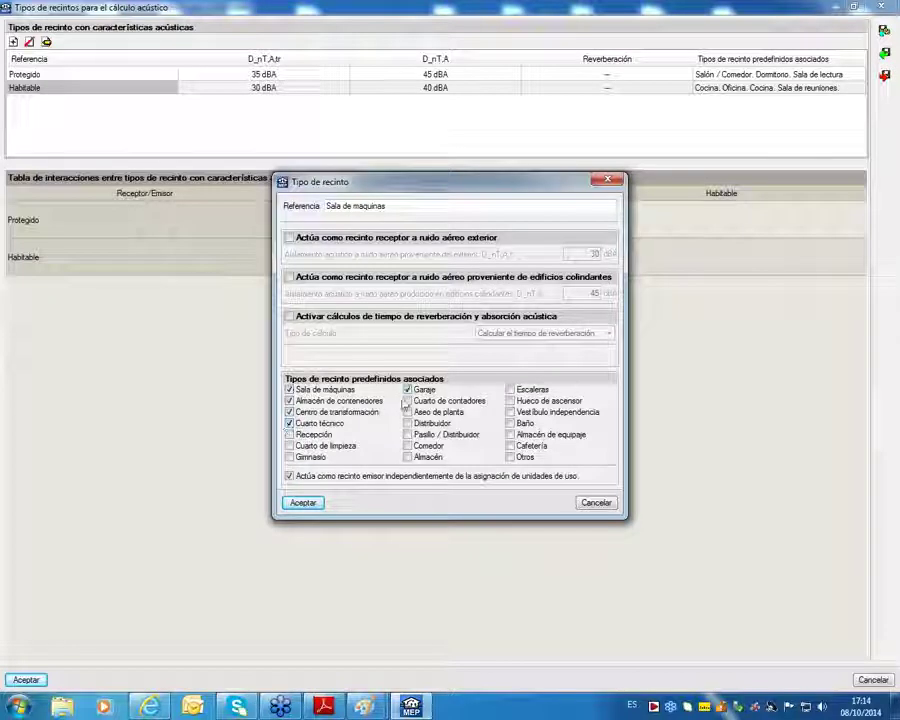
click(408, 457)
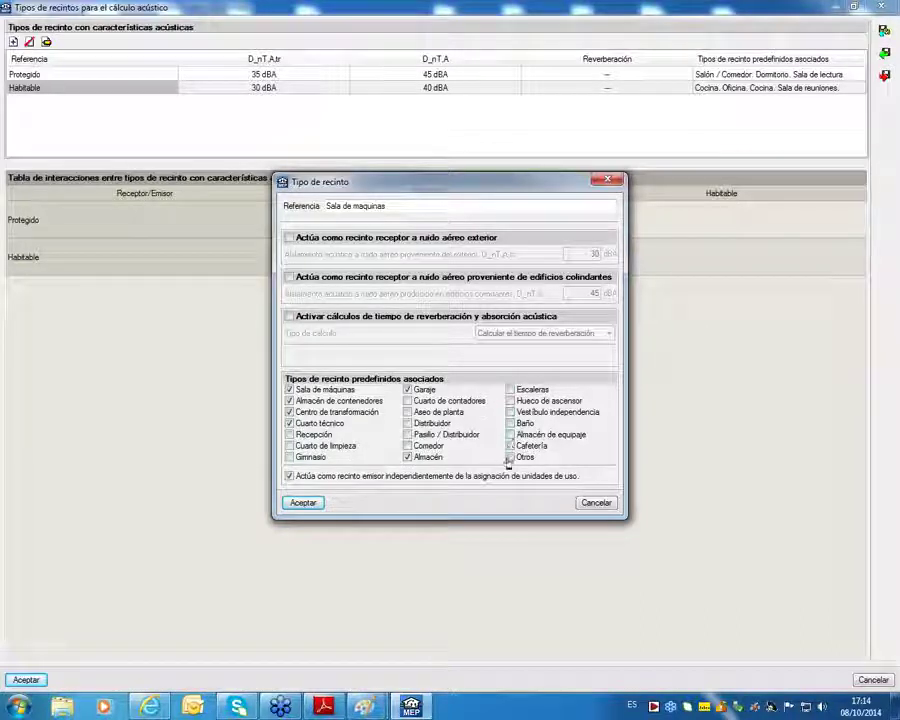
click(288, 503)
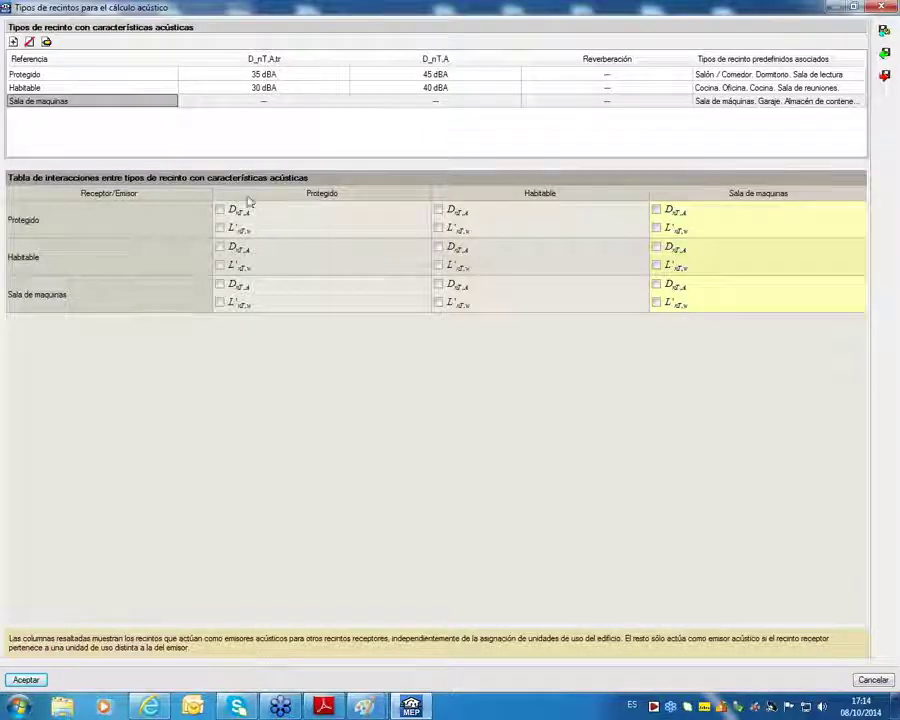
Require D_nT,A of 45 dBA and L'_nT,w of 65 dB for Protegido as receiver with Protegido as emitter.
click(219, 211)
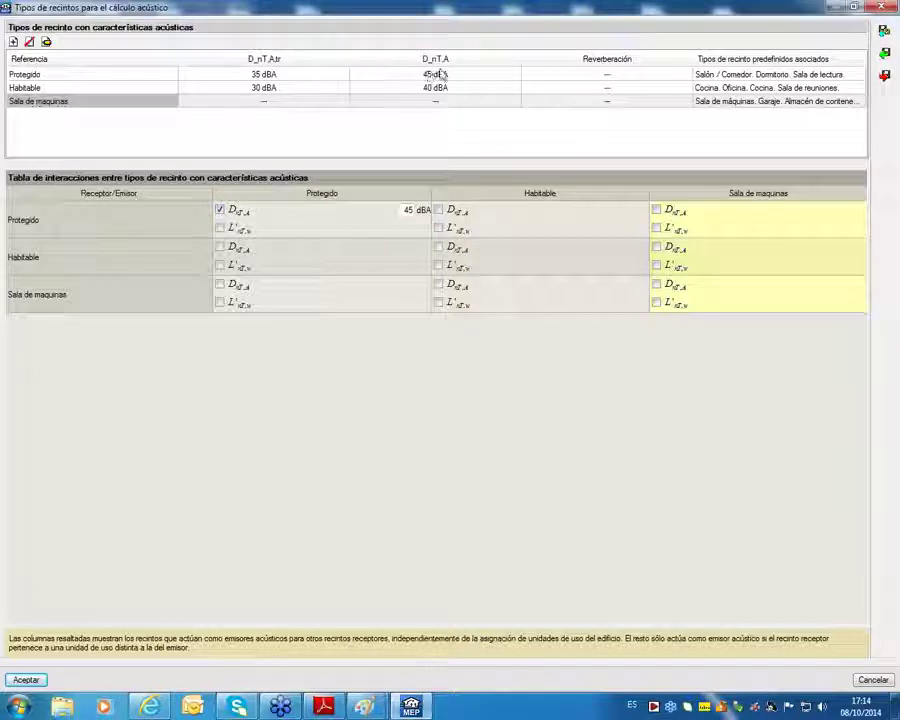
double_click(409, 210)
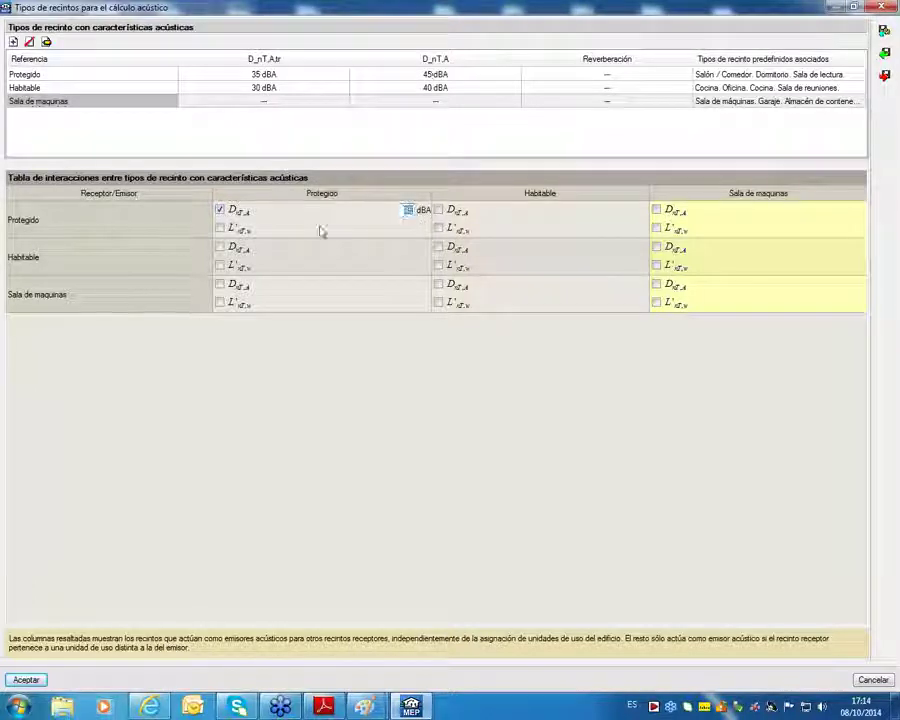
click(219, 228)
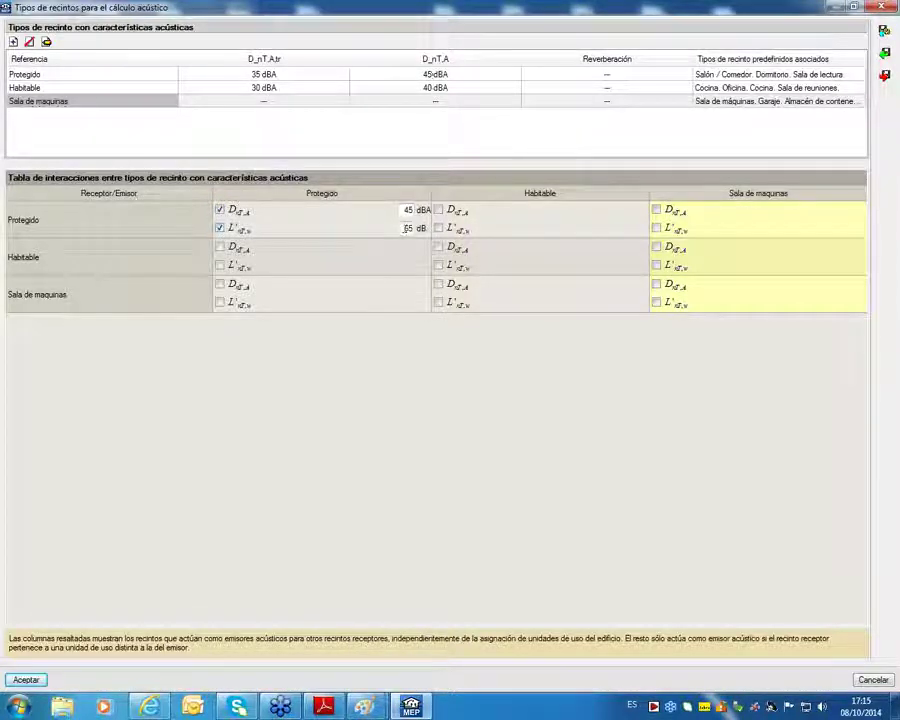
double_click(406, 228)
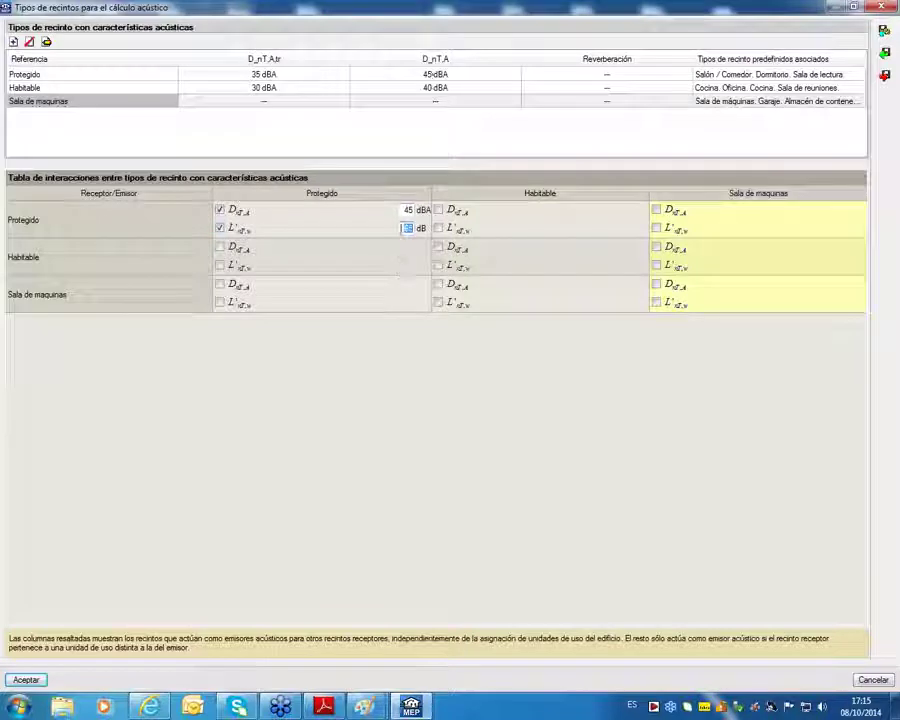
text(65)
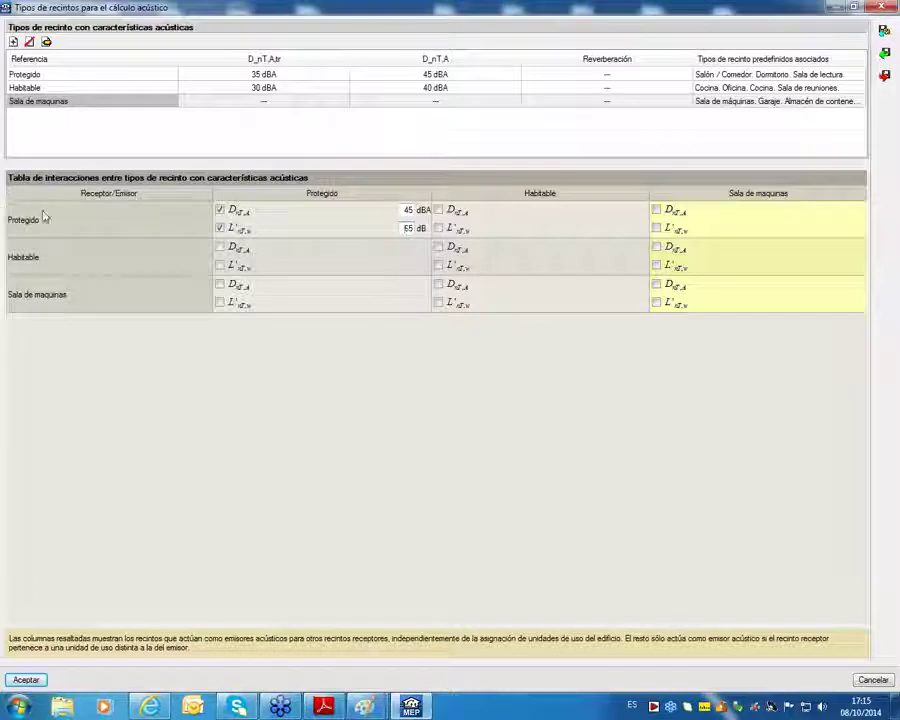
Require D_nT,A of 45 dBA and L'_nT,w of 65 dB for Protegido as receiver with Habitable as emitter.
click(438, 210)
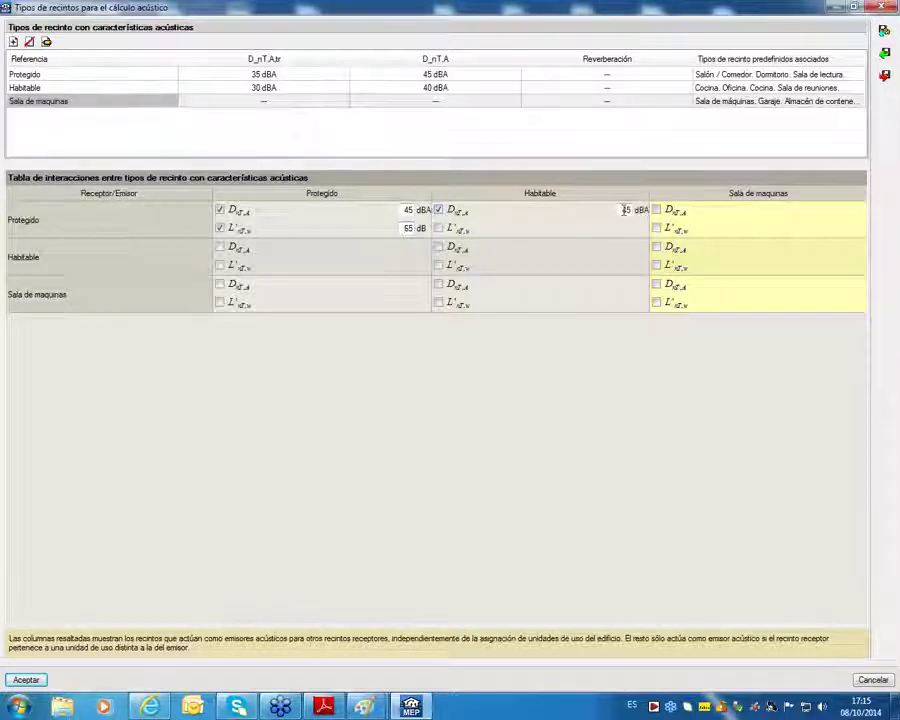
double_click(625, 210)
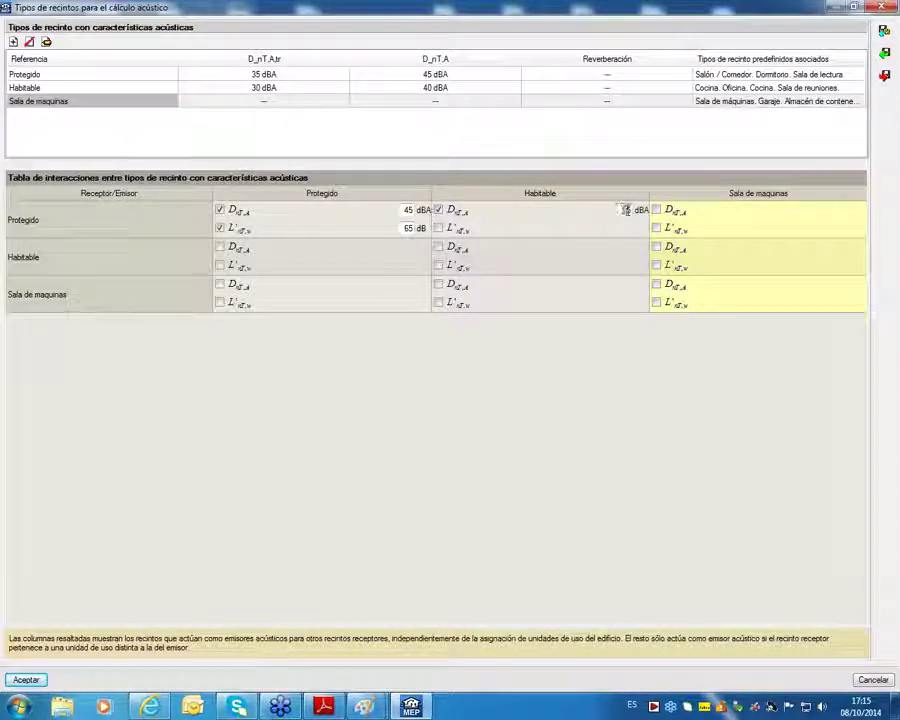
click(439, 229)
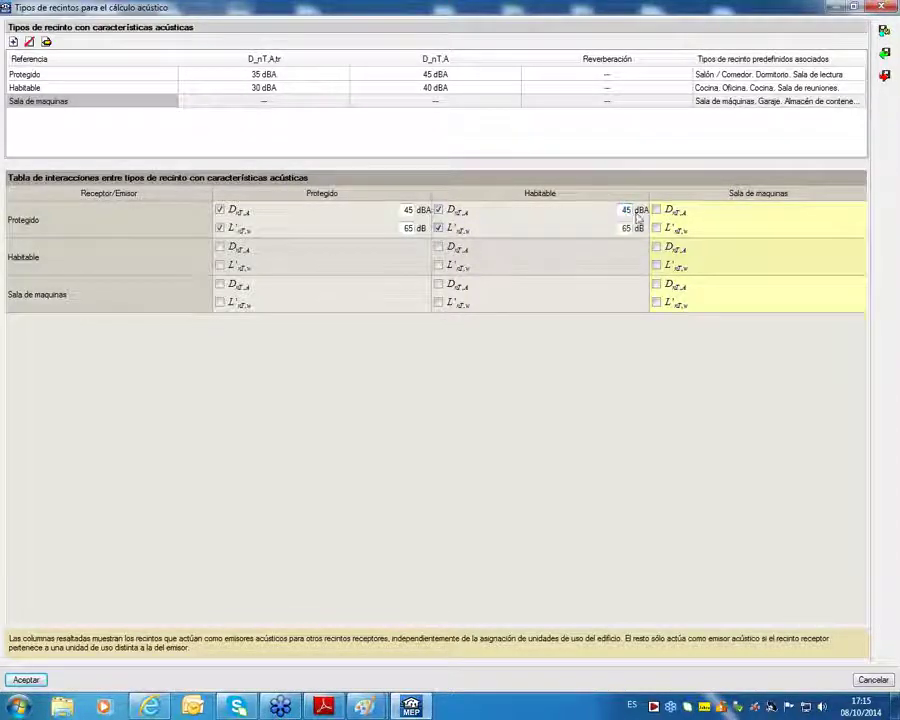
double_click(407, 210)
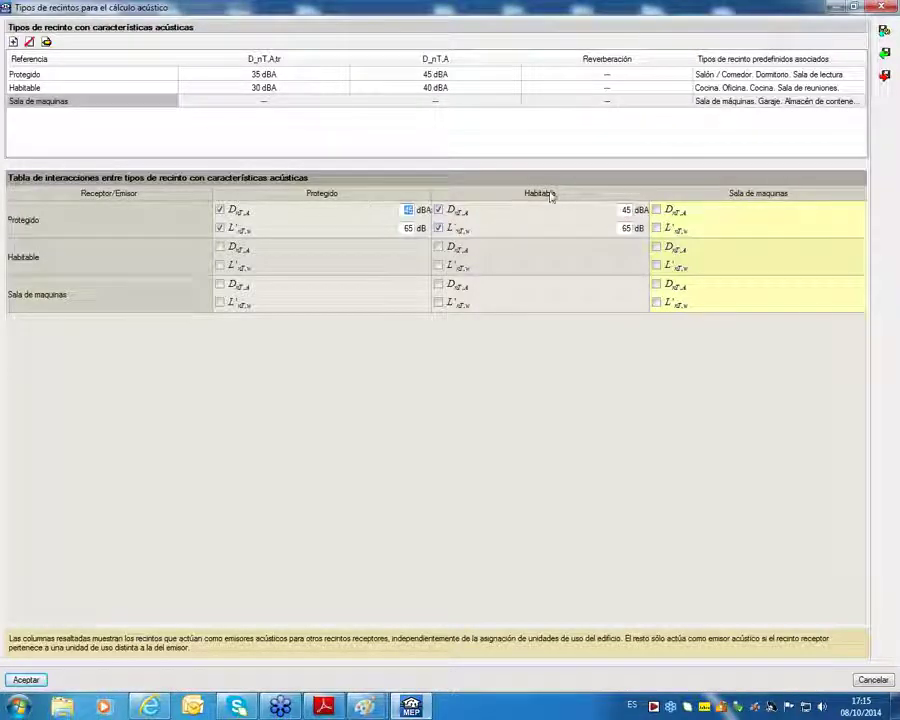
Require D_nT,A of 55 dBA and L'_nT,w of 60 dB for Protegido as receiver with Sala de maquinas as emitter.
click(657, 211)
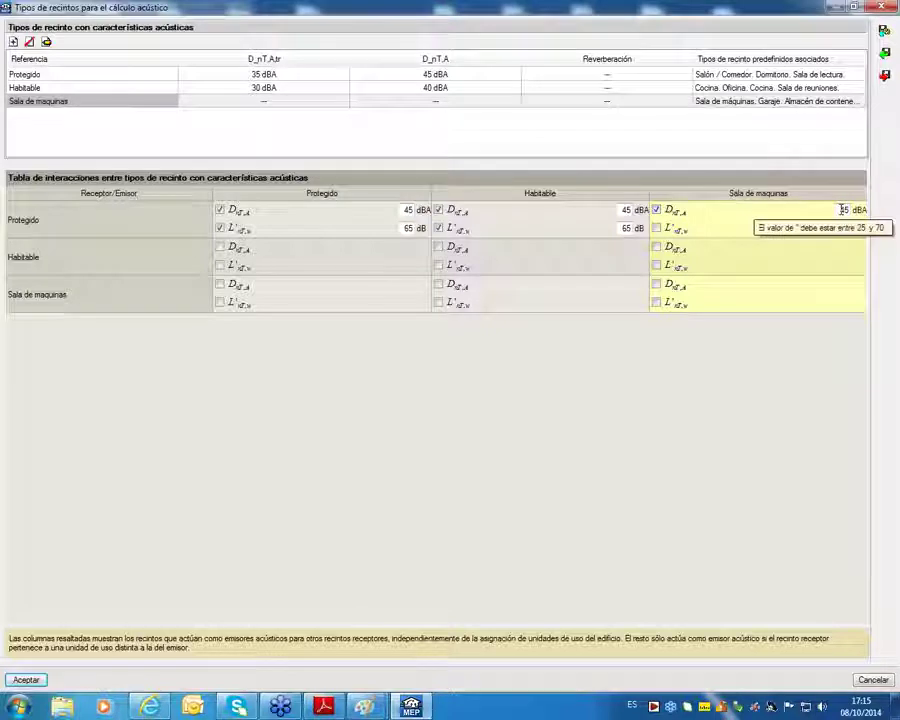
double_click(843, 211)
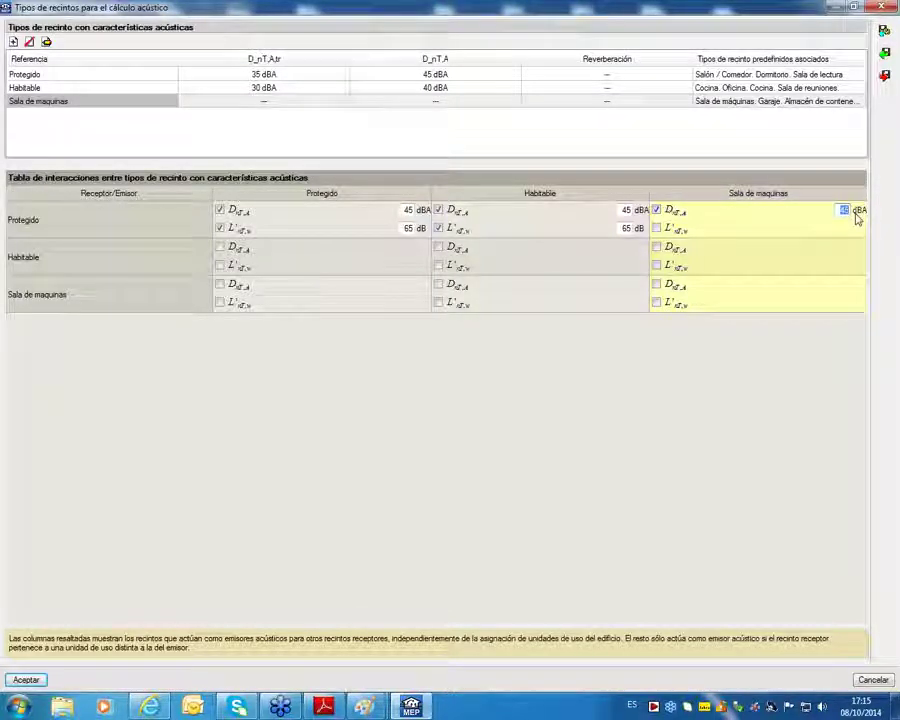
text(55)
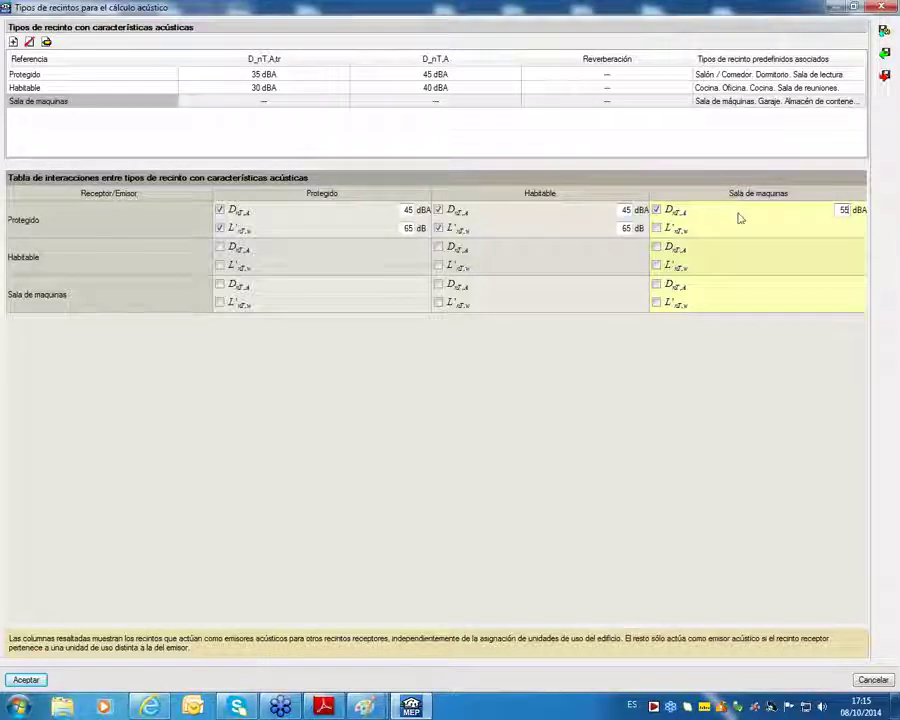
click(657, 229)
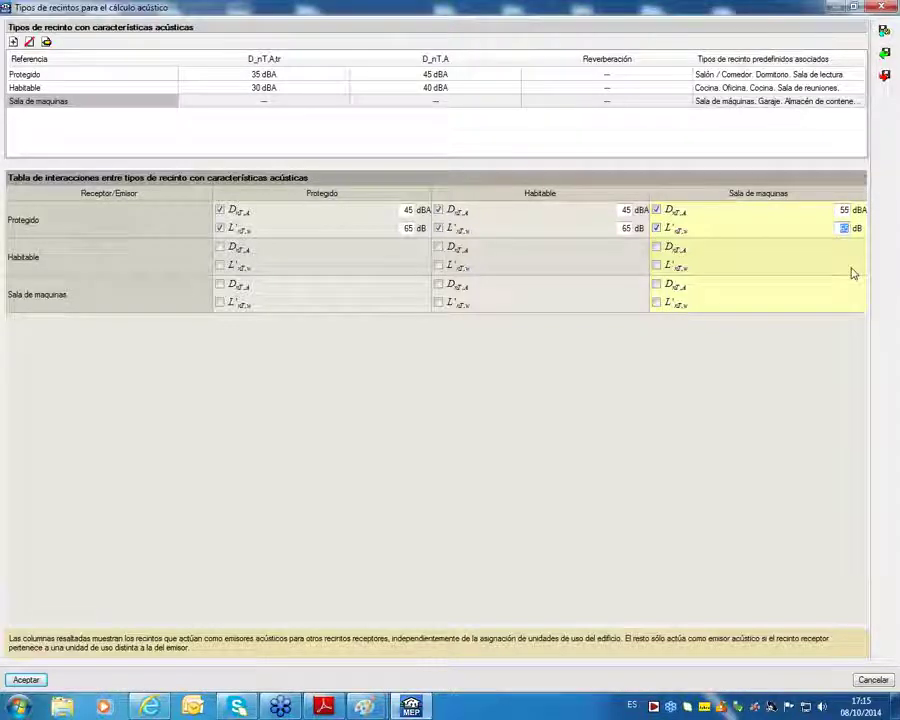
text(60)
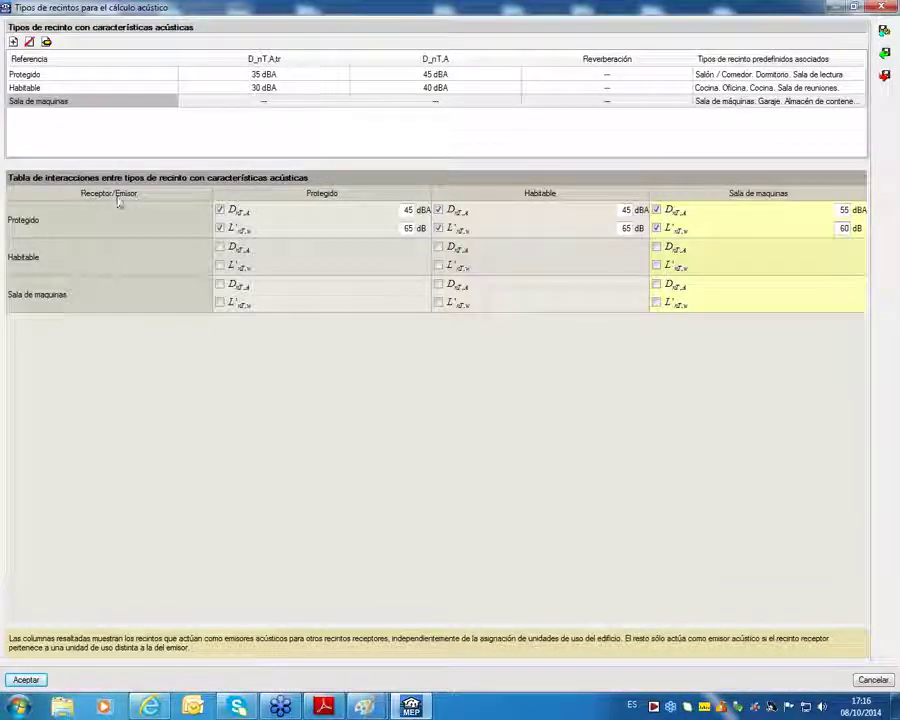
For Habitable as receiver with Protegido as emitter, require D_nT,A of 40 dBA and L'_nT,w of 70 dB, and enable D_nT,A with Habitable as emitter.
click(220, 247)
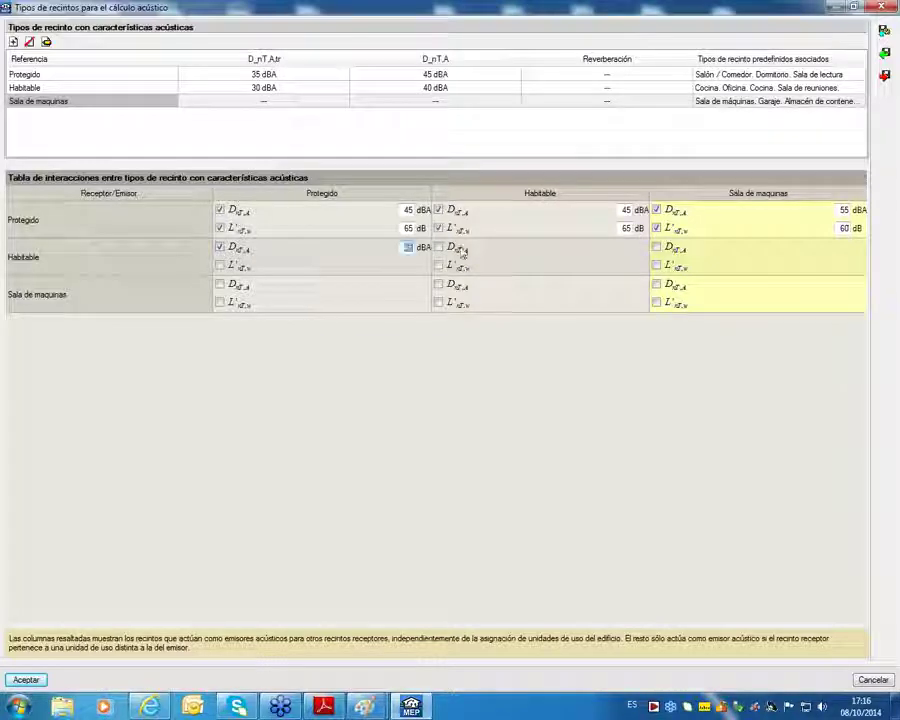
click(220, 265)
text(70)
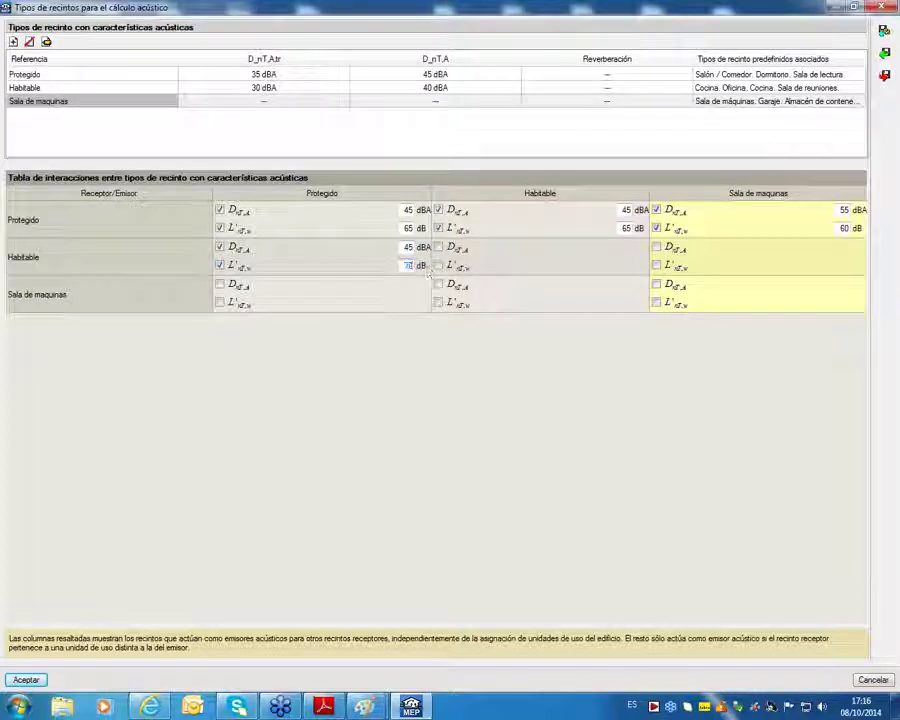
click(438, 248)
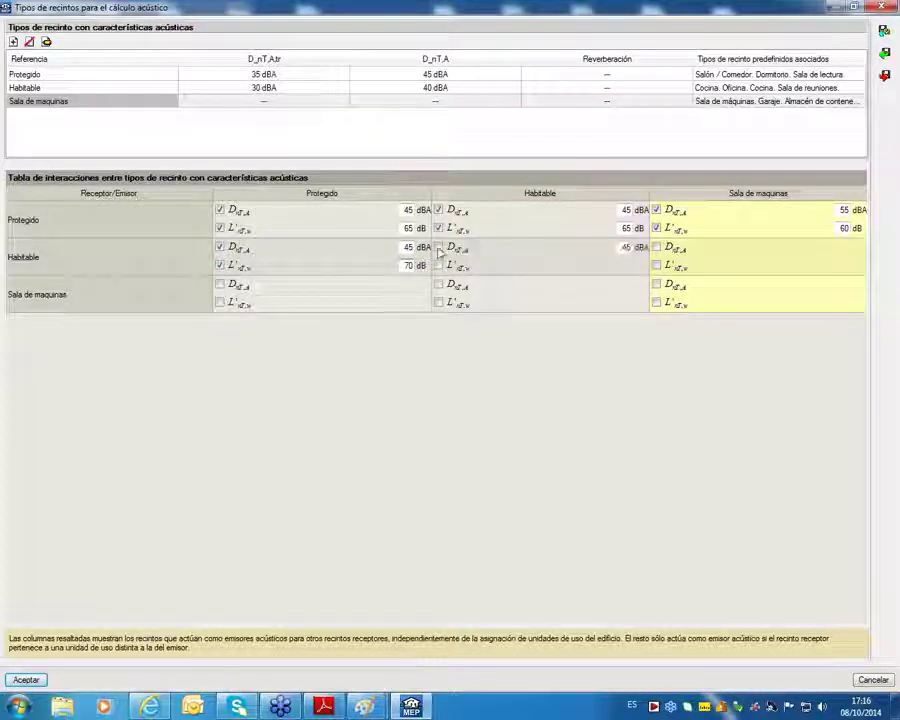
text(40)
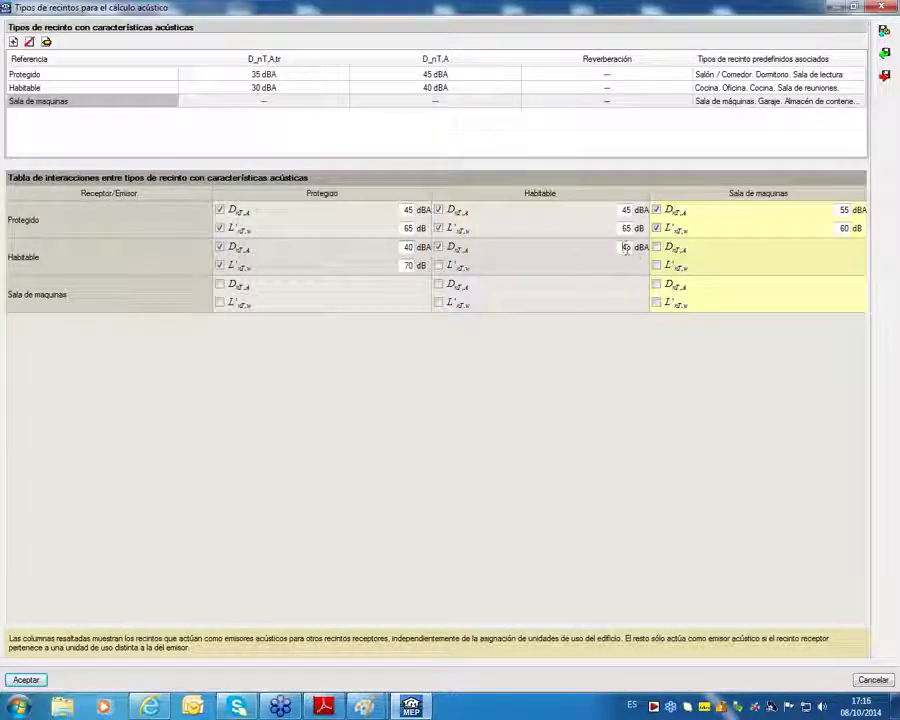
Require D_nT,A of 40 dBA and L'_nT,w of 70 dB for Habitable as receiver with Habitable as emitter.
drag(619, 247, 637, 251)
text(40)
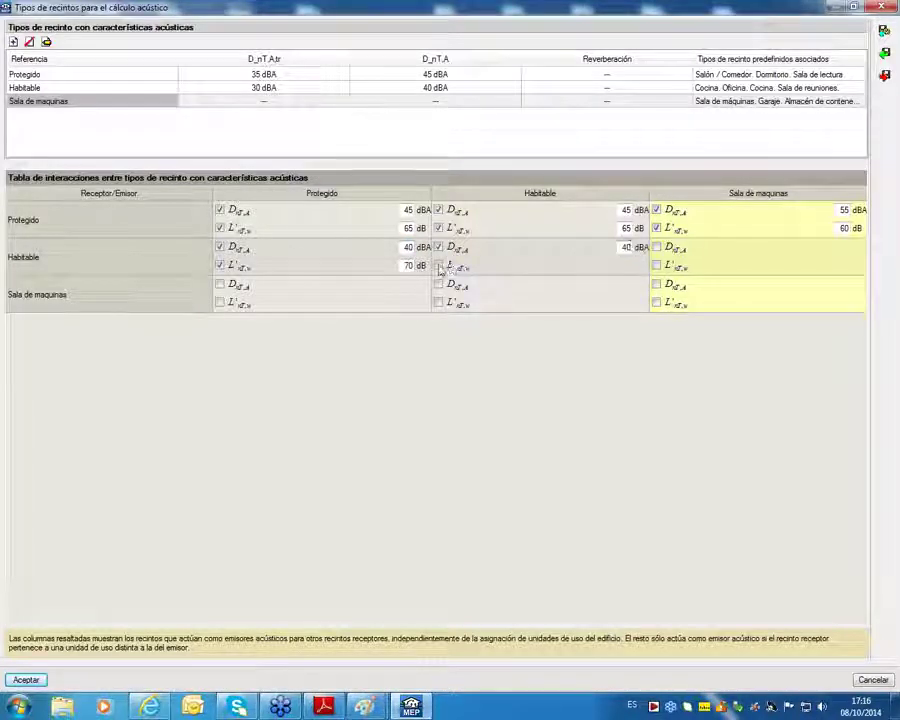
click(438, 265)
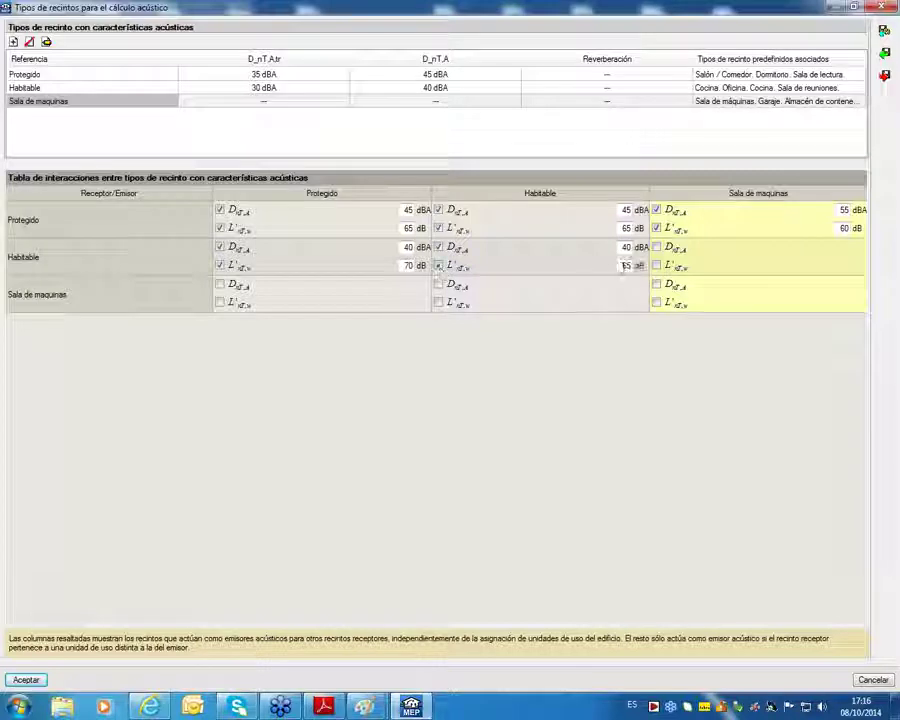
drag(622, 265, 637, 269)
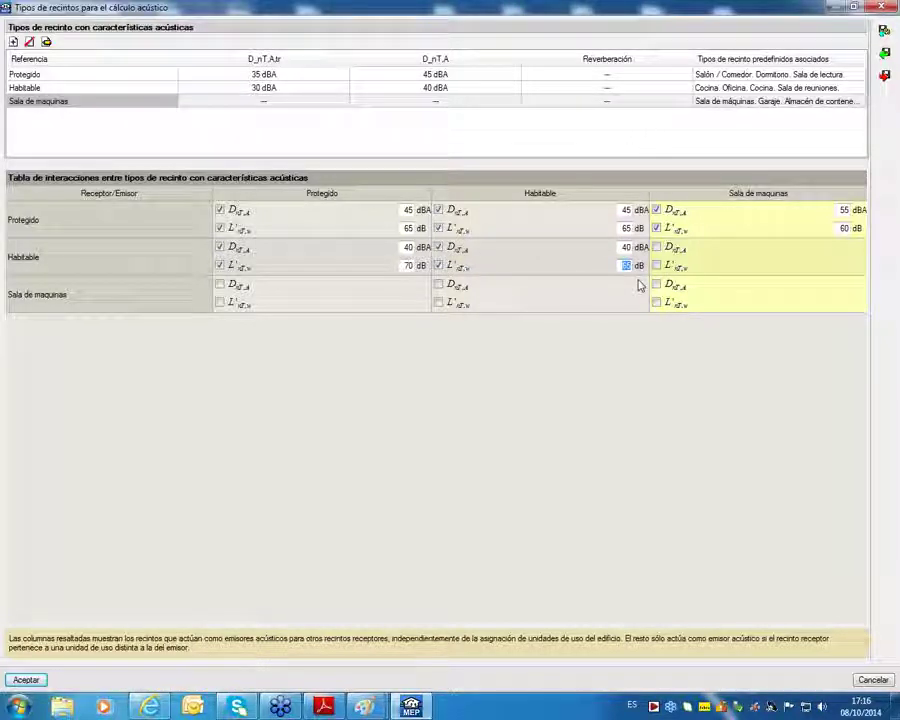
text(70)
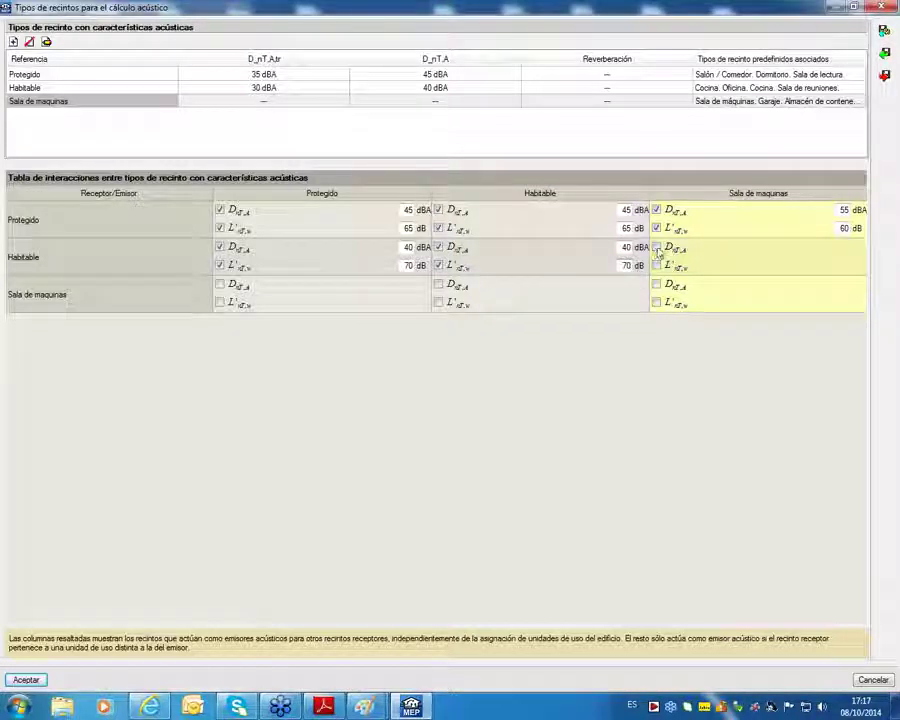
Require D_nT,A of 50 dBA and L'_nT,w of 60 dB for Habitable as receiver with Sala de maquinas as emitter.
click(656, 247)
click(844, 247)
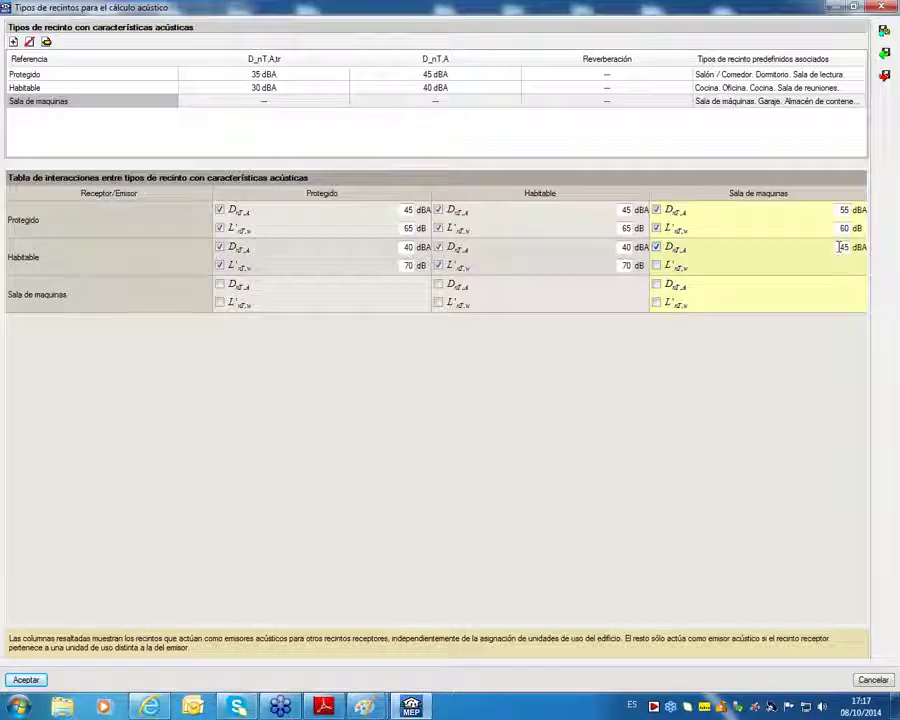
text(50)
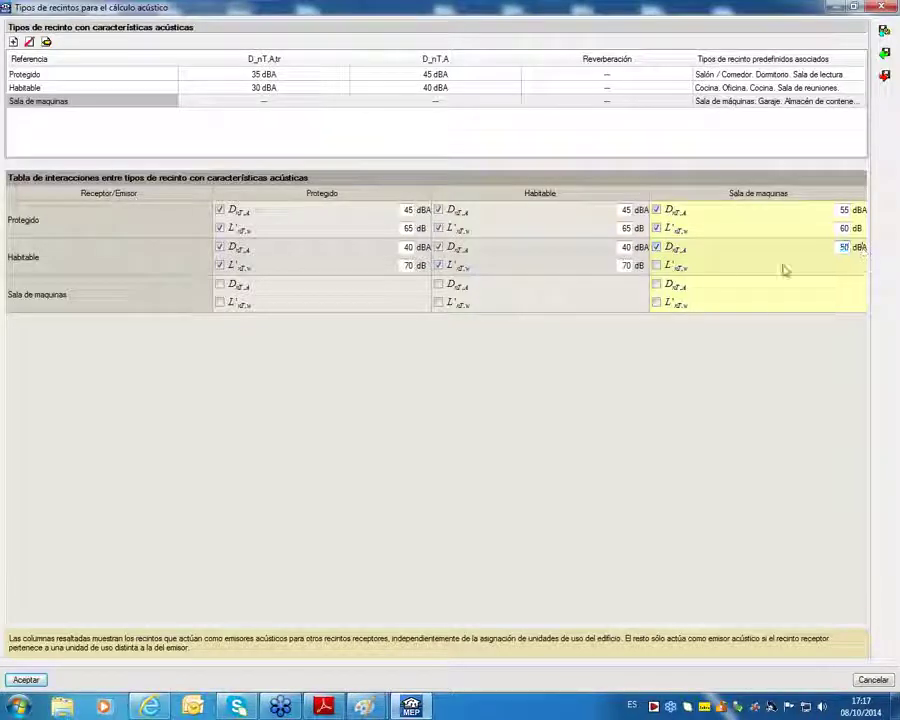
click(660, 270)
click(844, 265)
text(60)
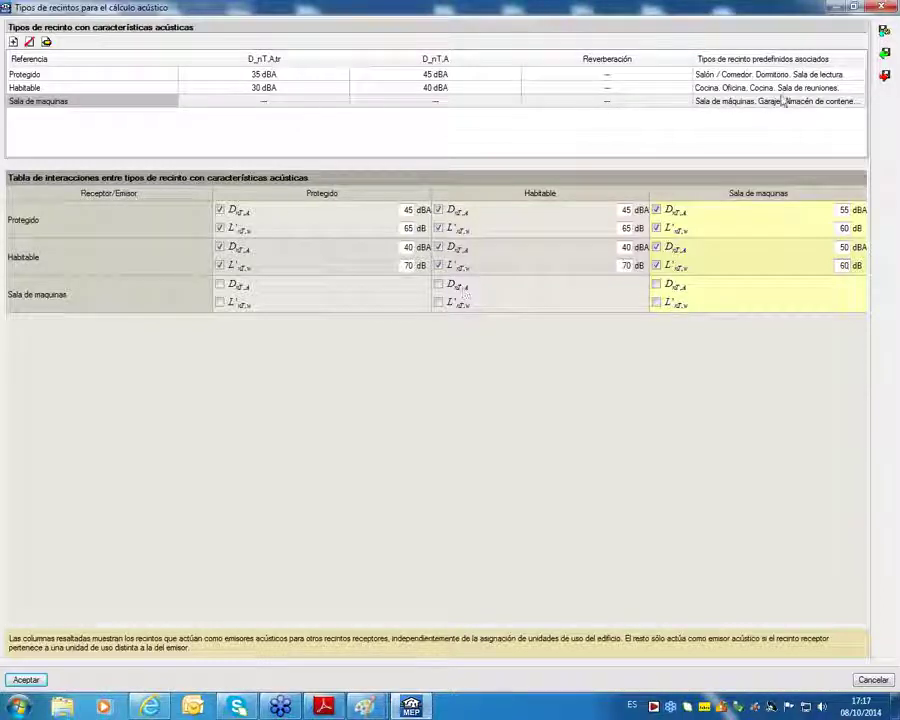
Export the room type configuration as Ruido Colombia without making it the initial values for new jobs, and check the files available for import.
click(884, 77)
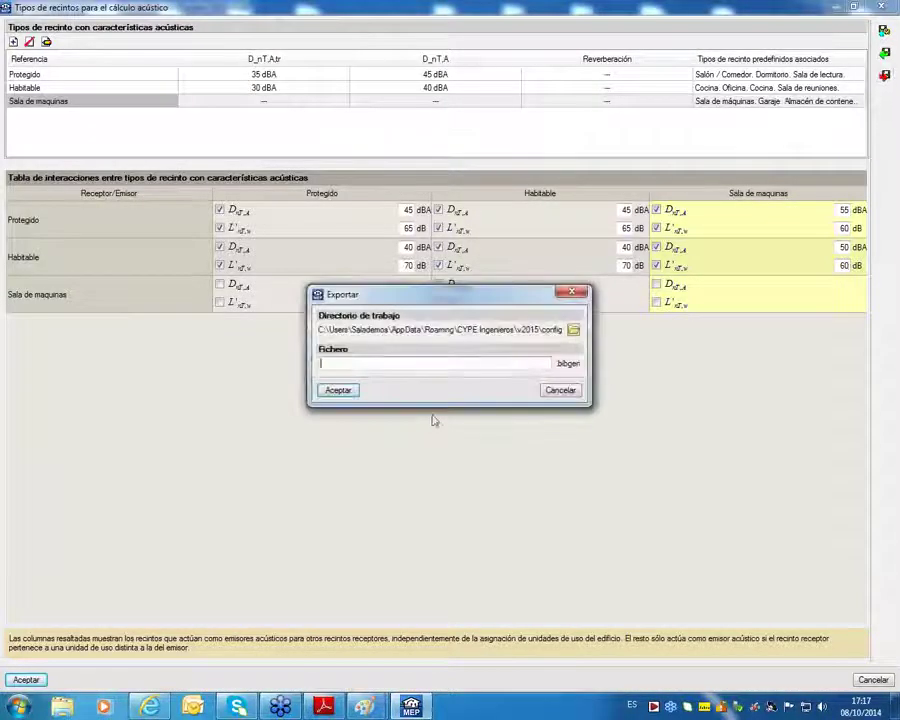
text(Ru)
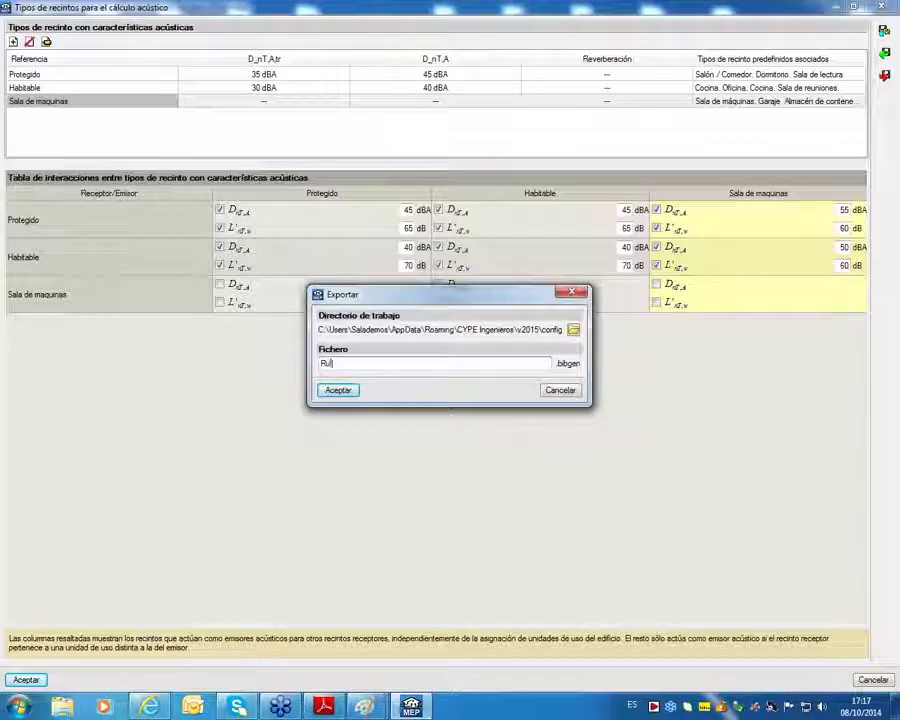
text(ido Colombia)
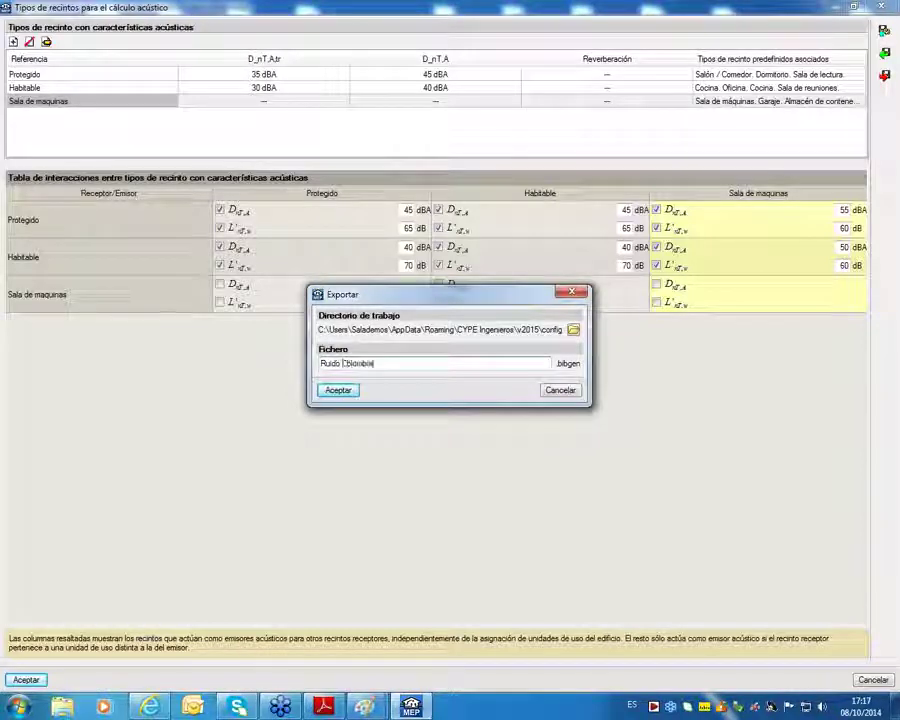
click(350, 395)
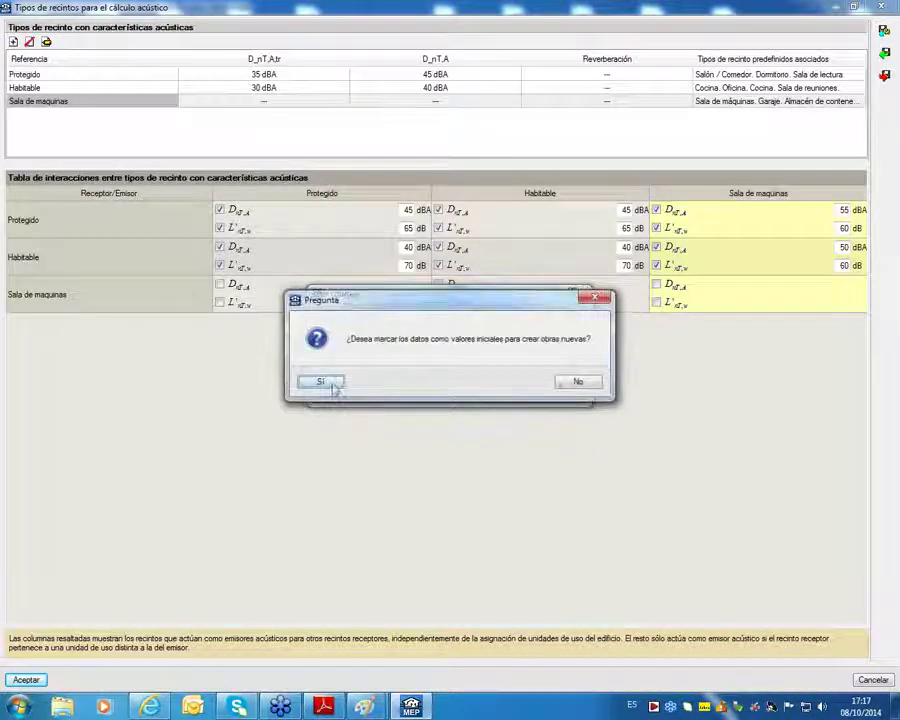
click(600, 384)
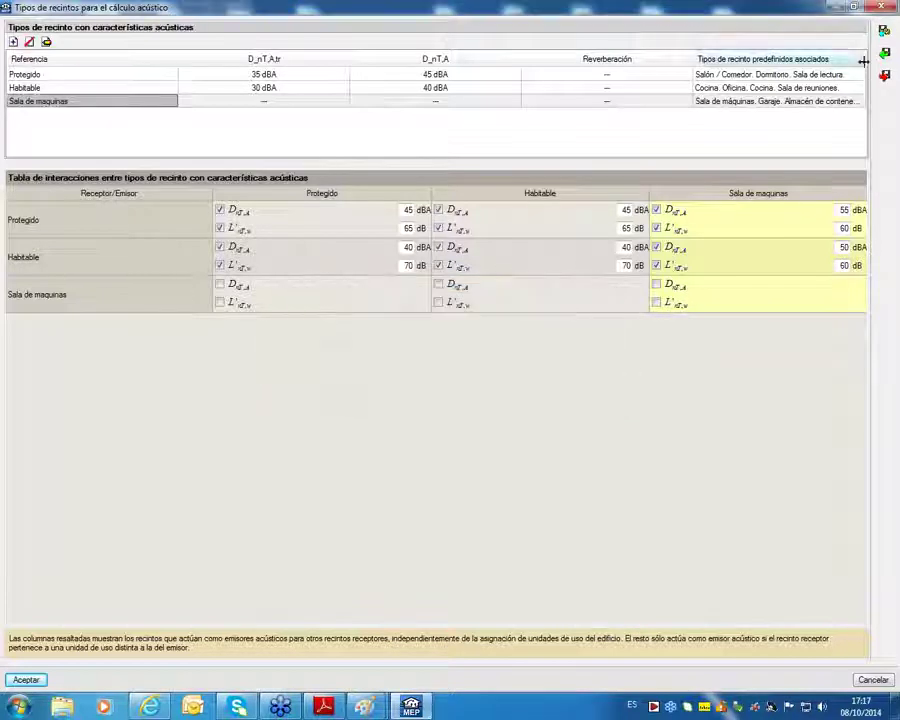
click(884, 55)
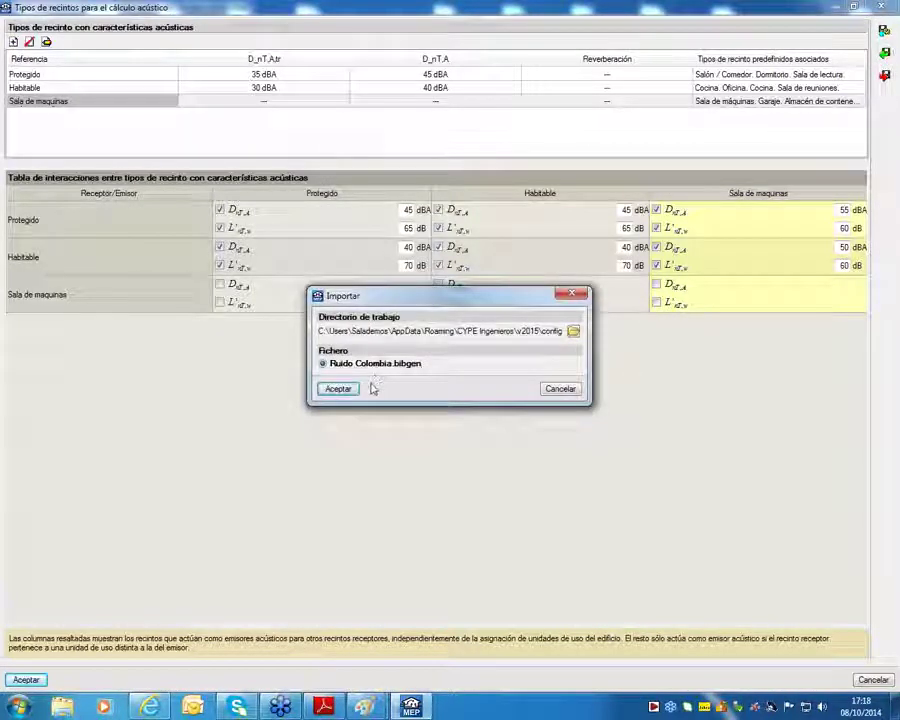
click(559, 390)
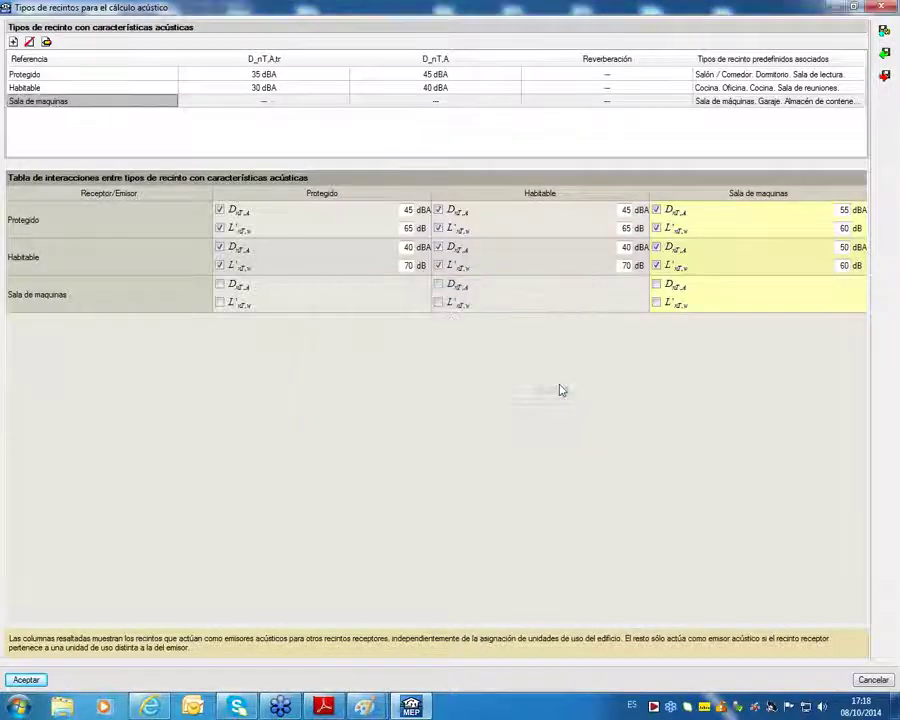
Accept the acoustic room types and finish the job's general data without introducing drawing templates for the floors.
click(25, 679)
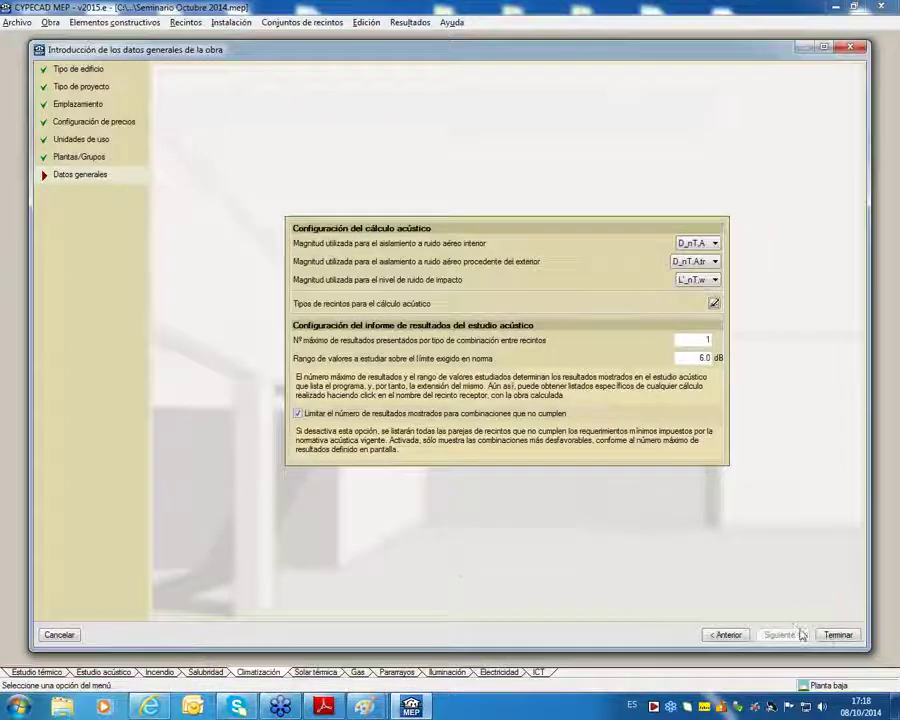
click(836, 634)
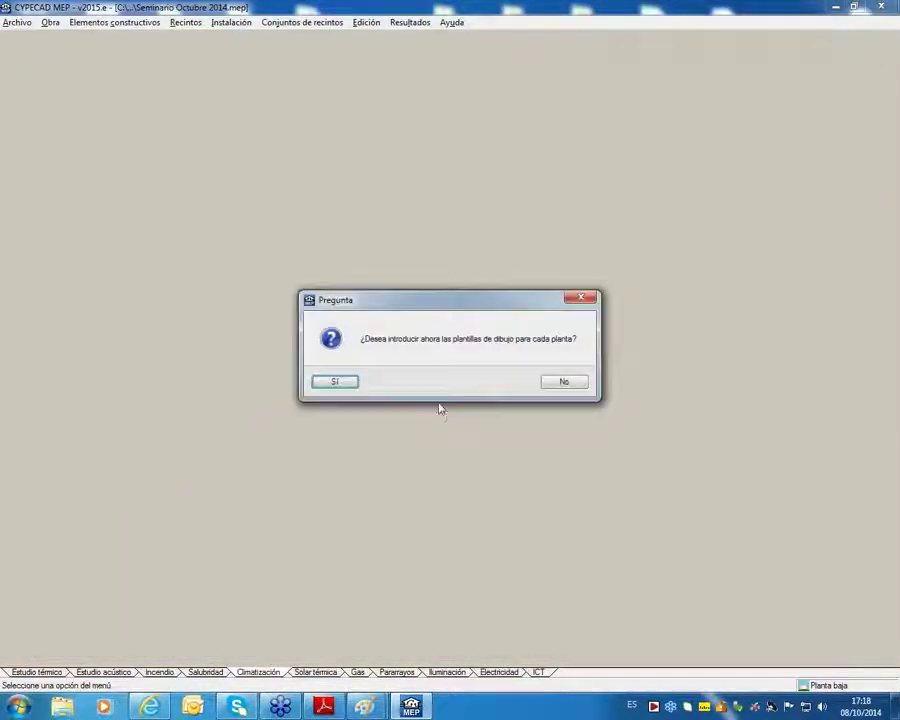
click(568, 383)
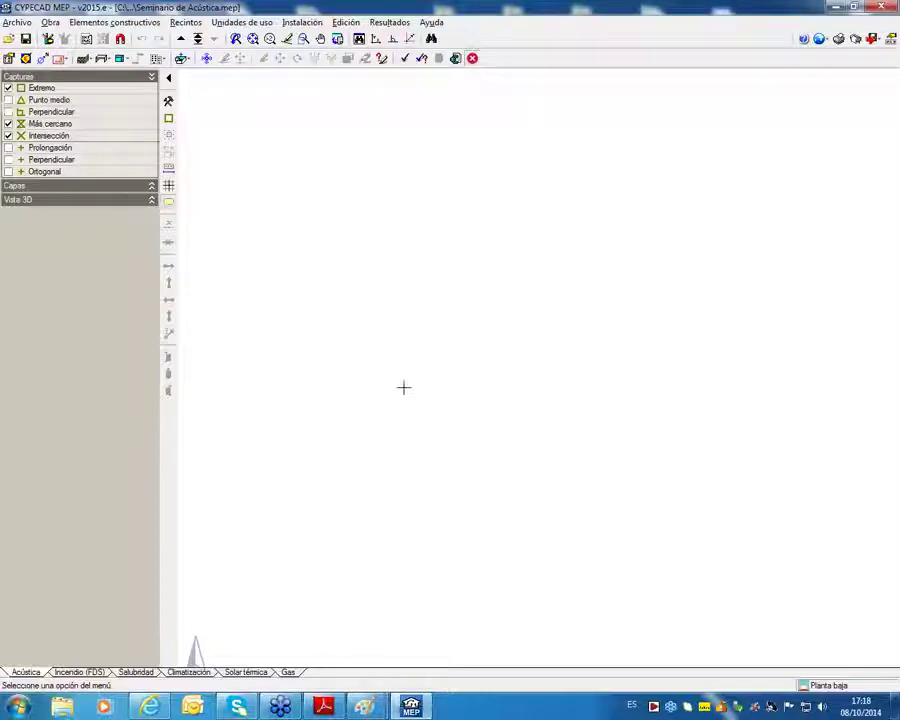
Create an exterior wall type from the price generator as a two-leaf masonry Fachada cara vista and accept it for placing walls.
click(83, 59)
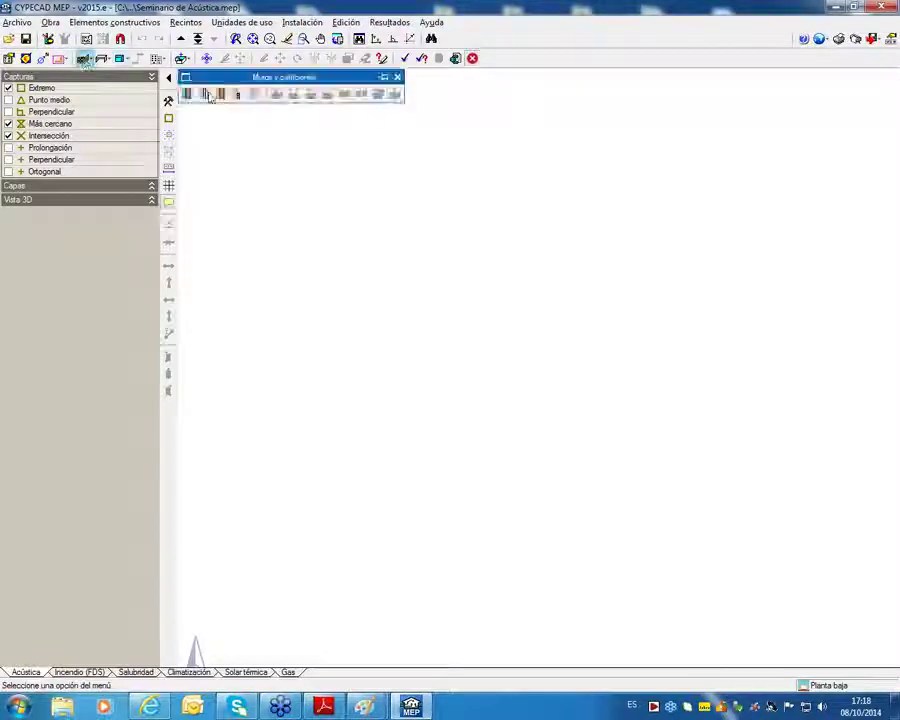
click(187, 93)
click(370, 308)
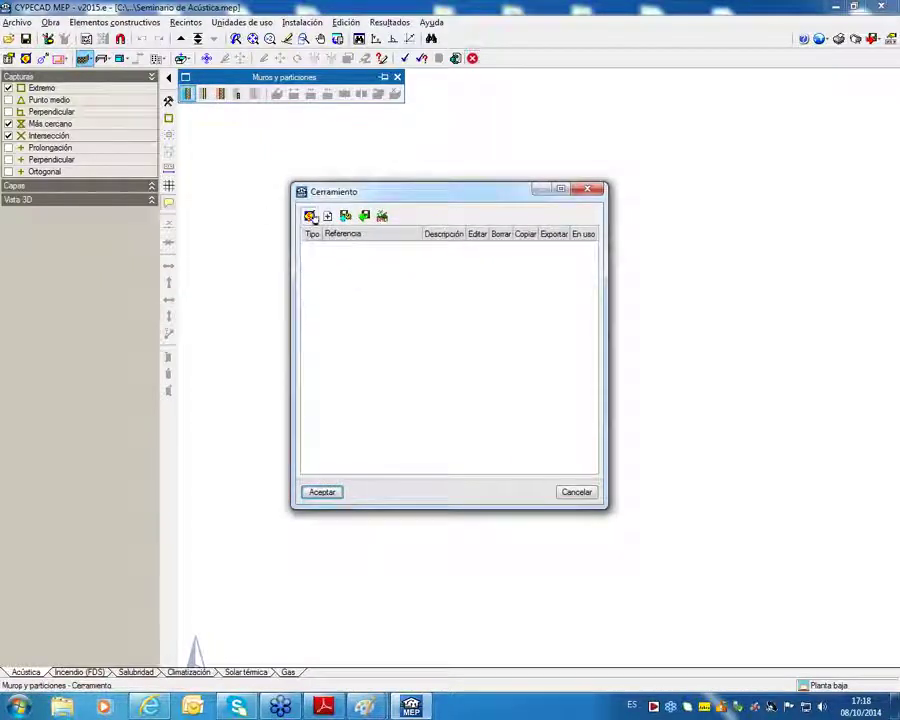
click(311, 216)
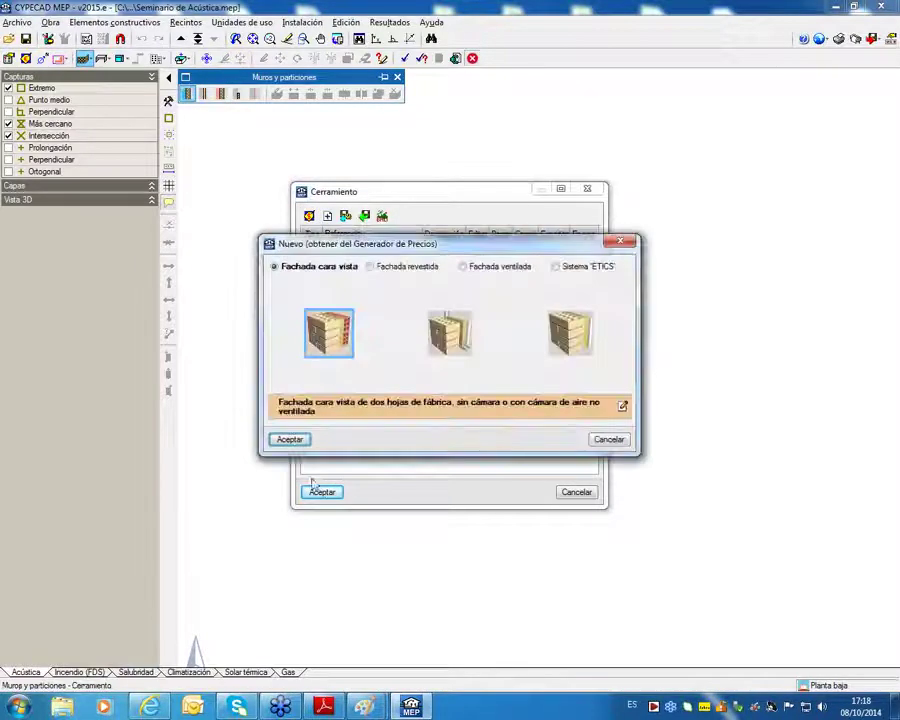
click(300, 438)
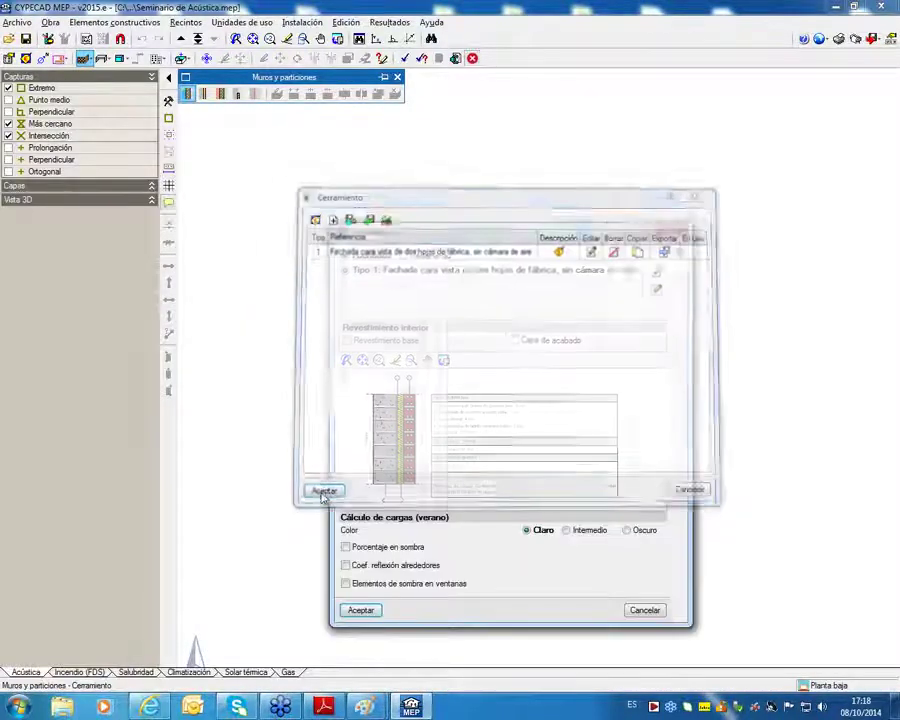
click(362, 611)
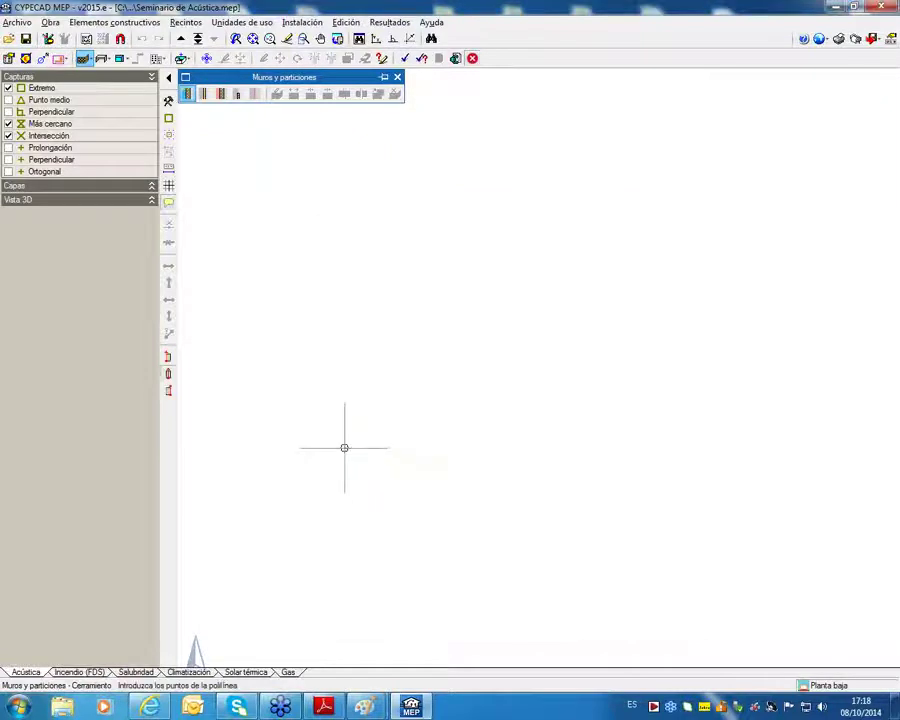
Draw the exterior walls as a closed rectangle 12 m long and 5.5 m deep on the Planta baja.
click(410, 38)
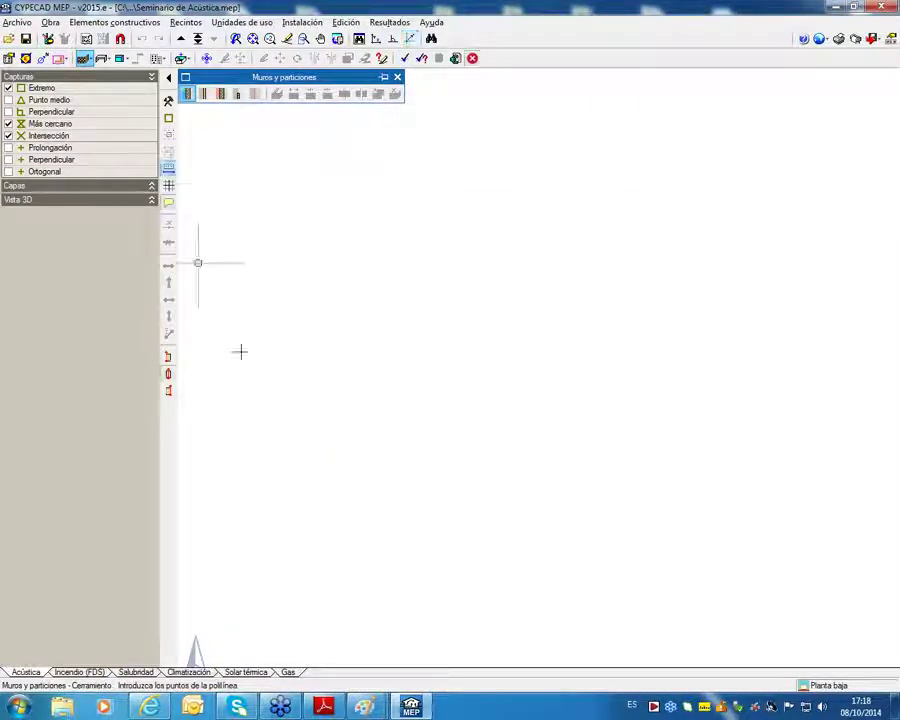
click(335, 459)
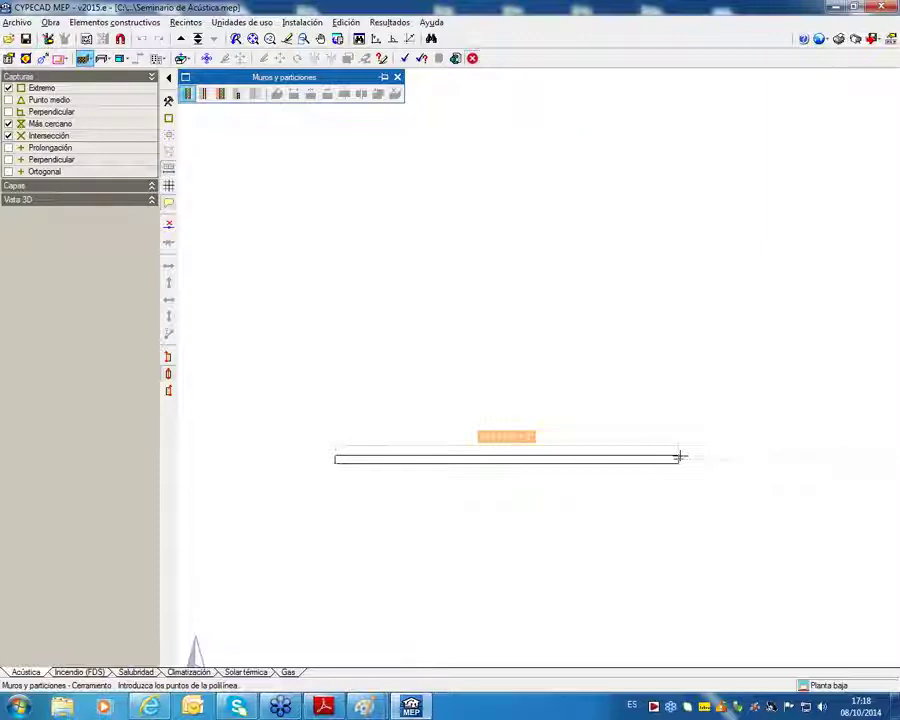
text(12)
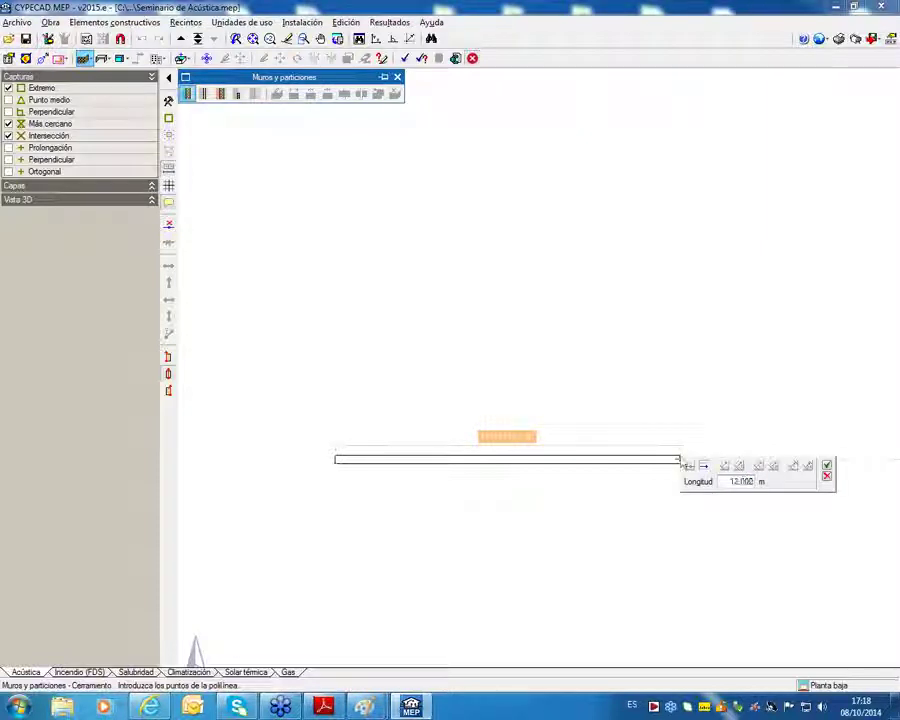
key(Return)
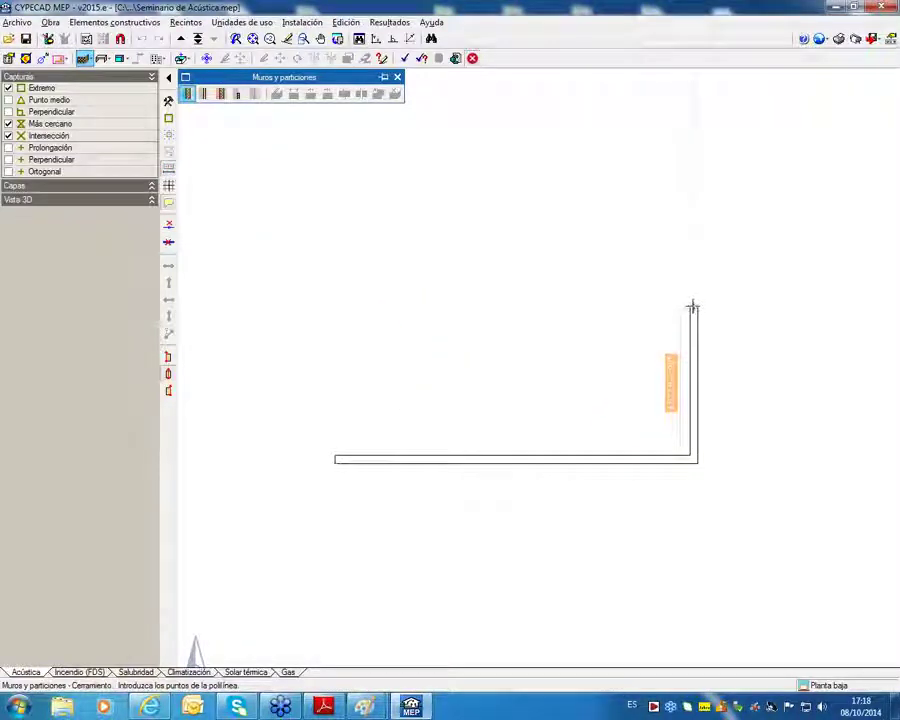
click(693, 306)
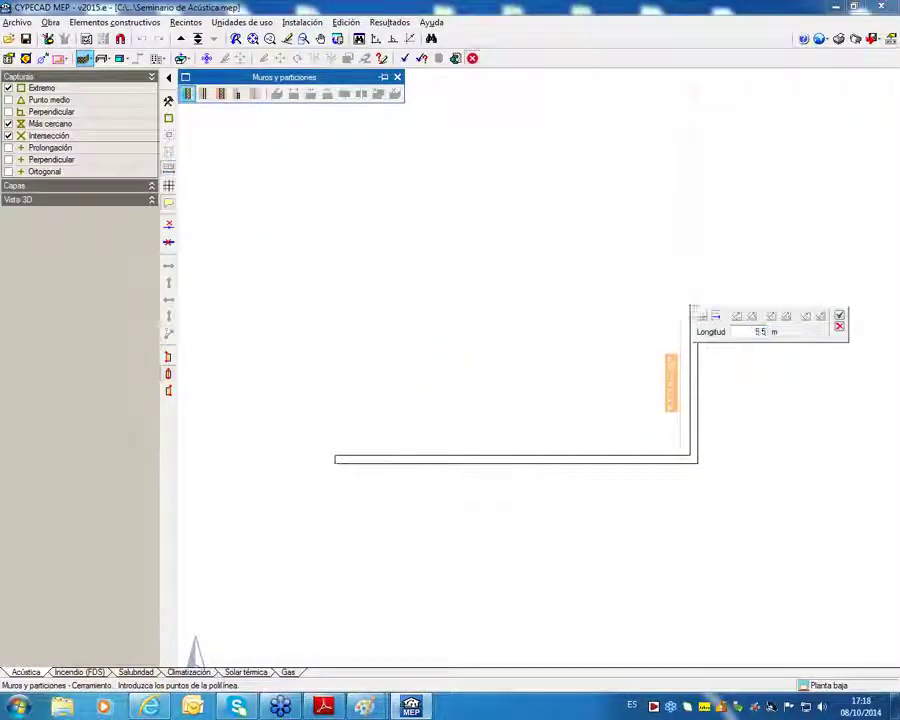
key(Return)
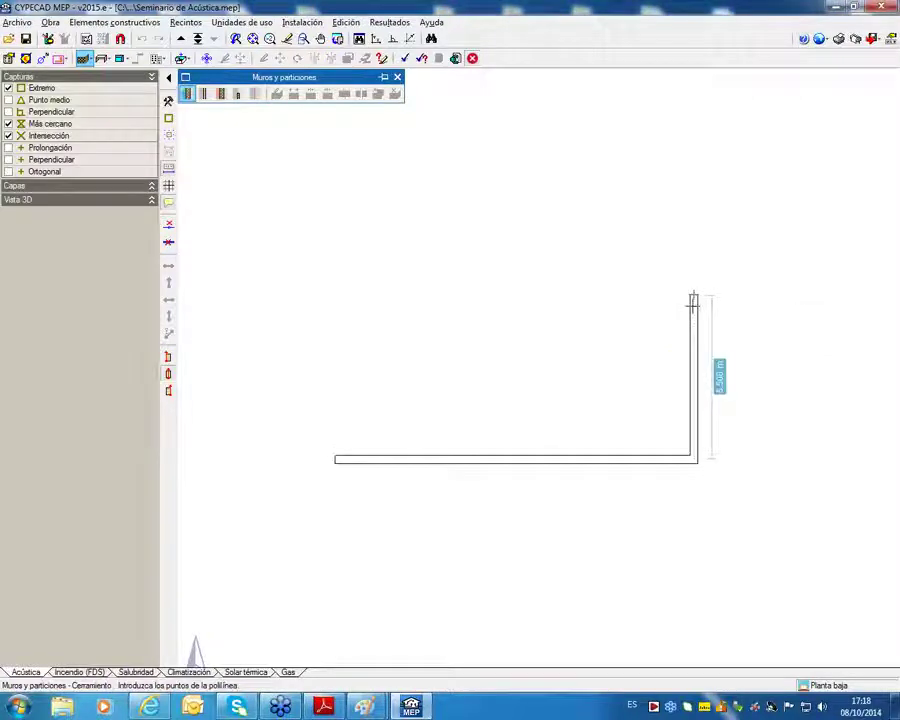
click(333, 293)
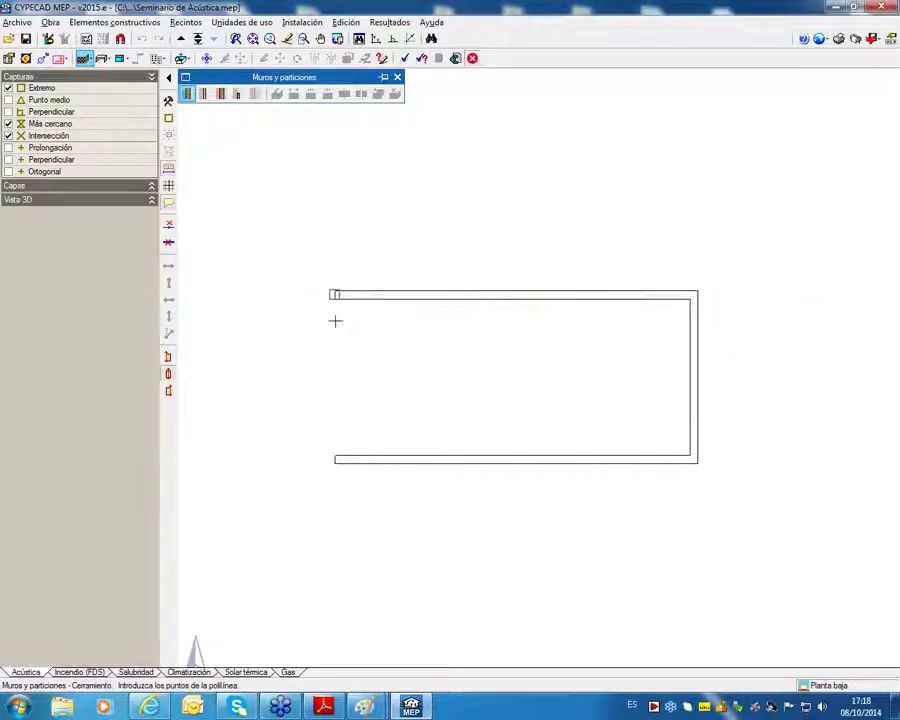
click(335, 454)
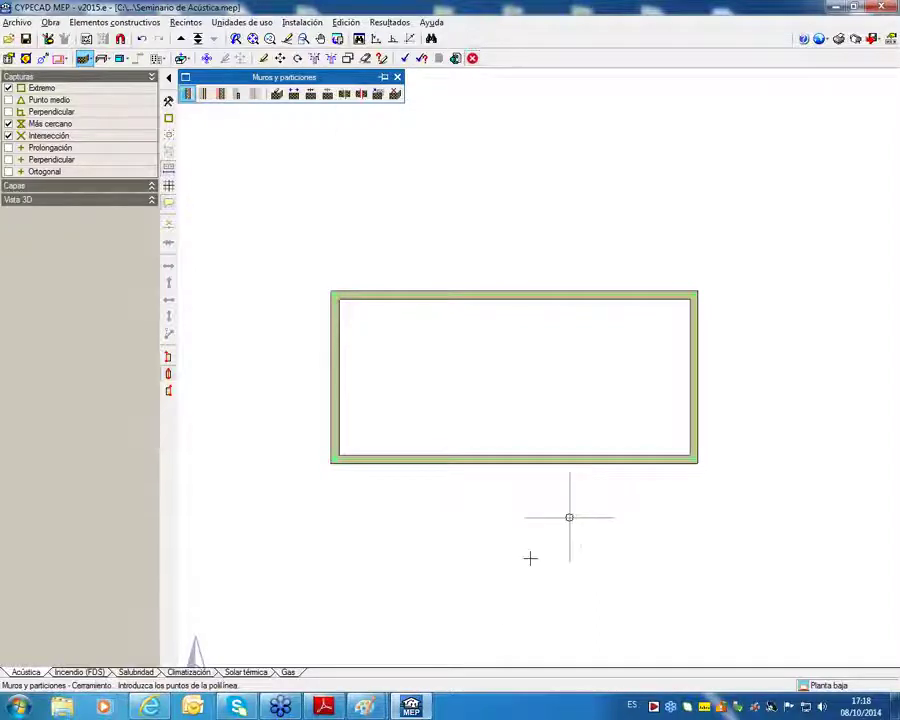
Switch to Paint to view the Figura 3.5 acoustic transmission path diagram and choose the line tool.
mouse_move(366, 707)
click(298, 638)
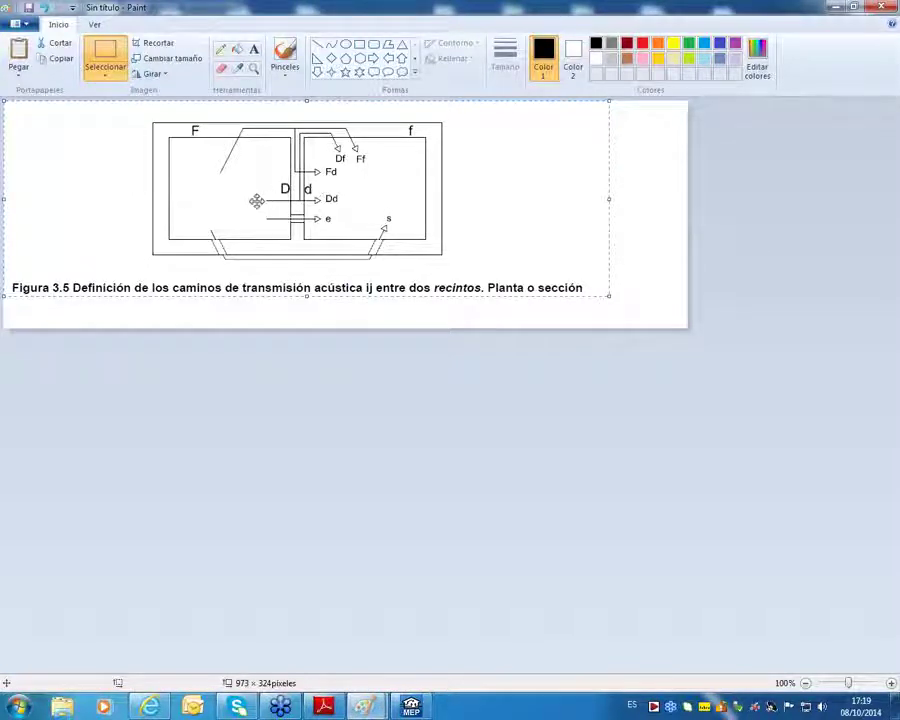
click(317, 44)
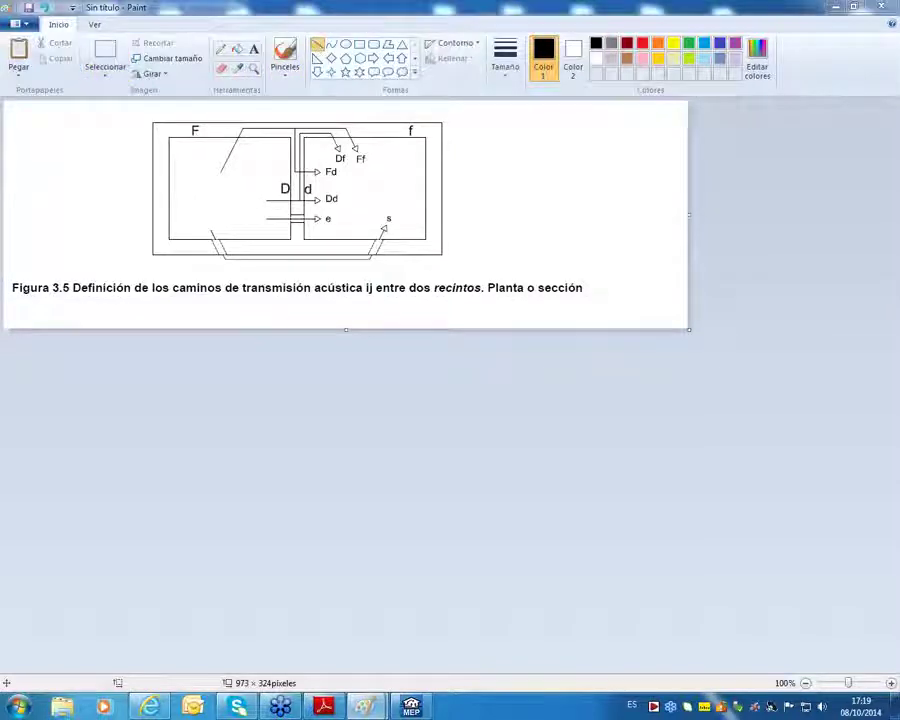
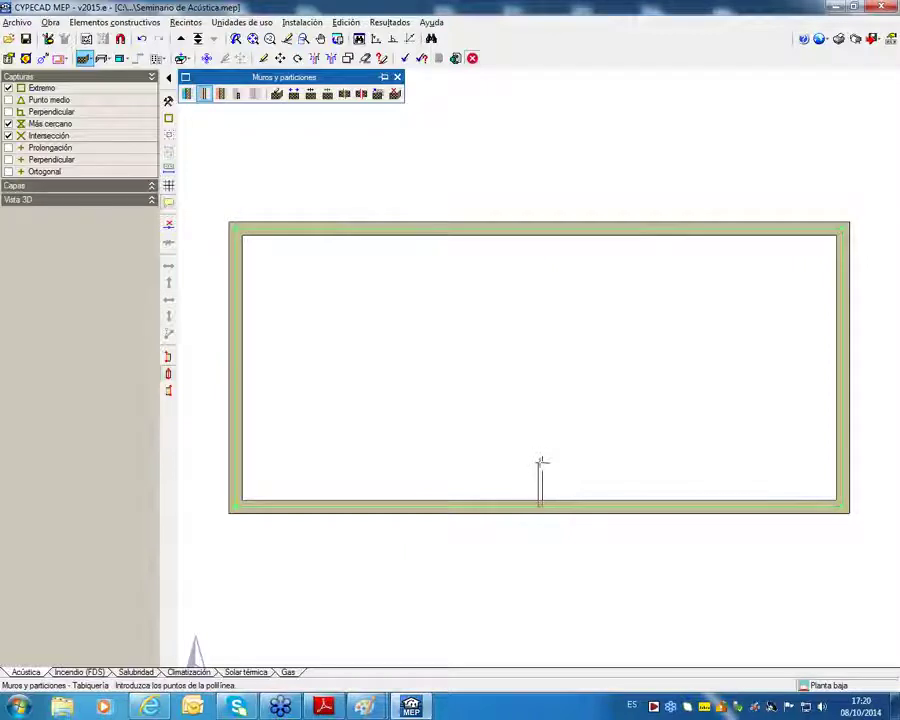
Draw a stepped interior partition with orthogonal segments from the lower exterior wall to the upper one, dividing the building in two.
click(394, 38)
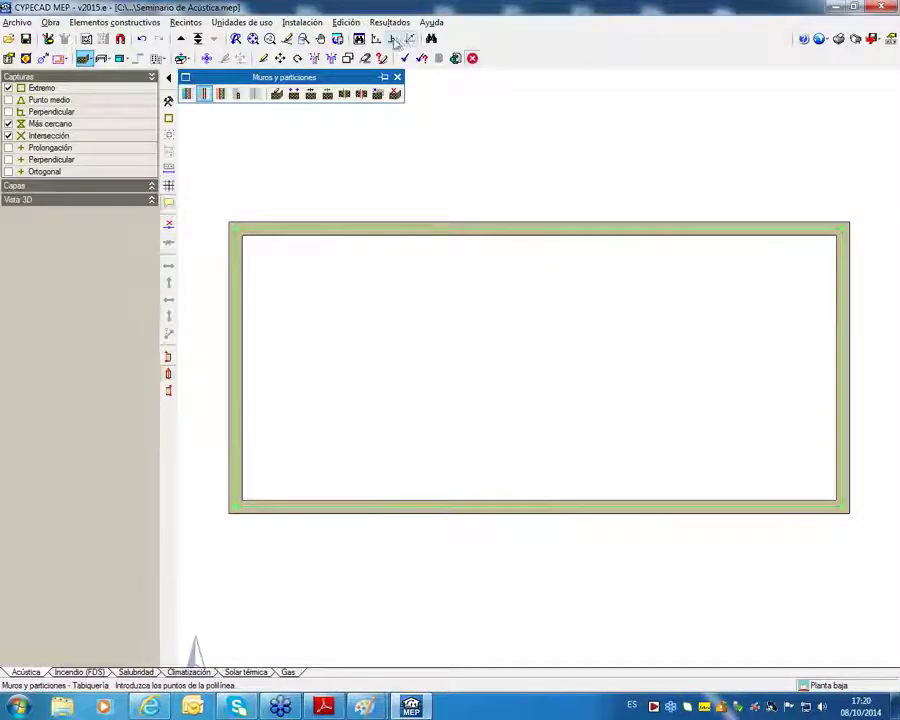
click(539, 464)
click(522, 463)
click(522, 421)
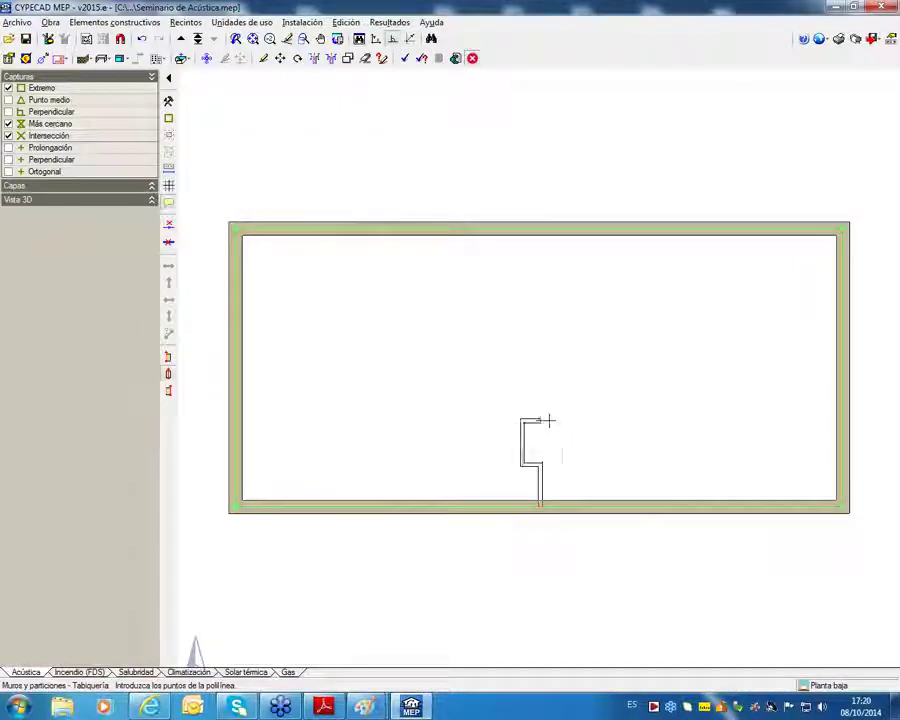
click(566, 420)
click(565, 377)
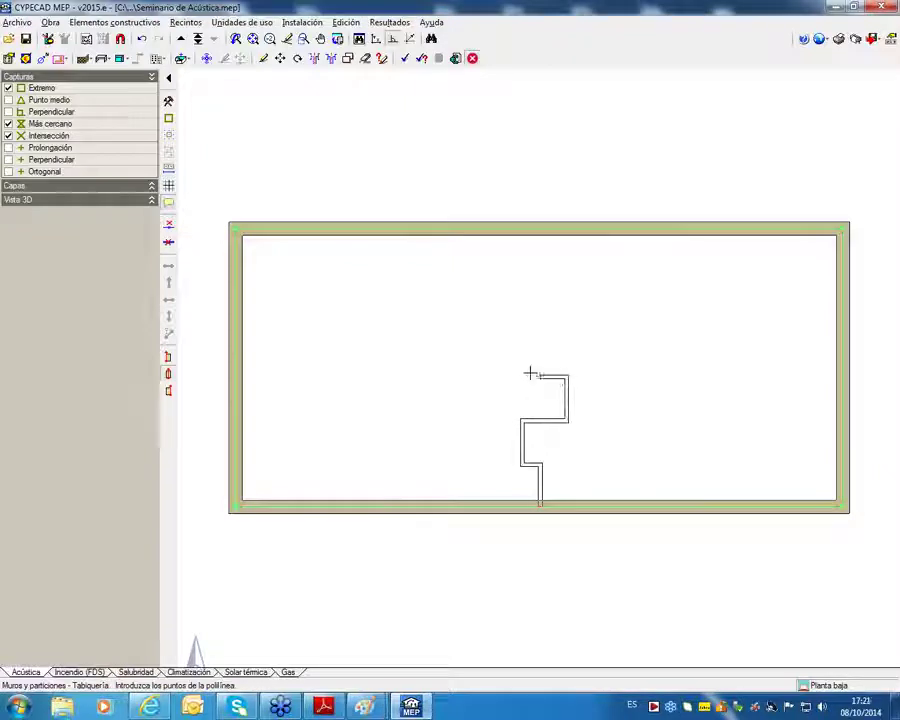
click(511, 377)
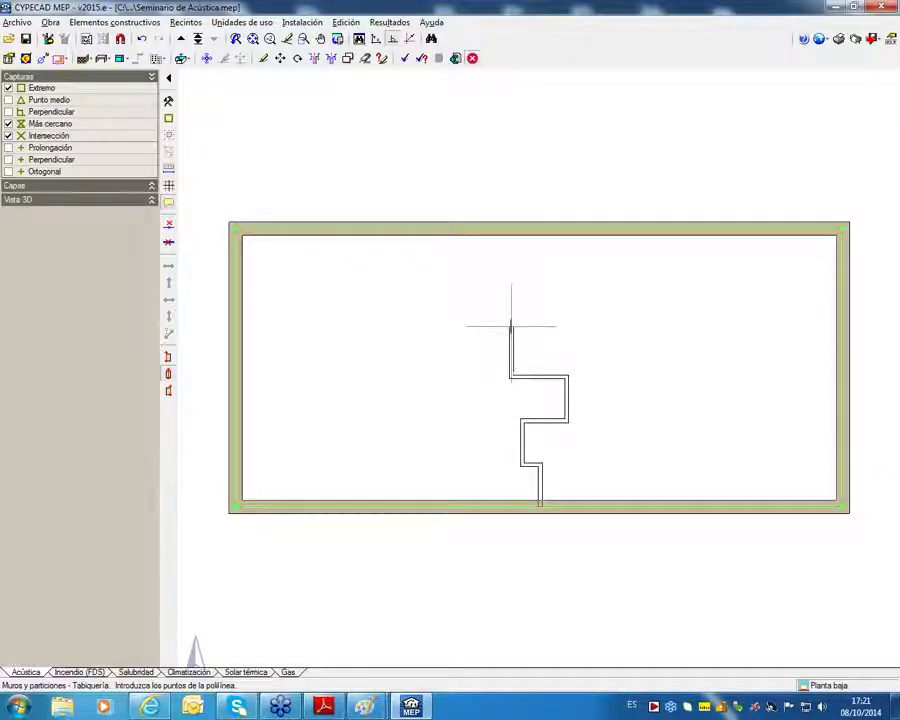
click(511, 325)
click(540, 325)
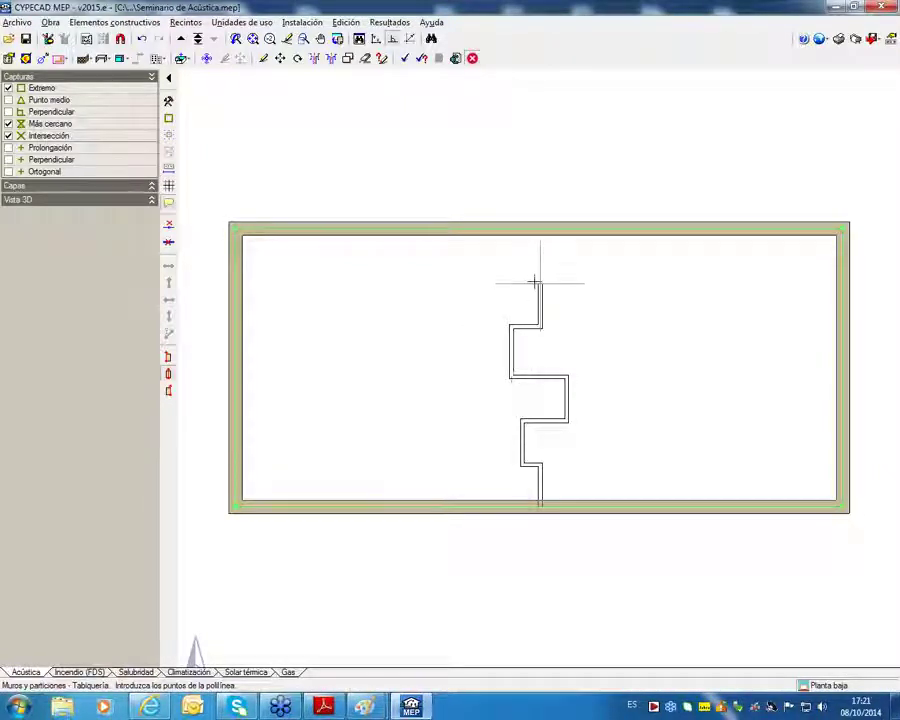
click(538, 280)
click(494, 281)
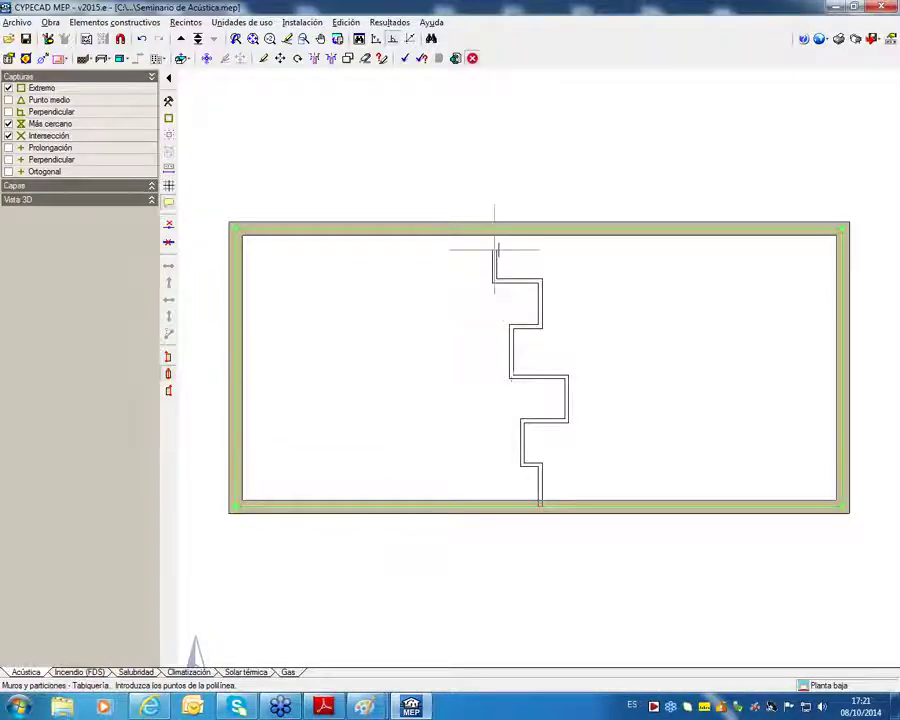
click(497, 232)
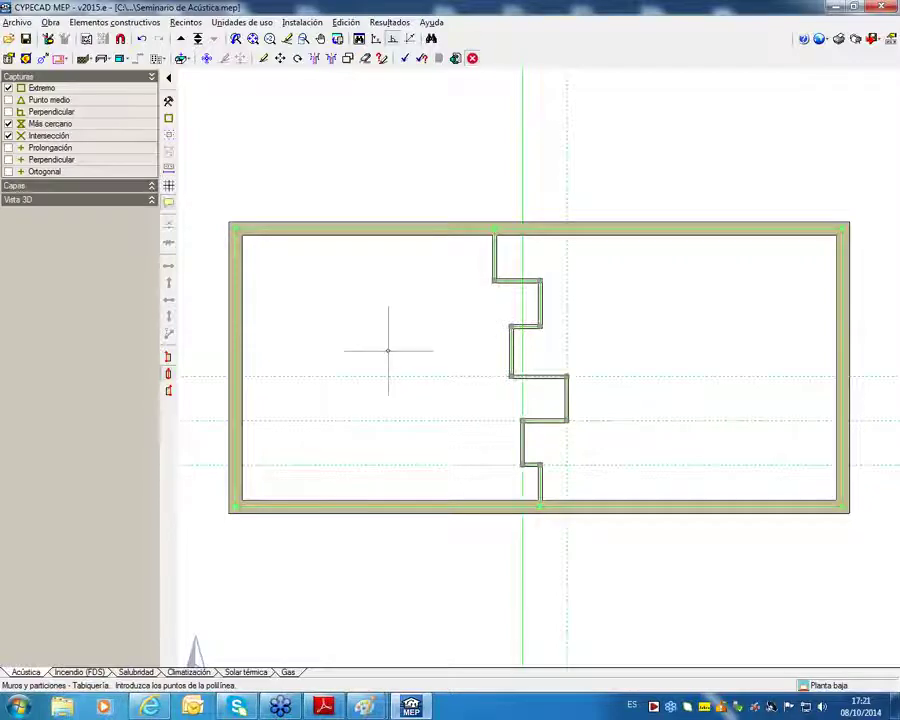
Create a Solera type from the price generator for the ground floor slab and accept it for placing.
scroll(388, 349, down, 1)
scroll(388, 350, up, 1)
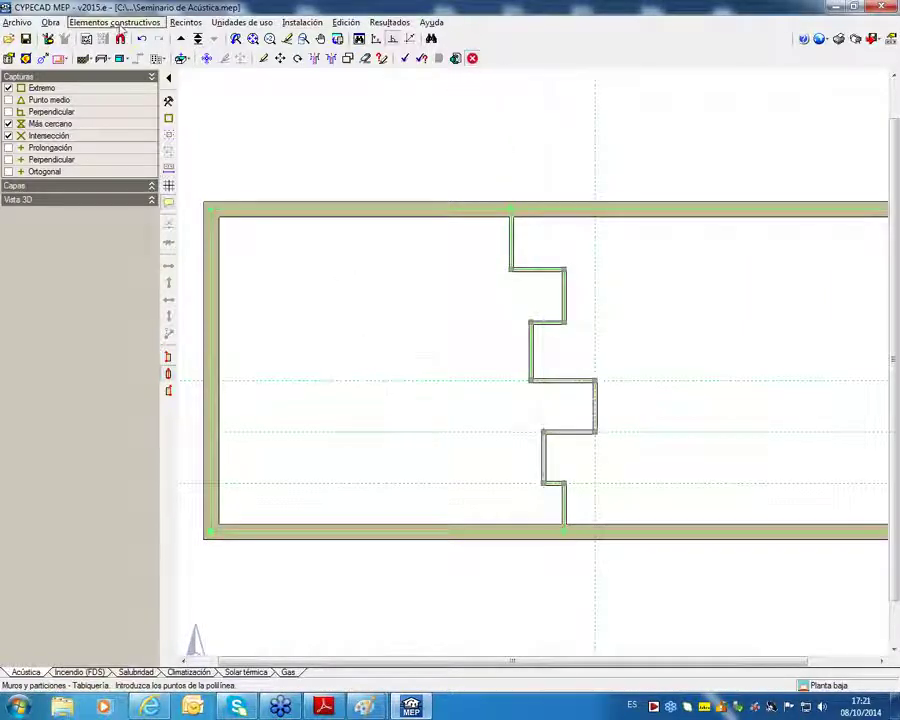
click(101, 58)
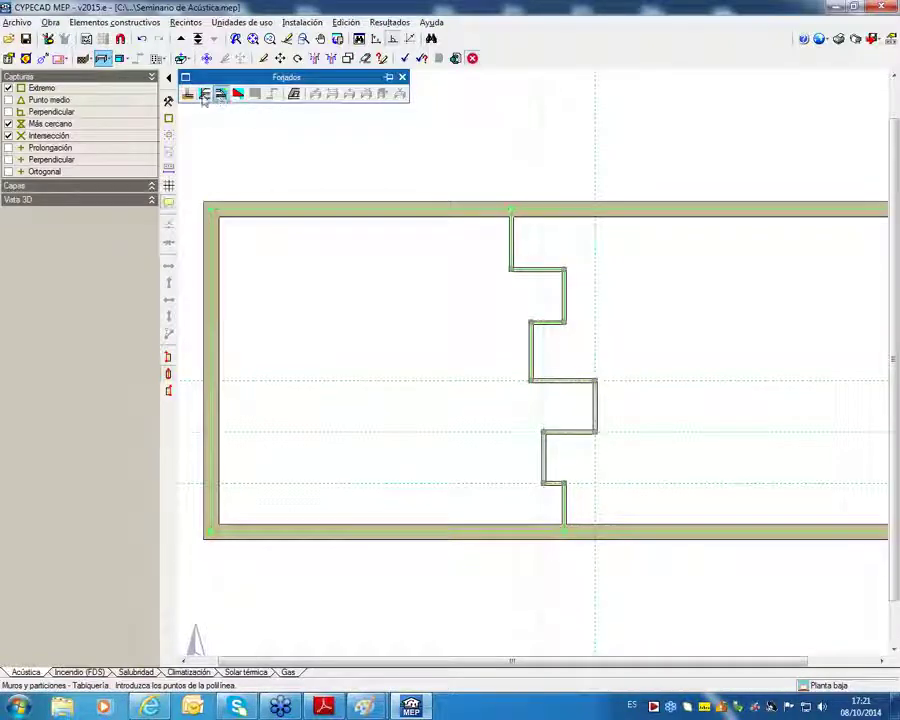
click(188, 95)
click(442, 320)
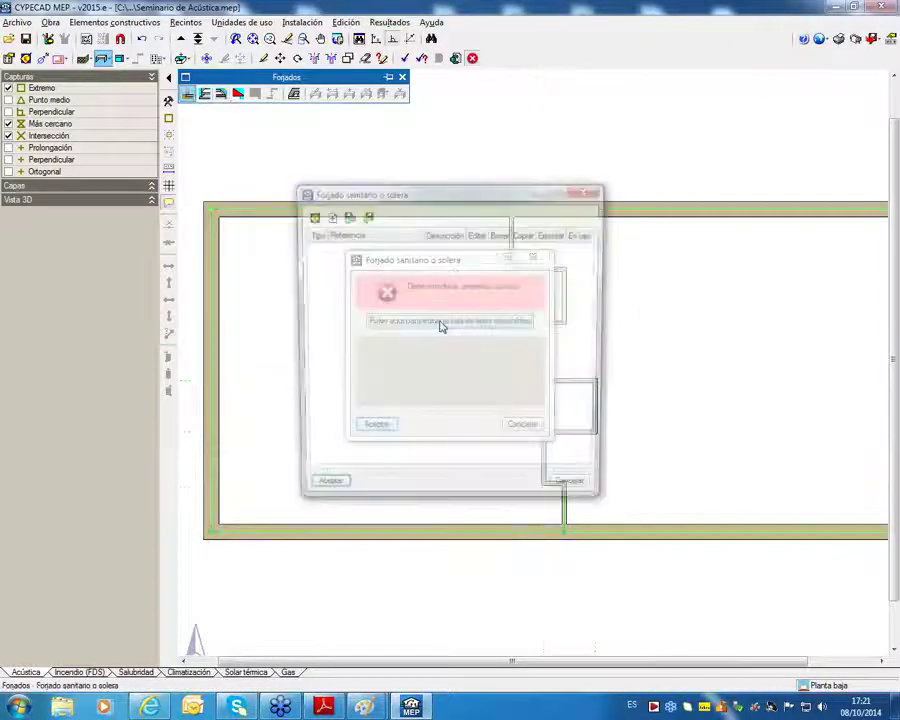
click(310, 216)
click(378, 338)
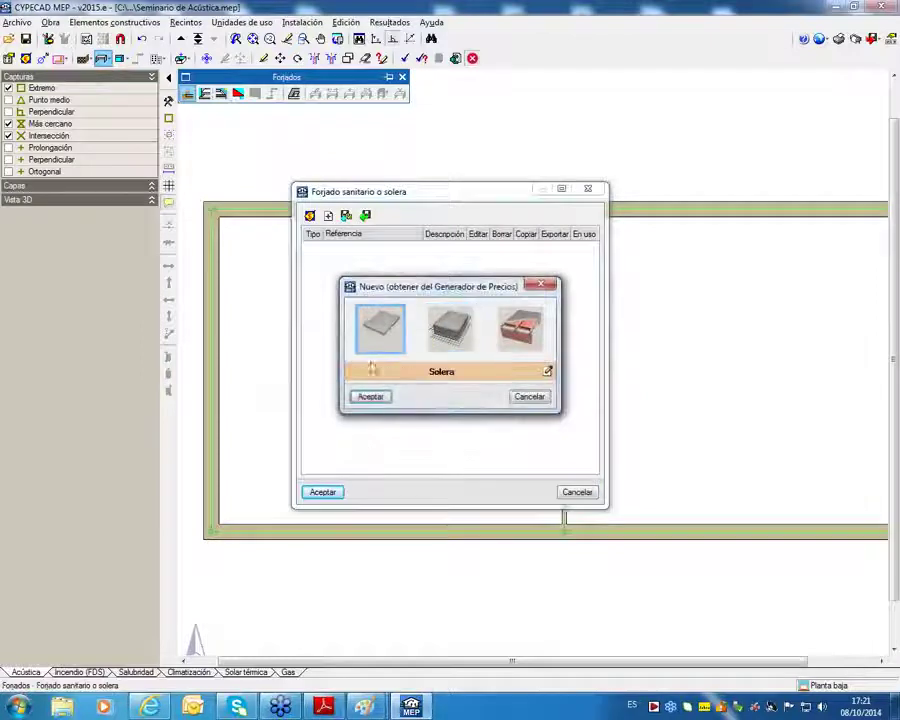
click(370, 397)
click(322, 492)
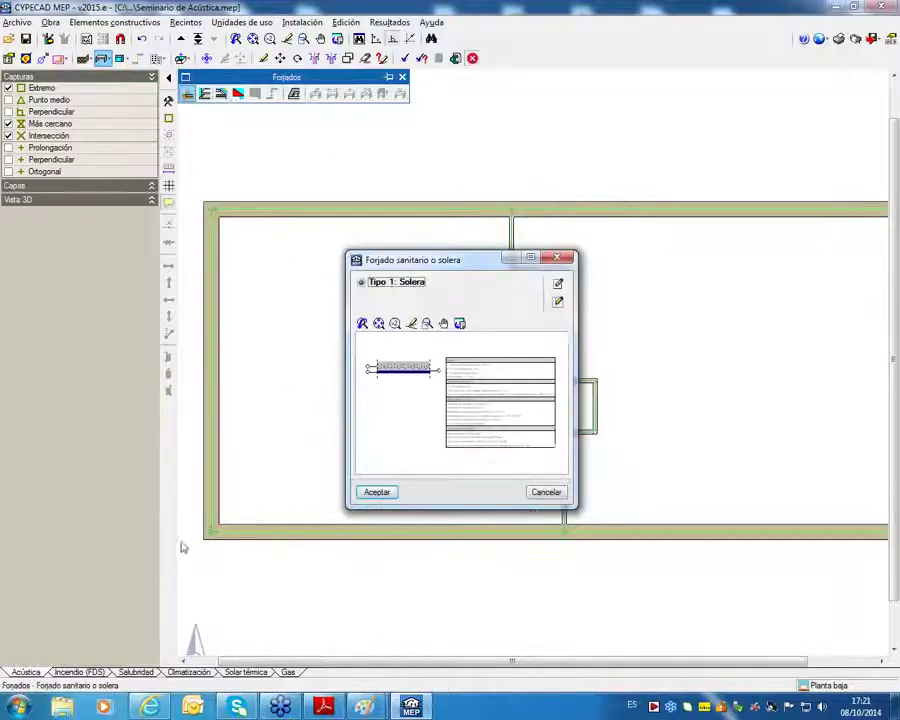
click(377, 492)
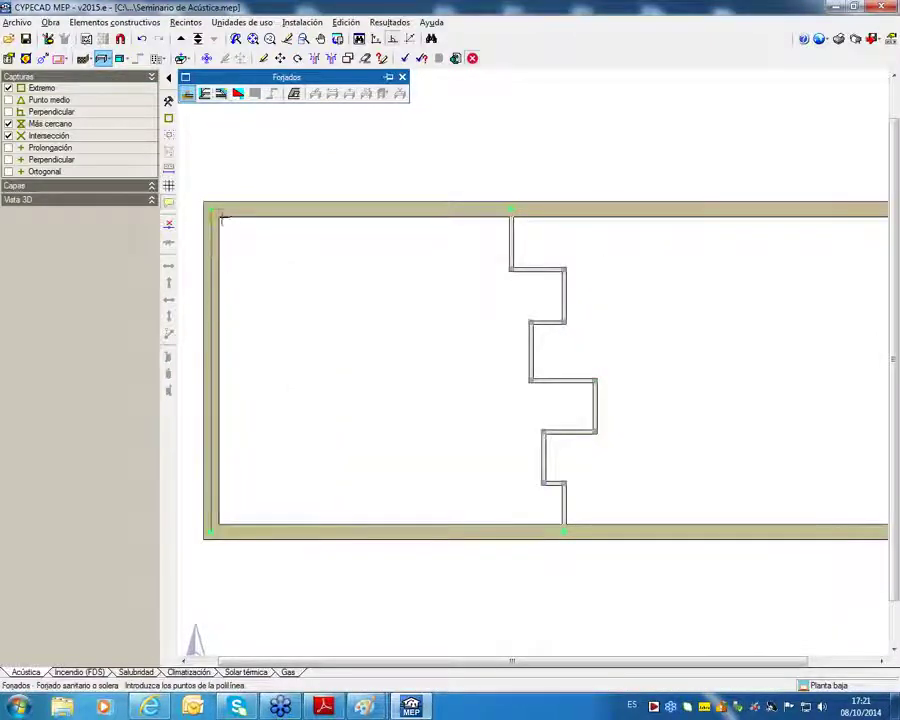
Outline the Solera along the exterior walls so it covers the building's whole rectangular footprint.
click(212, 210)
scroll(608, 207, down, 2)
click(790, 211)
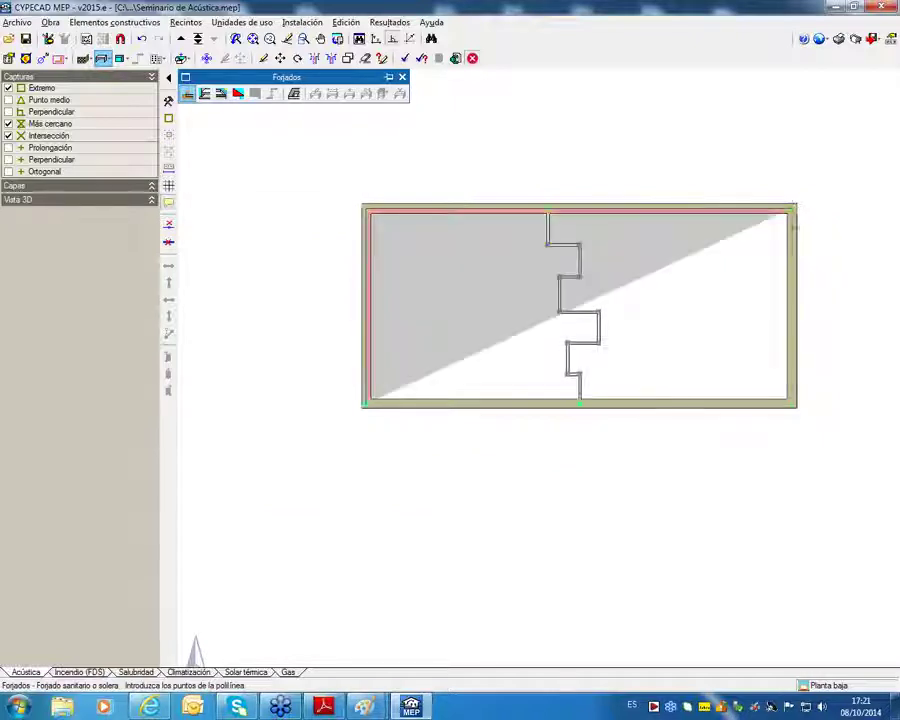
click(791, 402)
right_click(791, 402)
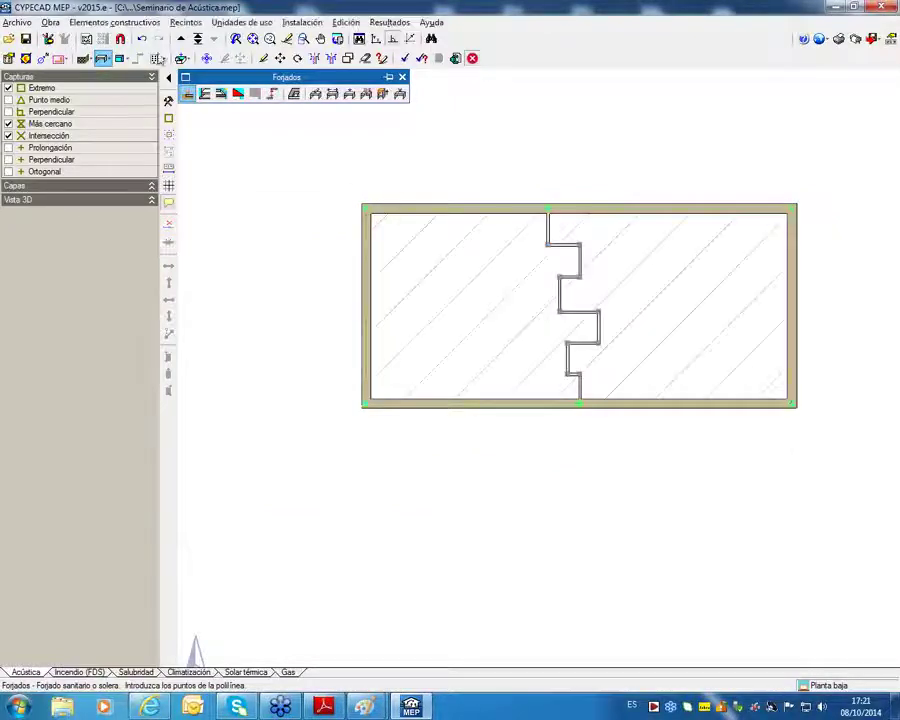
Go up to the Cubierta floor and create a Forjado unidireccional from the price generator for an Azotea without exterior covering.
click(181, 40)
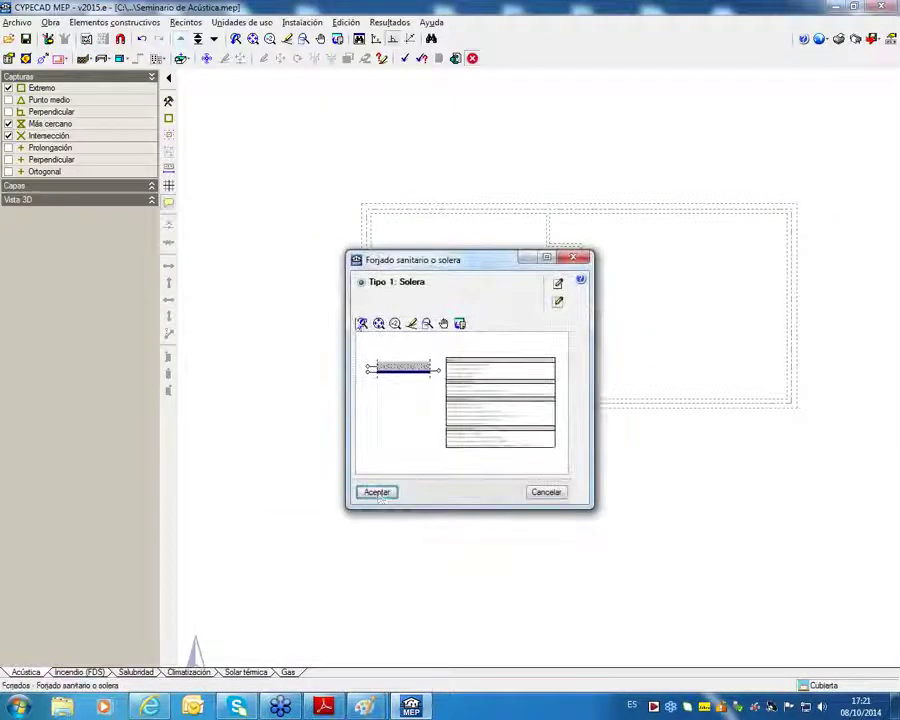
click(578, 259)
click(101, 59)
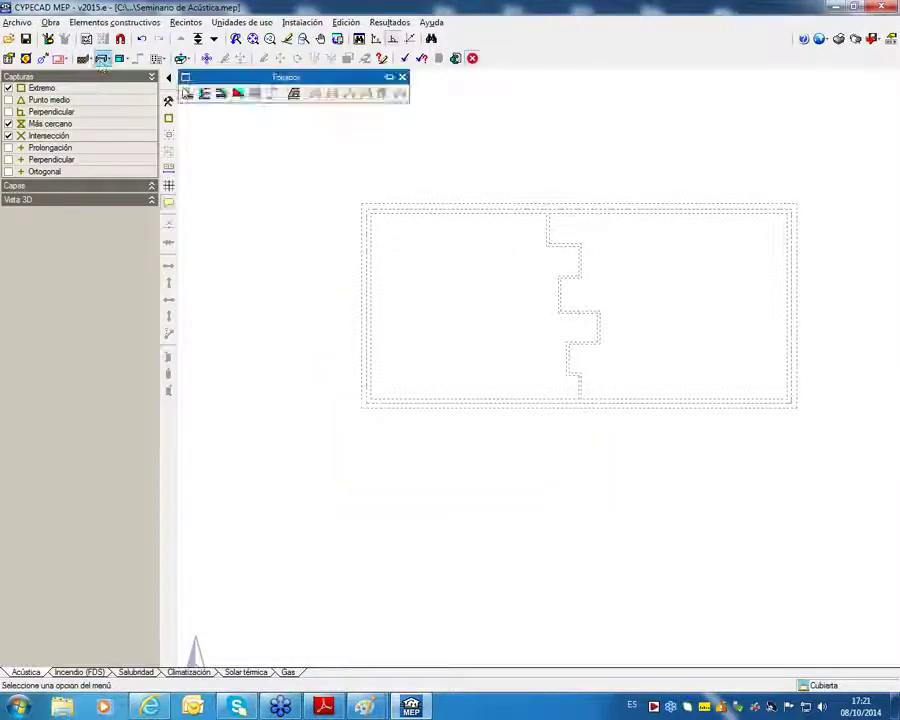
click(221, 93)
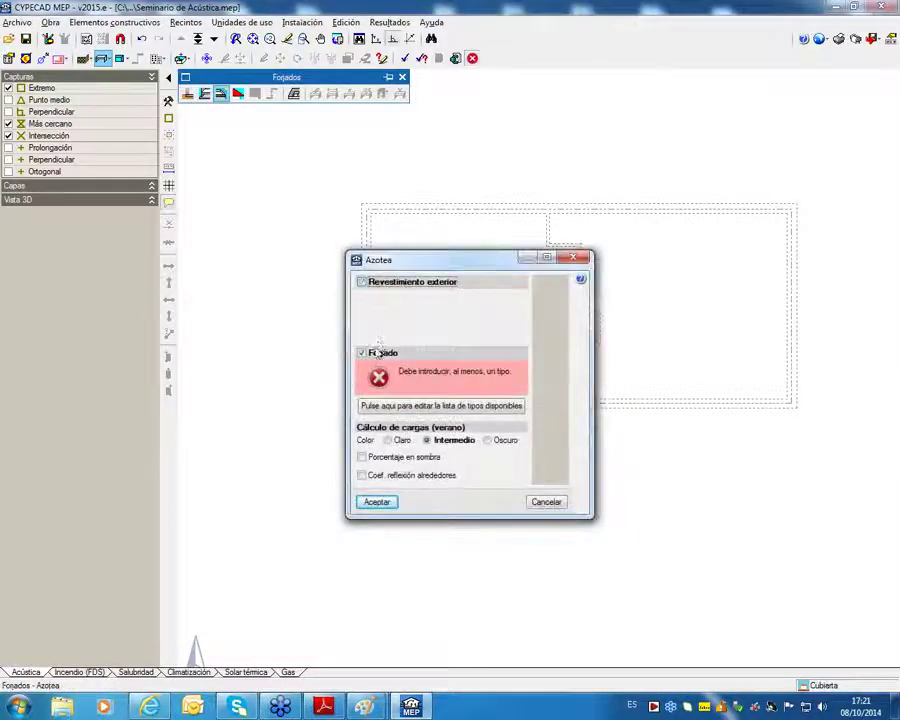
click(372, 405)
click(330, 256)
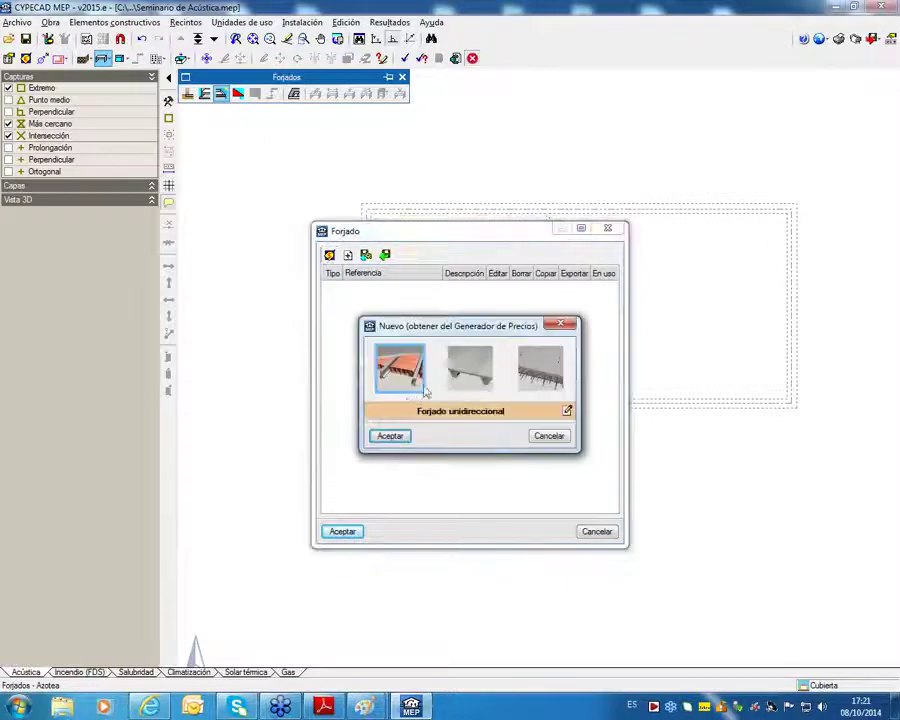
click(388, 433)
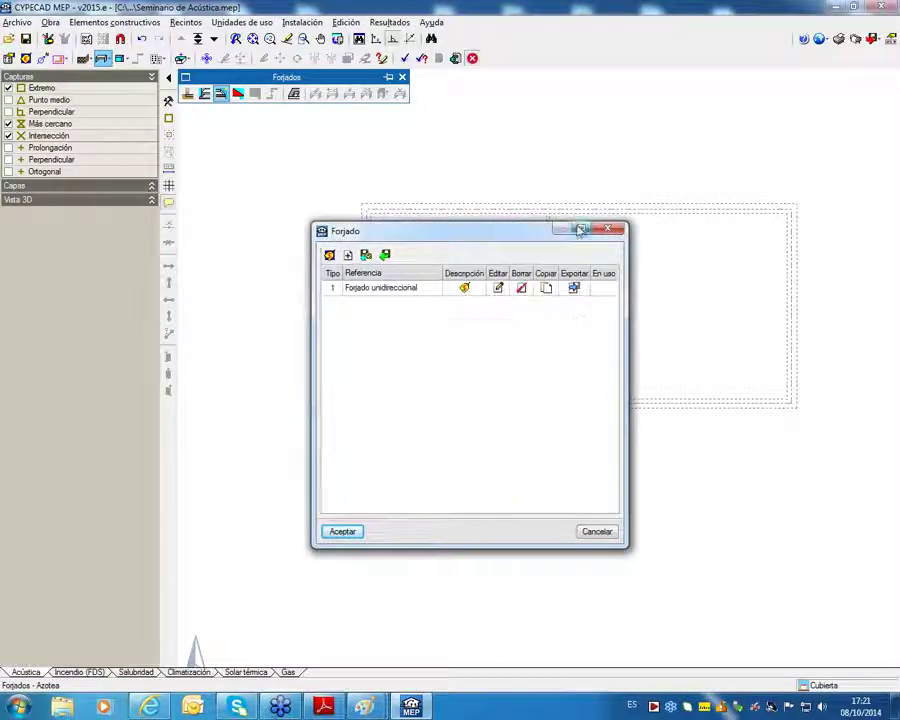
click(340, 532)
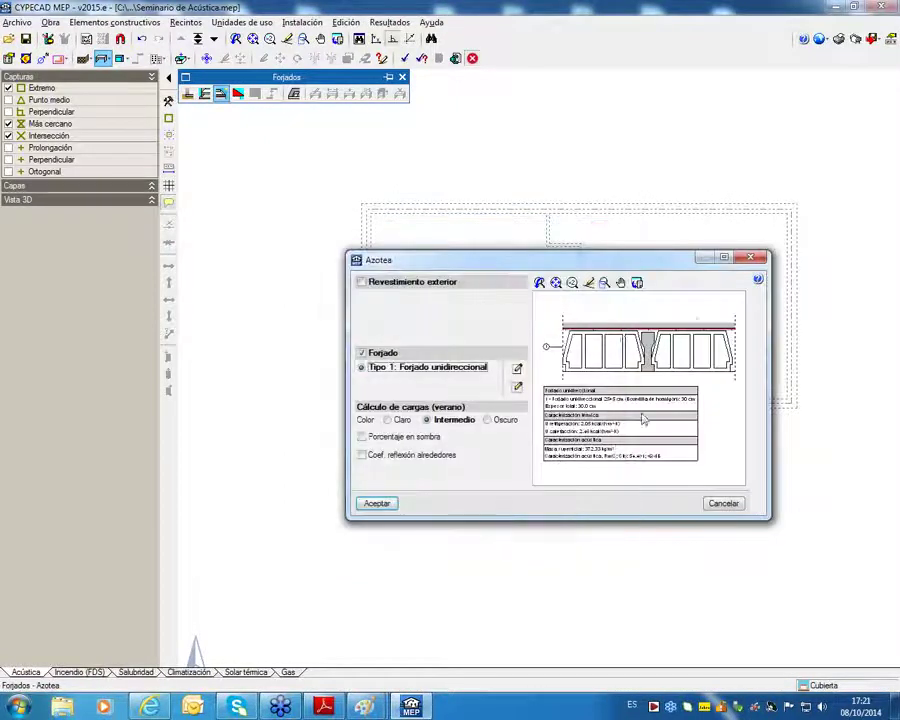
Check and accept the Azotea slab type, placing its outline along the exterior walls around the whole rectangular footprint.
click(724, 258)
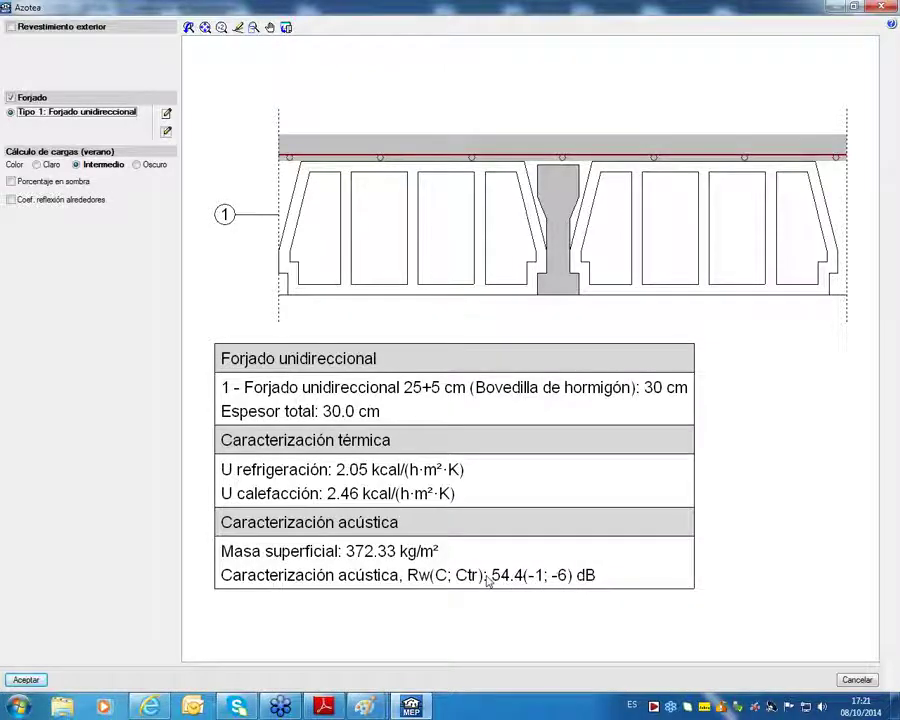
scroll(488, 580, up, 2)
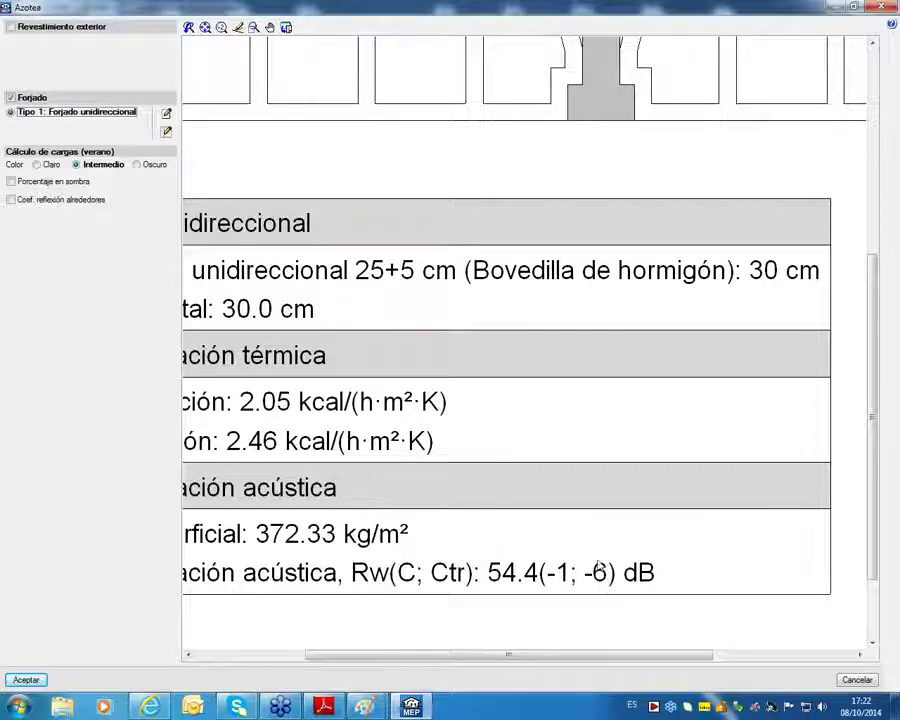
click(37, 680)
click(368, 209)
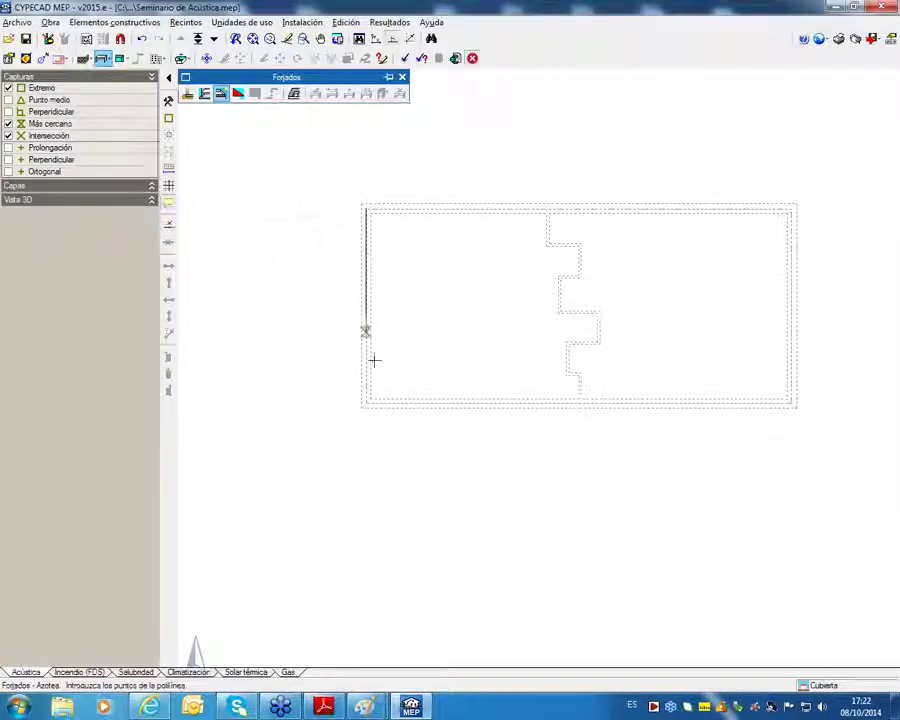
click(366, 399)
click(787, 401)
click(790, 207)
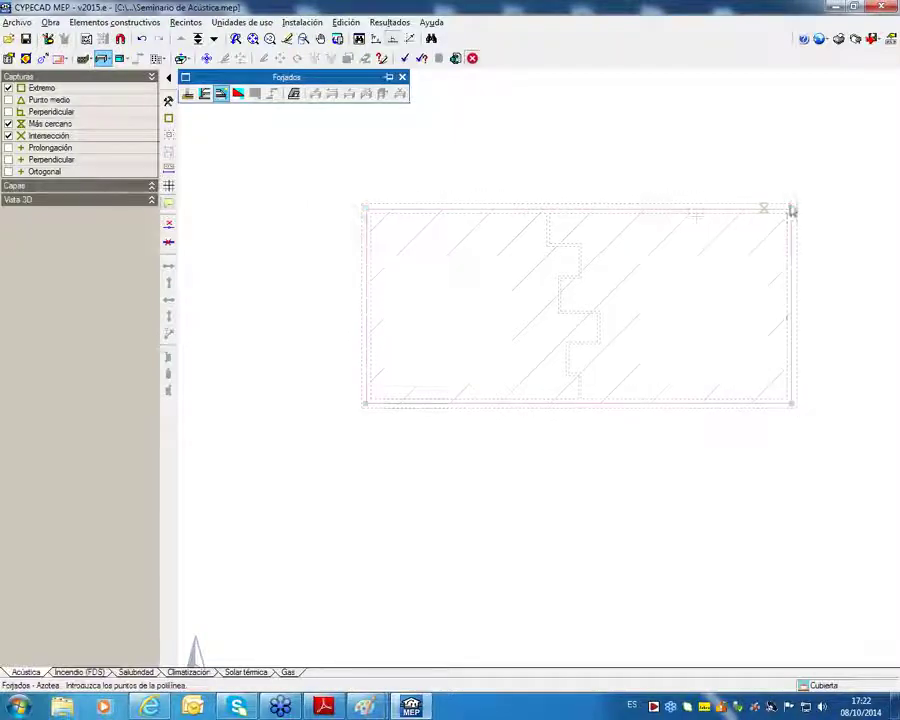
Finish slab placement, go down to Planta baja and open the façade type list of the left exterior wall for editing.
click(198, 38)
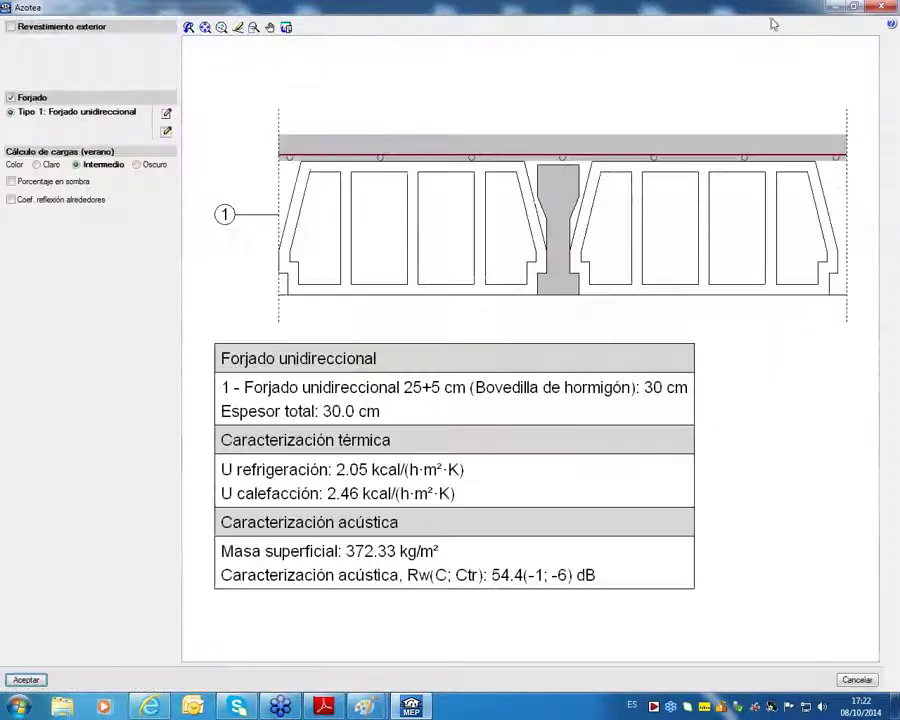
click(881, 7)
click(265, 58)
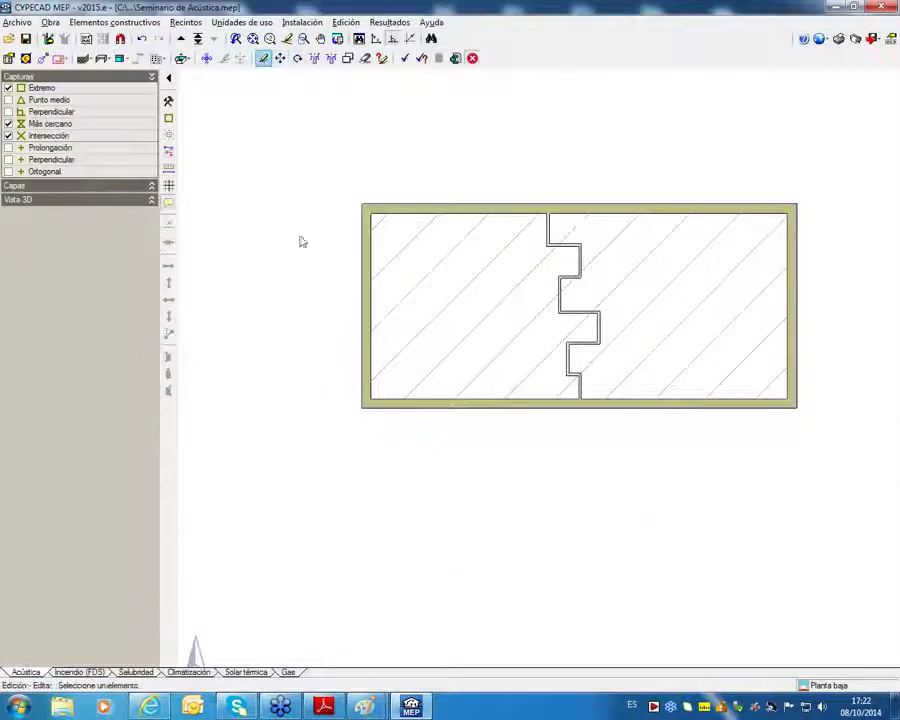
click(360, 263)
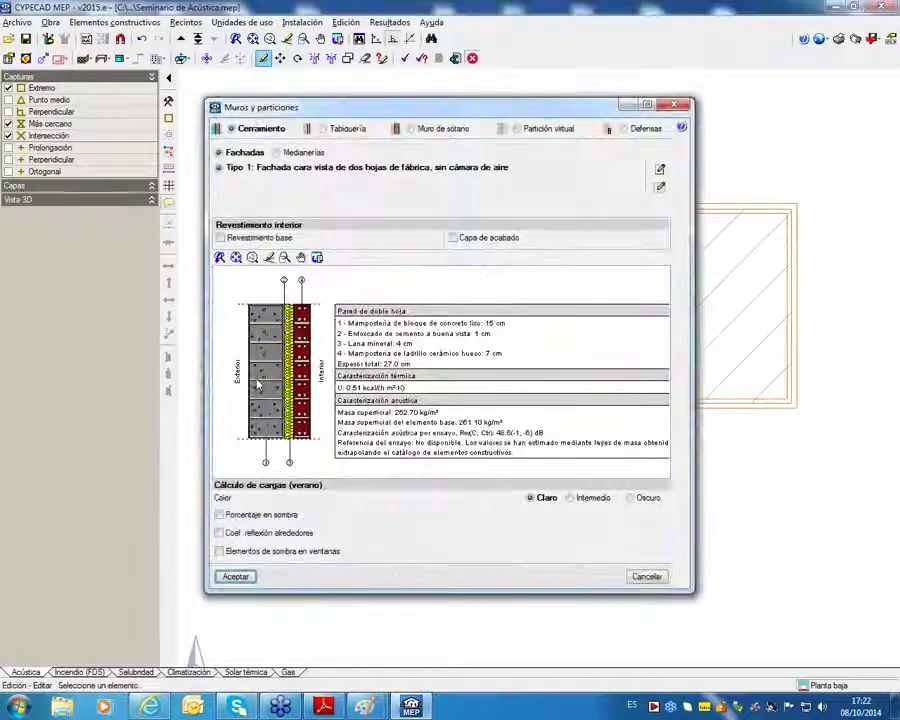
click(648, 105)
click(860, 88)
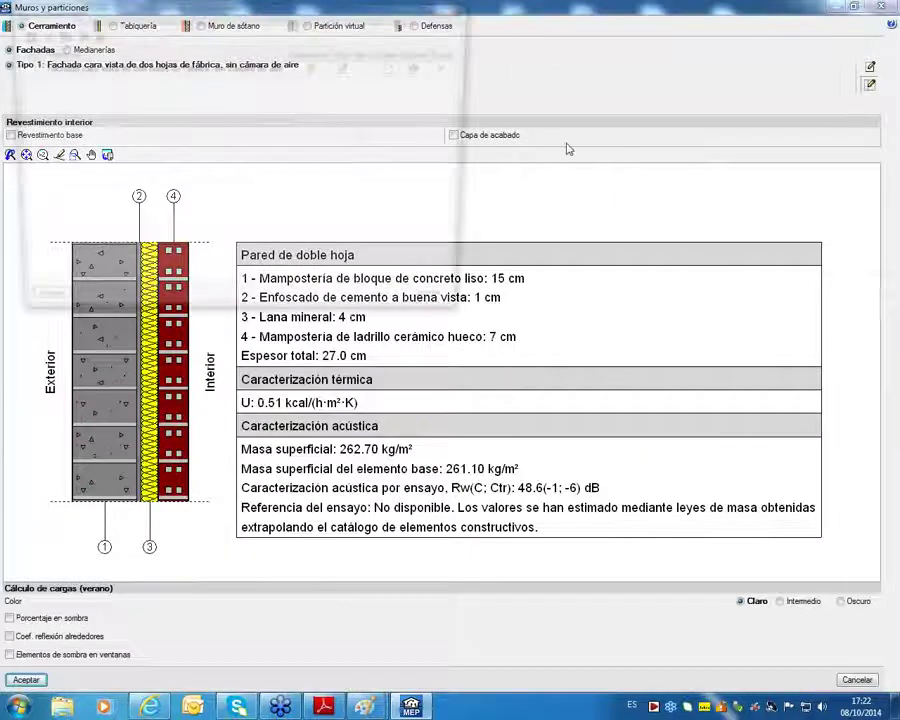
Start a manually defined façade type and give its uncoated element an acoustic characterization with reference "Referencia", Rw 40.0, C -1.0 and Ctr -3.0 dB.
click(28, 31)
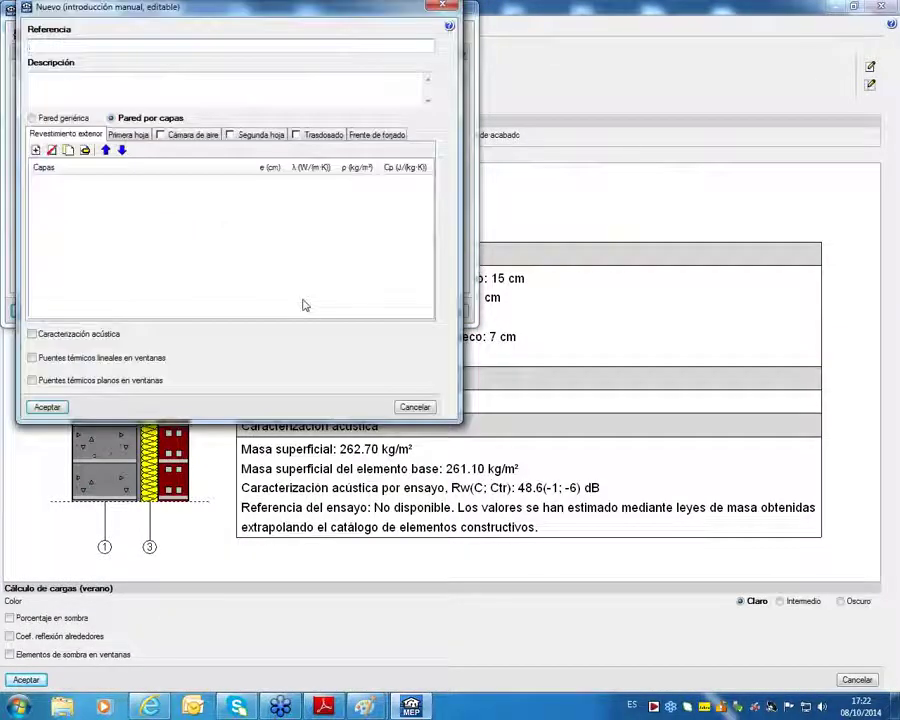
drag(268, 12, 550, 139)
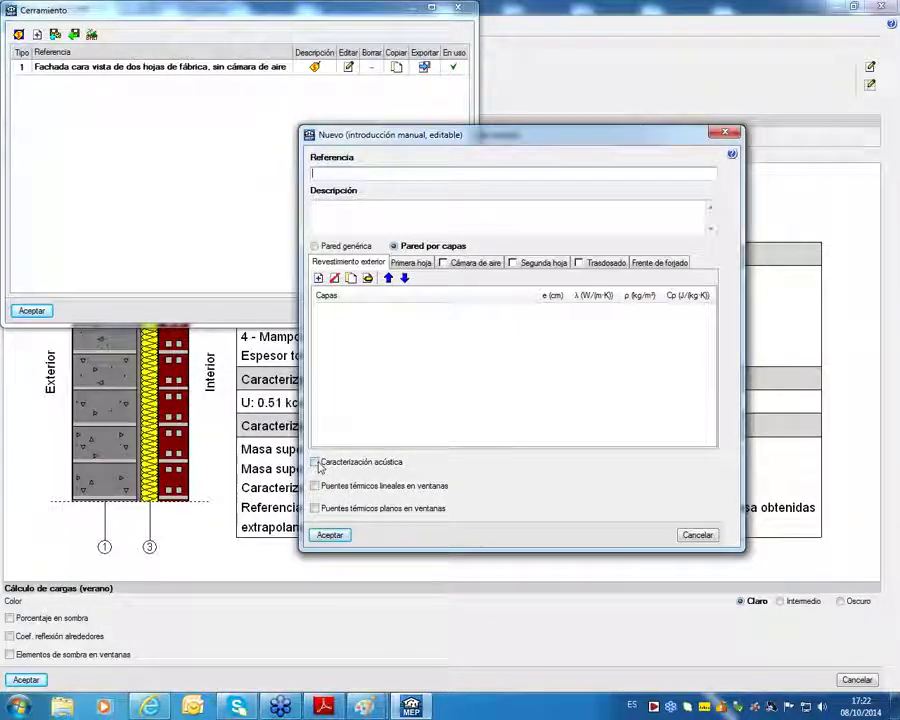
click(317, 463)
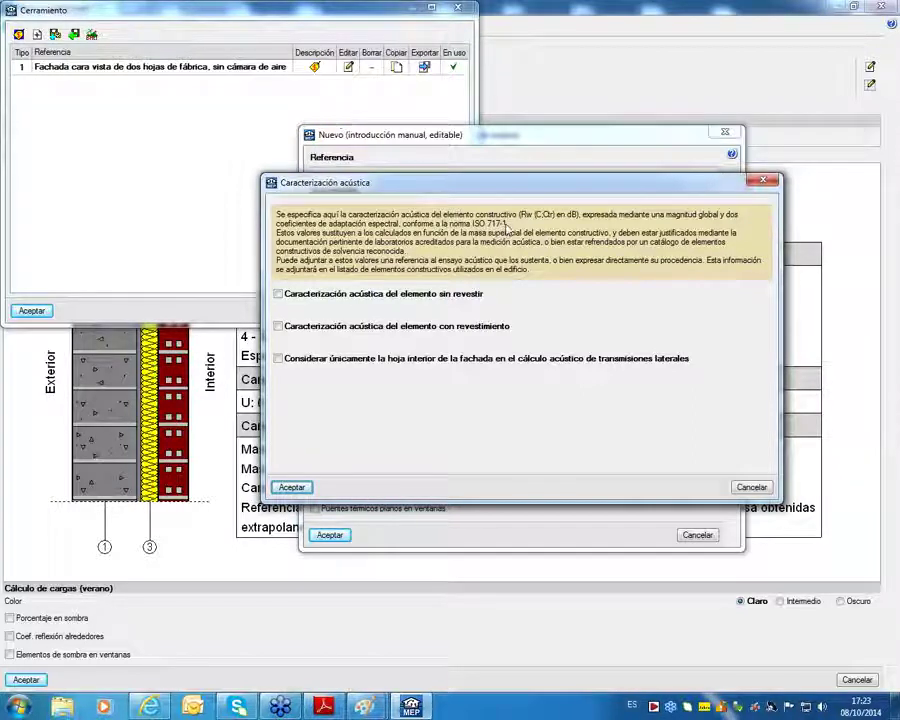
click(277, 297)
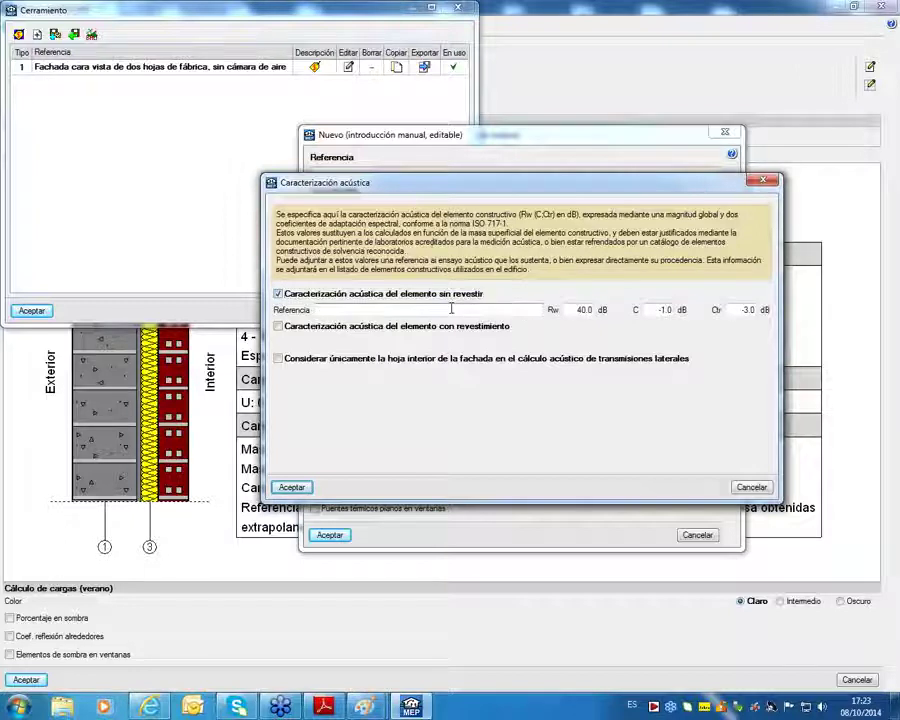
click(452, 309)
text(Referencia)
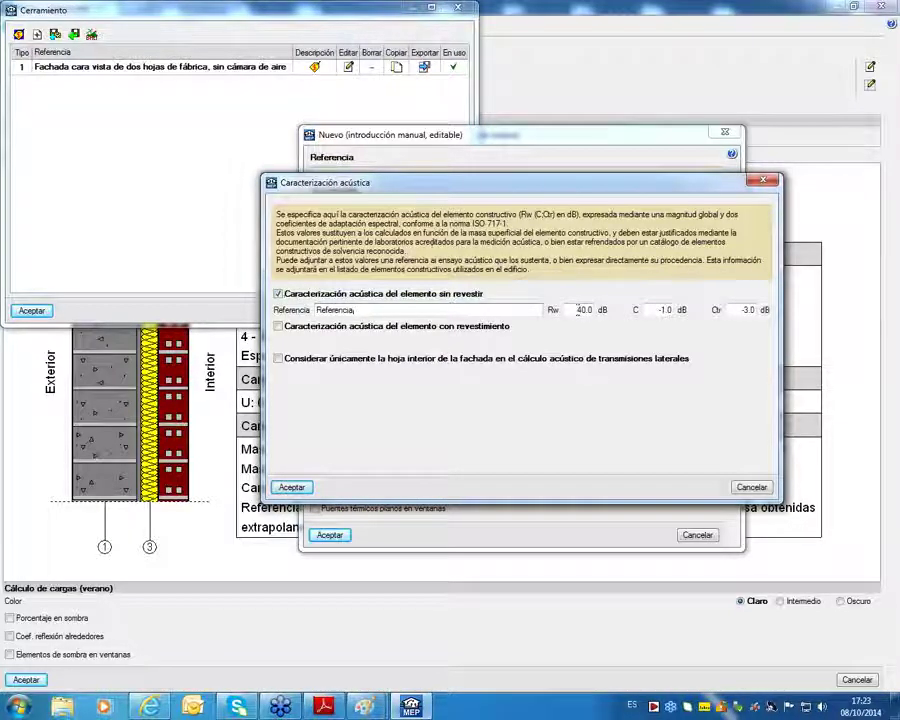
drag(578, 310, 675, 314)
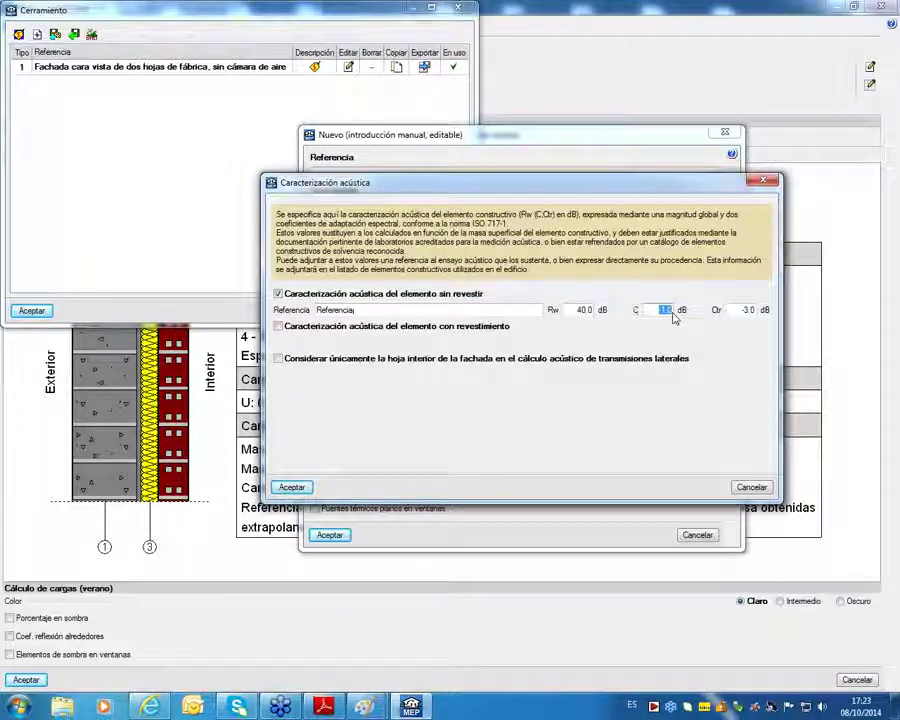
drag(741, 311, 757, 311)
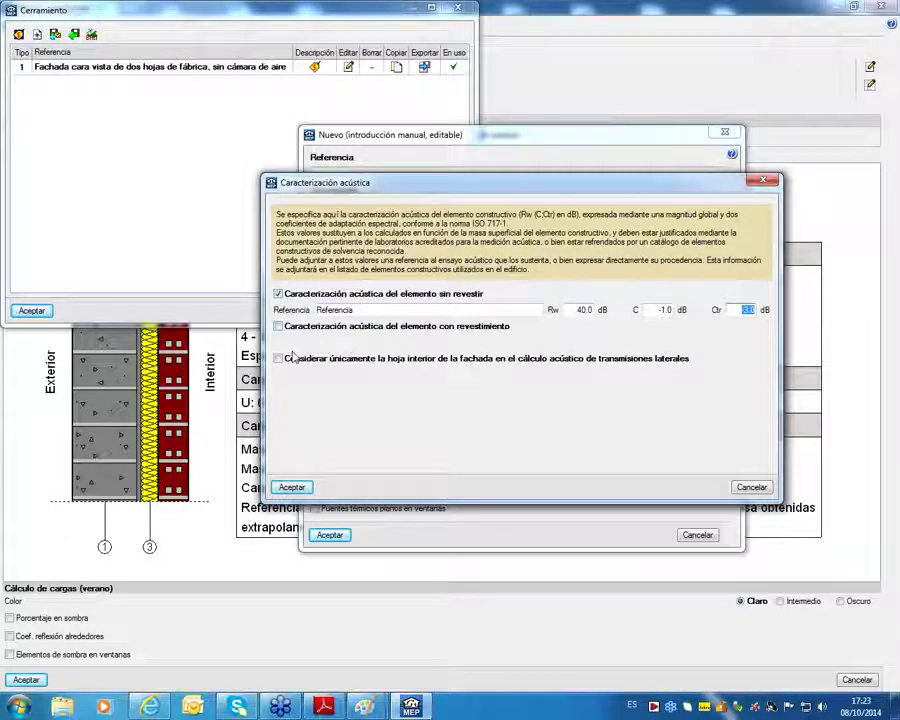
click(292, 487)
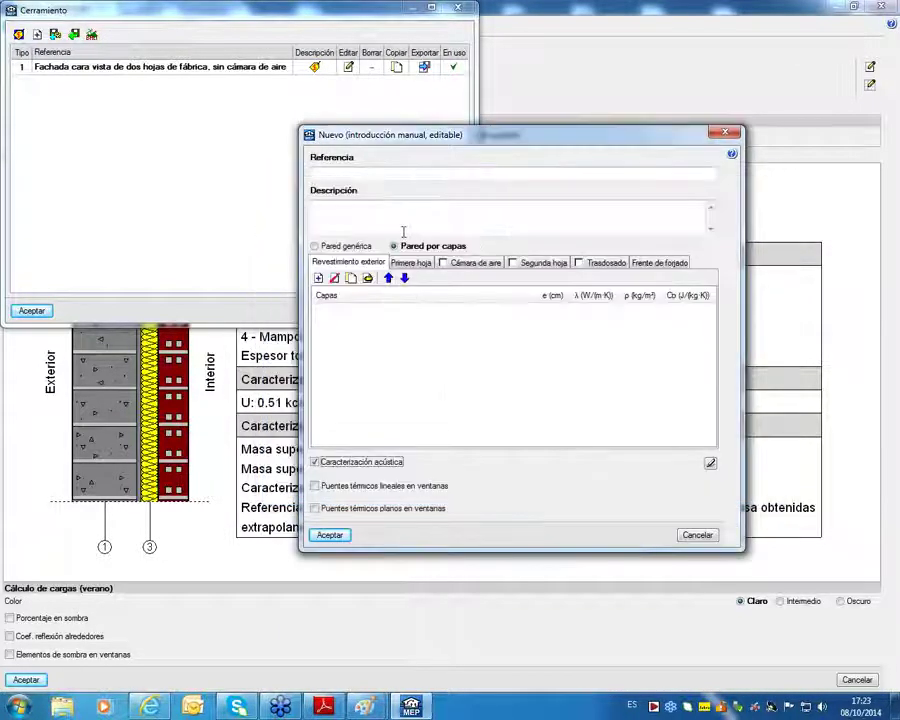
Name the new façade type "mi cerramiento con ensayo".
click(348, 175)
text(mu)
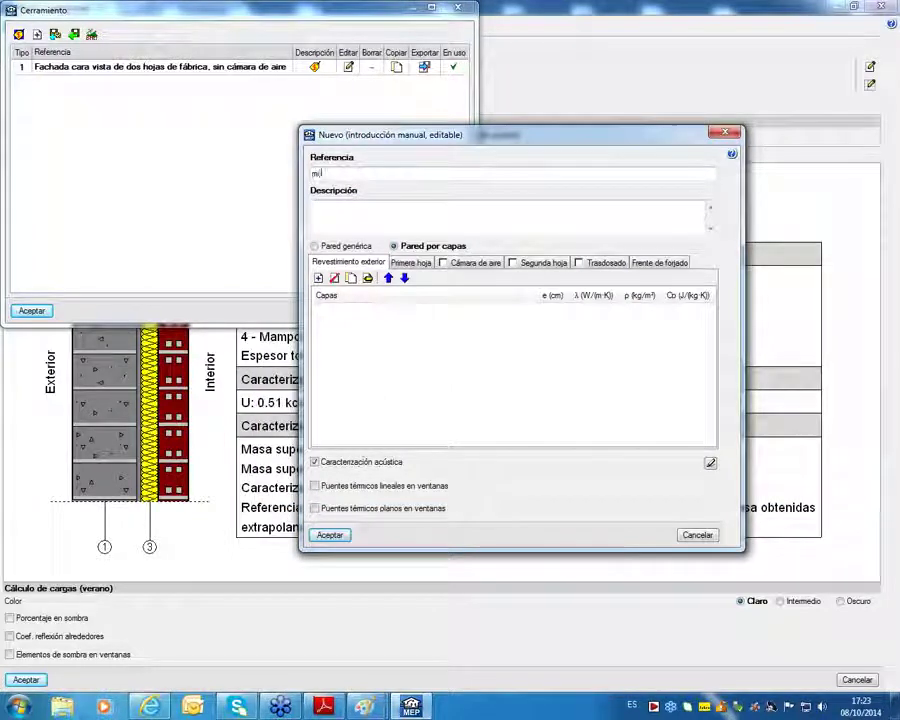
text( cerramiento c)
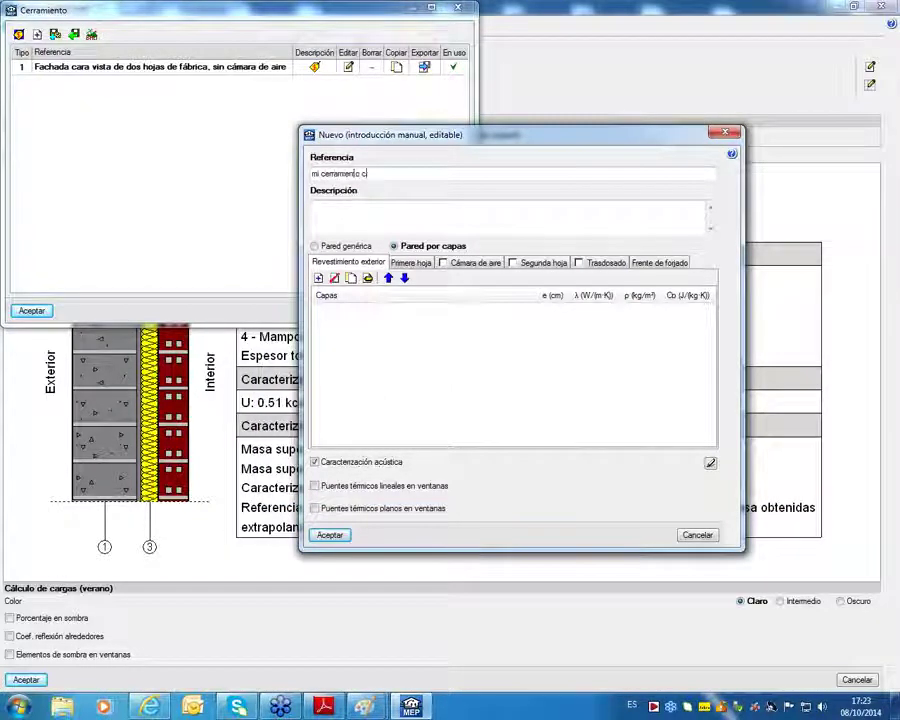
text(on ensayo)
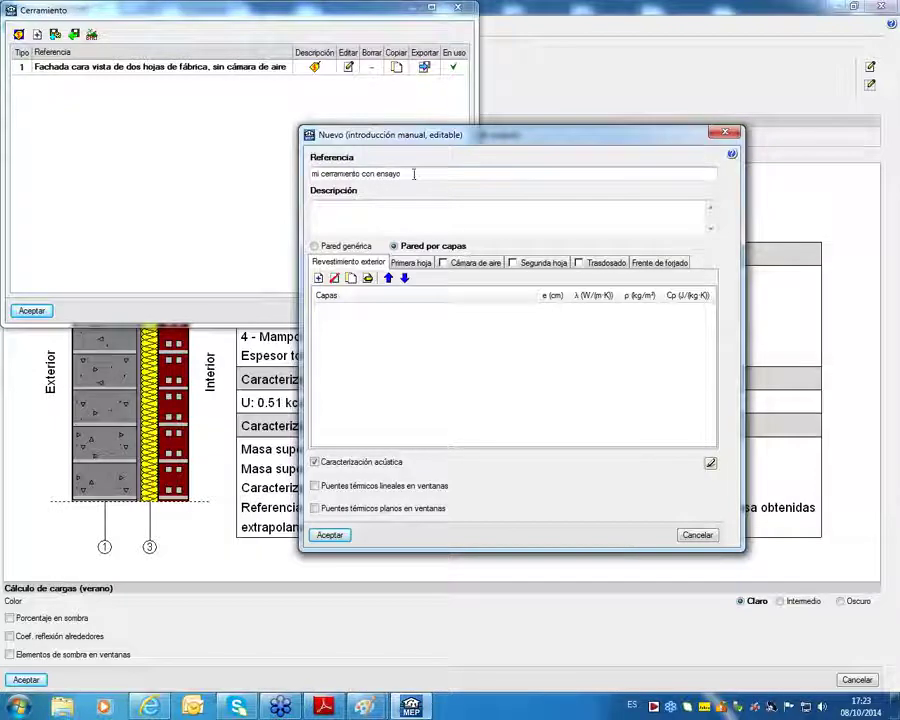
Add a 10 cm "BH convencional espesor 100 mm" layer from the LIDER library to the first leaf and accept the façade type.
click(411, 262)
click(319, 278)
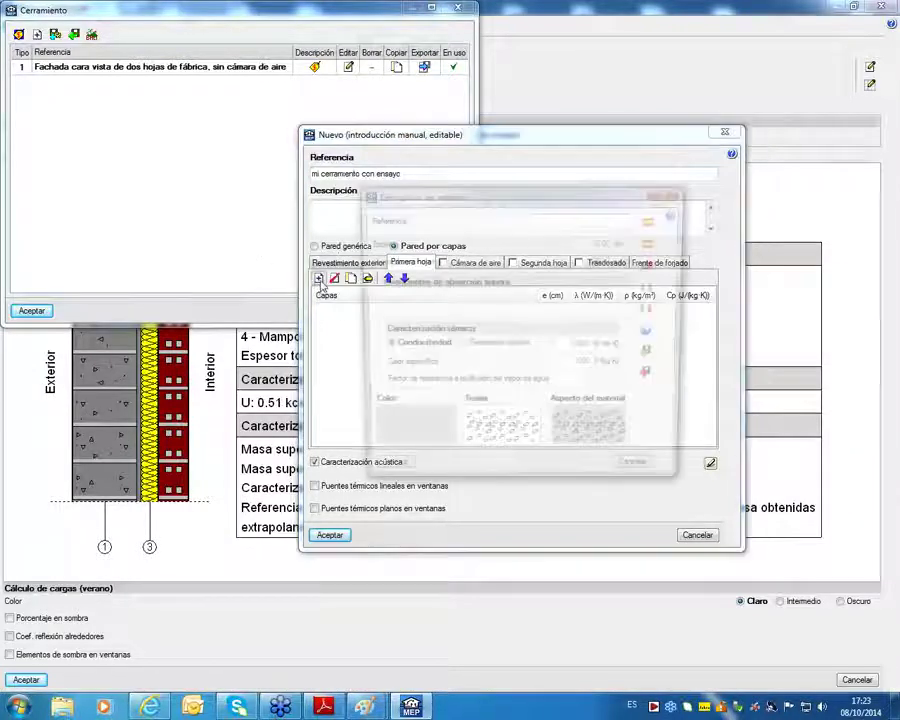
click(653, 222)
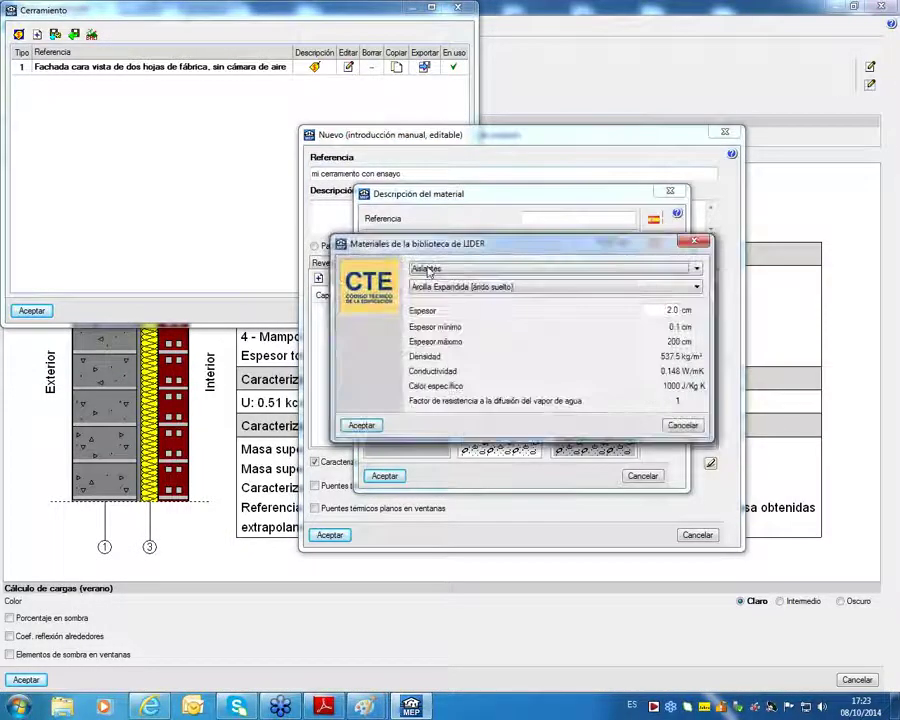
click(450, 268)
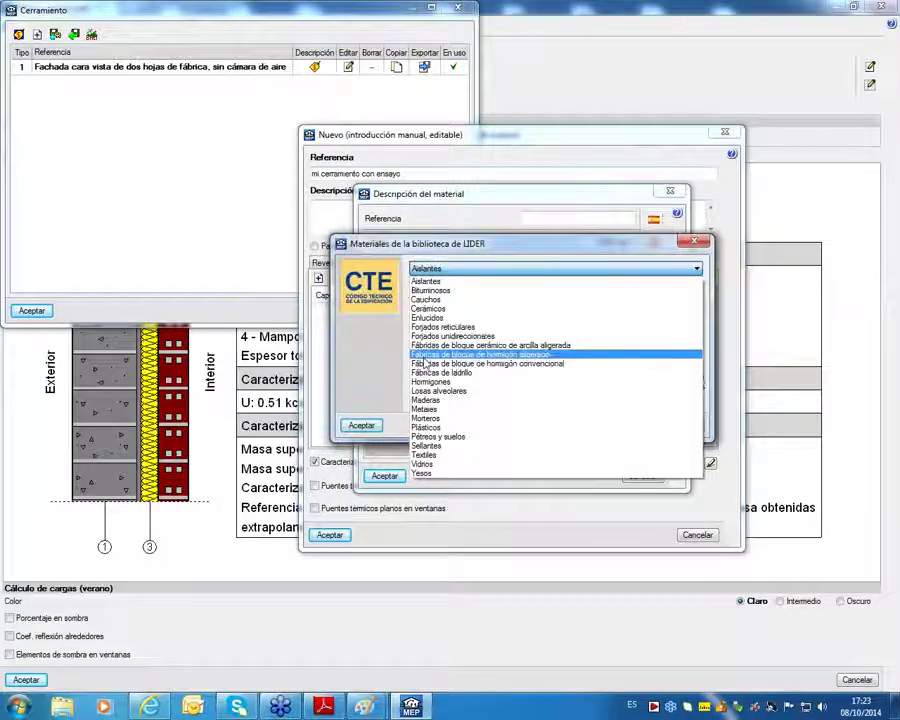
click(425, 364)
click(362, 425)
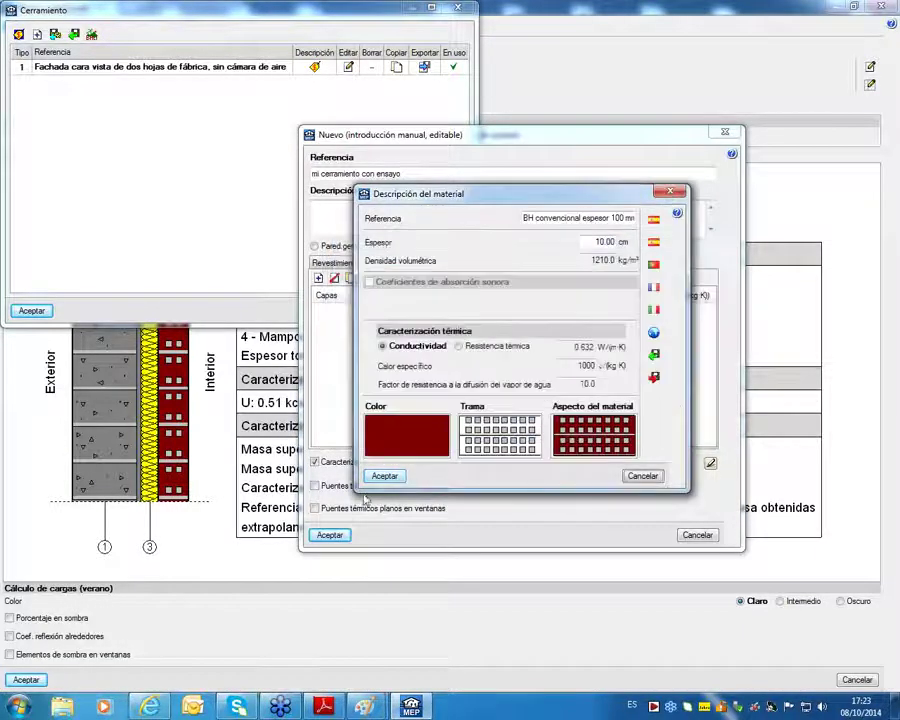
click(384, 476)
click(323, 537)
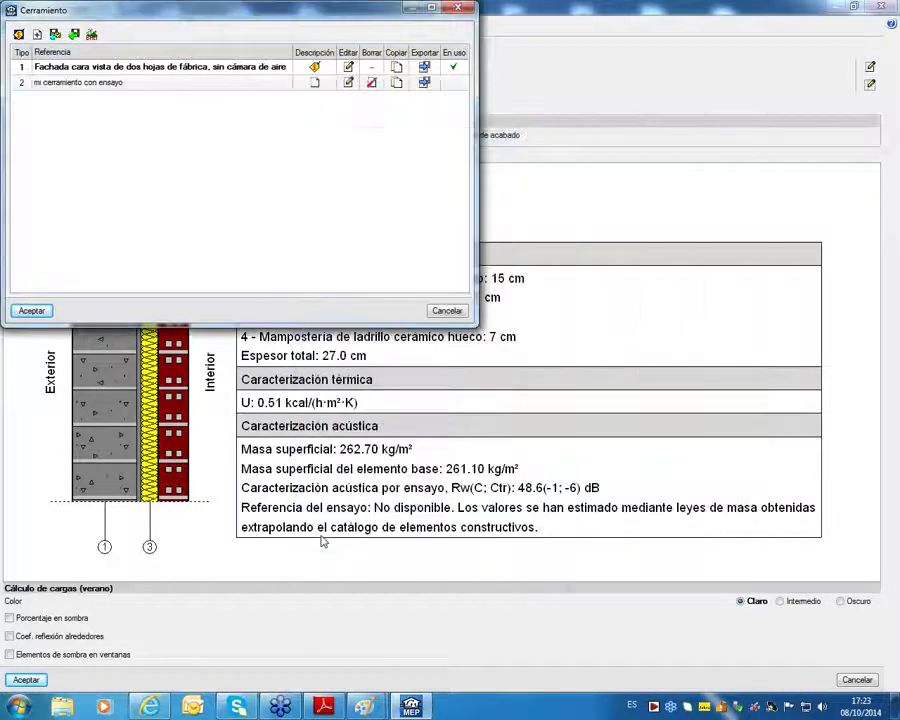
Duplicate the façade type "mi cerramiento con ensayo" and rename the copy "mi cerramiento".
click(396, 82)
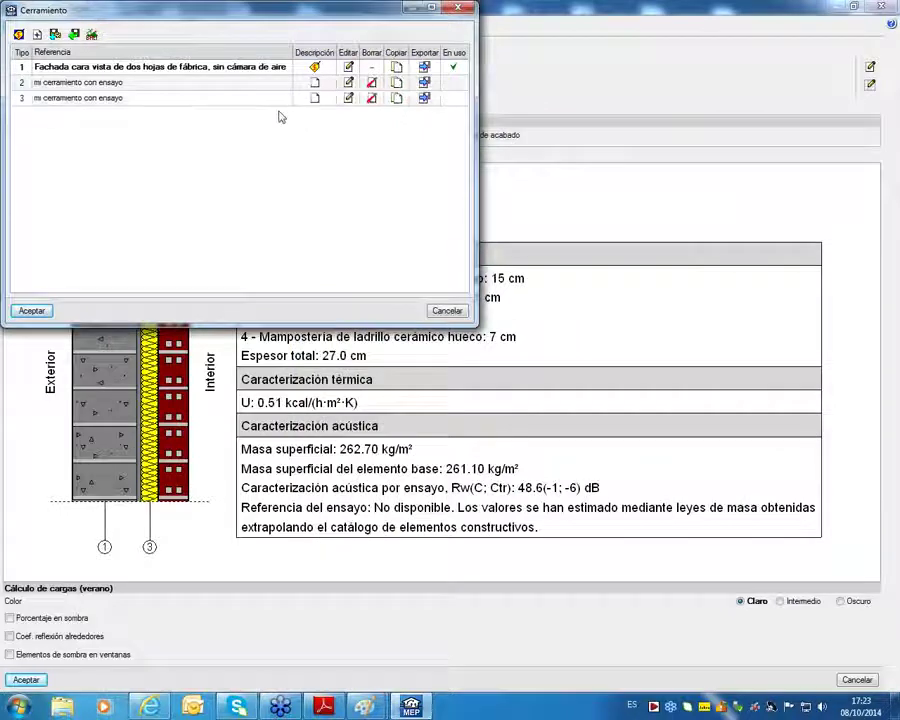
click(348, 98)
drag(38, 46, 235, 43)
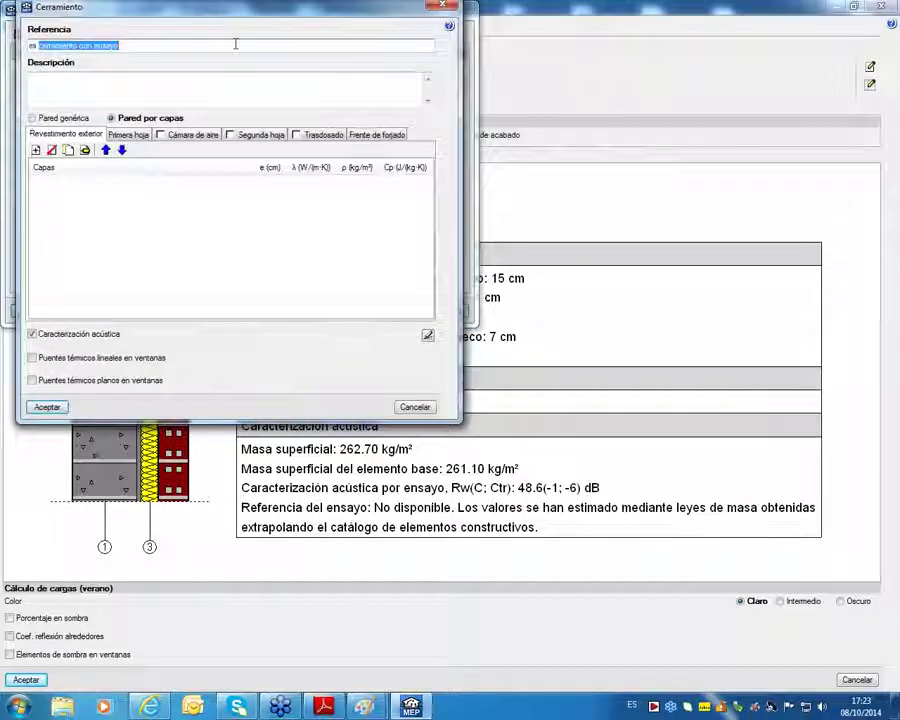
click(85, 44)
drag(79, 45, 138, 44)
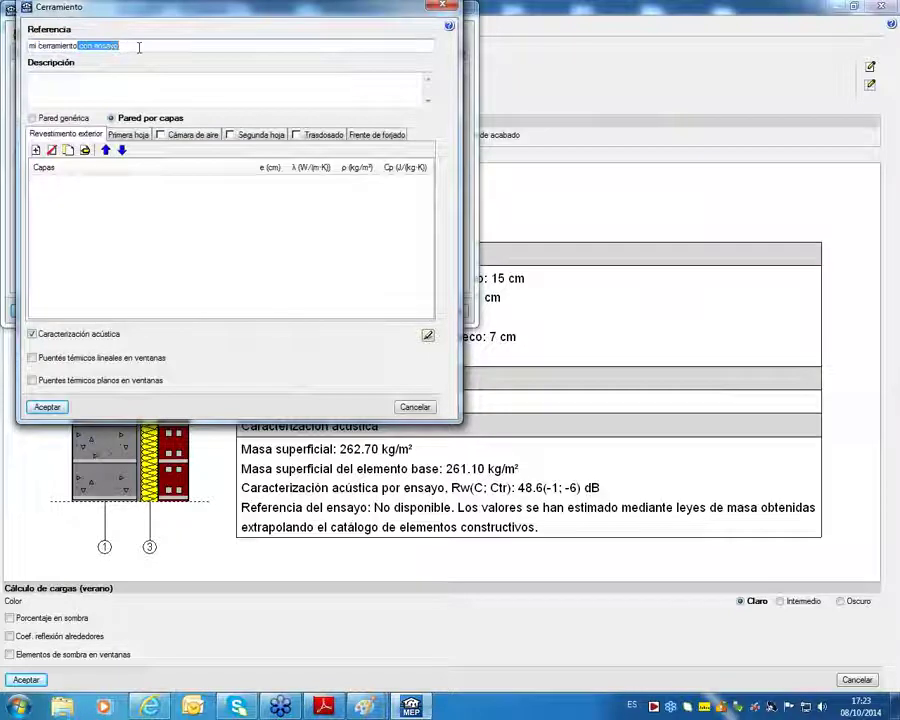
key(BackSpace)
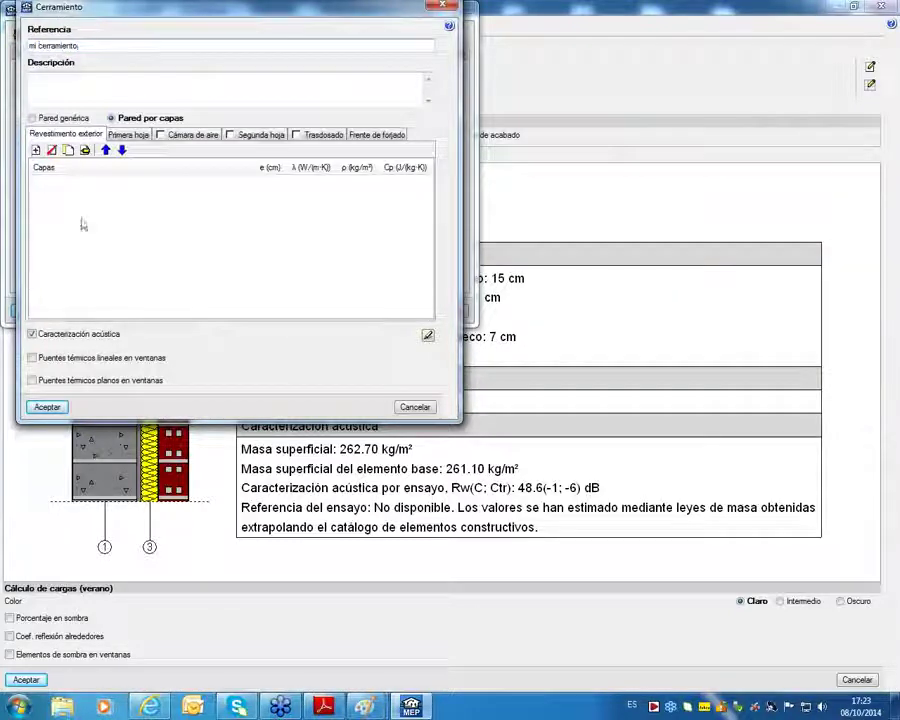
Turn off the acoustic characterization of "mi cerramiento" and accept the façade type list.
click(32, 333)
click(55, 406)
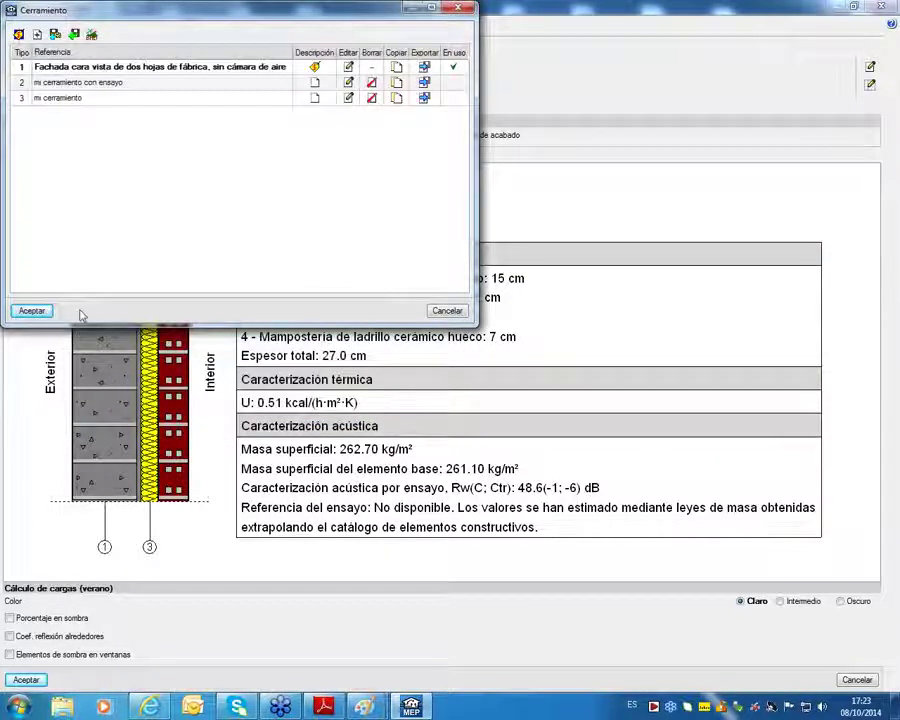
click(28, 311)
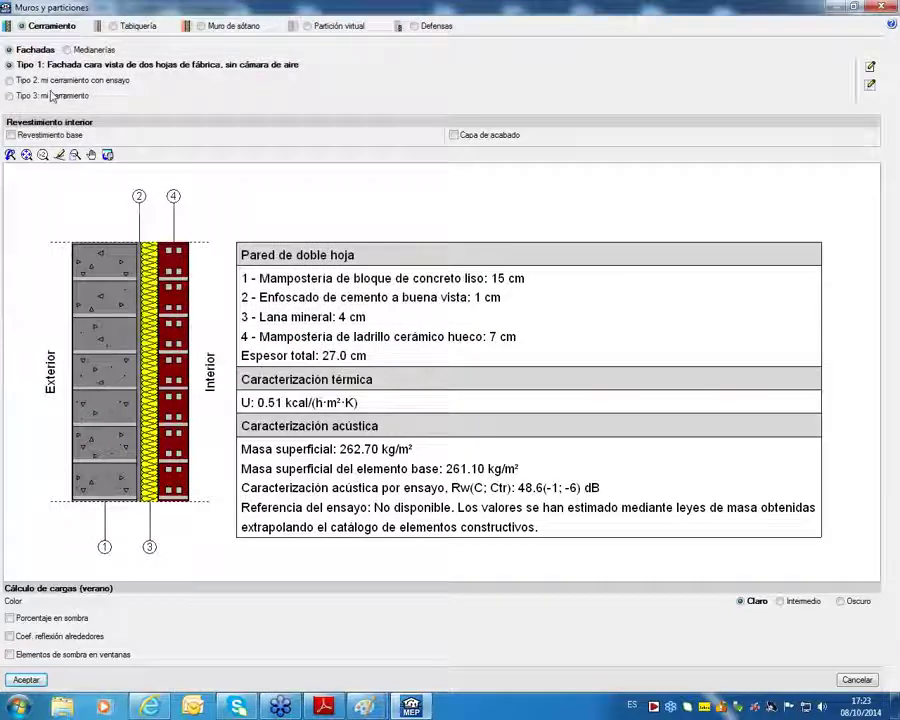
Compare the acoustic characterization of both custom façade types with that of the original double-leaf façade, leaving Tipo 1 selected.
click(52, 80)
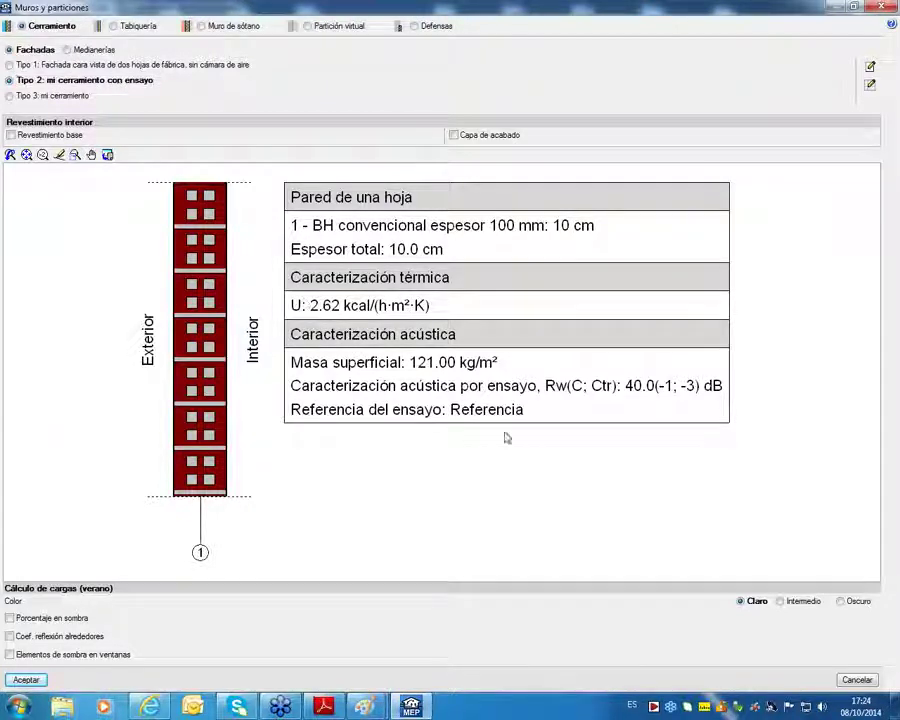
click(9, 97)
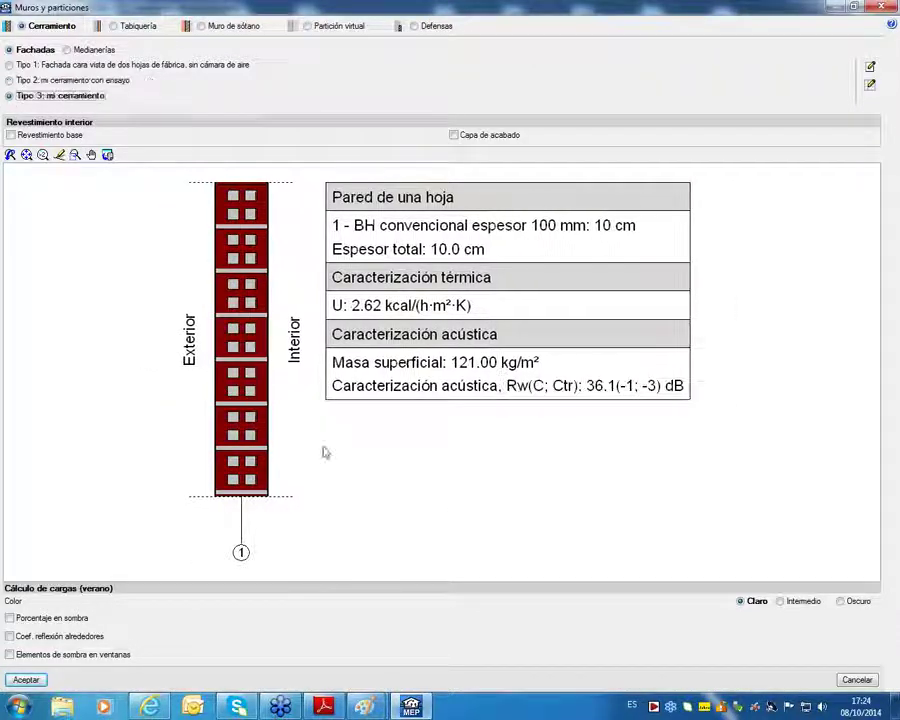
click(72, 66)
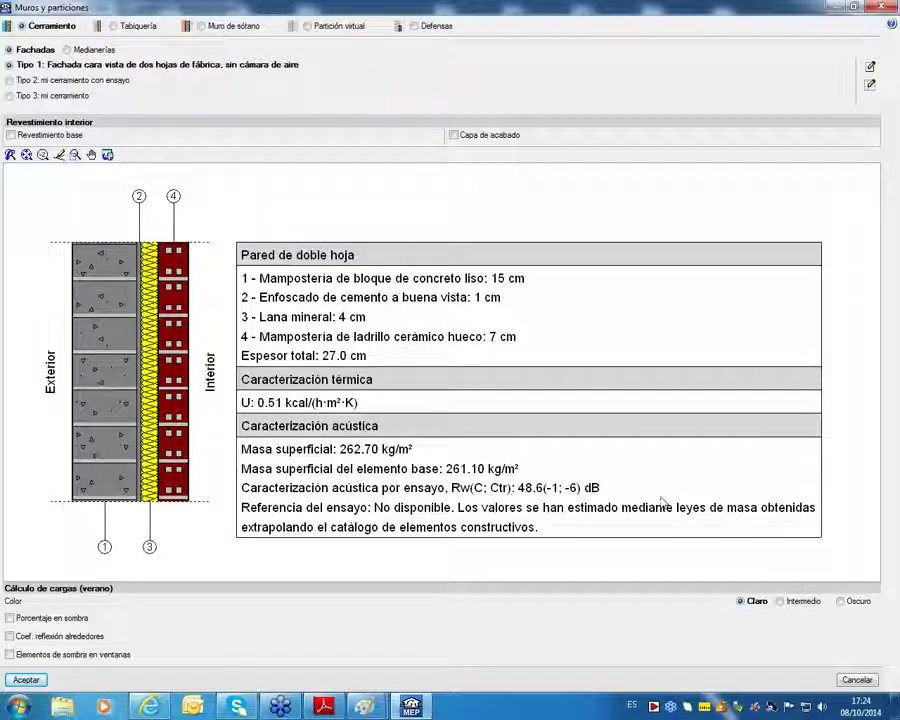
Review the façade solutions developed in PSE BALI and leave the façade type list without adding any.
click(870, 66)
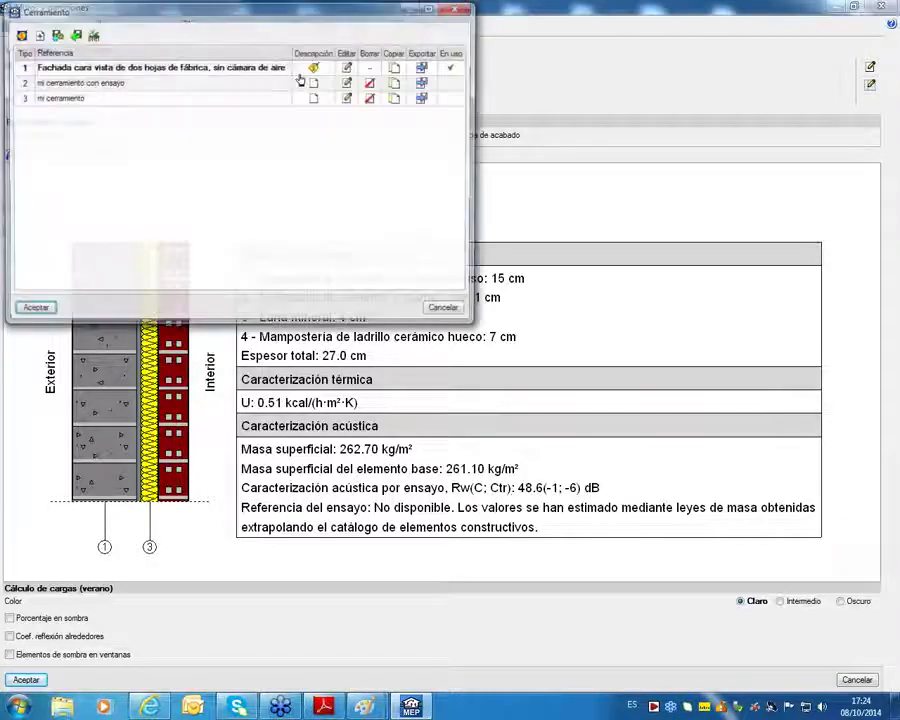
click(91, 34)
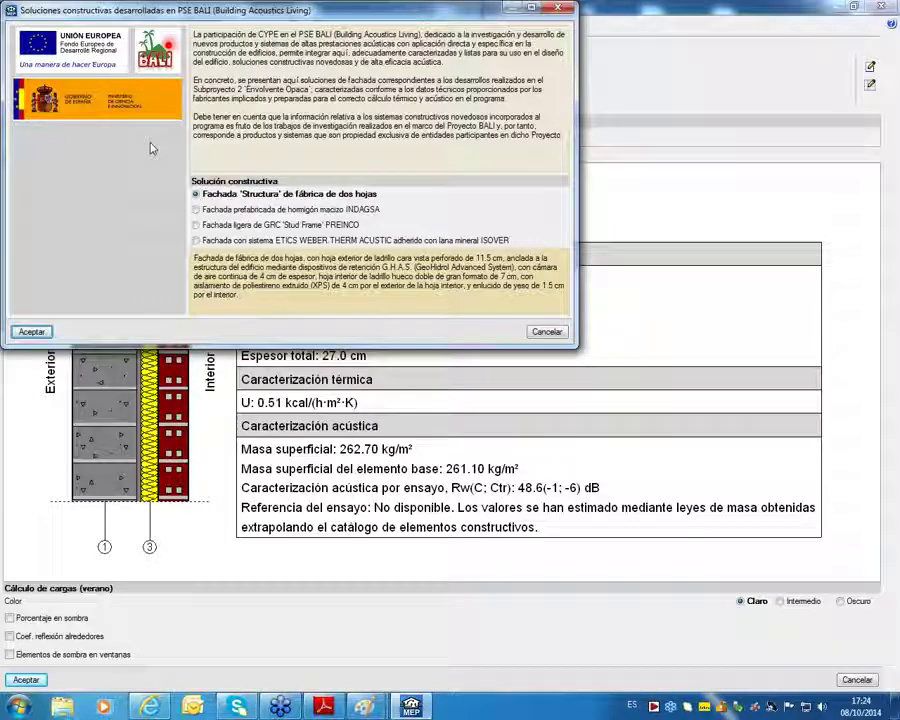
click(546, 332)
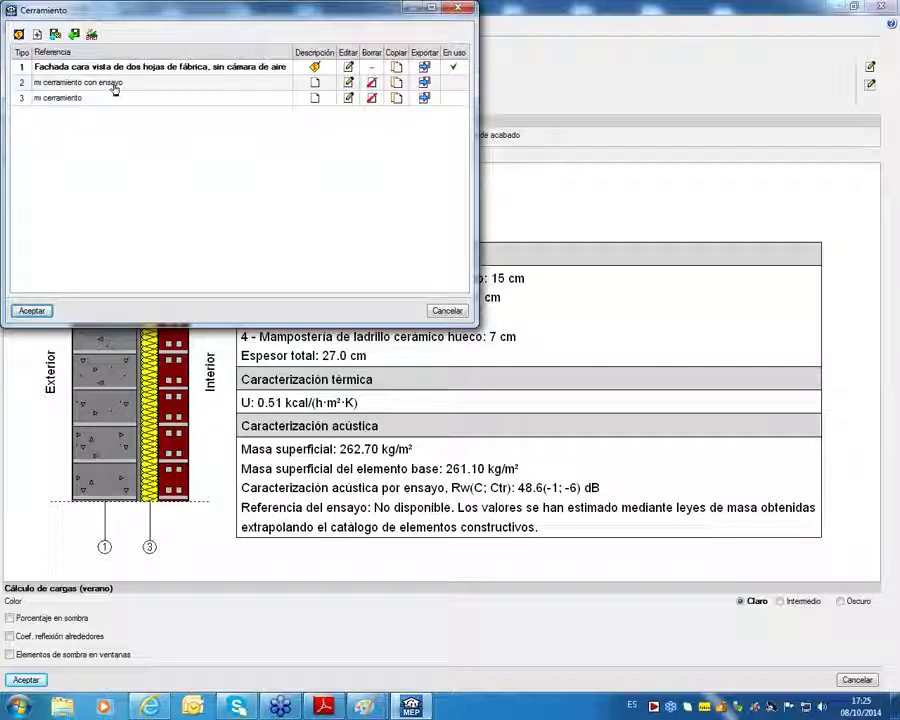
click(457, 311)
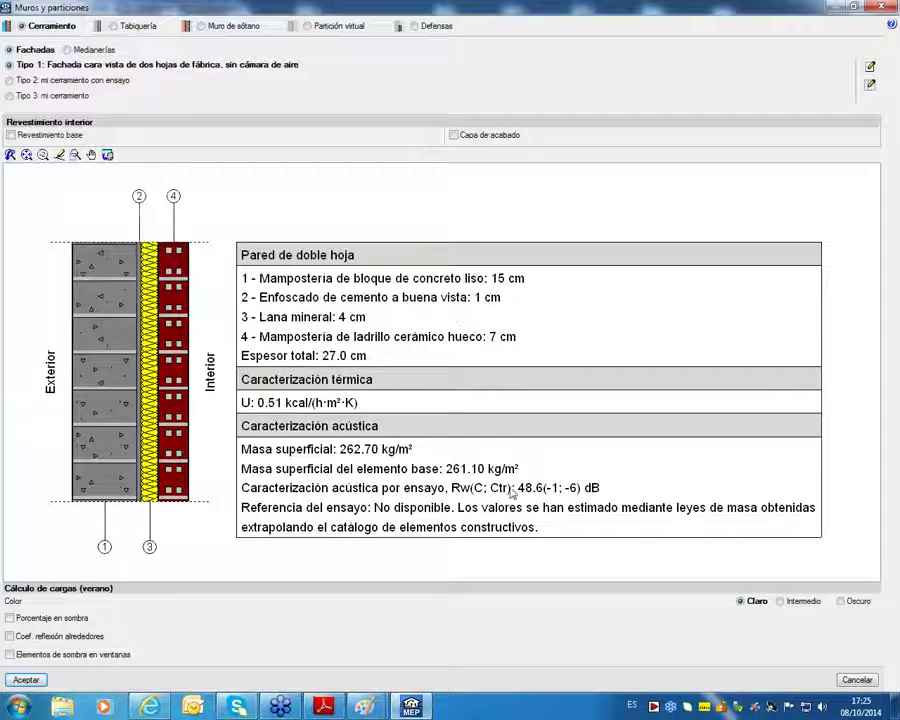
Choose façade type 3, "mi cerramiento", as the current façade and accept the walls and partitions settings.
click(46, 96)
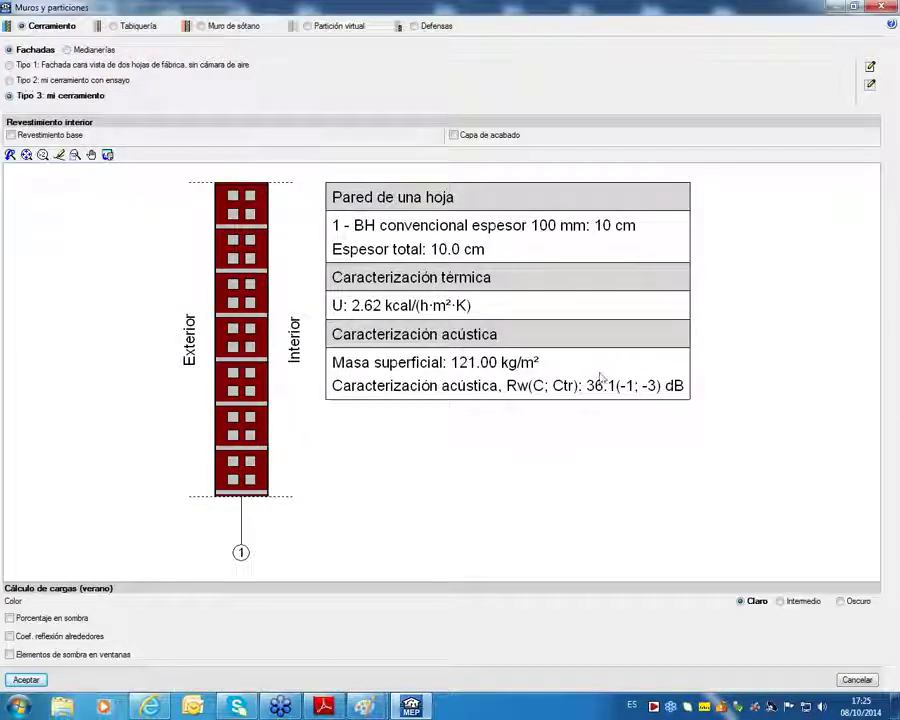
click(26, 679)
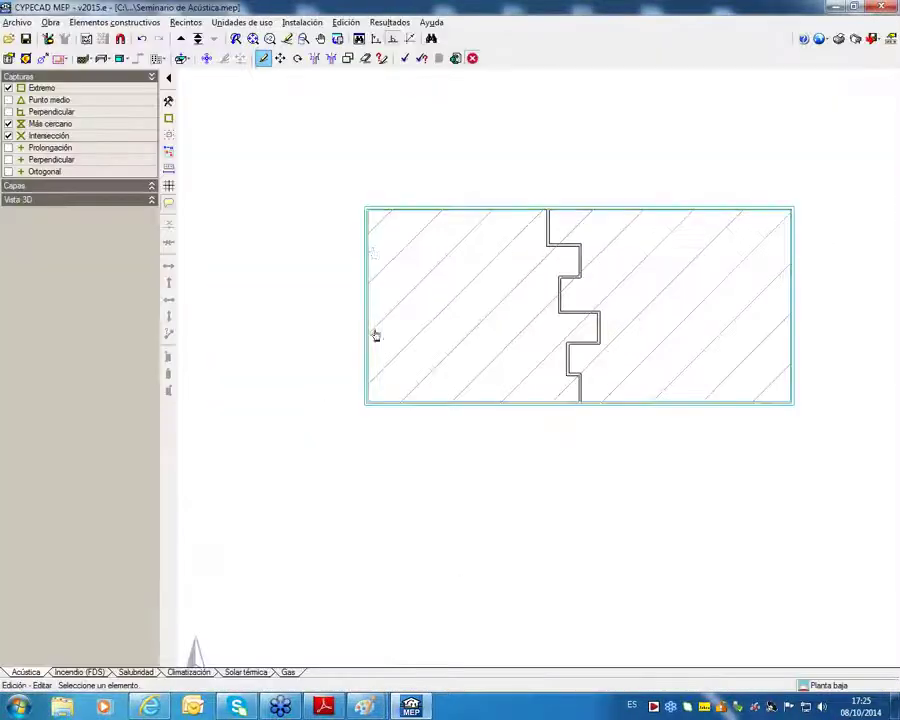
scroll(514, 275, up, 2)
scroll(500, 283, down, 2)
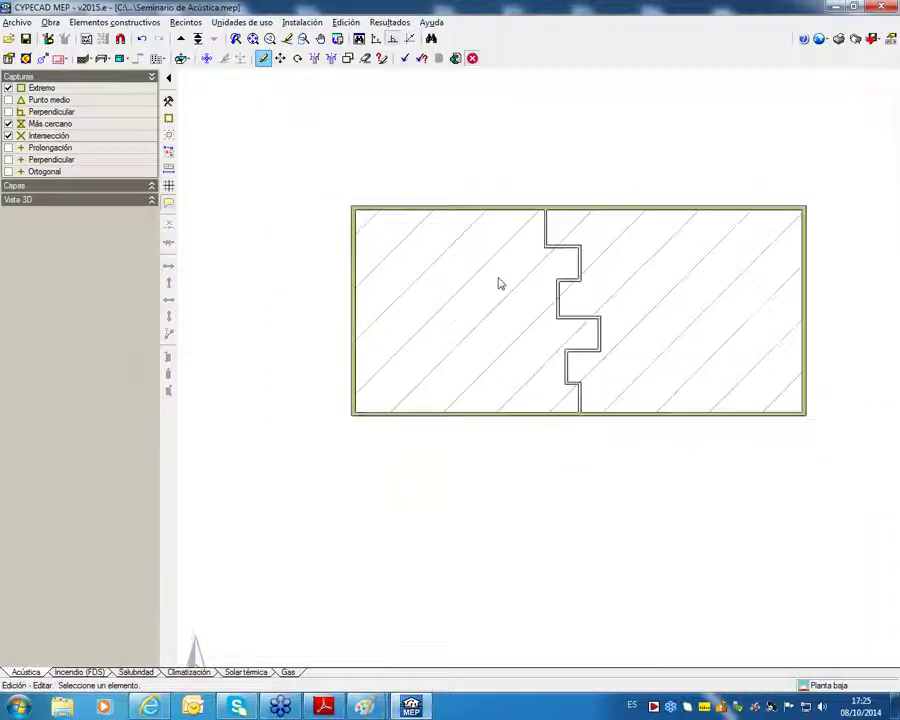
middle_drag(500, 283, 394, 298)
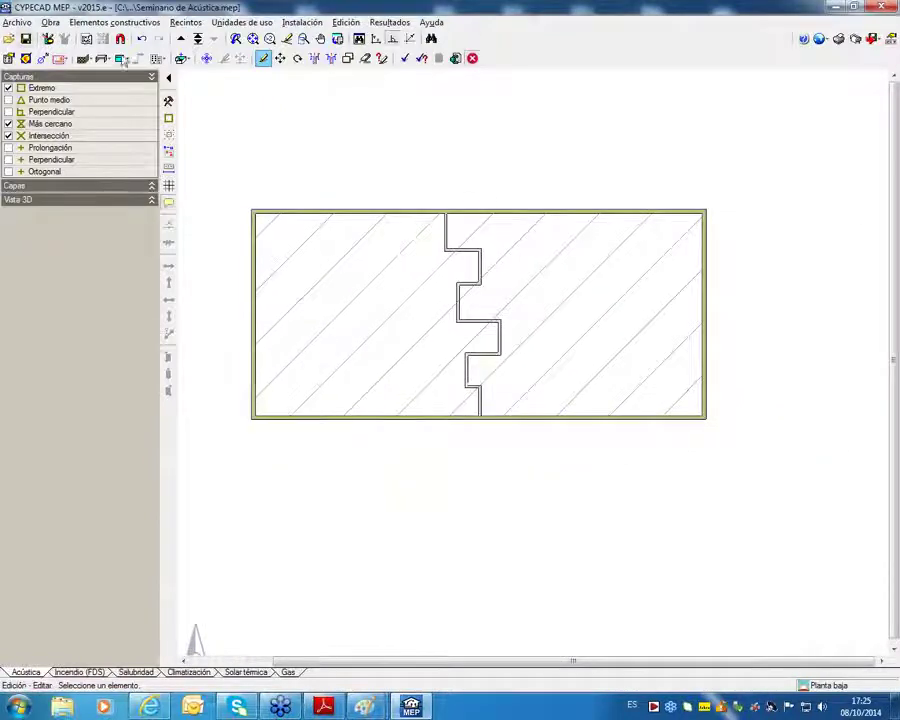
Start an exterior glazed opening with a new chambered glazing type and compare argon with air filling, keeping air.
click(120, 58)
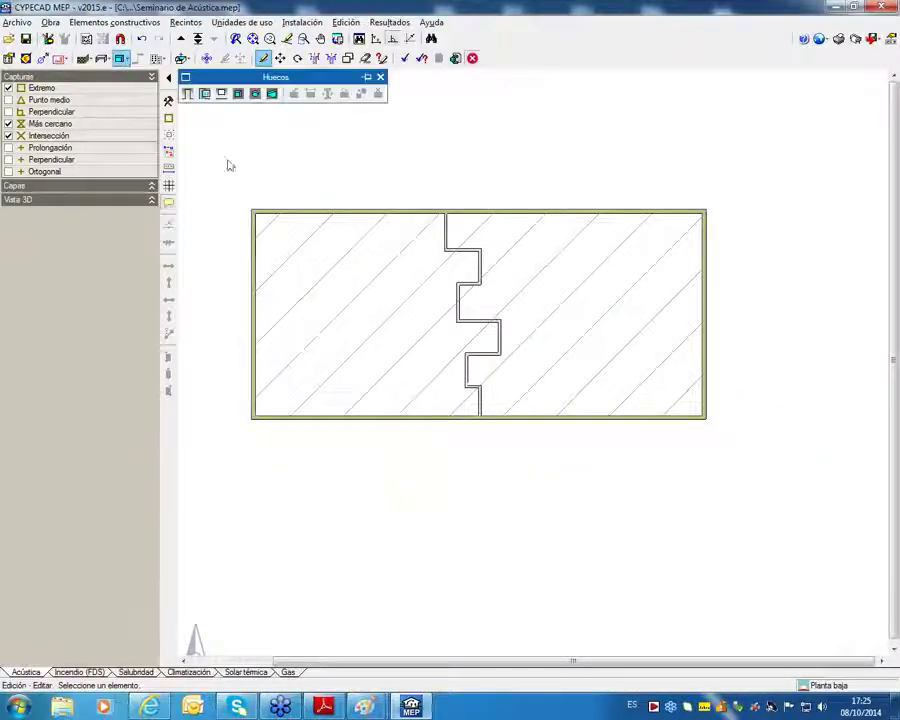
click(204, 94)
click(470, 157)
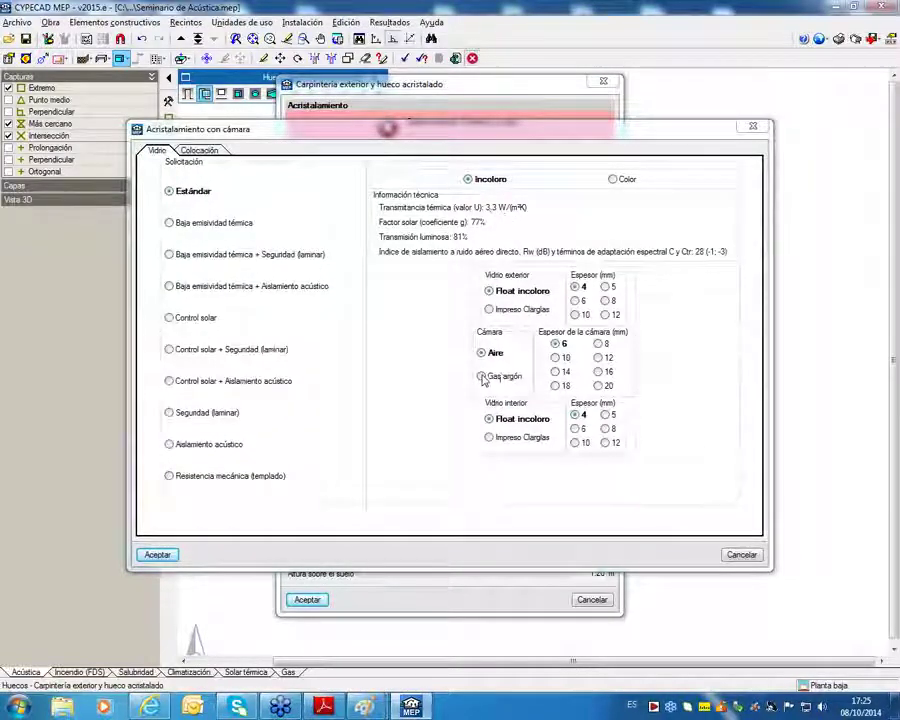
click(481, 376)
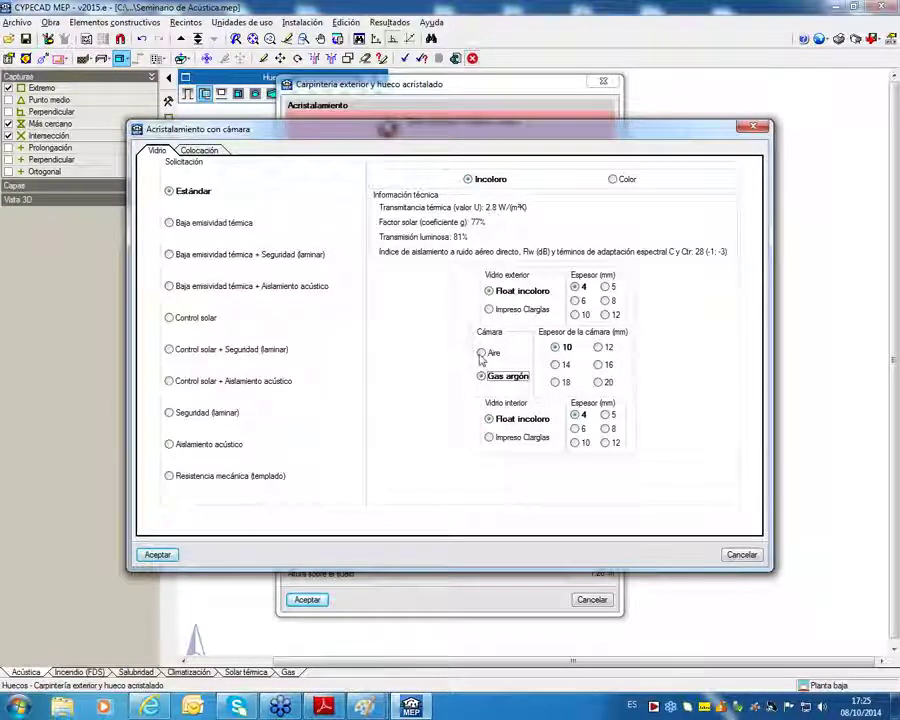
click(481, 354)
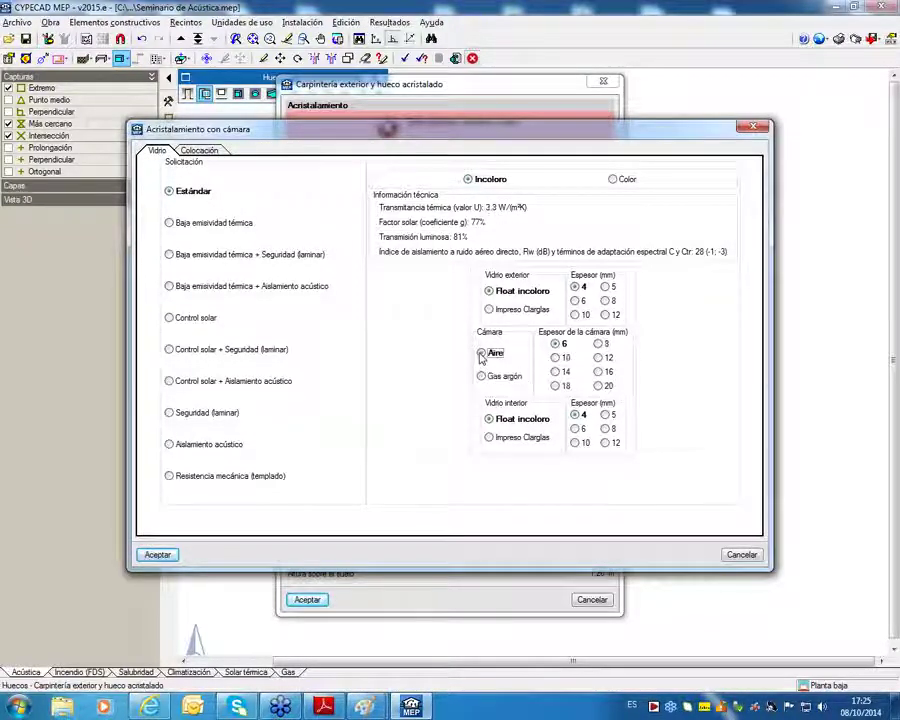
Compare the sound insulation of "Aislamiento acústico" glazing with "Estándar" glazing using a 6 mm exterior pane.
click(169, 445)
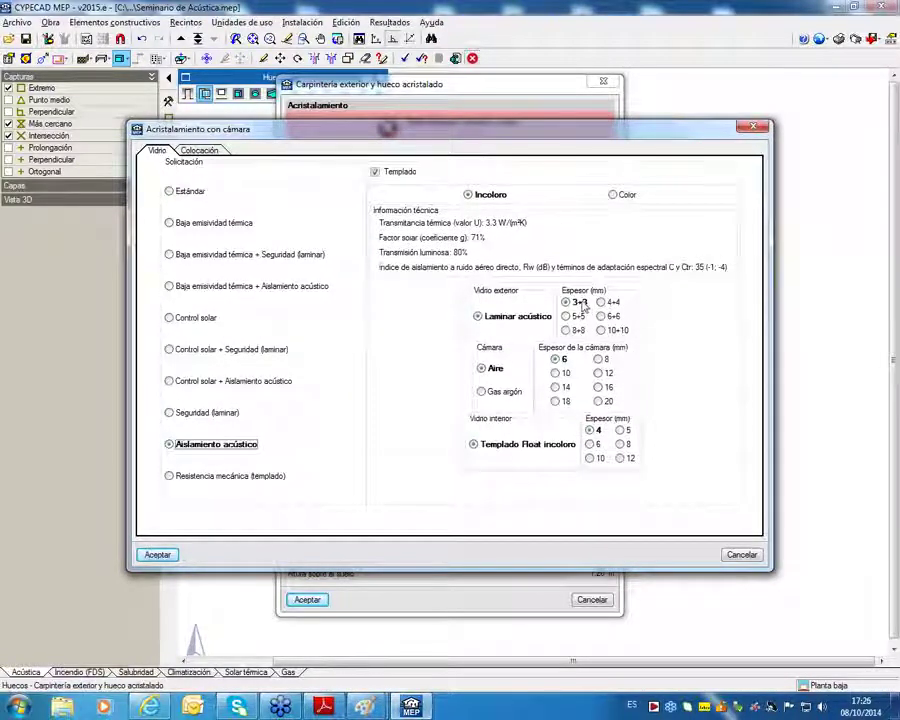
click(190, 191)
click(578, 302)
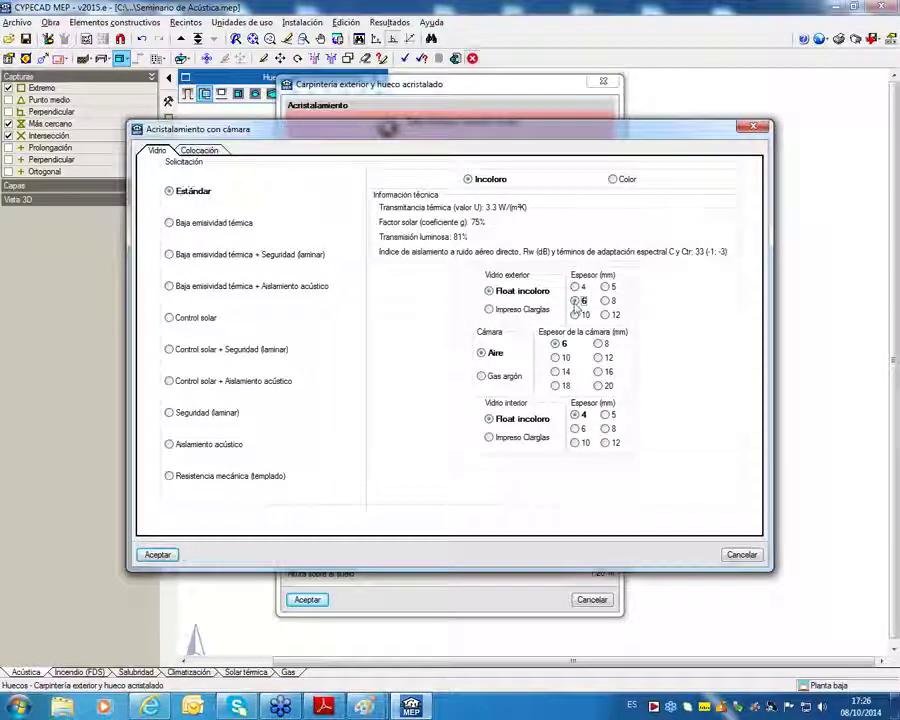
click(180, 195)
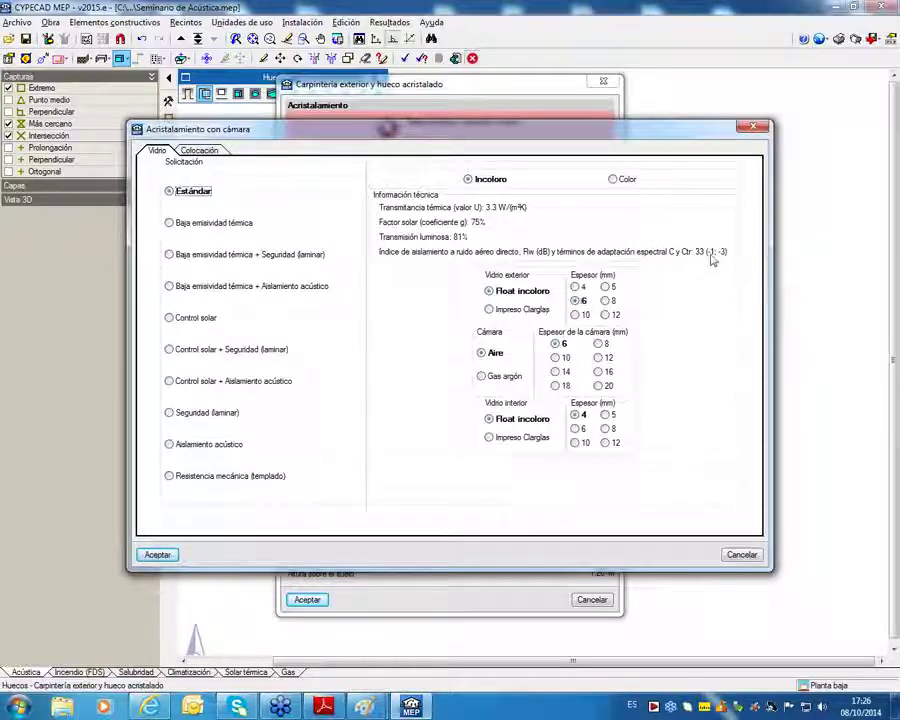
Set the glazing to "Aislamiento acústico" with an air chamber and a 10 mm tempered interior pane.
click(171, 449)
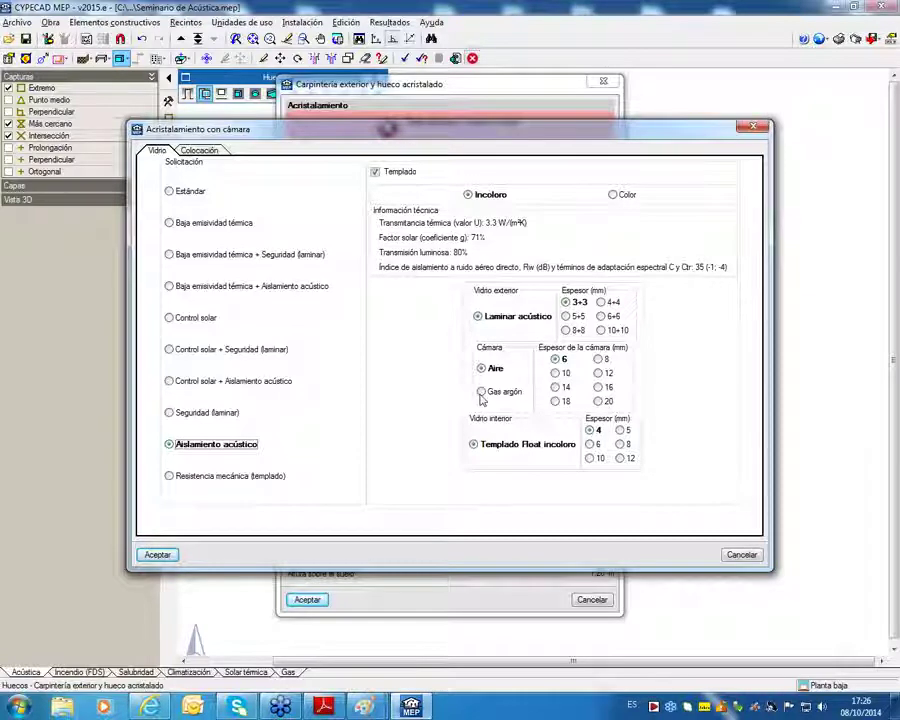
click(481, 392)
click(484, 370)
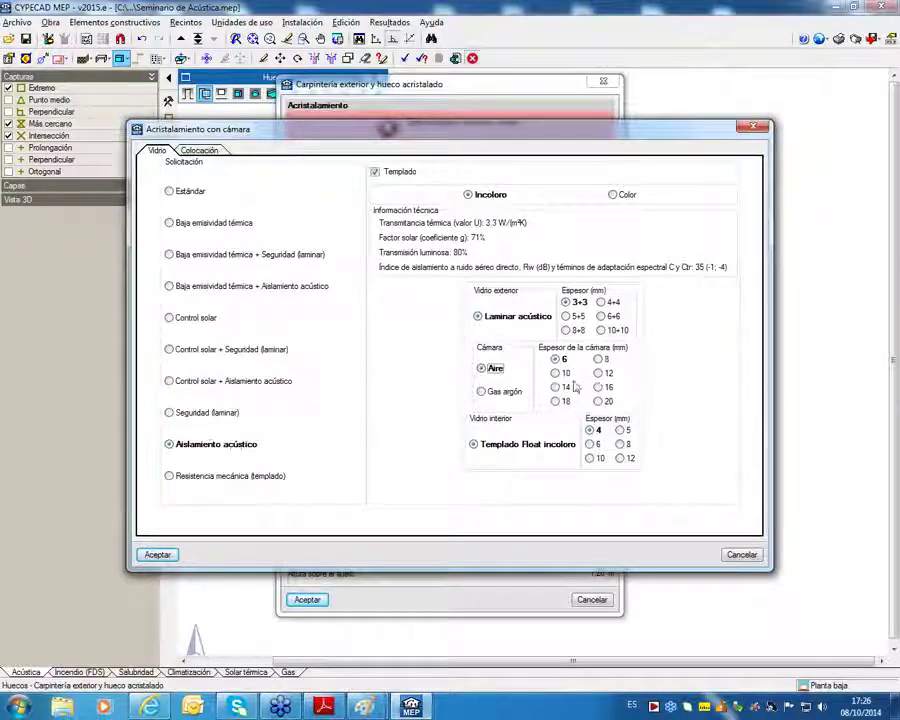
click(590, 458)
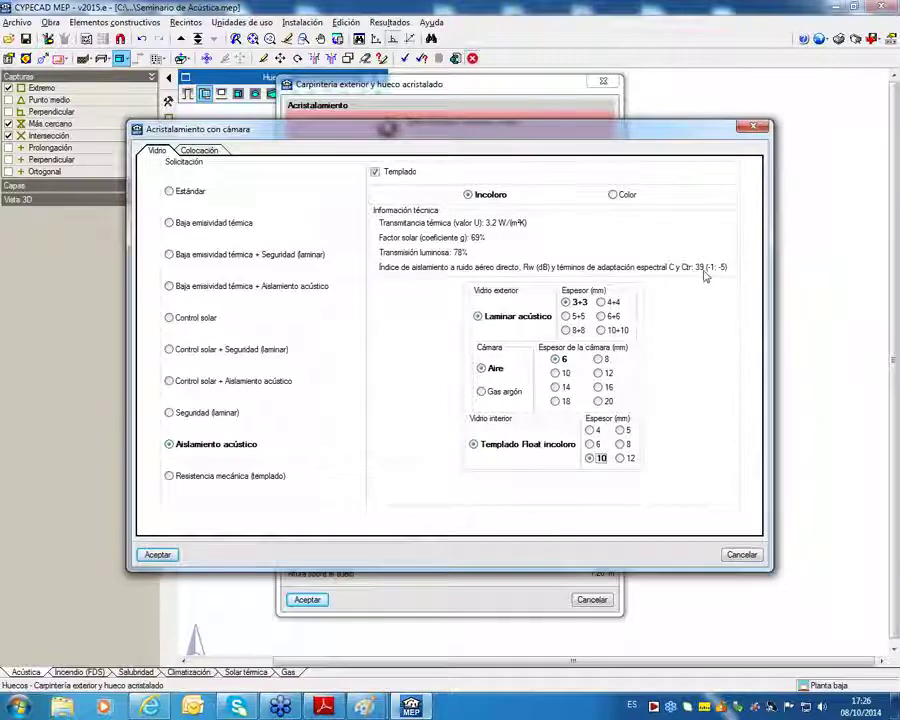
Compare the acoustic glazing with "Estándar" glazing using a 10 mm interior pane, then return to "Aislamiento acústico".
click(169, 191)
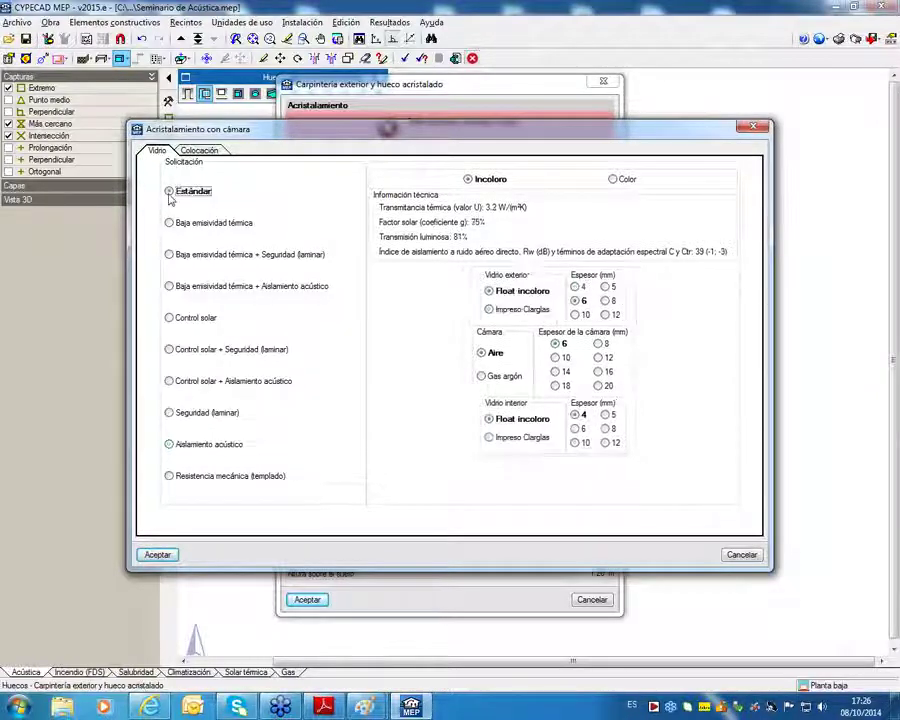
click(575, 442)
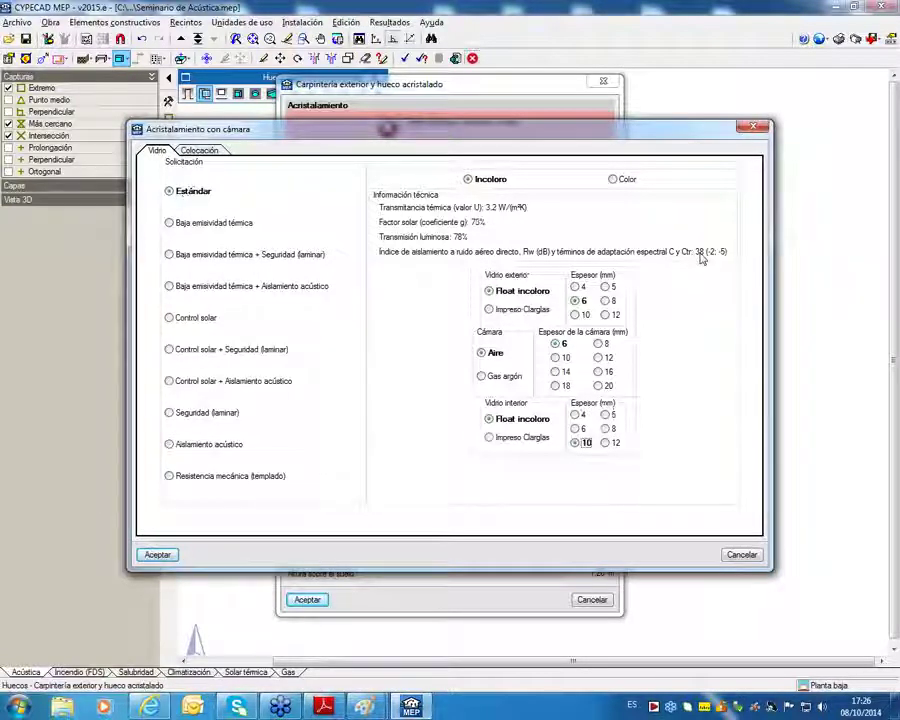
click(225, 444)
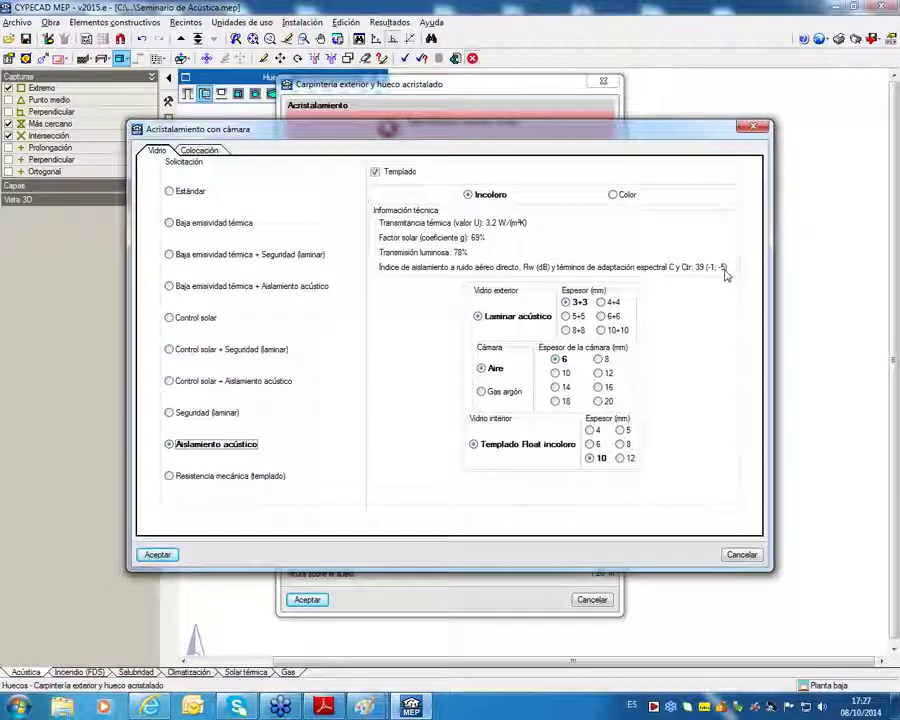
Accept the 3+3/6/10 tempered acoustic laminated double glazing and the glazing type list.
click(157, 554)
click(370, 396)
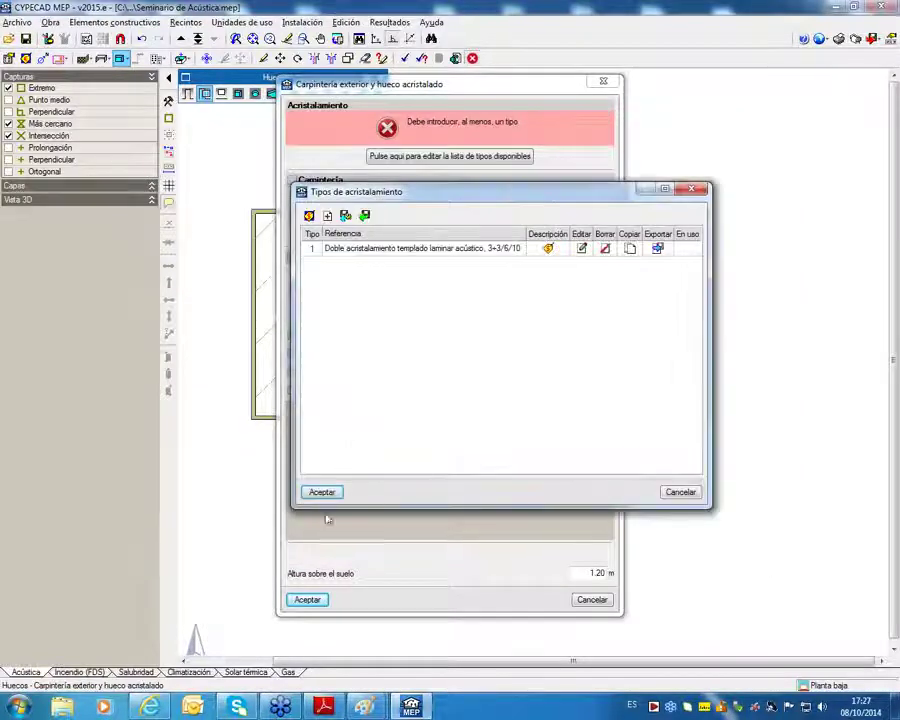
click(321, 491)
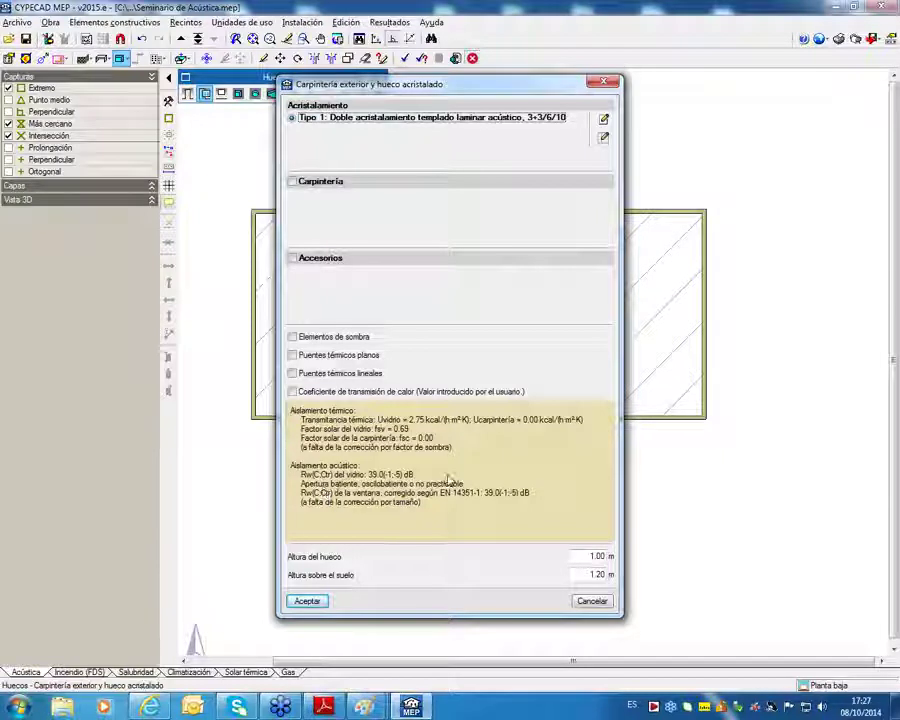
Enable joinery and add a generic aluminium window type, hinged, opening inward, with one leaf, sized 100x120 cm.
click(292, 182)
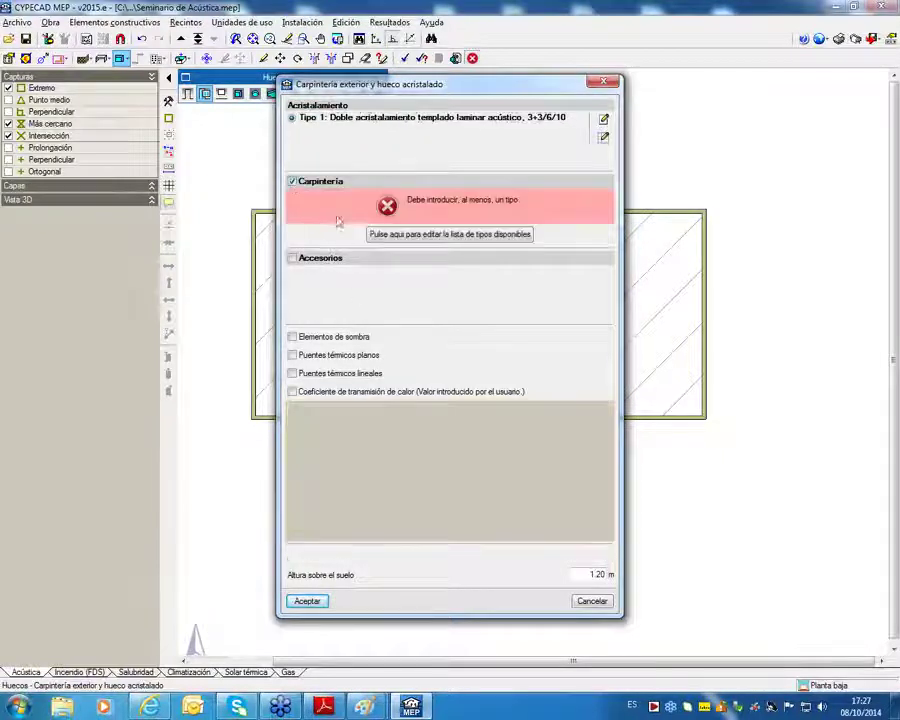
click(427, 234)
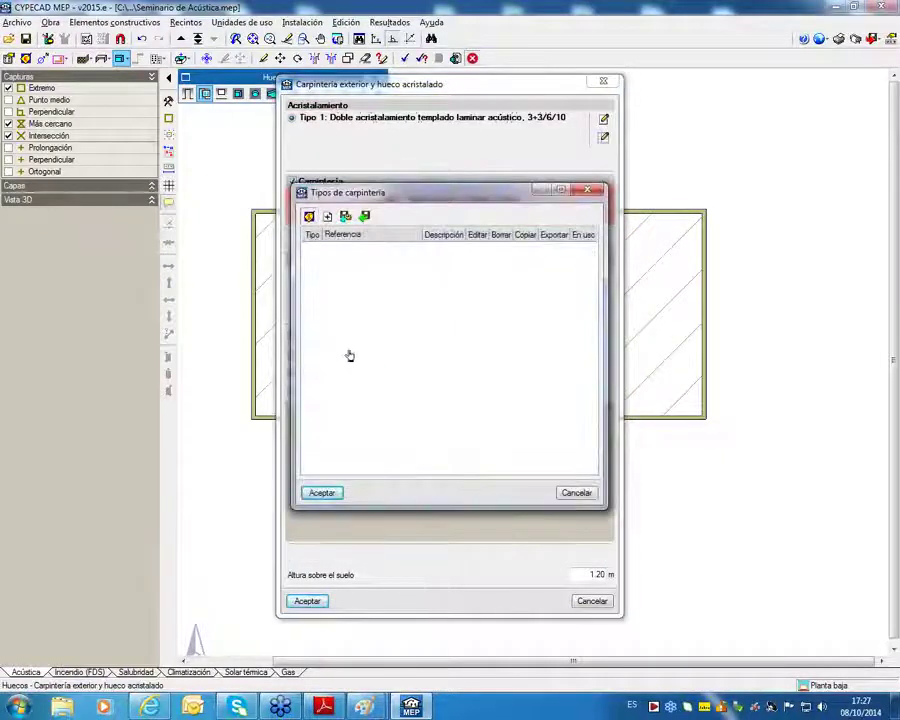
click(367, 396)
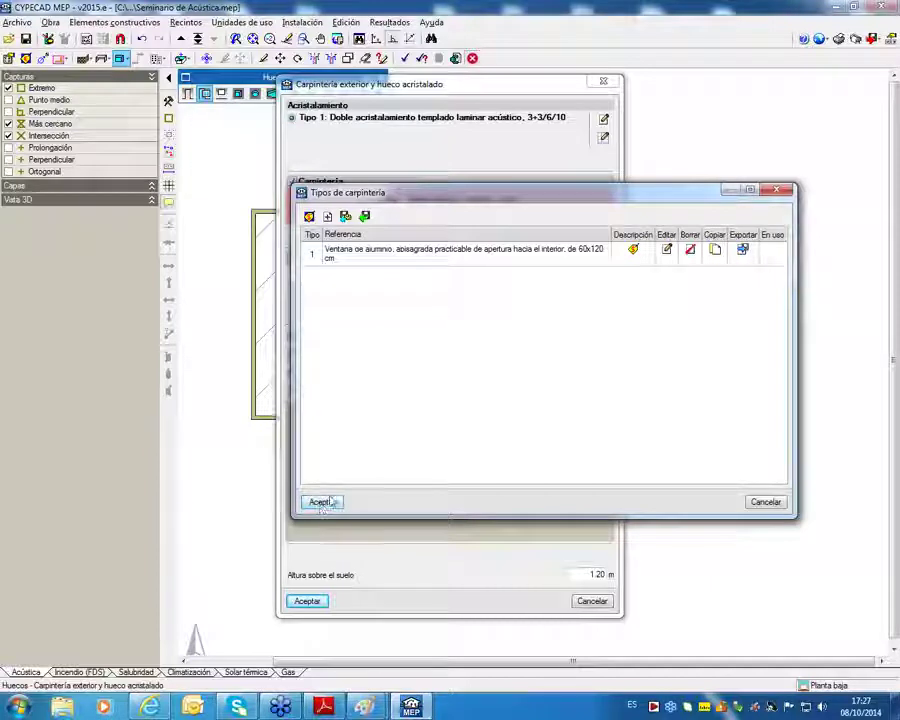
click(633, 249)
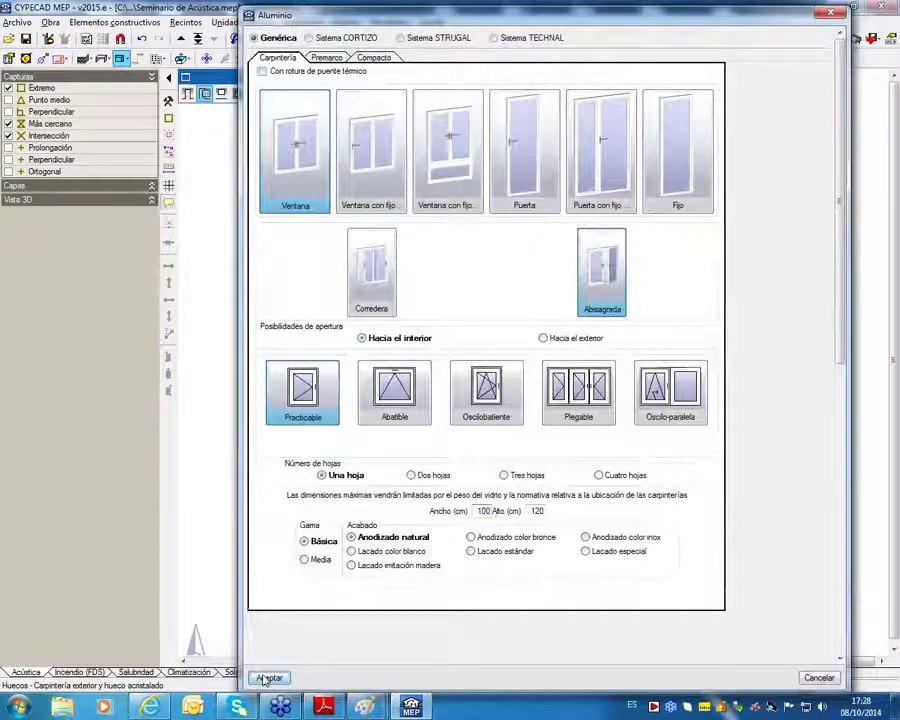
click(266, 679)
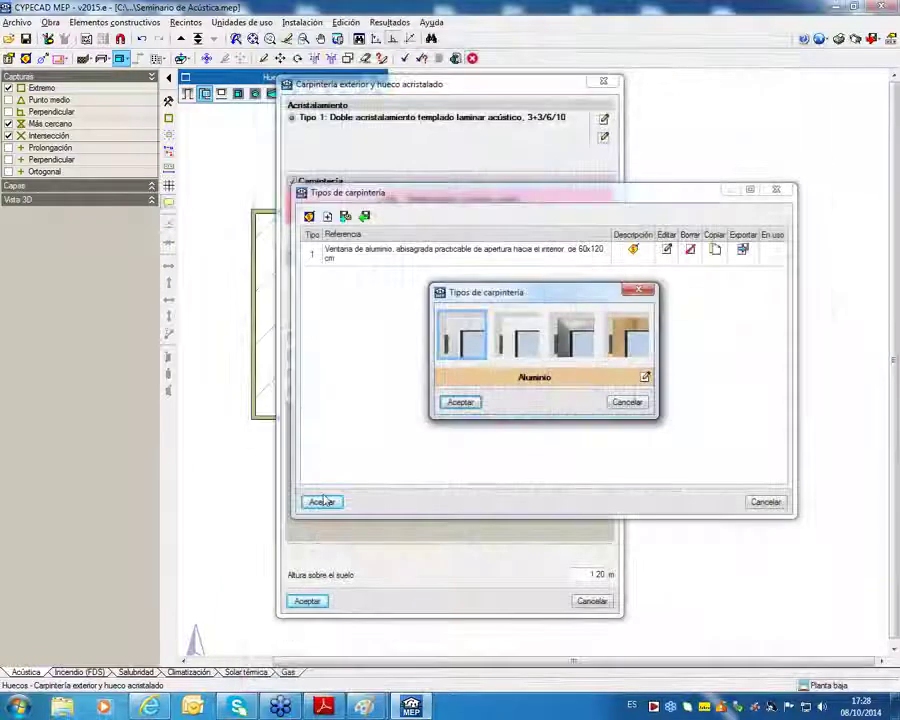
click(462, 403)
click(321, 501)
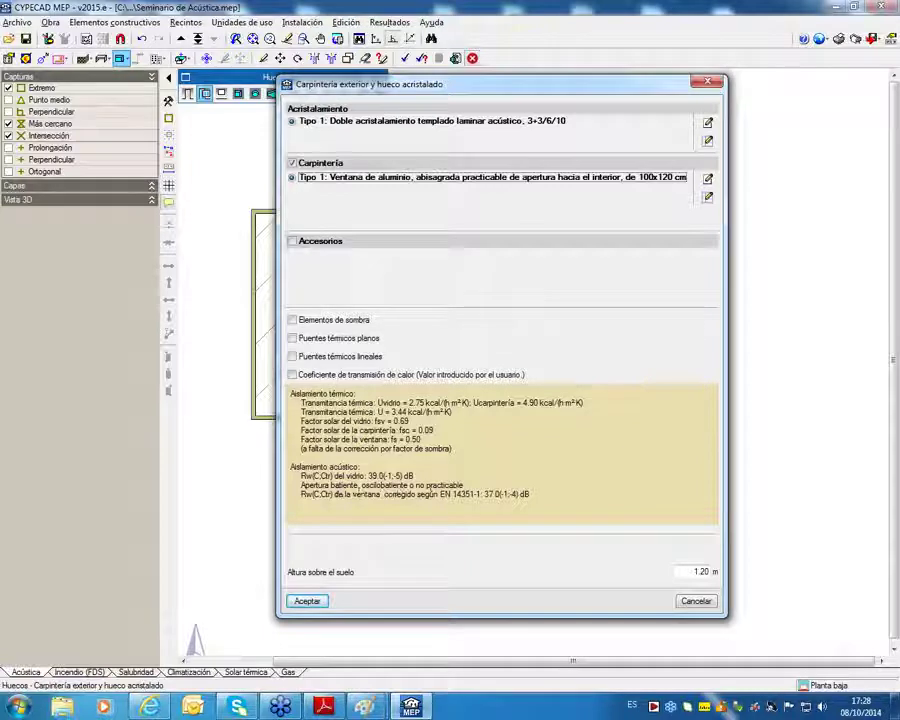
Change the aluminium joinery to a simple sliding window with two leaves, sized 120x120 cm.
click(708, 178)
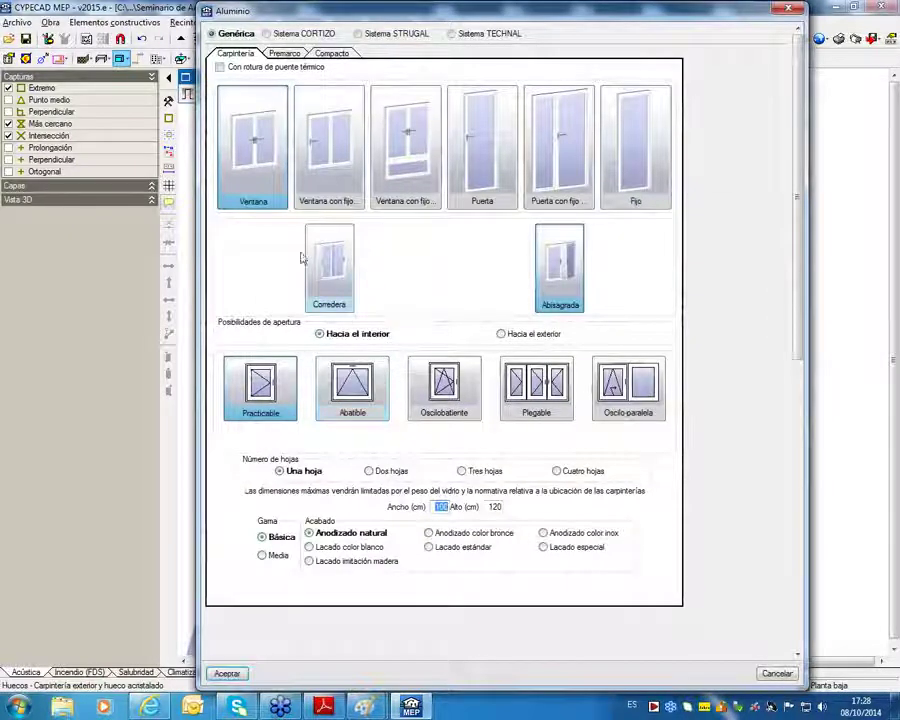
click(328, 266)
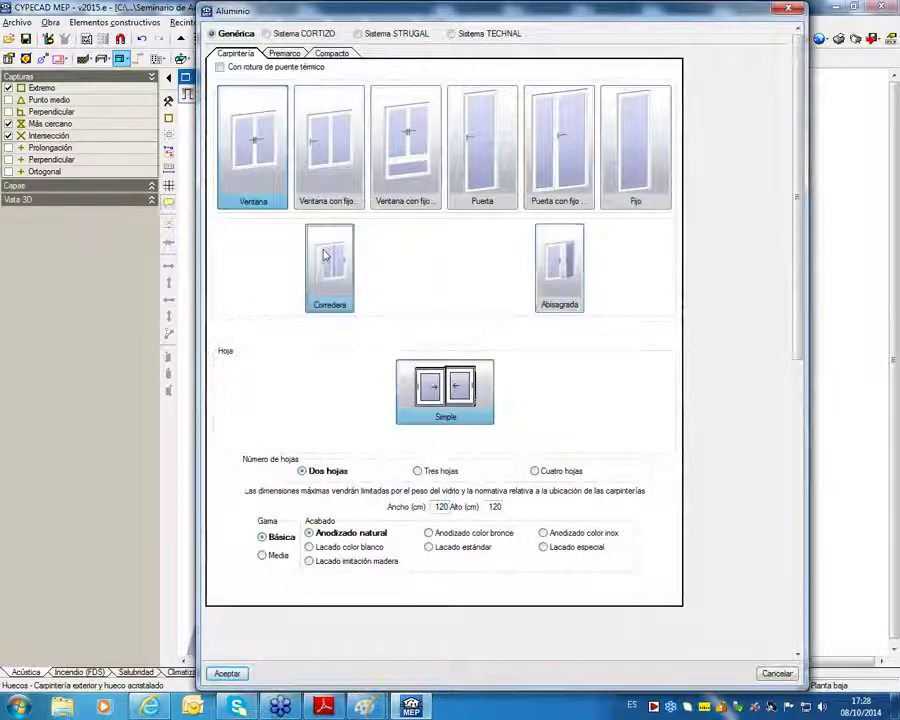
click(235, 673)
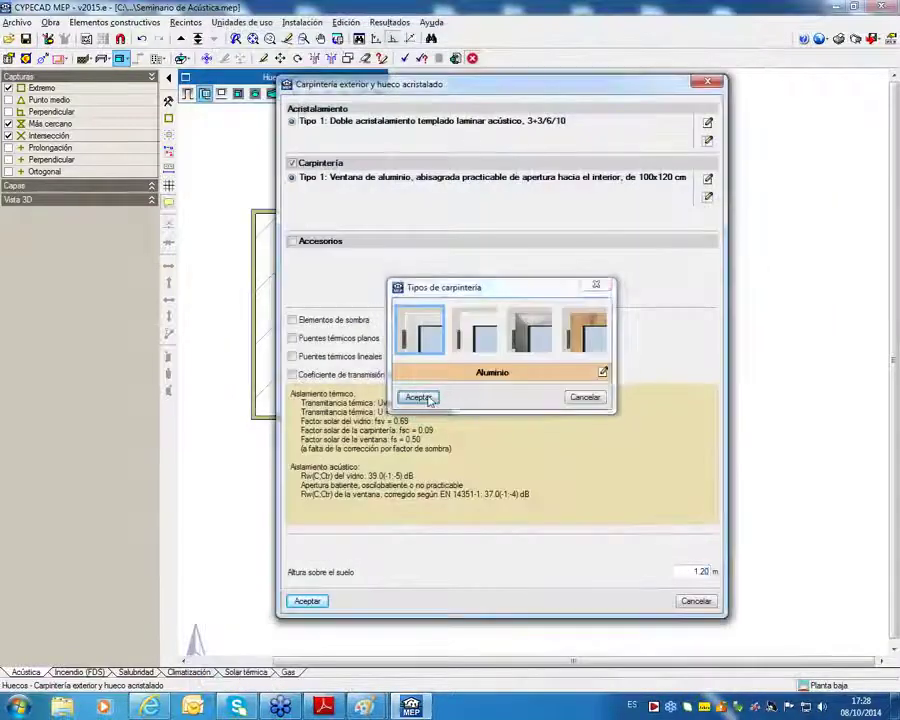
click(420, 397)
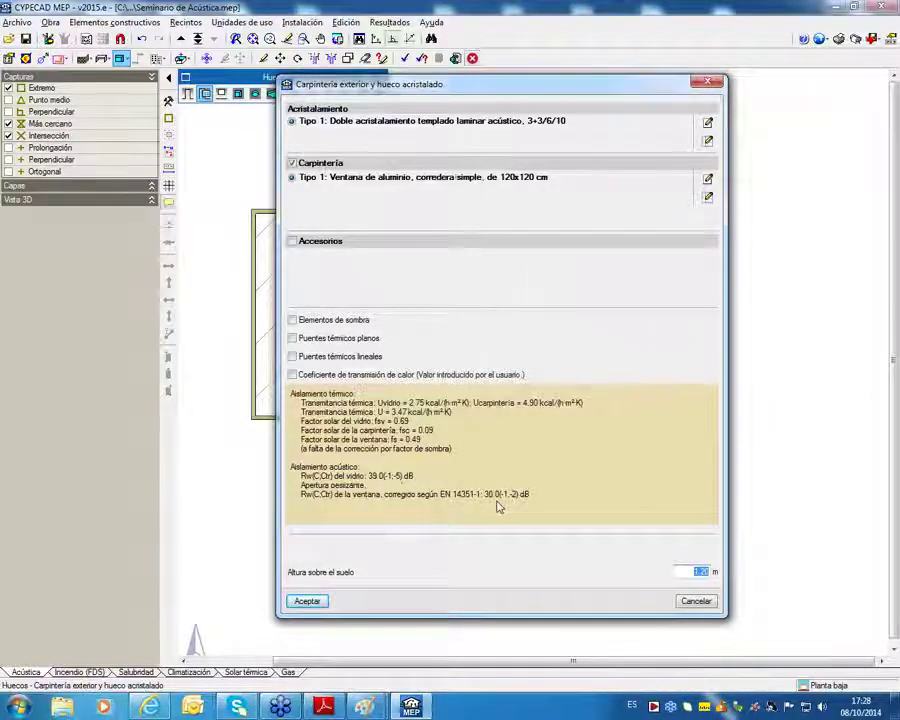
Change the aluminium joinery to a hinged tilt-and-turn (oscilobatiente) window opening inward, 60x120 cm with one leaf, and accept the window definition.
click(708, 196)
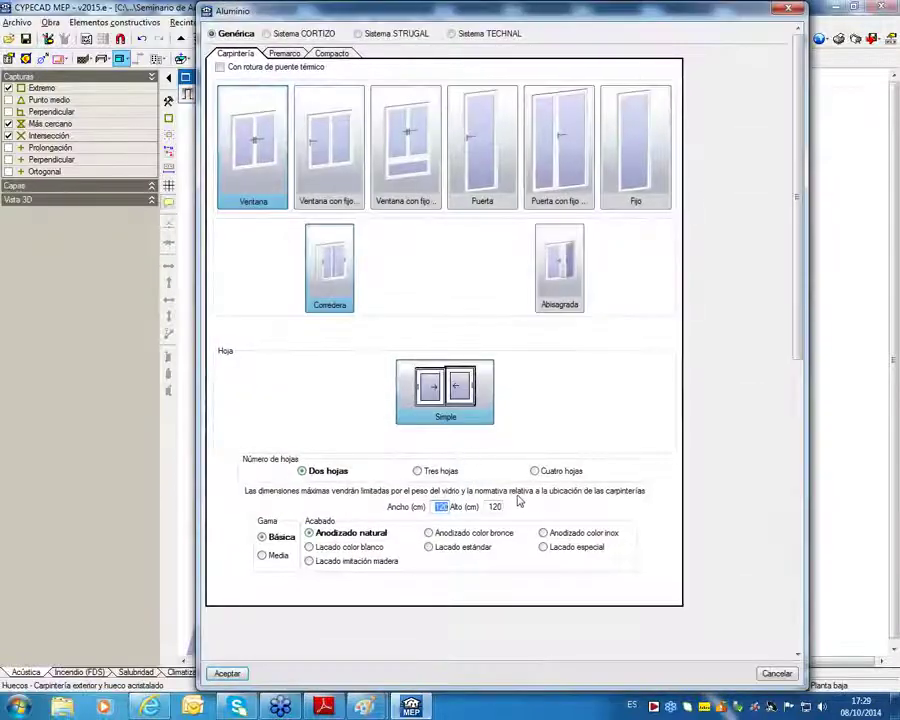
click(562, 256)
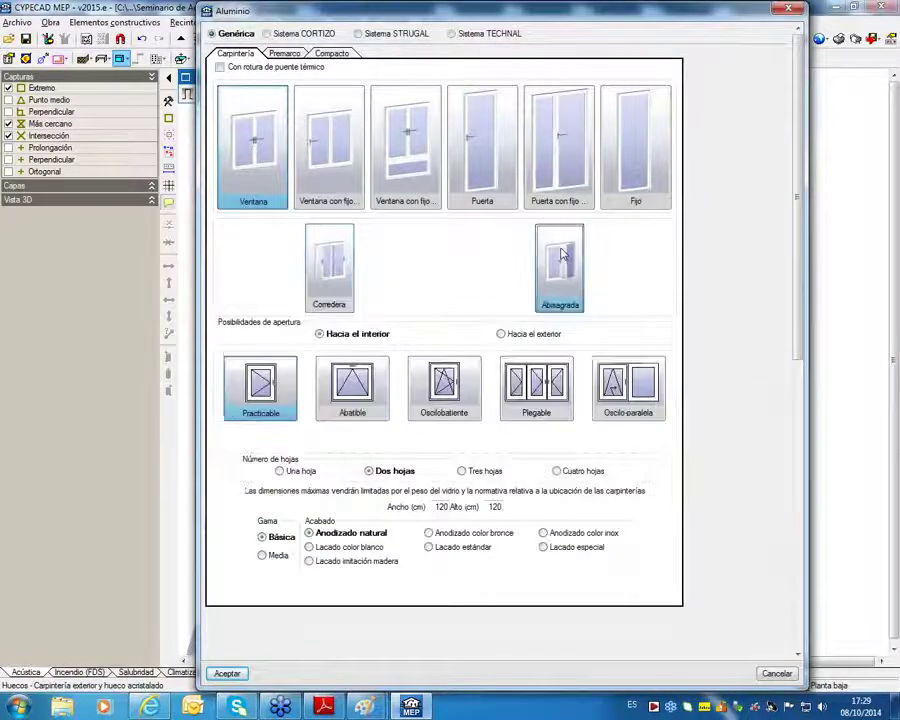
click(444, 385)
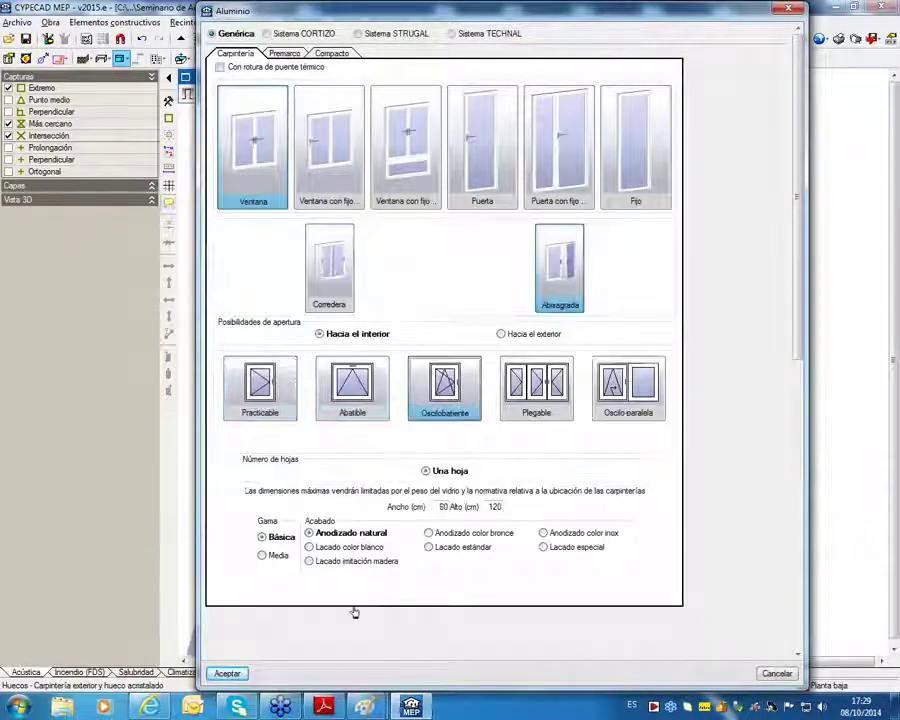
click(228, 673)
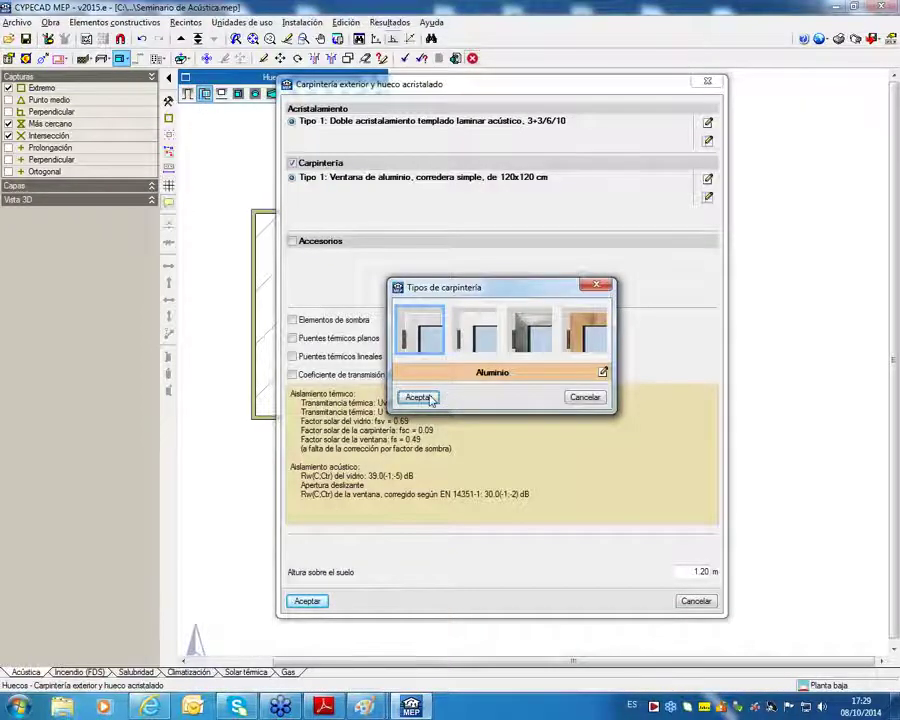
click(414, 396)
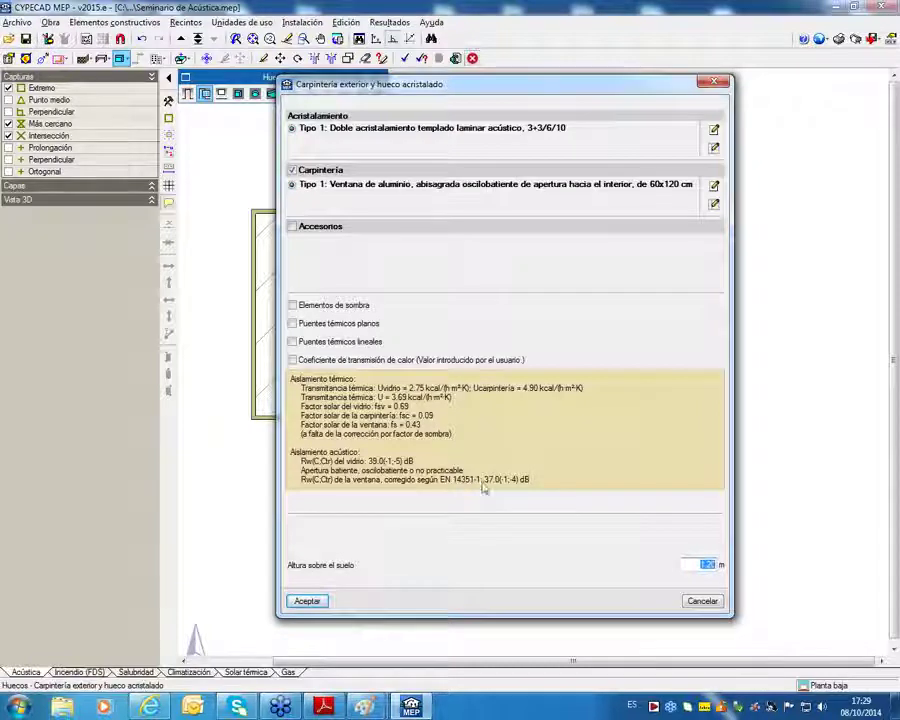
click(301, 602)
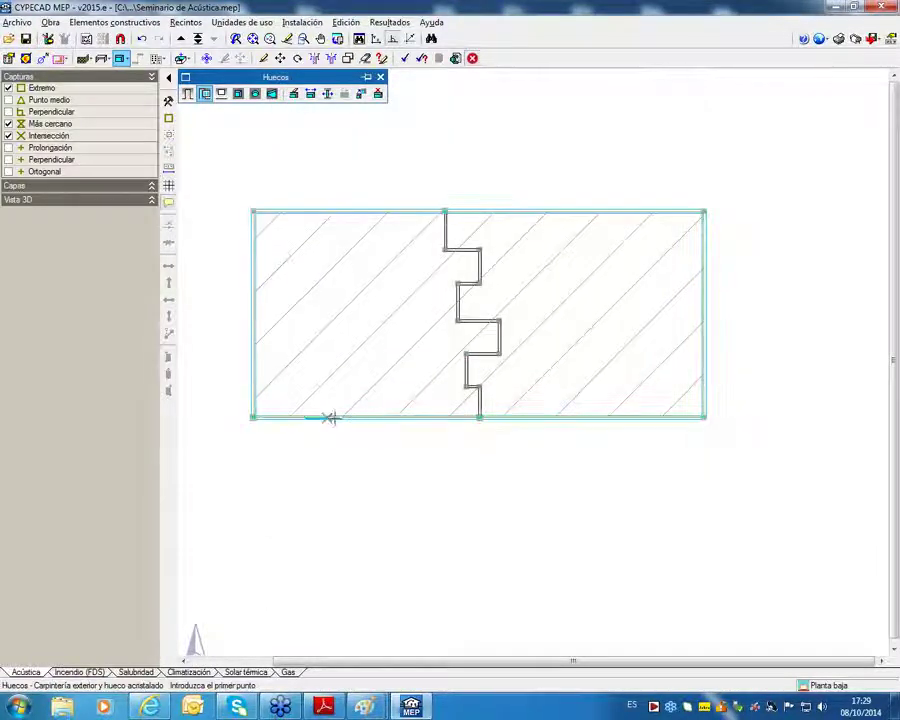
Place the windows around the exterior façades, four on each long wall and two on each short wall.
click(353, 418)
click(386, 419)
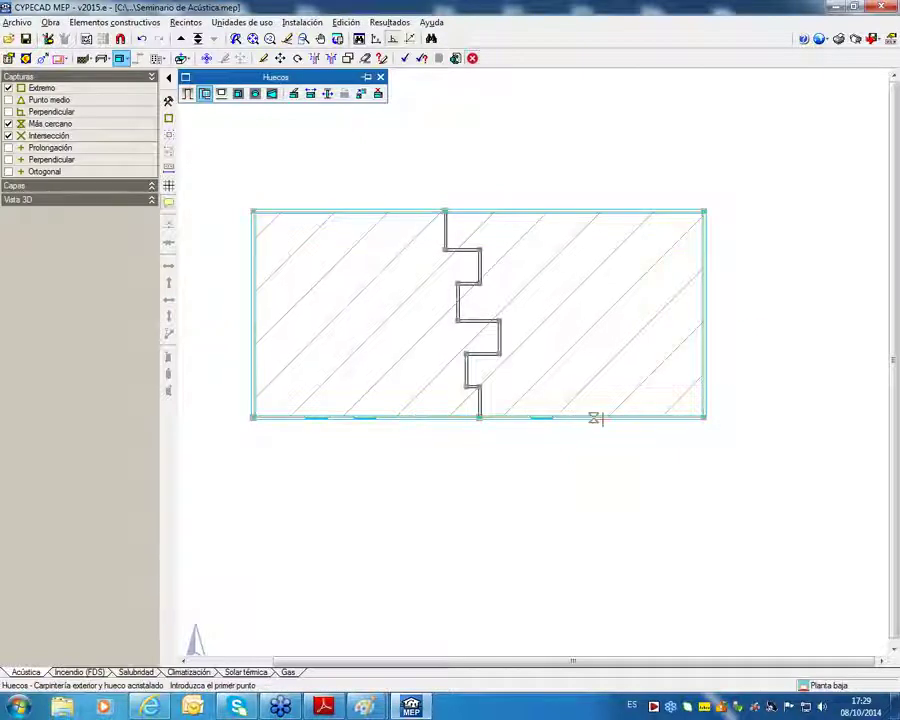
click(600, 418)
click(705, 331)
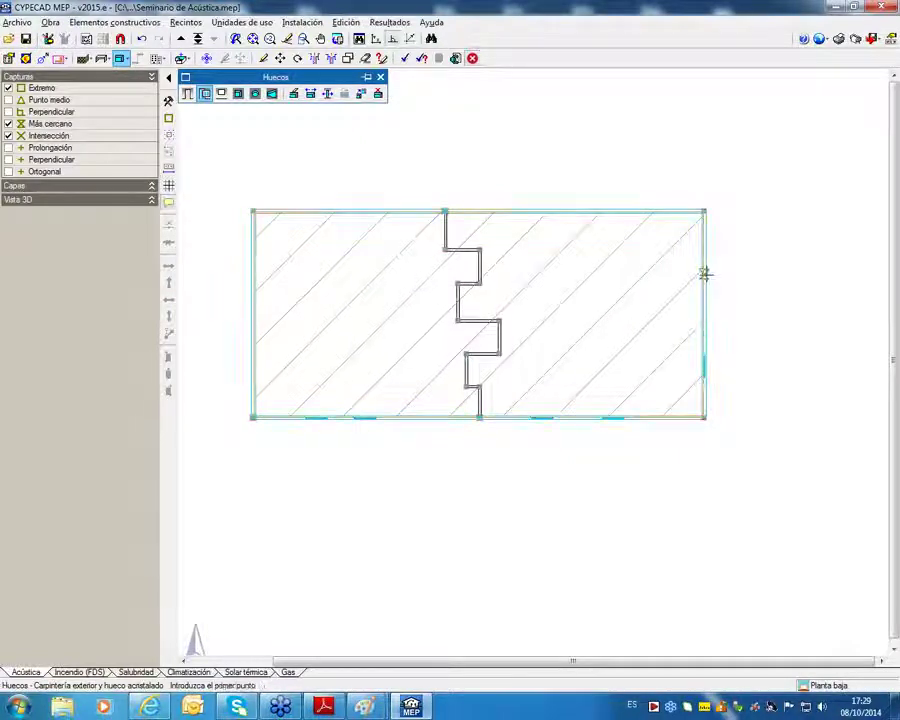
click(705, 286)
click(705, 247)
click(672, 212)
click(601, 211)
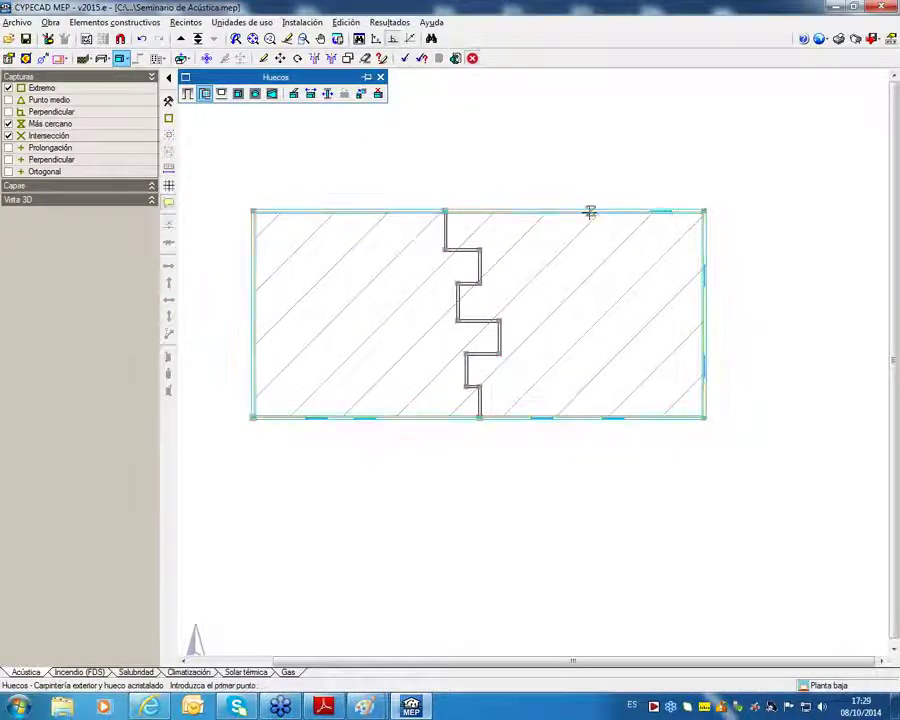
click(589, 211)
click(530, 211)
click(398, 211)
click(329, 211)
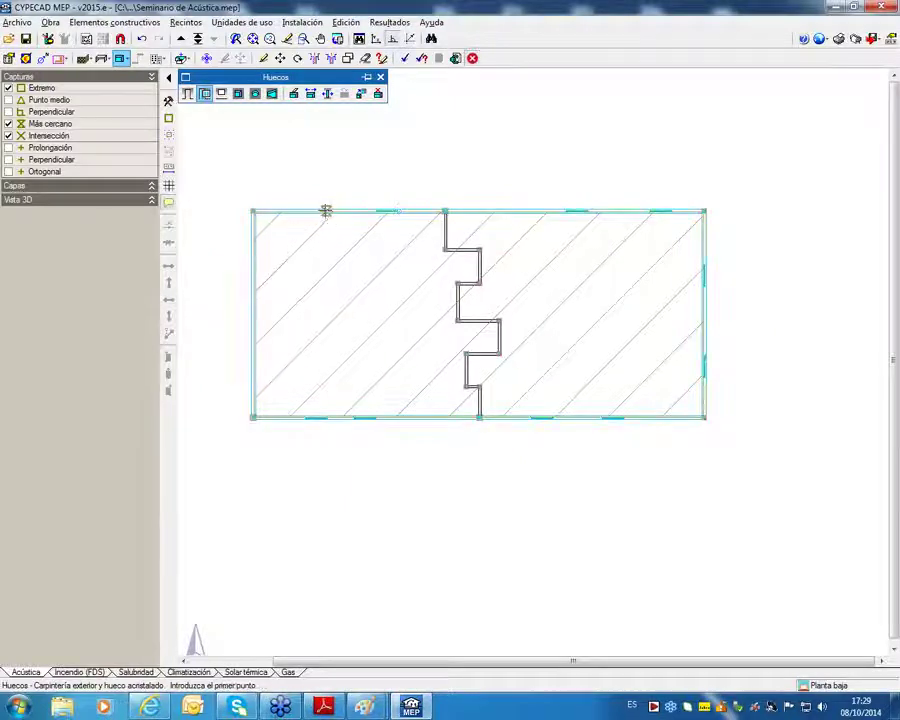
click(322, 211)
click(298, 211)
click(253, 243)
click(253, 267)
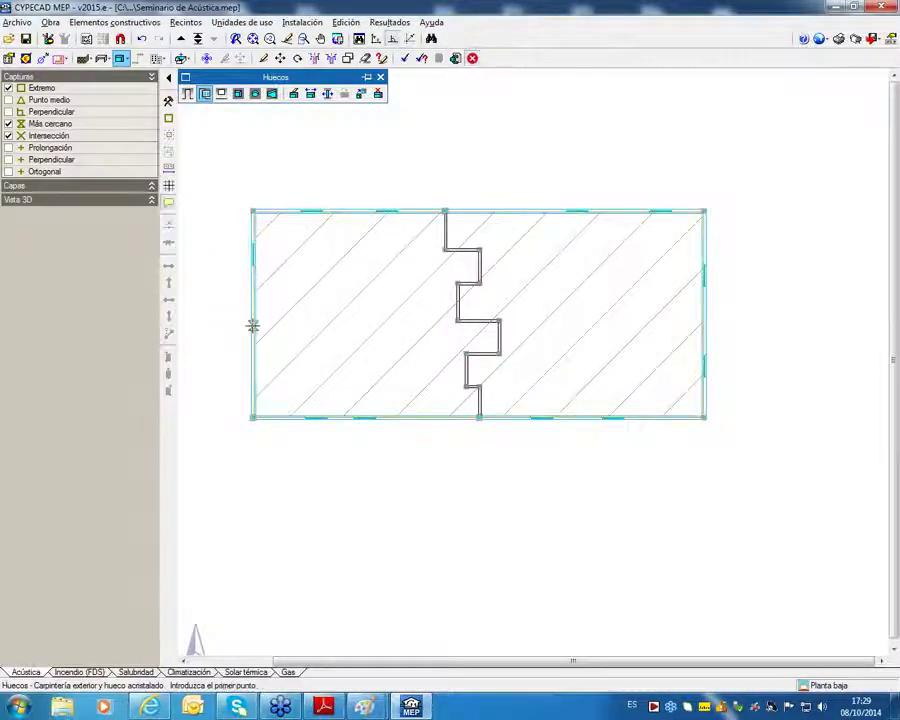
click(253, 339)
click(253, 362)
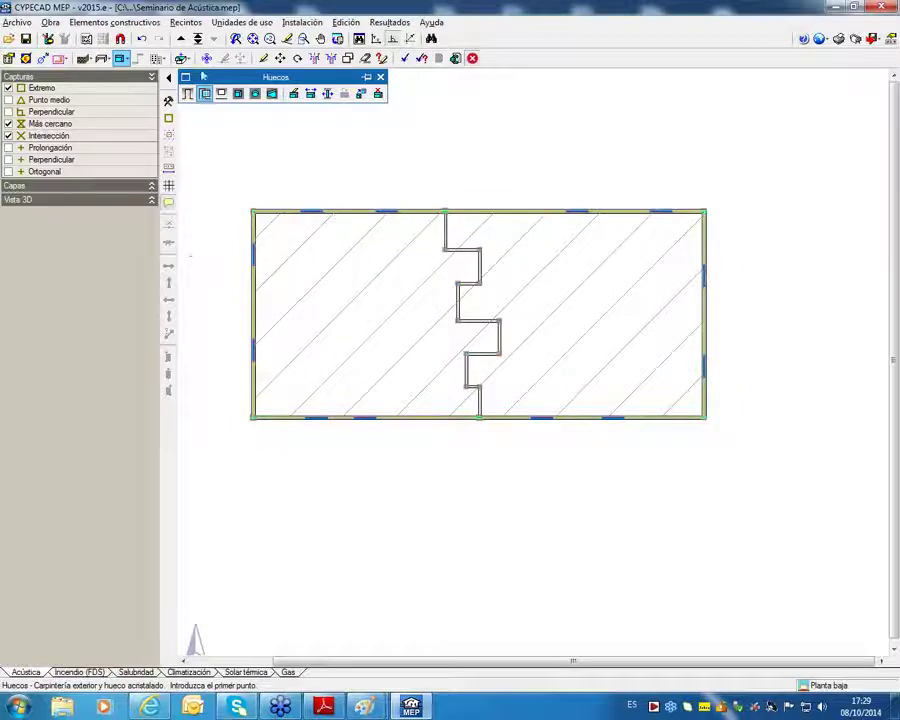
Draw an internal Tabiquería partition as a U-shaped polyline off the upper façade, enclosing a bathroom area on each side of the stepped dividing wall.
click(84, 58)
click(203, 94)
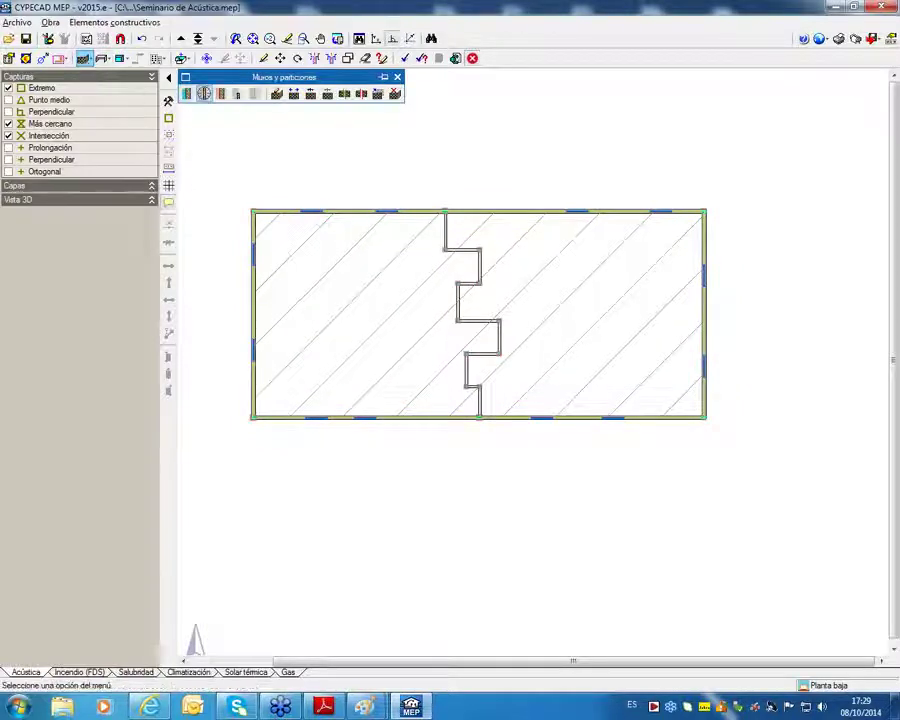
click(360, 611)
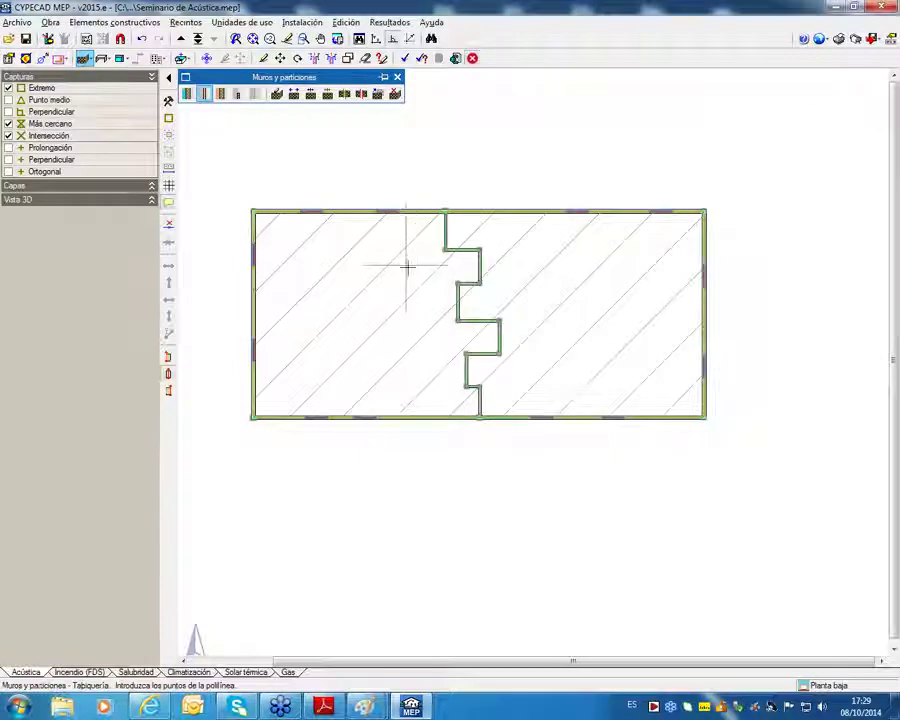
click(406, 267)
click(535, 267)
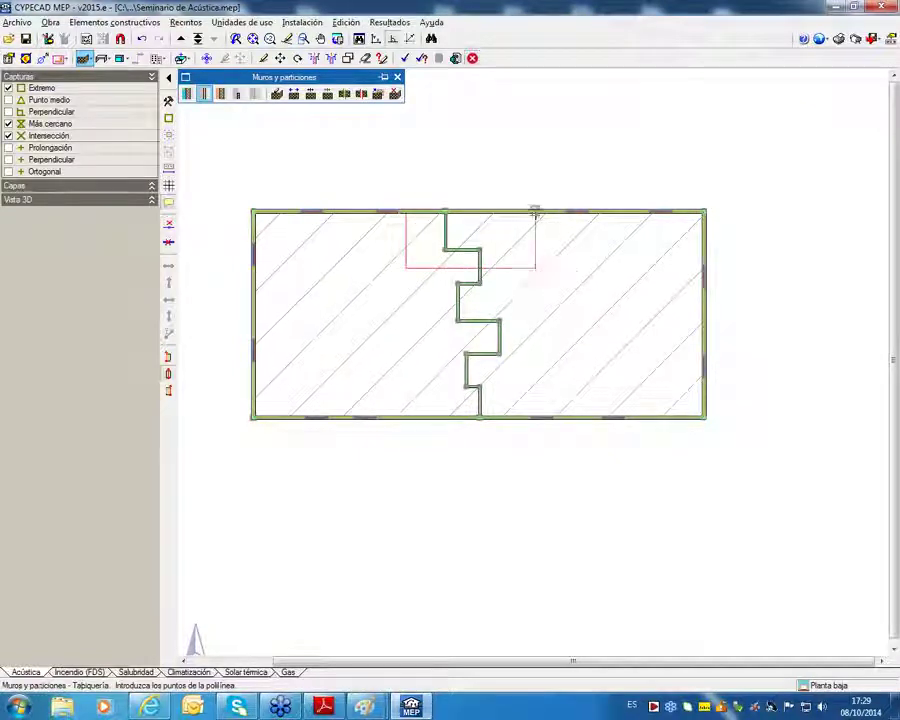
click(535, 209)
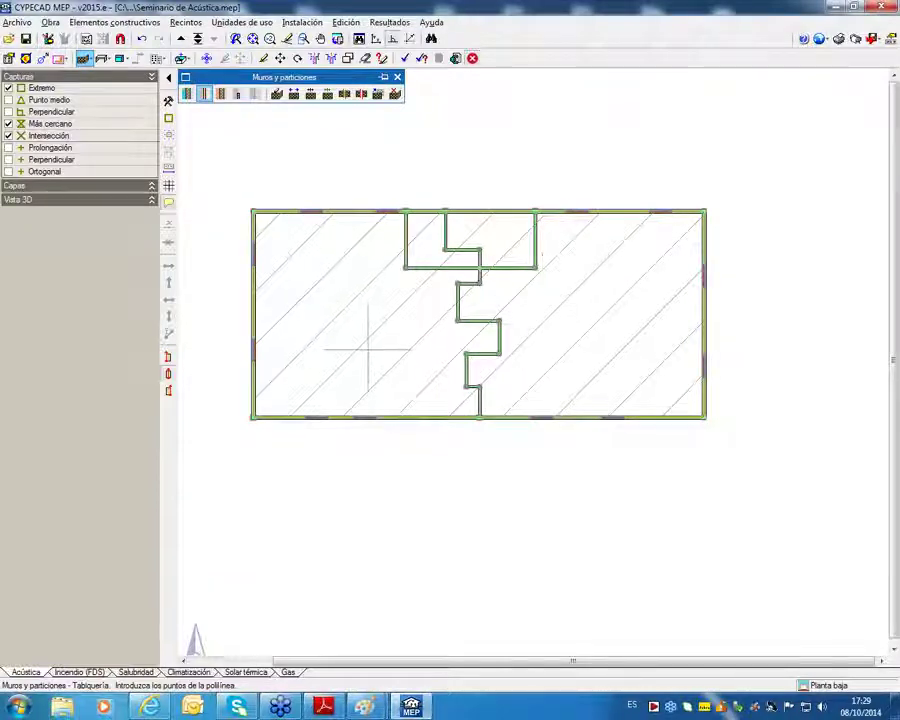
Define a new Dormitorio room with Pavimento and Base de pavimentación disabled and the ceiling set to Sin revestimiento.
click(186, 22)
click(198, 37)
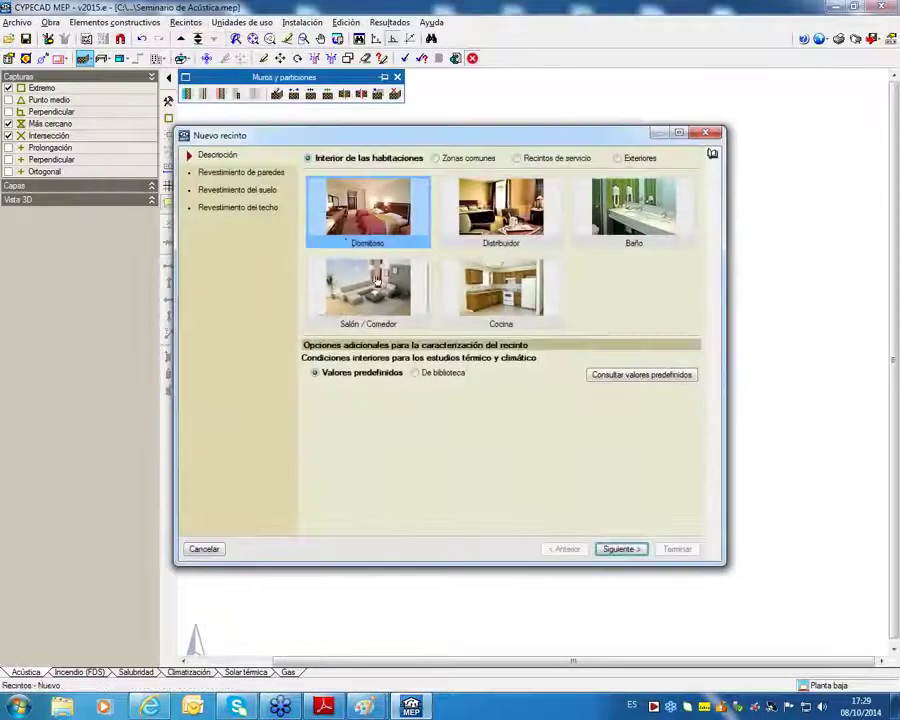
click(620, 549)
click(622, 548)
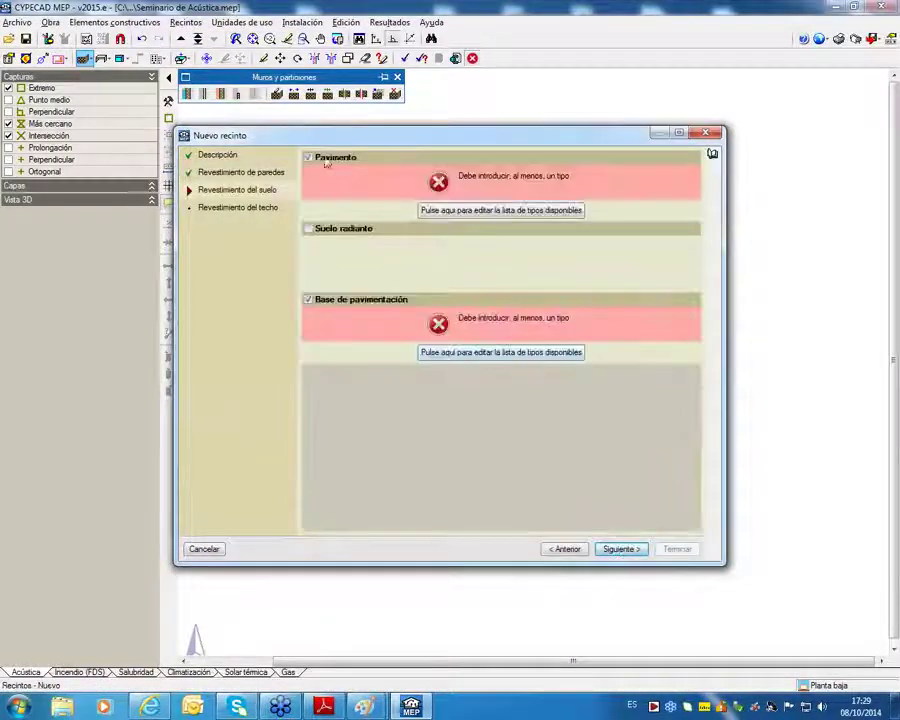
click(326, 159)
click(326, 299)
click(619, 548)
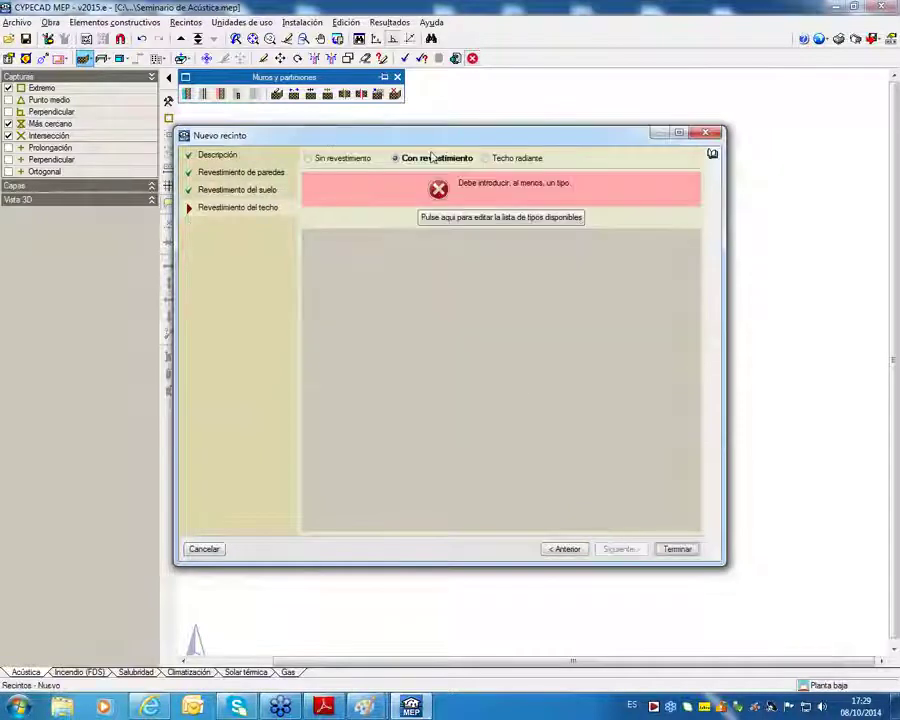
click(340, 160)
click(676, 549)
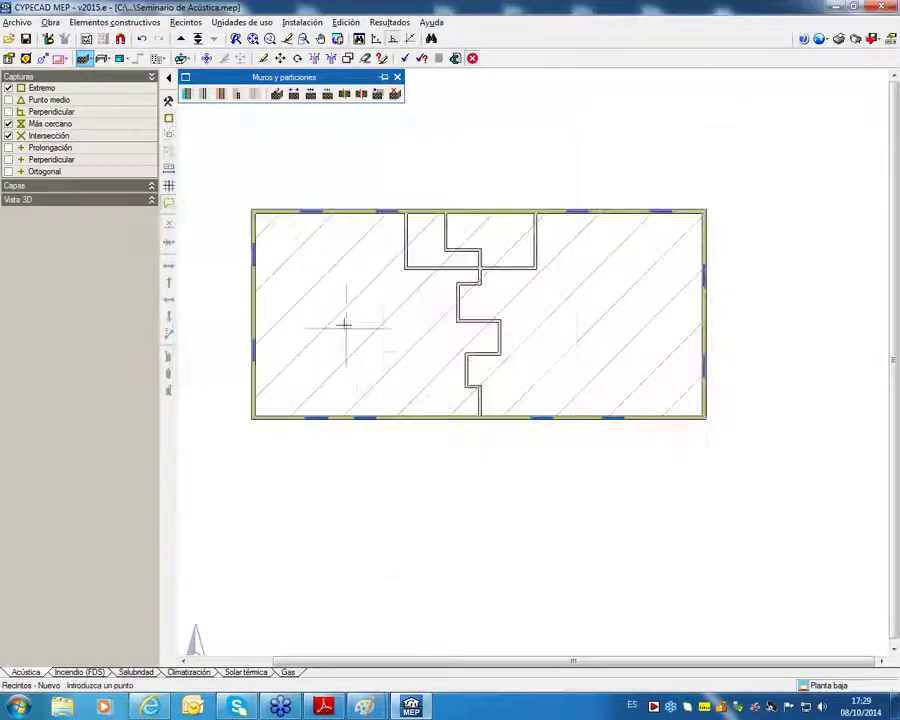
Insert the bedroom in the two large spaces, with references Dormi1 on the left and Dormi2 on the right.
click(344, 322)
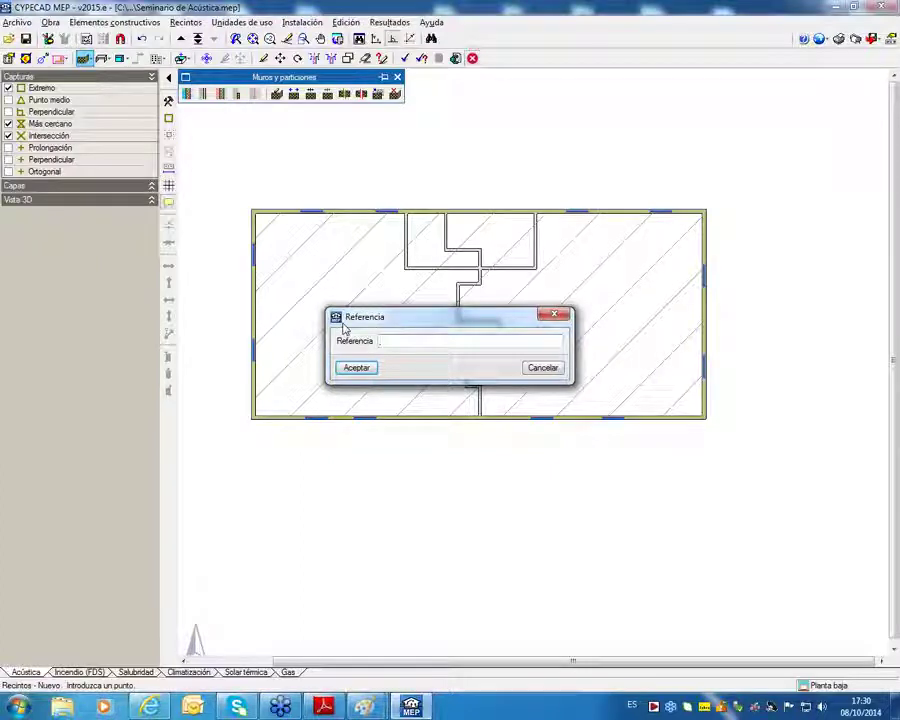
text(mi1)
key(Return)
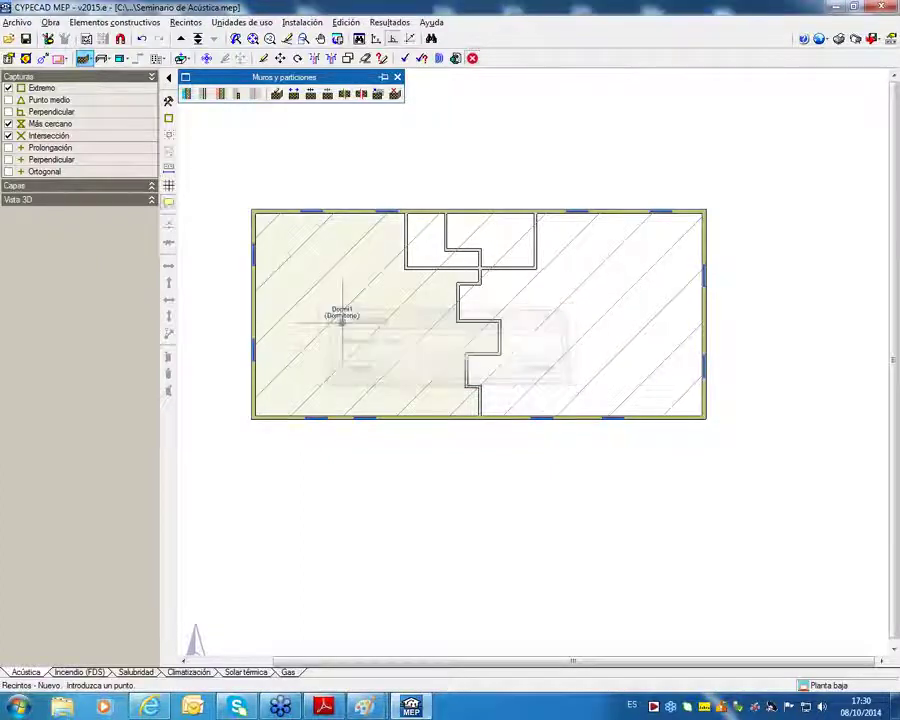
click(647, 354)
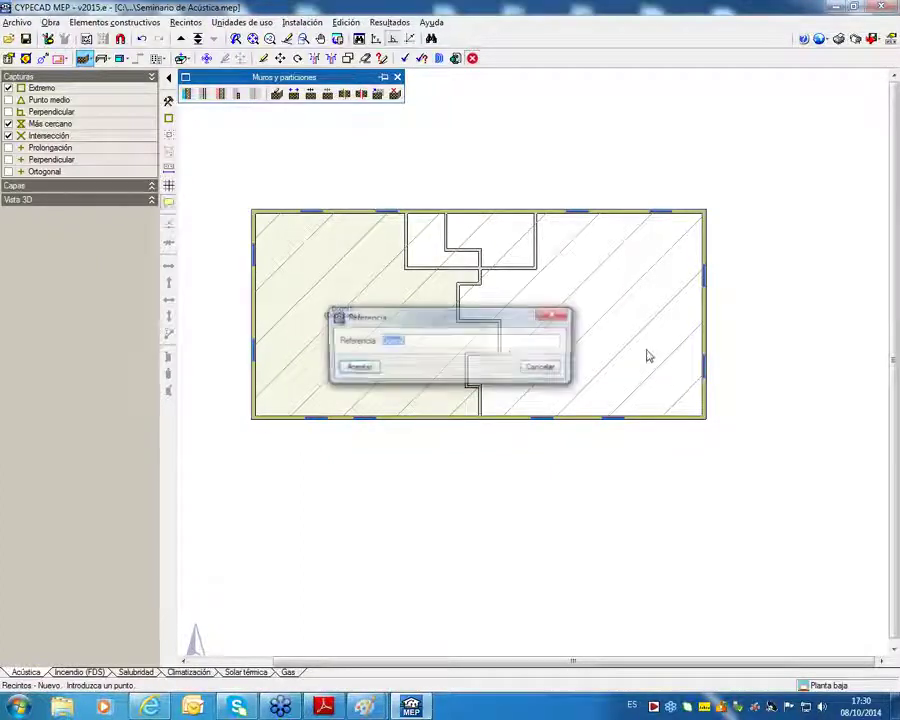
click(357, 367)
Switch the room type to Baño and insert it in the two small upper spaces with references baño1 and baño2.
click(400, 314)
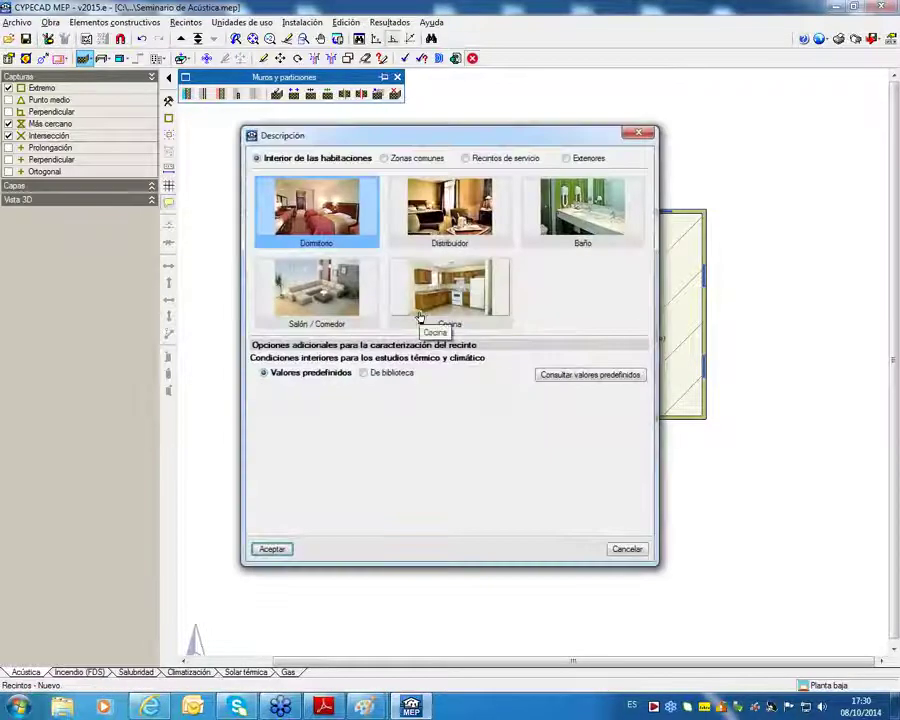
click(609, 237)
click(287, 550)
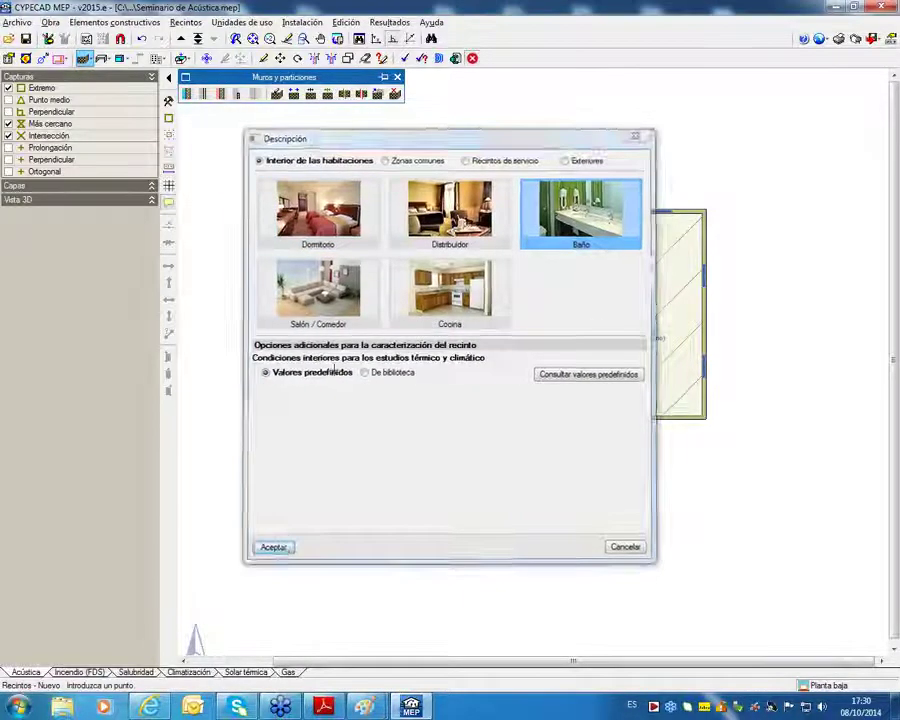
click(428, 250)
text(baño1)
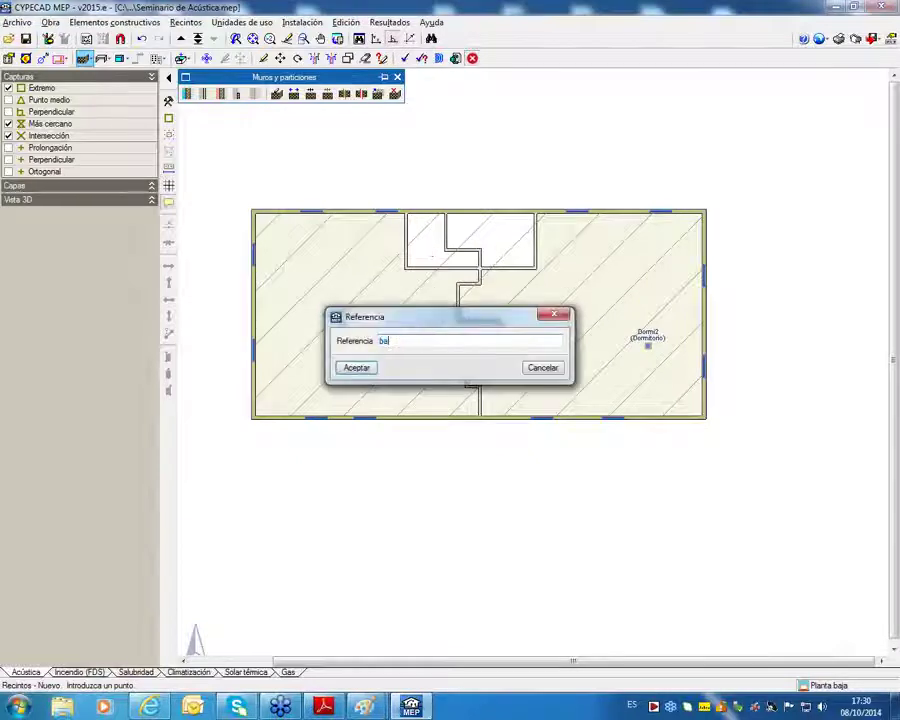
key(Return)
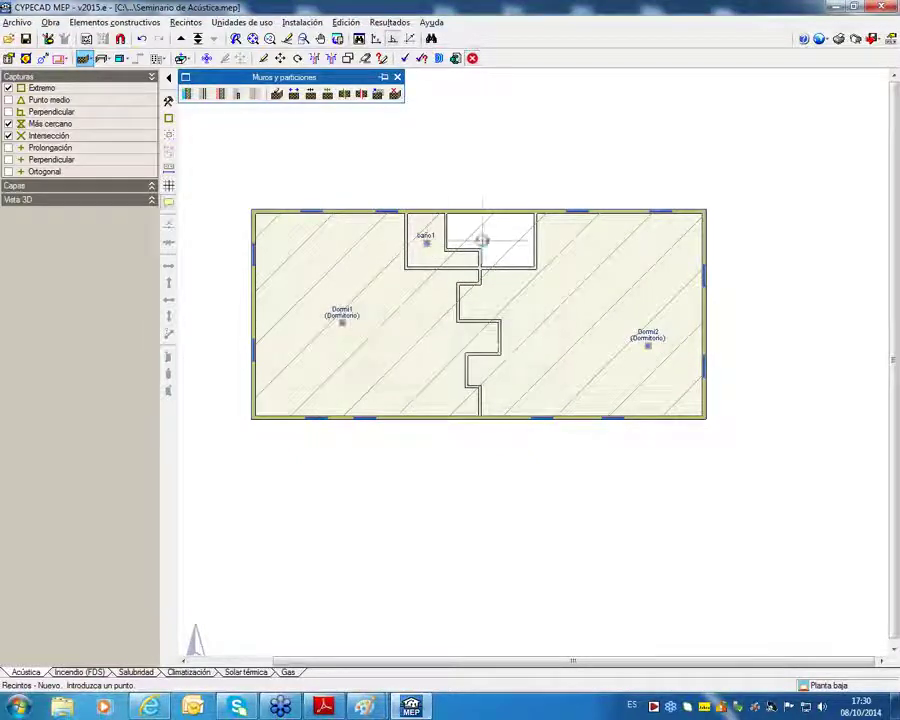
click(480, 239)
text(baño2)
click(352, 367)
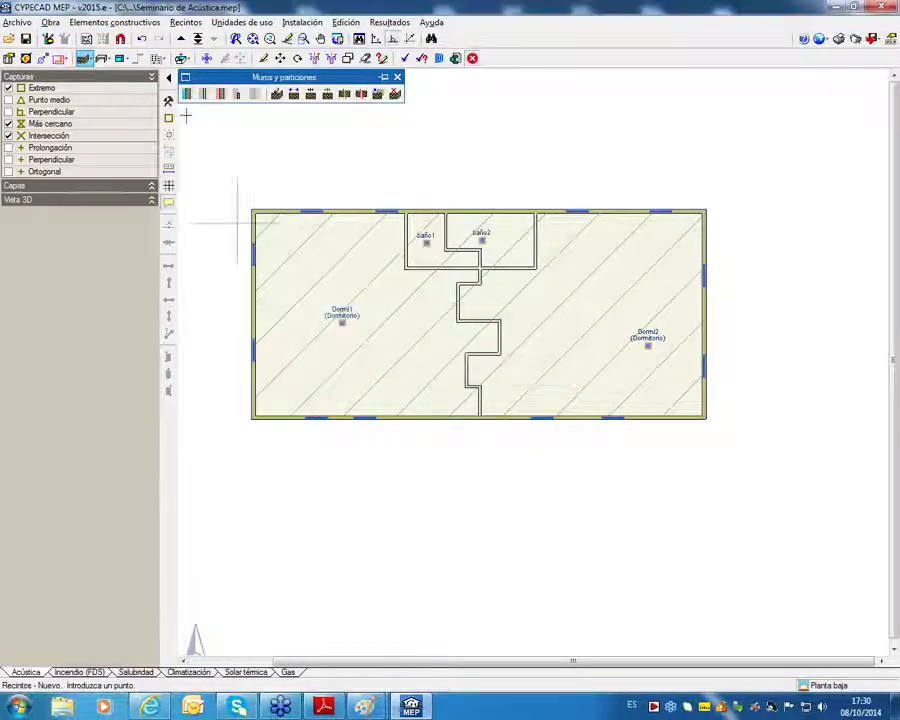
Review the acoustic room types and their interaction table in the project's general acoustic data, leaving without changes.
click(50, 22)
click(86, 69)
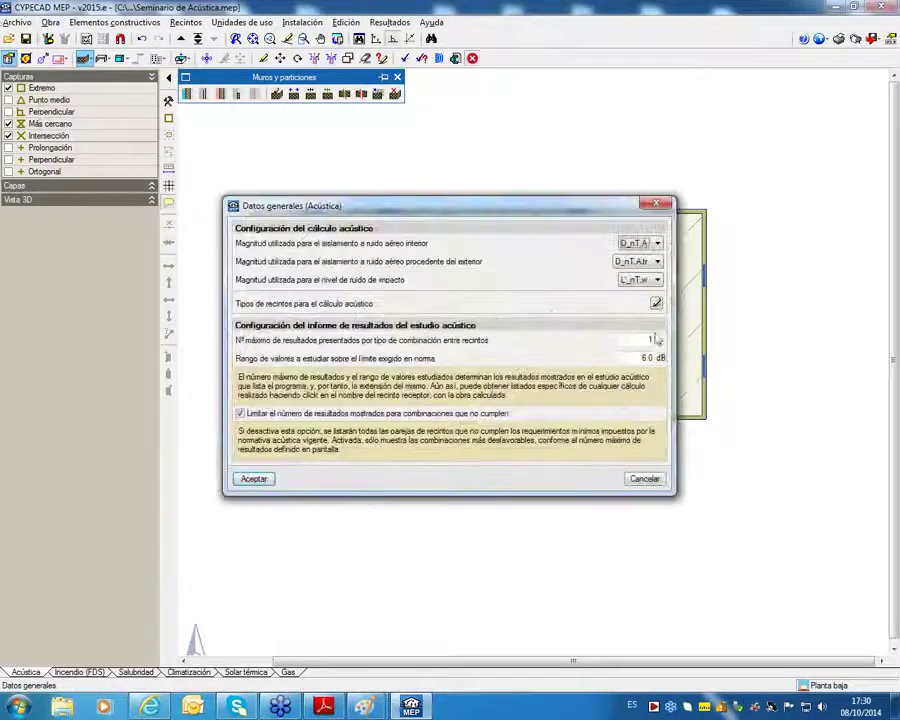
click(650, 301)
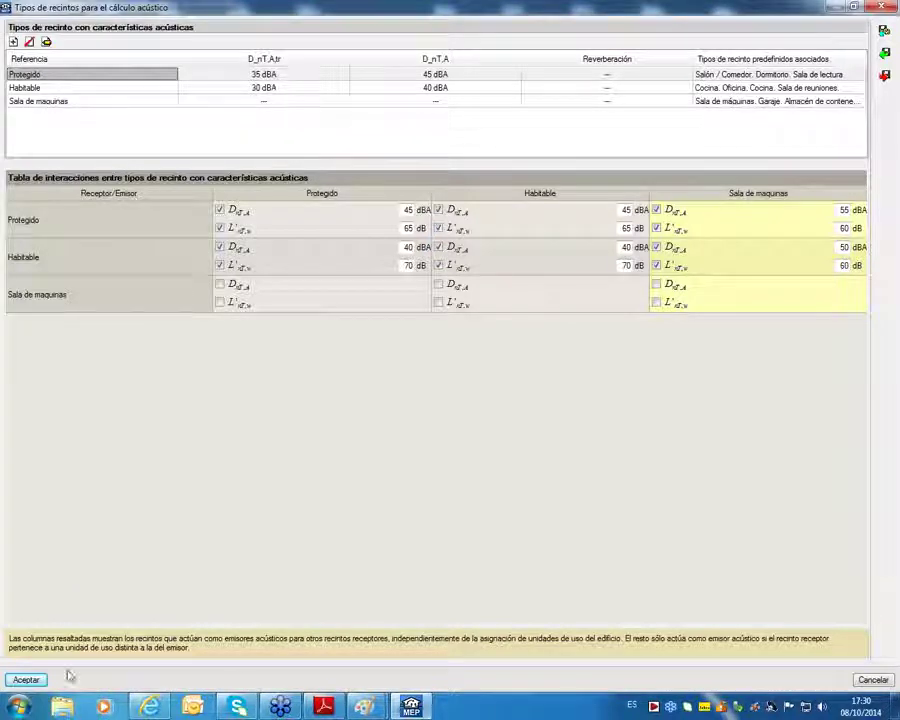
click(873, 679)
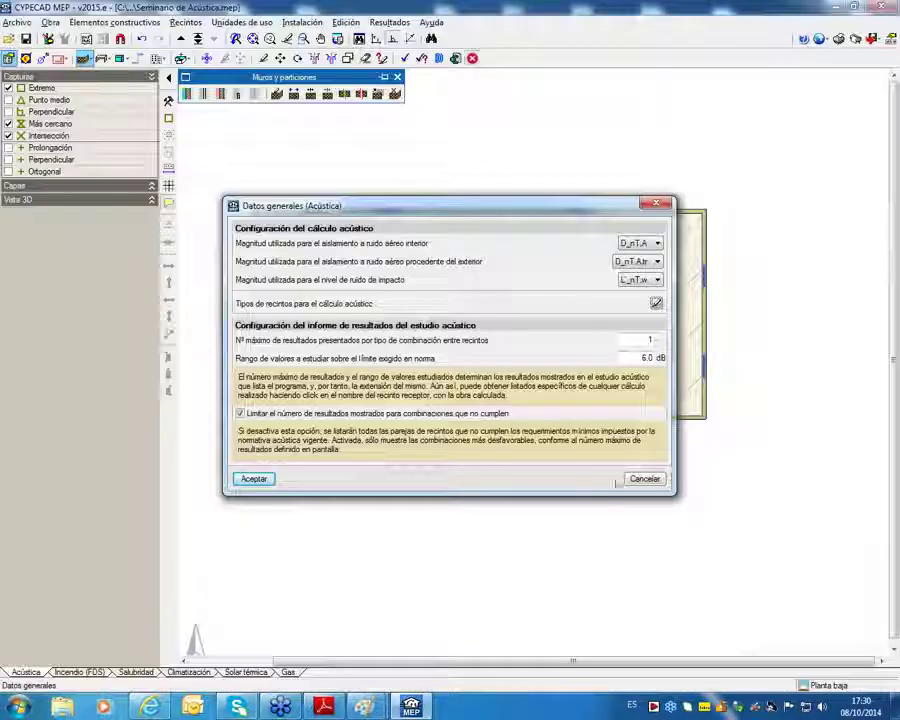
click(643, 478)
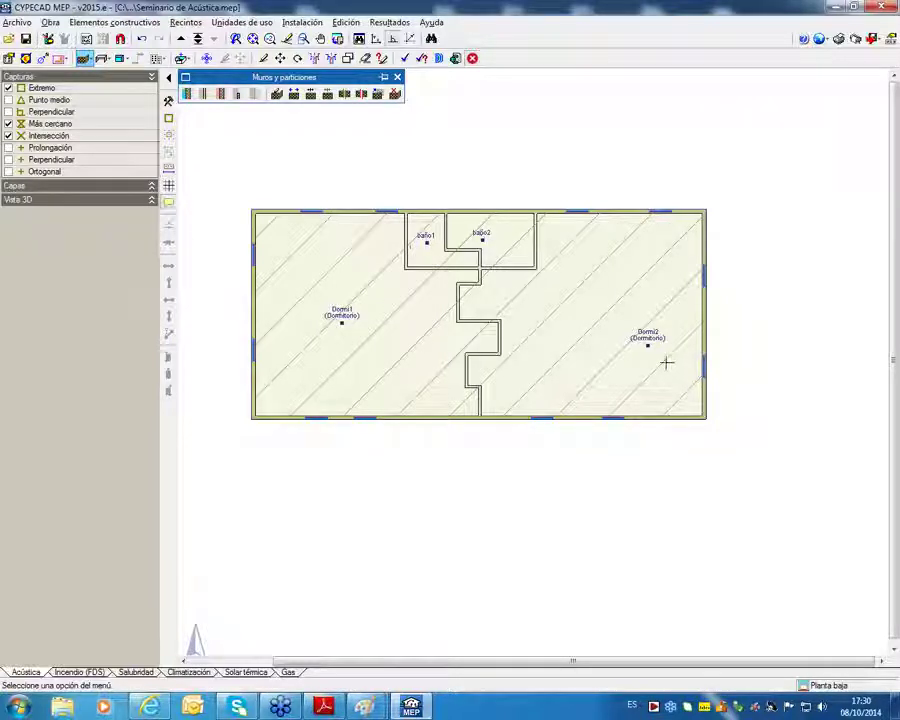
Create the use unit Habitación1 of type Habitación and assign the Dormi1 and baño1 rooms to it.
click(216, 22)
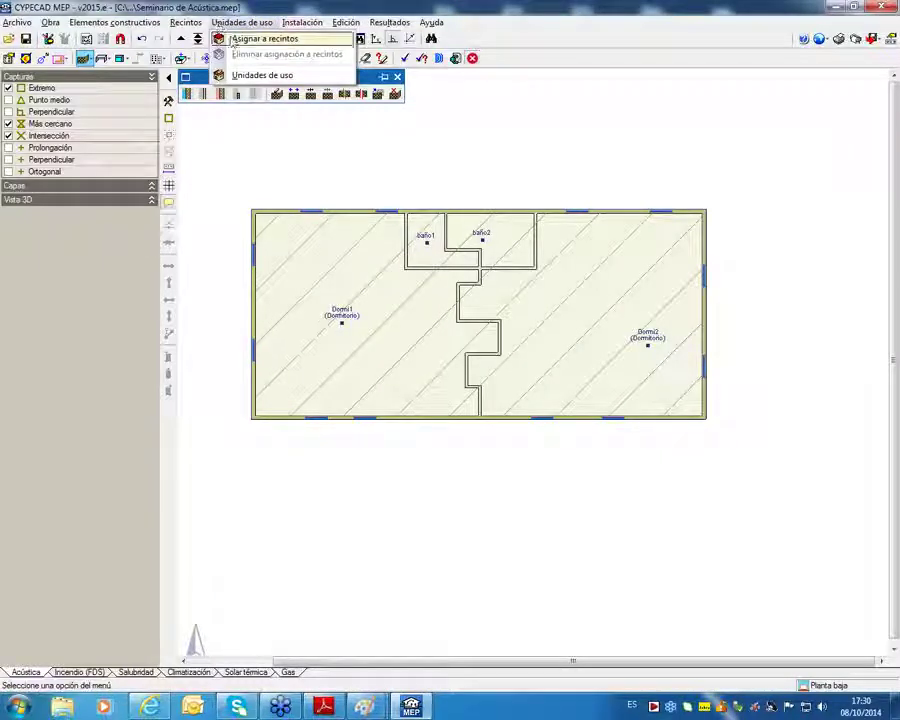
click(233, 40)
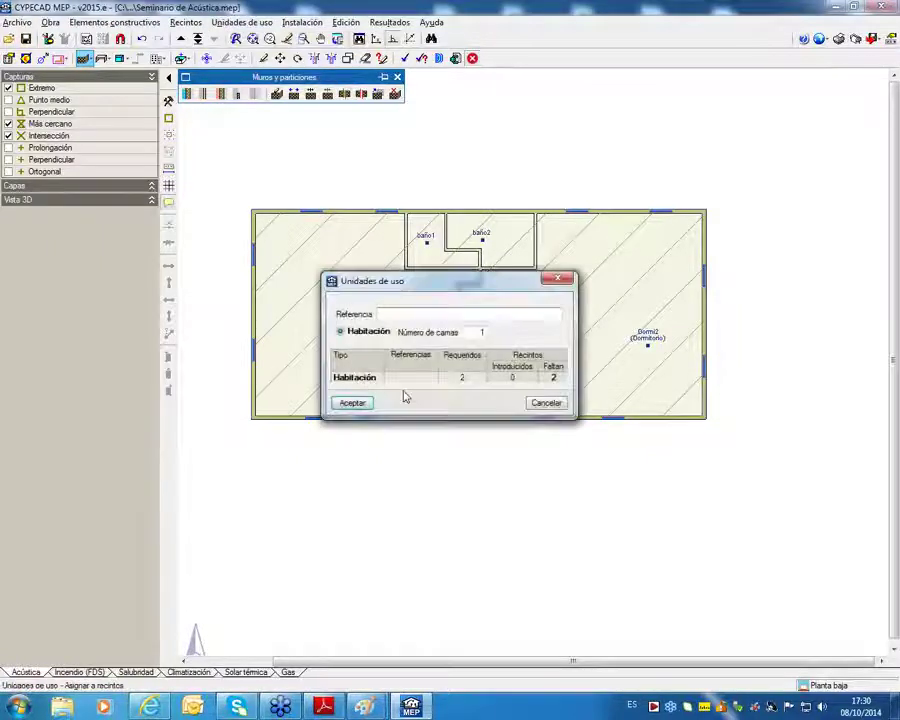
text(H)
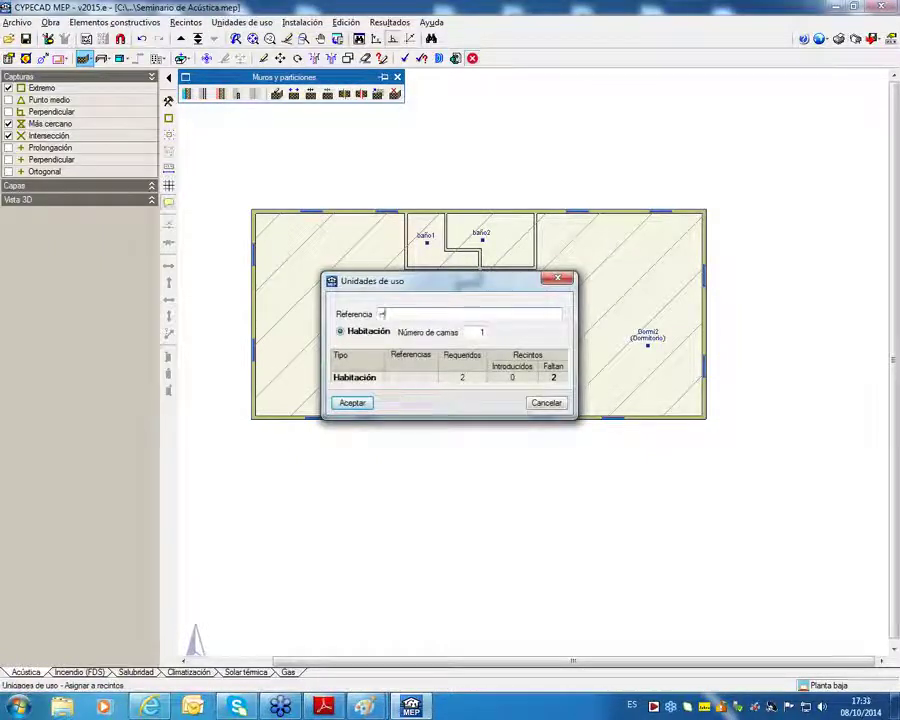
text(abitación1)
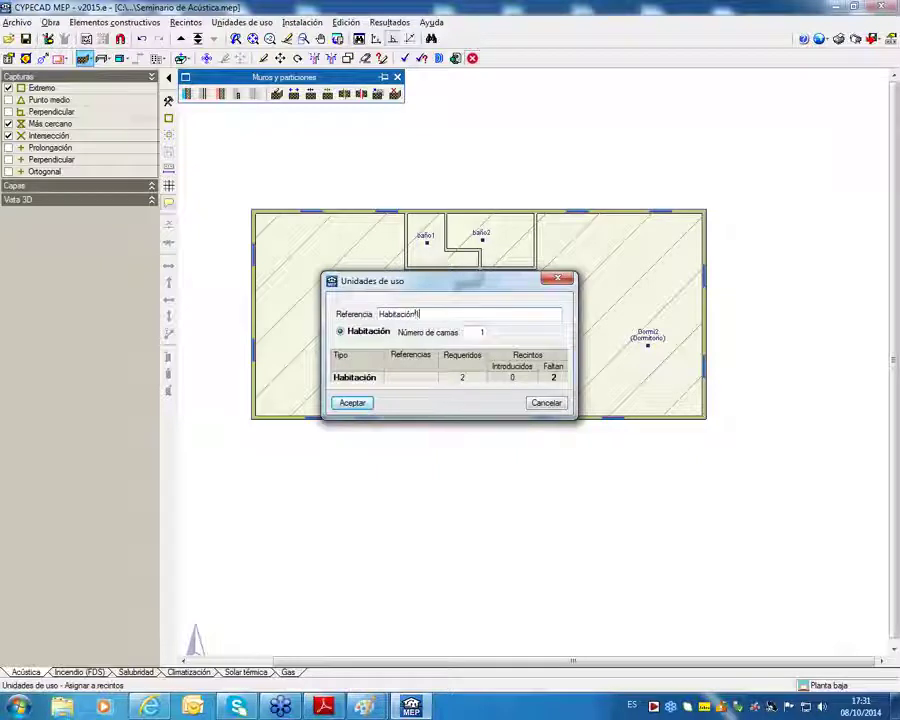
click(352, 402)
click(361, 348)
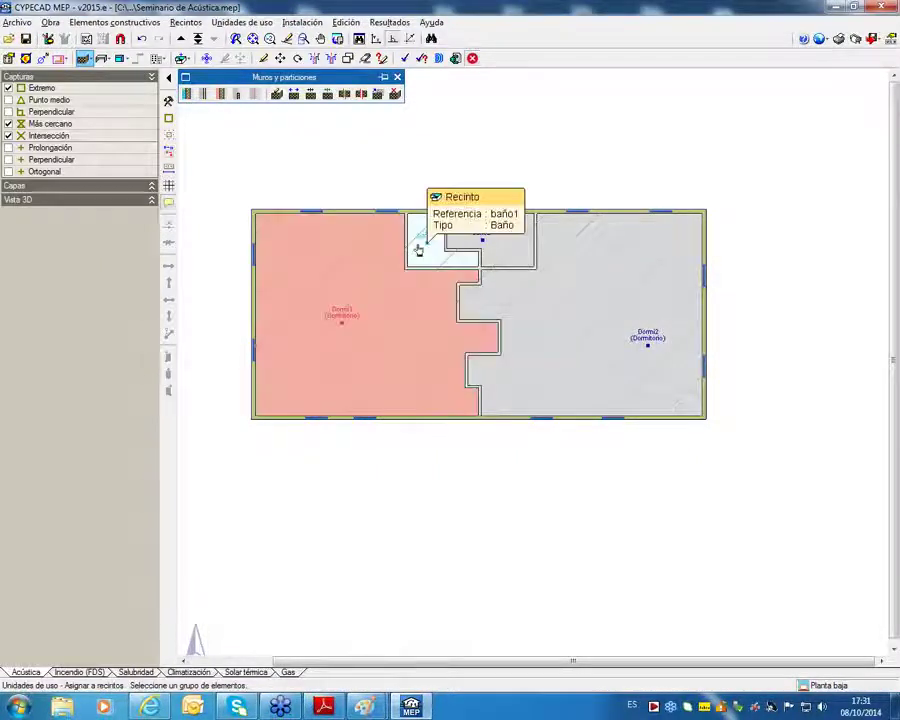
click(419, 250)
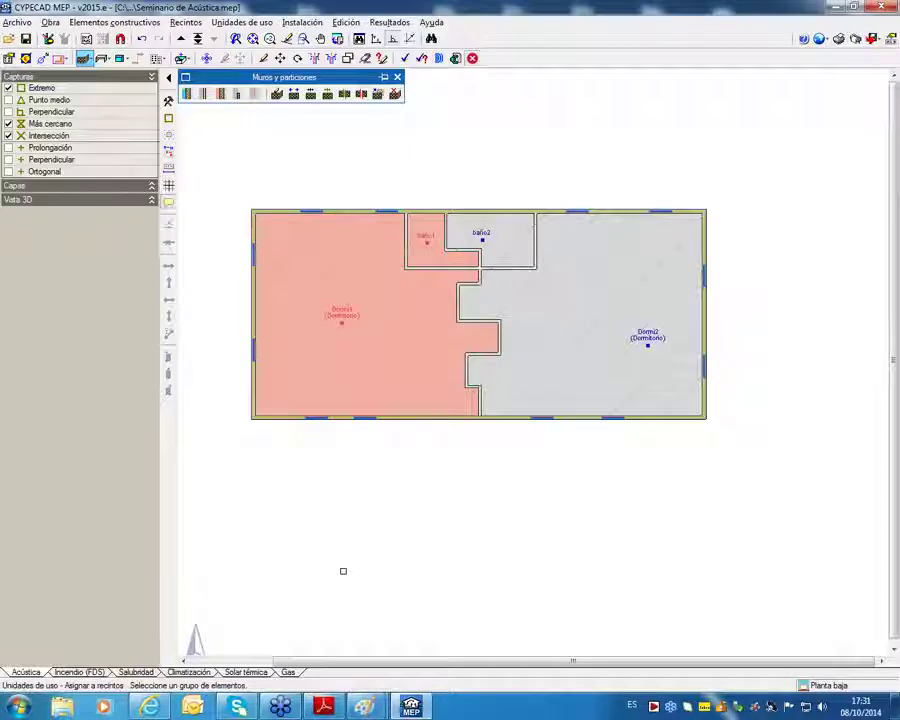
right_click(343, 571)
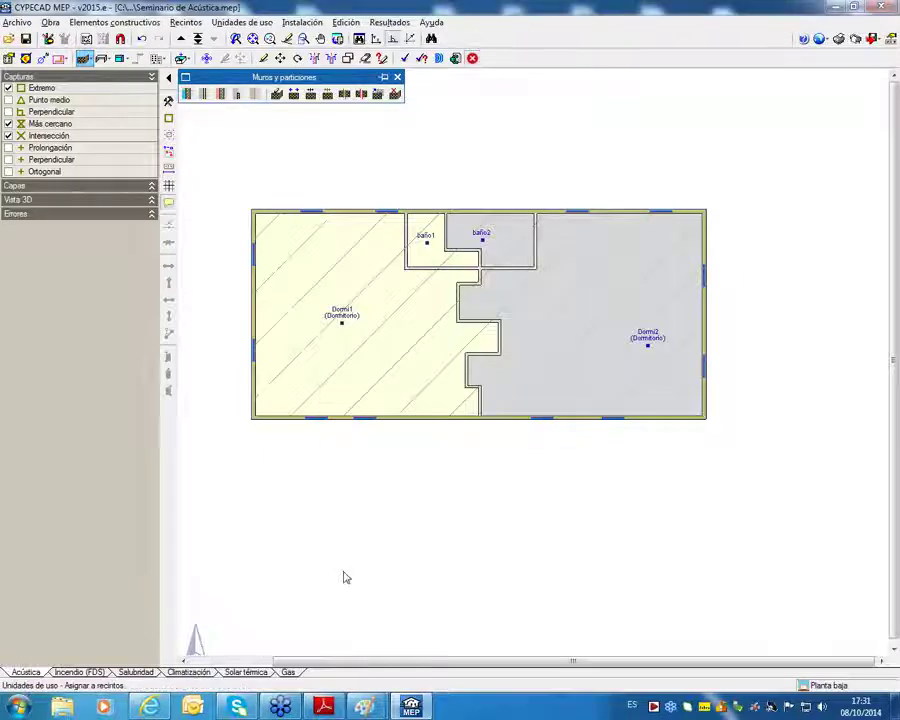
Add another use unit with reference Habitación2 and assign the baño2 and Dormi2 rooms to it.
click(455, 341)
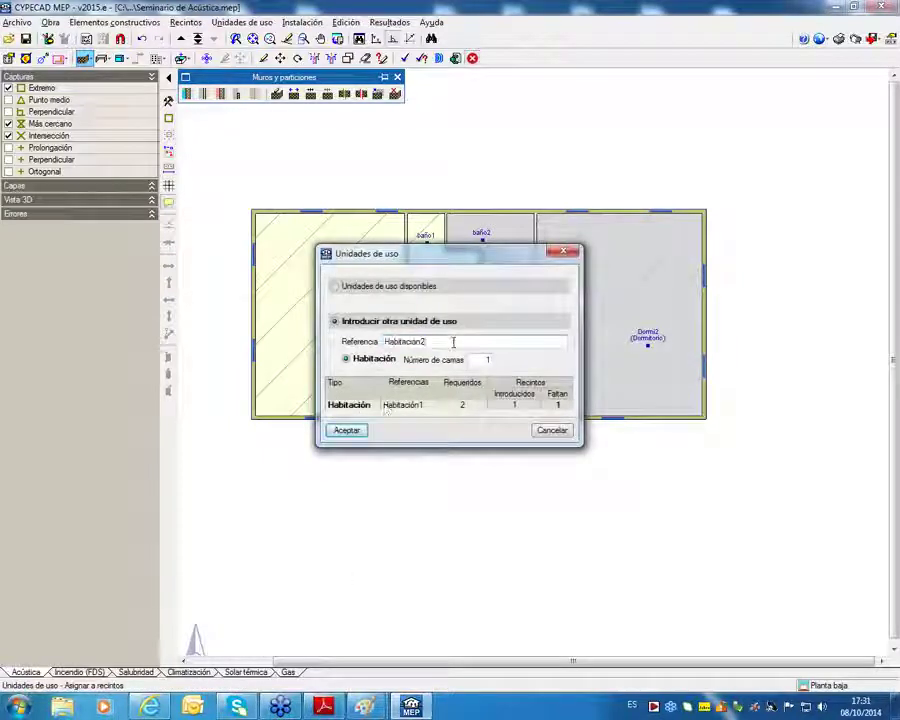
click(340, 430)
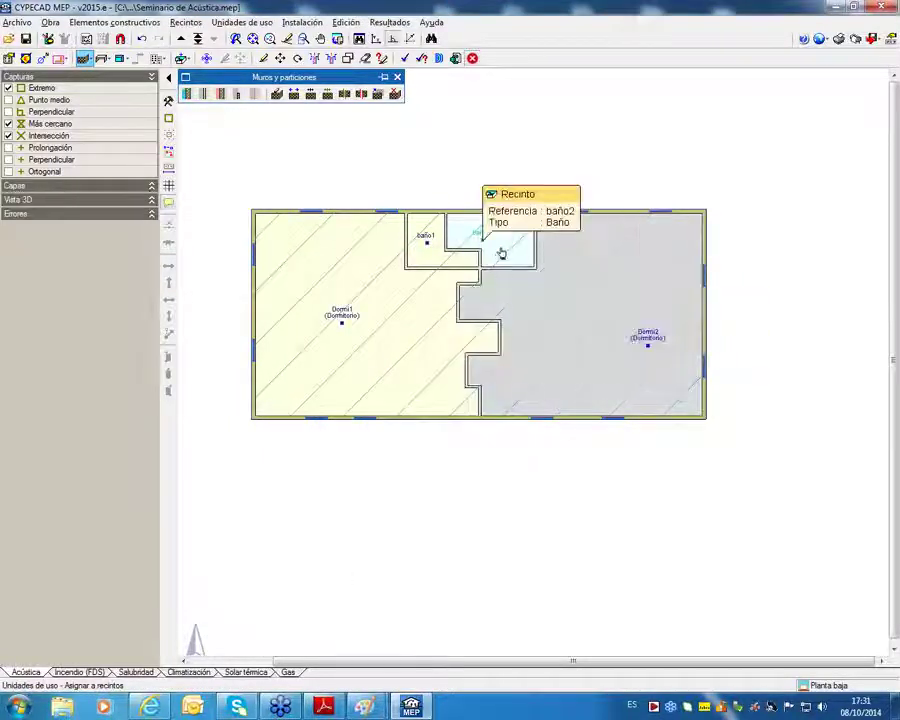
click(501, 251)
click(602, 304)
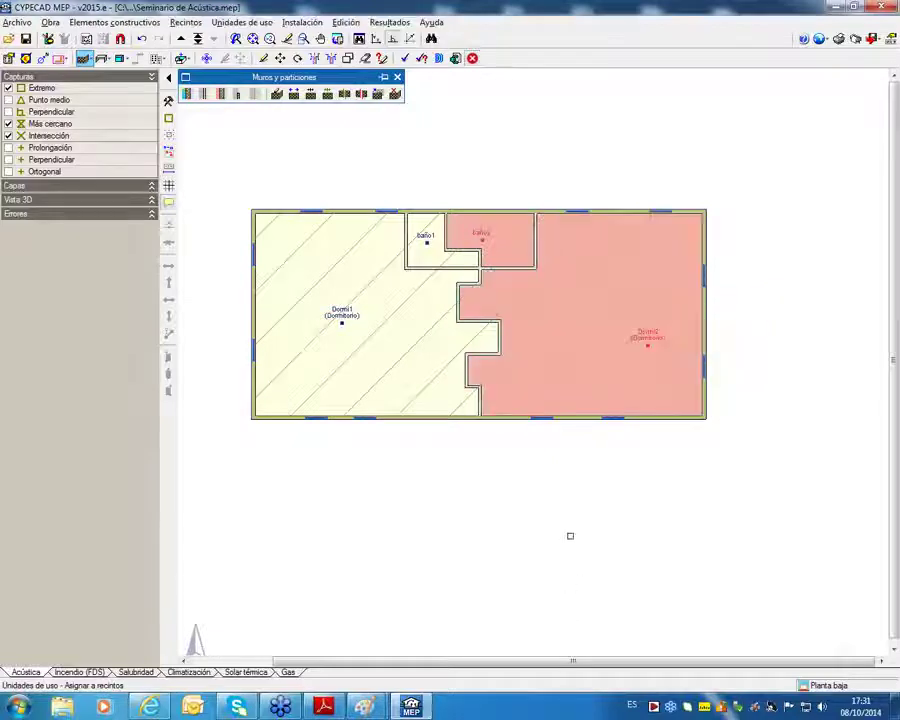
right_click(570, 536)
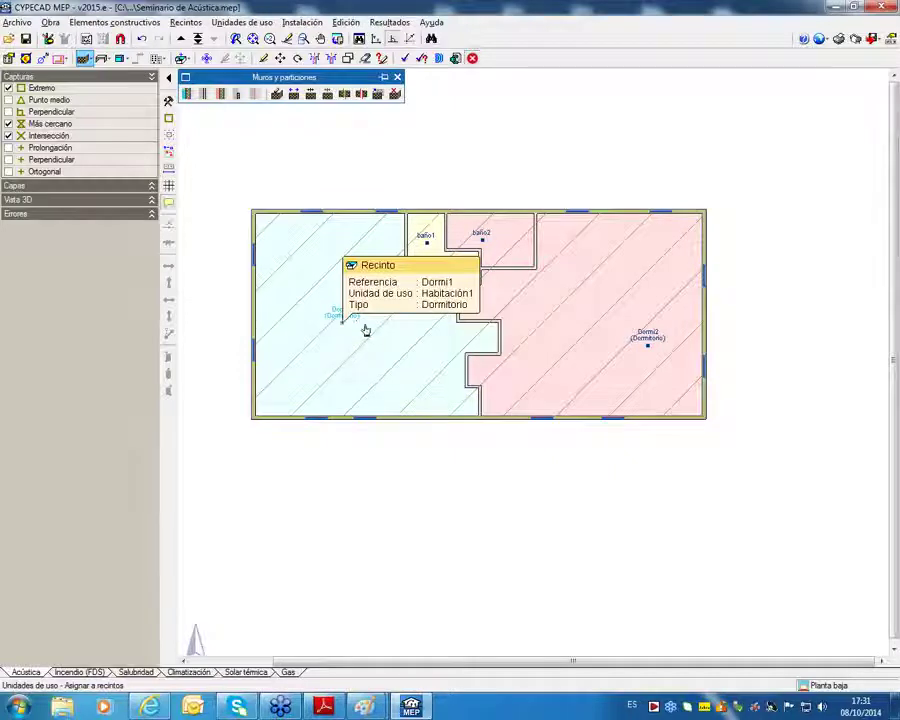
click(609, 336)
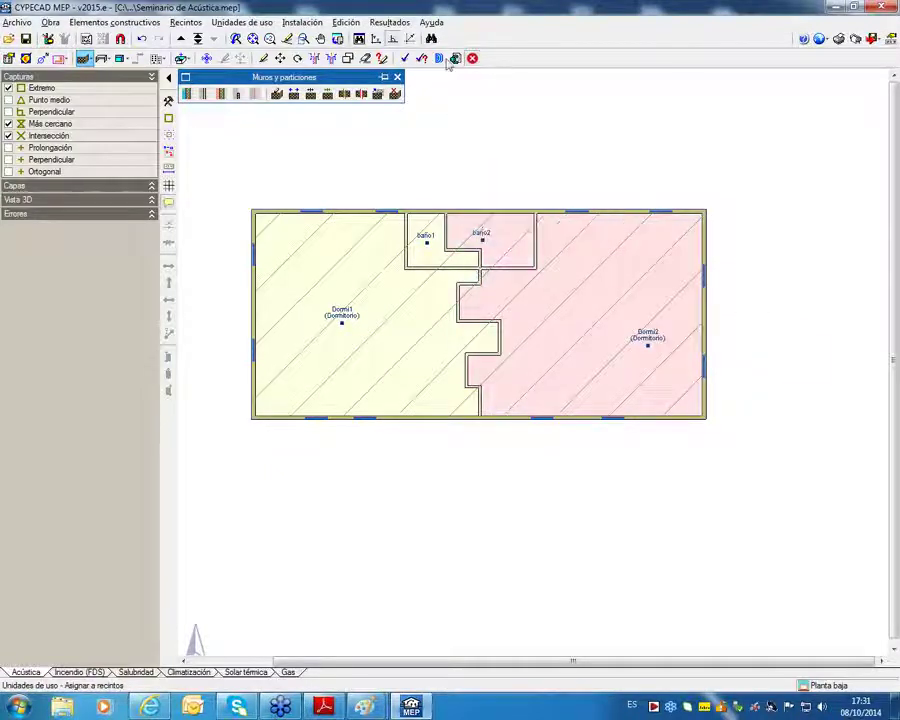
Calculate the acoustic study of the building and check the result marker of the Dormi1 bedroom.
scroll(604, 164, up, 2)
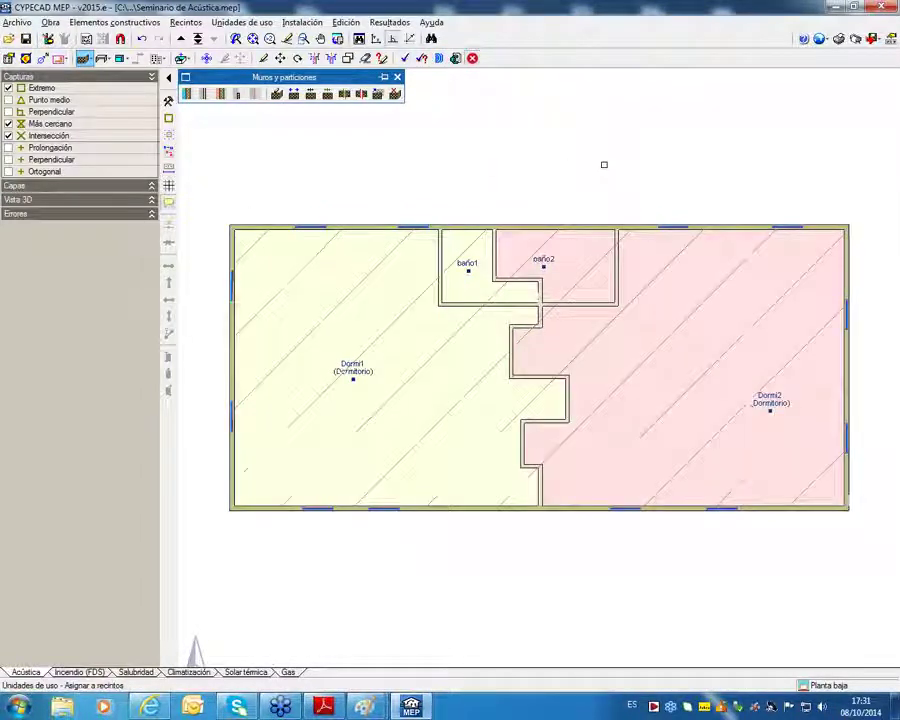
click(405, 58)
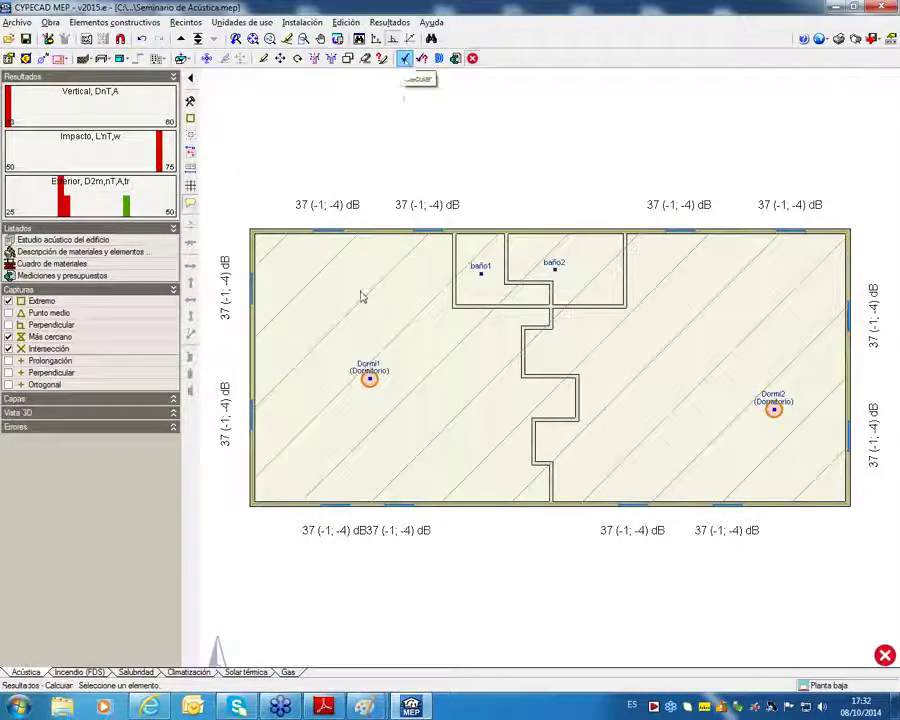
click(369, 380)
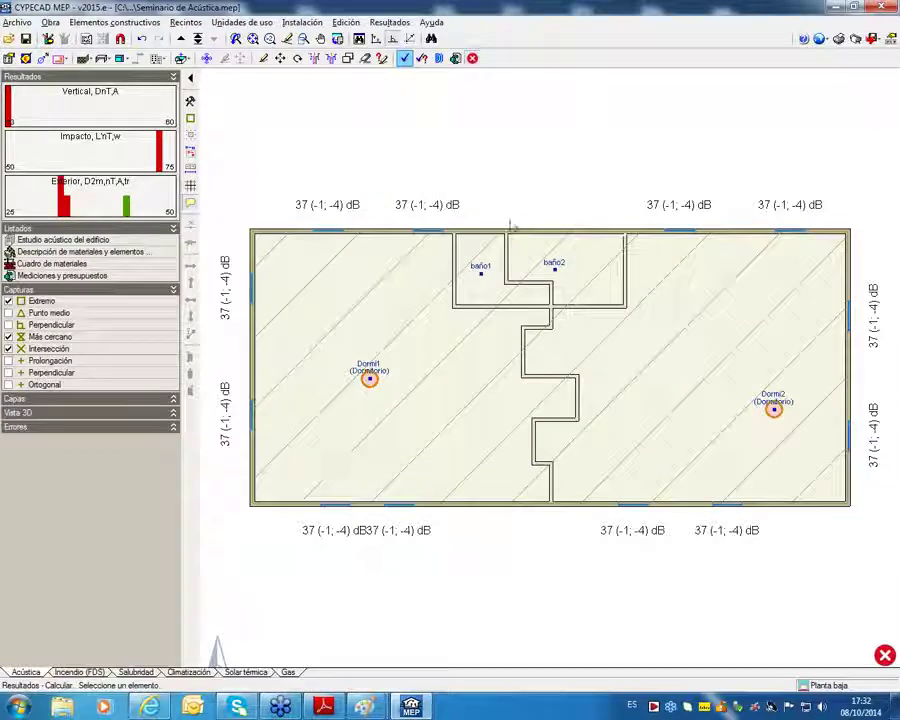
mouse_move(368, 386)
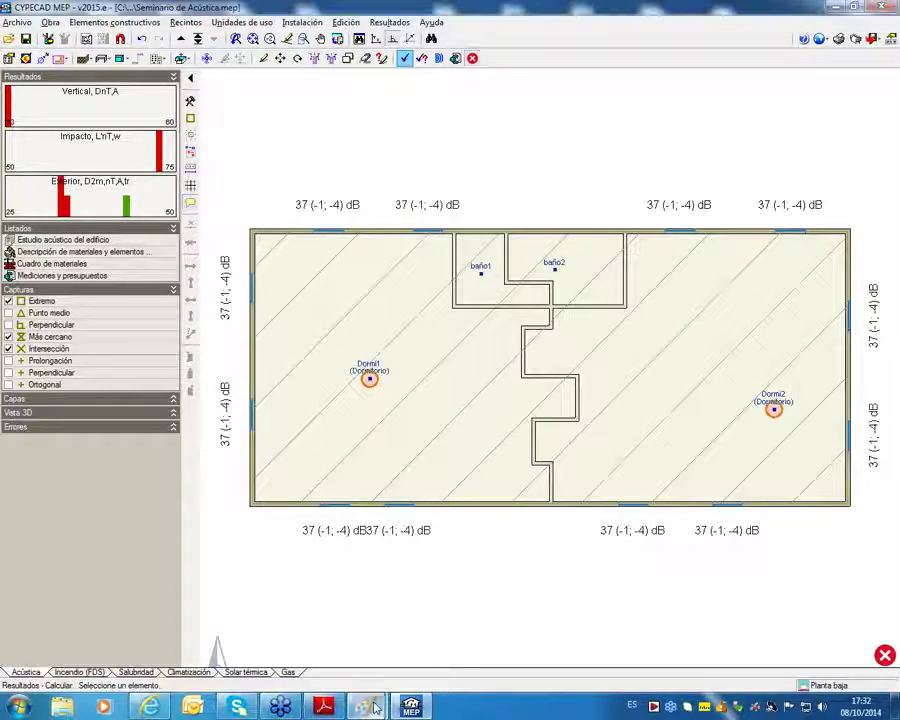
Switch to the Paint capture of the Dormi1 results and mark the exterior airborne noise values with arrows and circles.
mouse_move(366, 707)
click(412, 648)
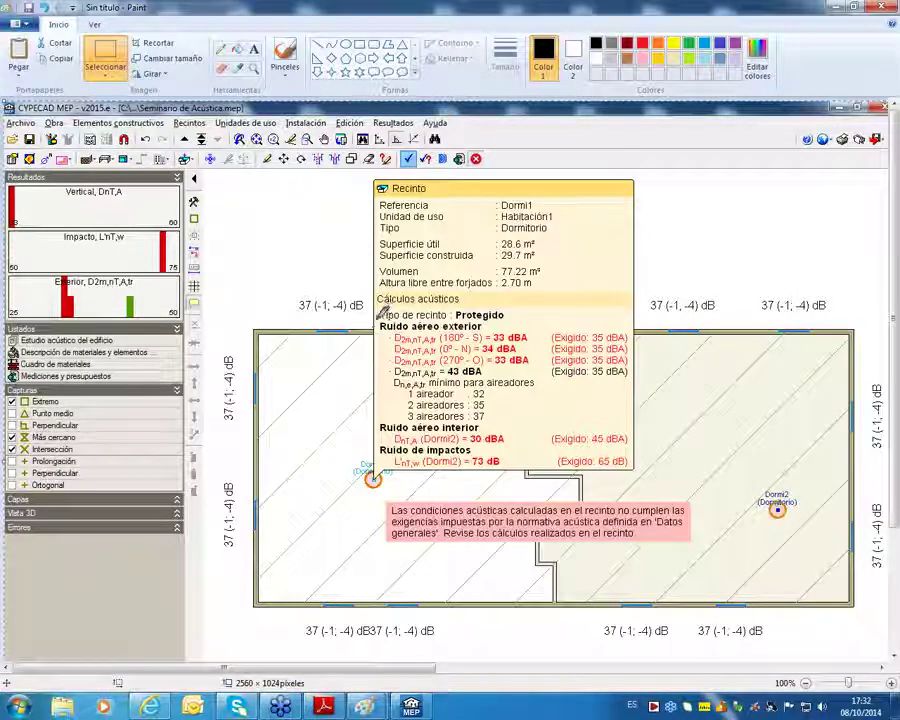
mouse_move(360, 336)
mouse_down()
mouse_move(396, 336)
mouse_move(396, 347)
mouse_up()
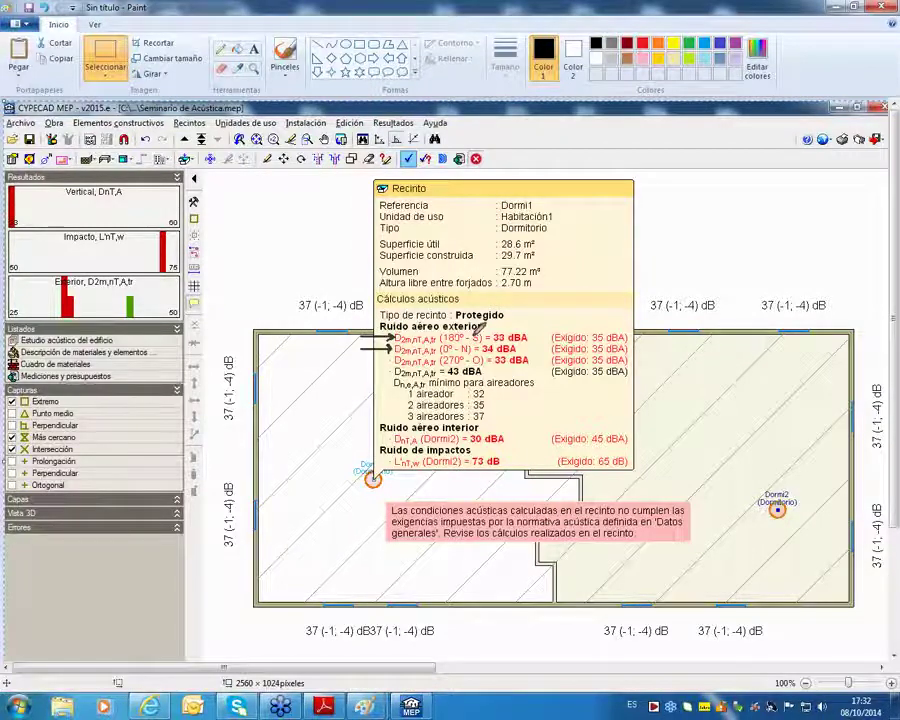
drag(362, 360, 396, 360)
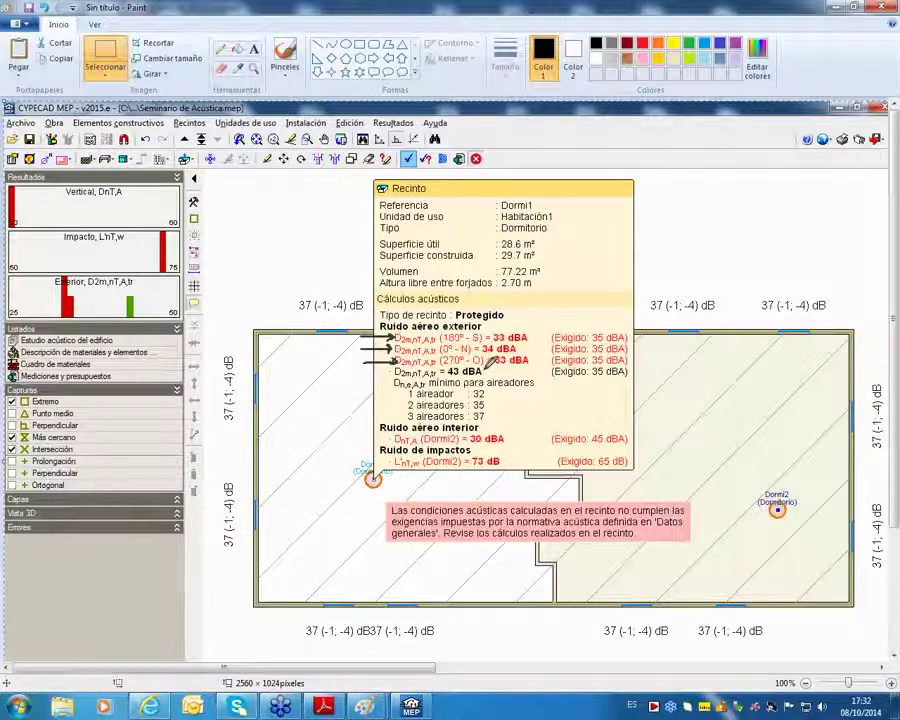
mouse_move(486, 366)
mouse_down()
mouse_move(395, 366)
mouse_move(430, 378)
mouse_move(478, 368)
mouse_move(531, 338)
mouse_up()
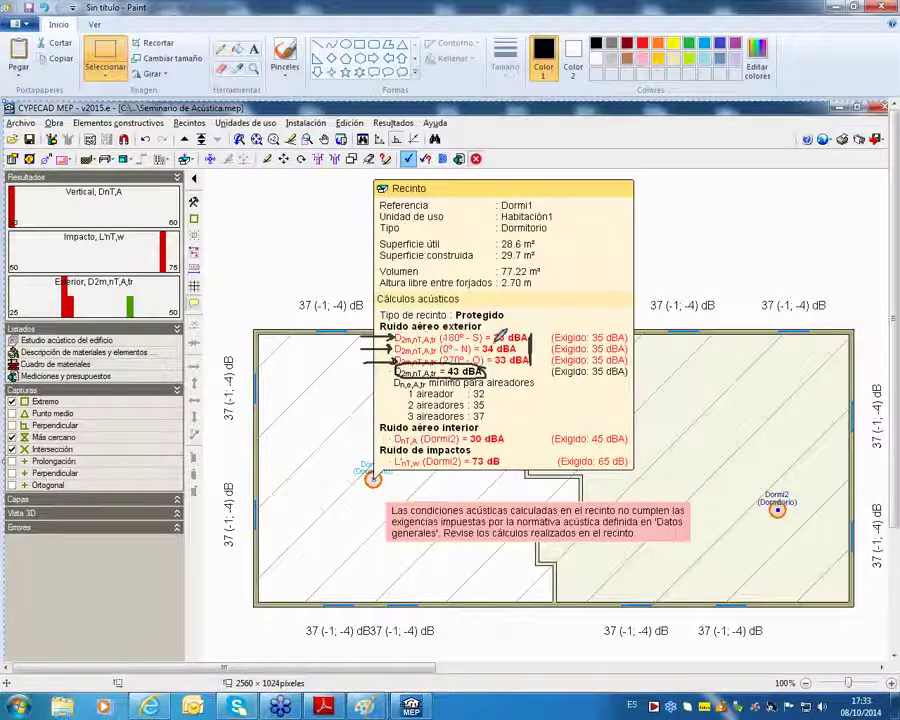
drag(493, 333, 487, 345)
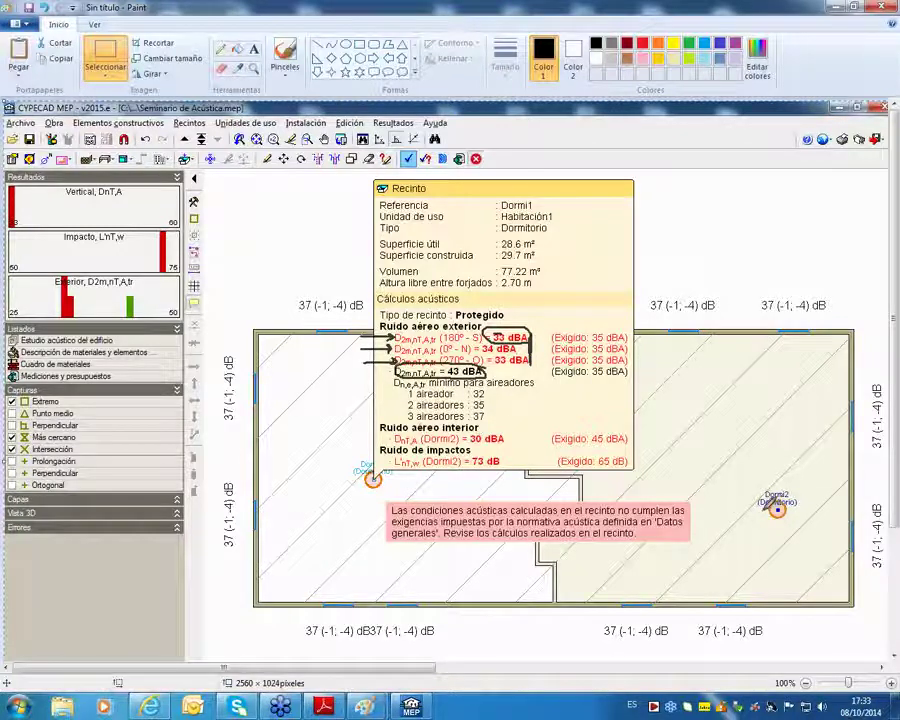
Sketch a noise source in Dormi2 with arrows towards Dormi1, and circle the interior airborne and impact noise values.
mouse_move(764, 511)
mouse_down()
mouse_move(400, 510)
mouse_move(426, 514)
mouse_up()
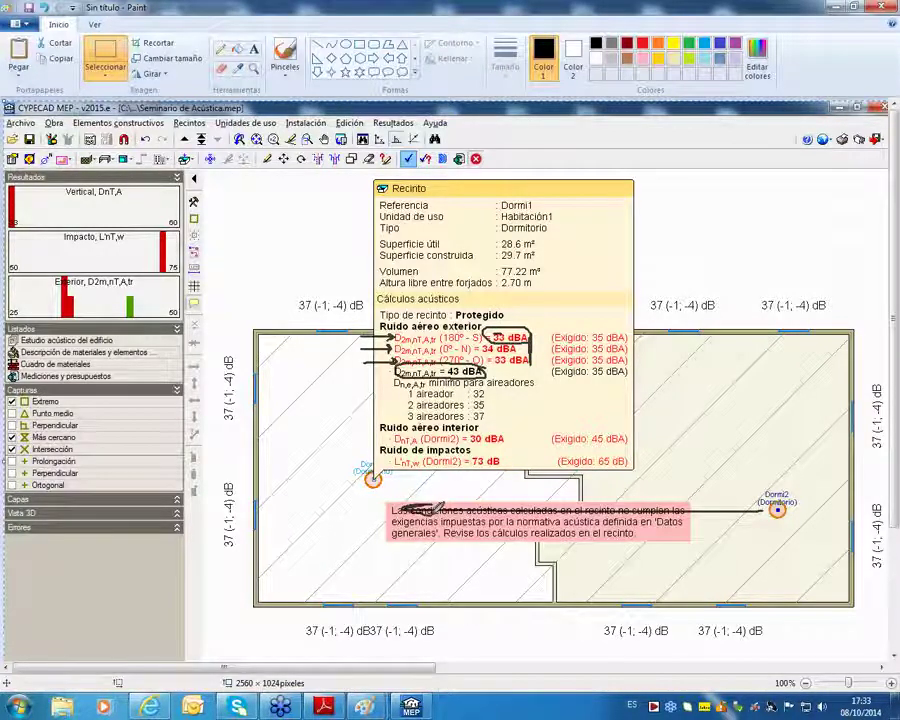
mouse_move(612, 431)
mouse_down()
mouse_move(558, 439)
mouse_move(626, 443)
mouse_move(620, 426)
mouse_up()
mouse_move(506, 430)
mouse_down()
mouse_move(472, 443)
mouse_move(508, 430)
mouse_up()
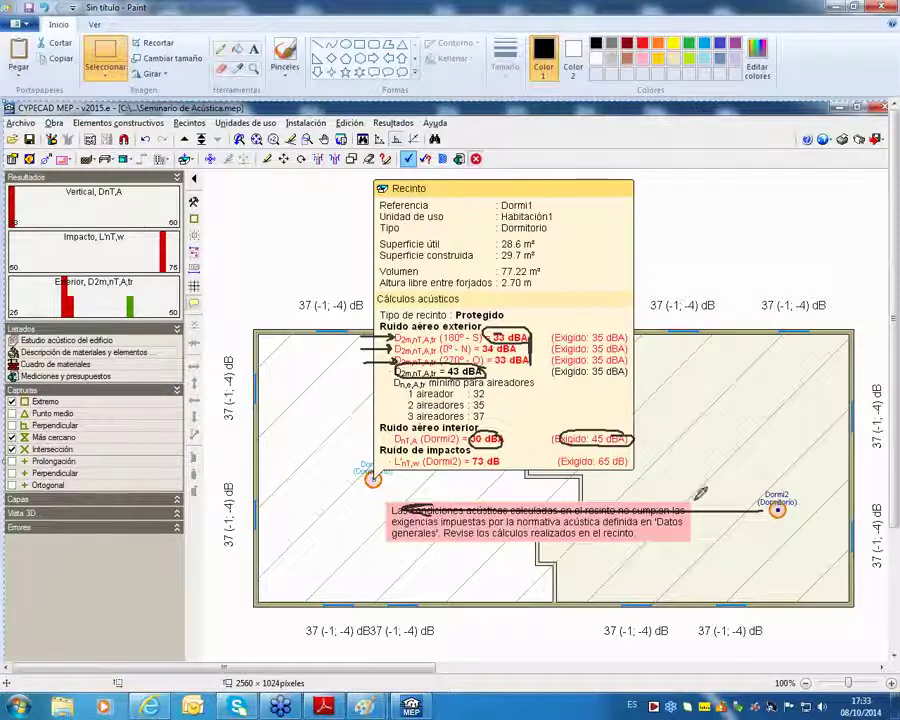
mouse_move(722, 452)
mouse_down()
mouse_move(683, 468)
mouse_move(706, 464)
mouse_move(665, 372)
mouse_move(690, 468)
mouse_move(785, 420)
mouse_move(700, 552)
mouse_move(656, 520)
mouse_move(643, 468)
mouse_move(678, 509)
mouse_move(734, 485)
mouse_move(728, 395)
mouse_move(745, 375)
mouse_move(745, 402)
mouse_up()
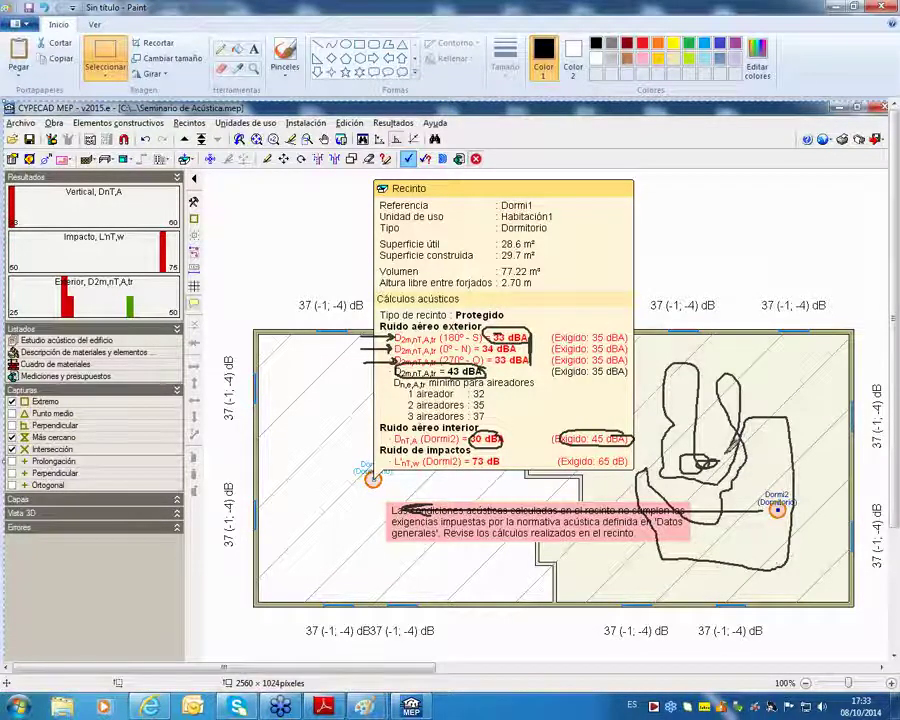
drag(641, 562, 489, 559)
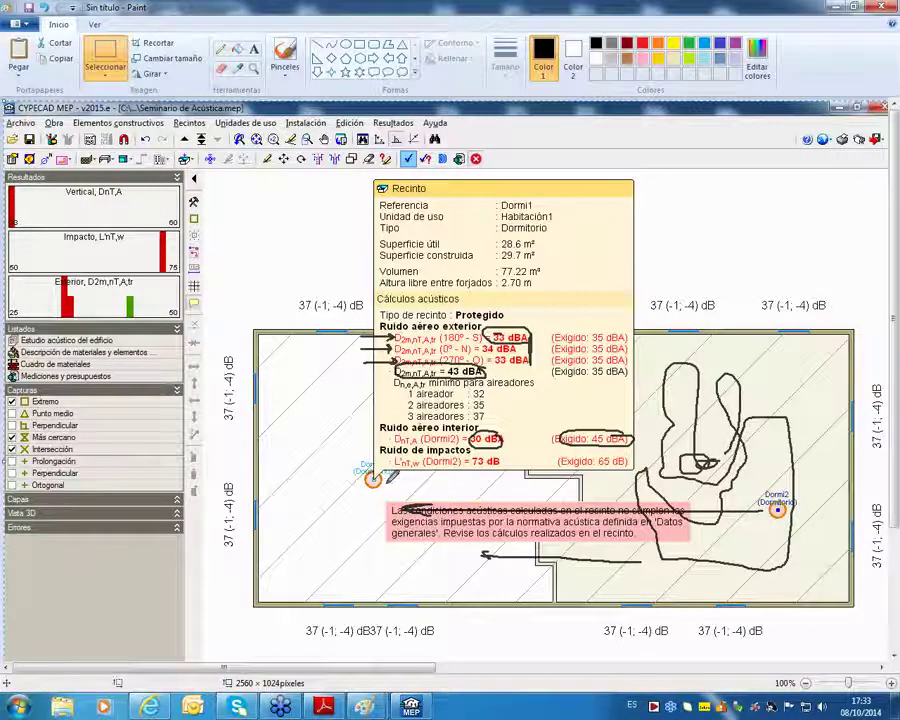
mouse_move(497, 457)
mouse_down()
mouse_move(478, 458)
mouse_move(500, 465)
mouse_move(497, 458)
mouse_up()
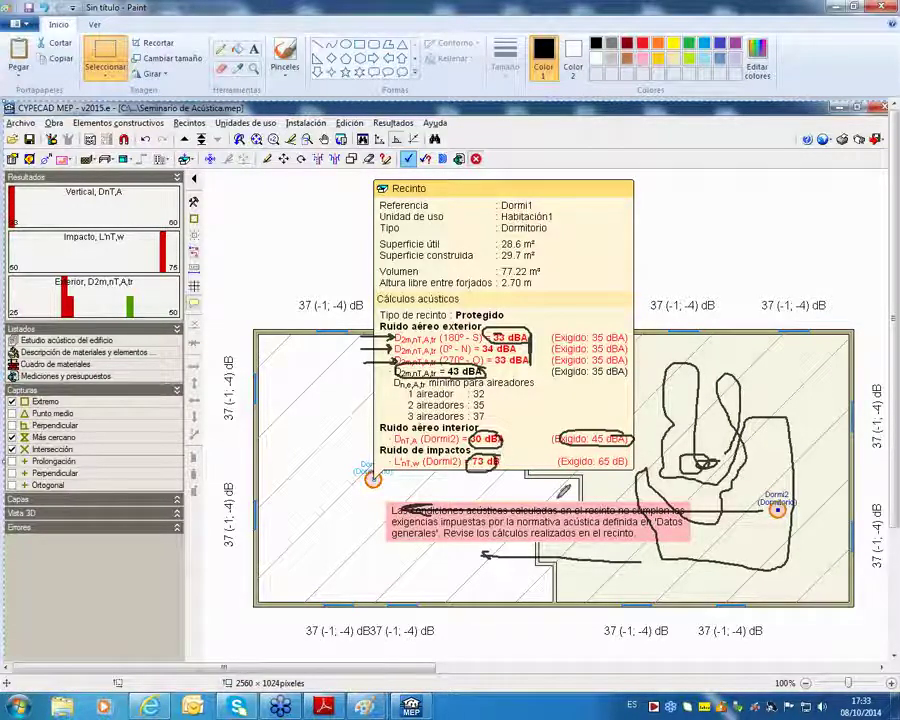
drag(624, 455, 634, 461)
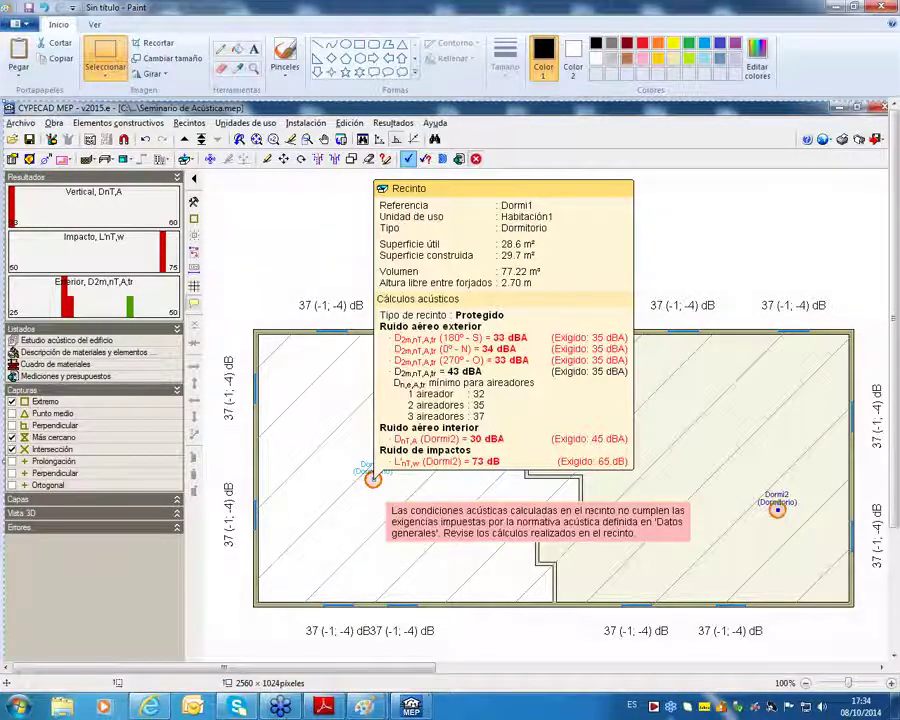
Switch to CYPECAD MEP, open the detailed results of room Dormi1 and review its description of materials and construction elements.
click(411, 706)
mouse_move(368, 382)
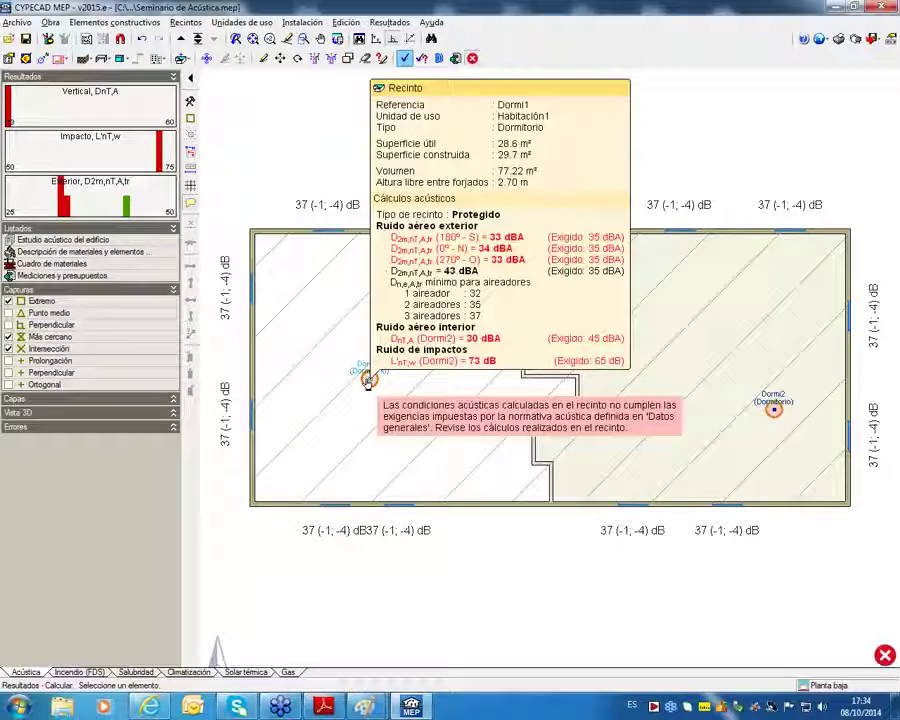
click(368, 378)
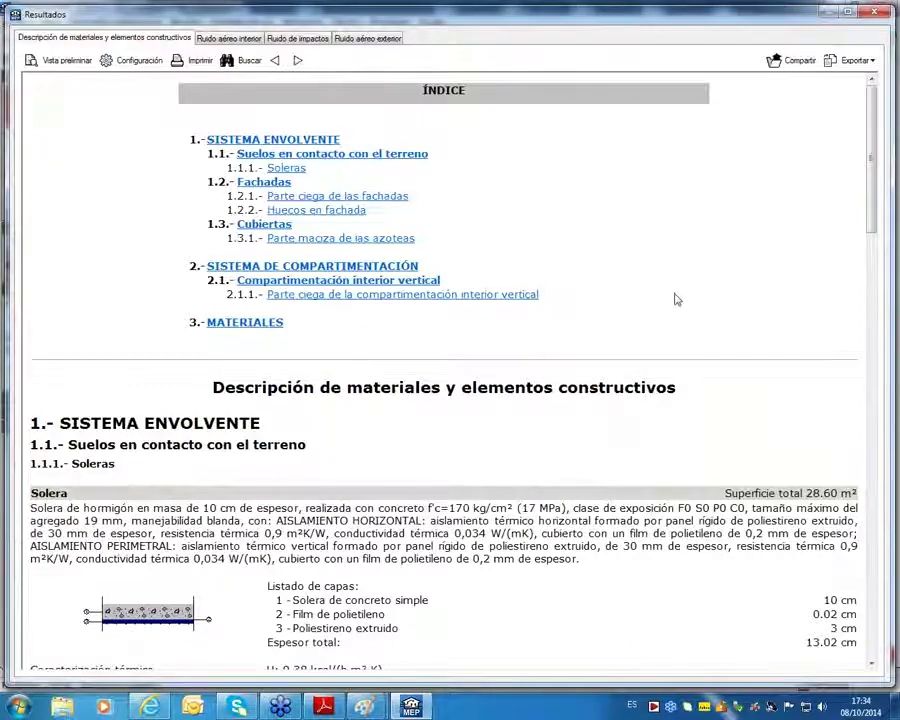
scroll(677, 298, down, 5)
scroll(677, 298, down, 8)
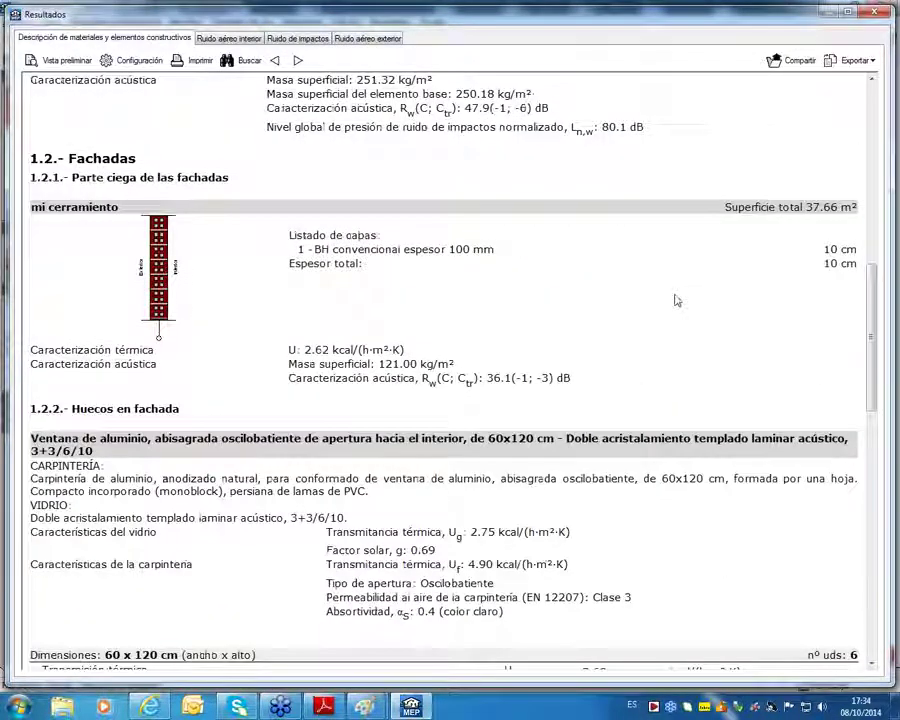
scroll(677, 300, down, 15)
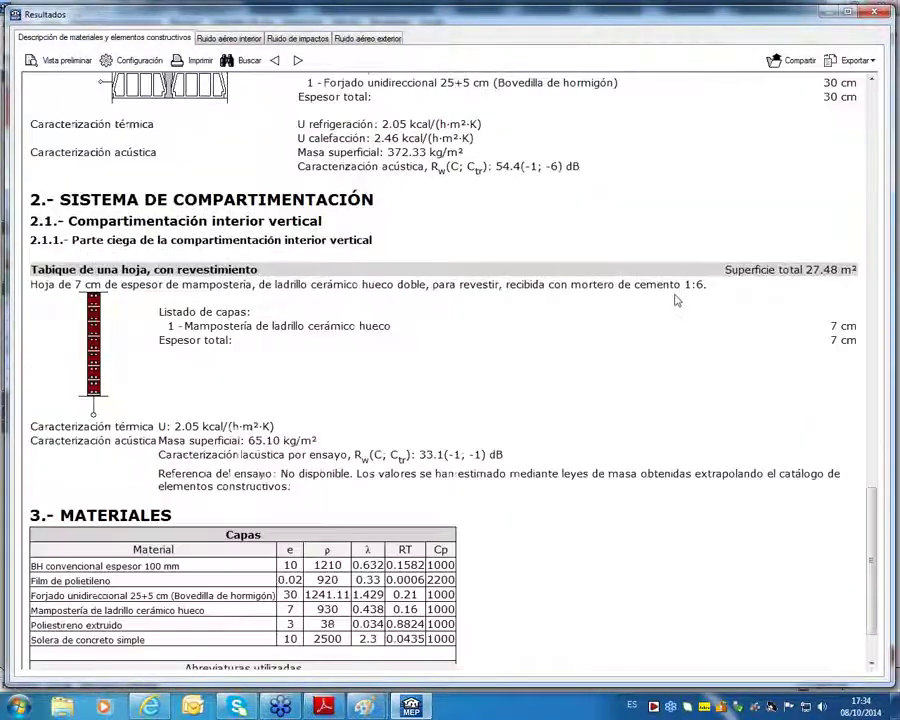
scroll(675, 299, down, 3)
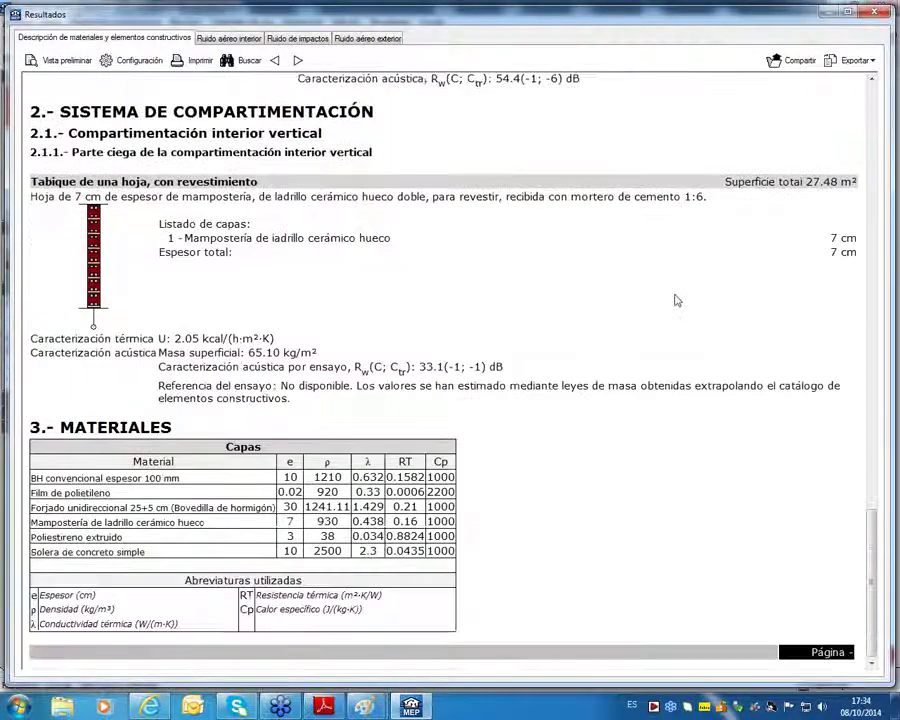
Open the exterior airborne noise report and highlight the receiving room, the façade orientation and the calculated level difference.
click(369, 40)
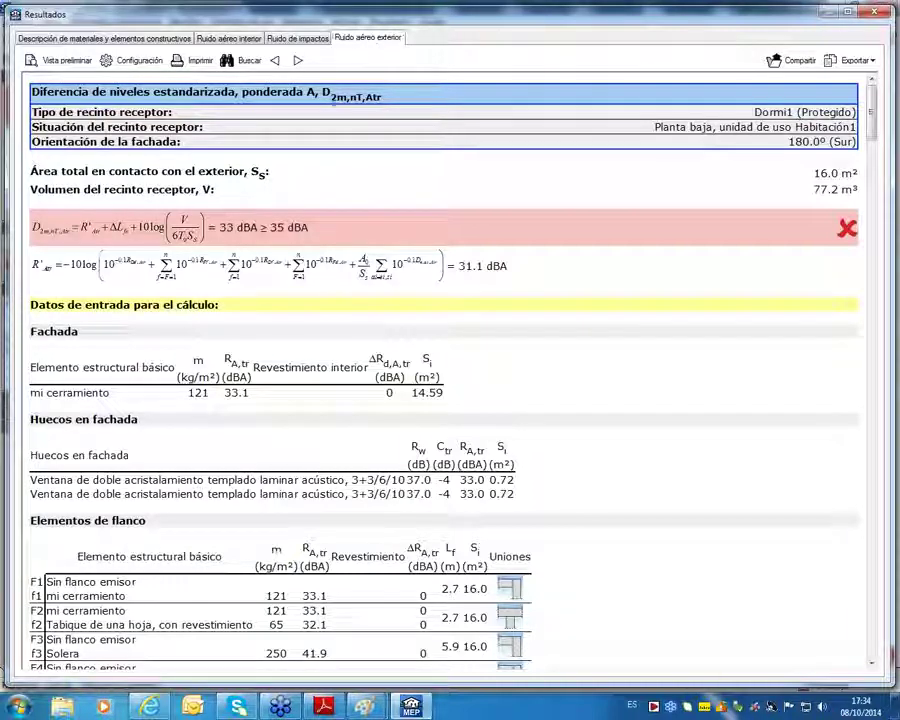
drag(753, 112, 855, 112)
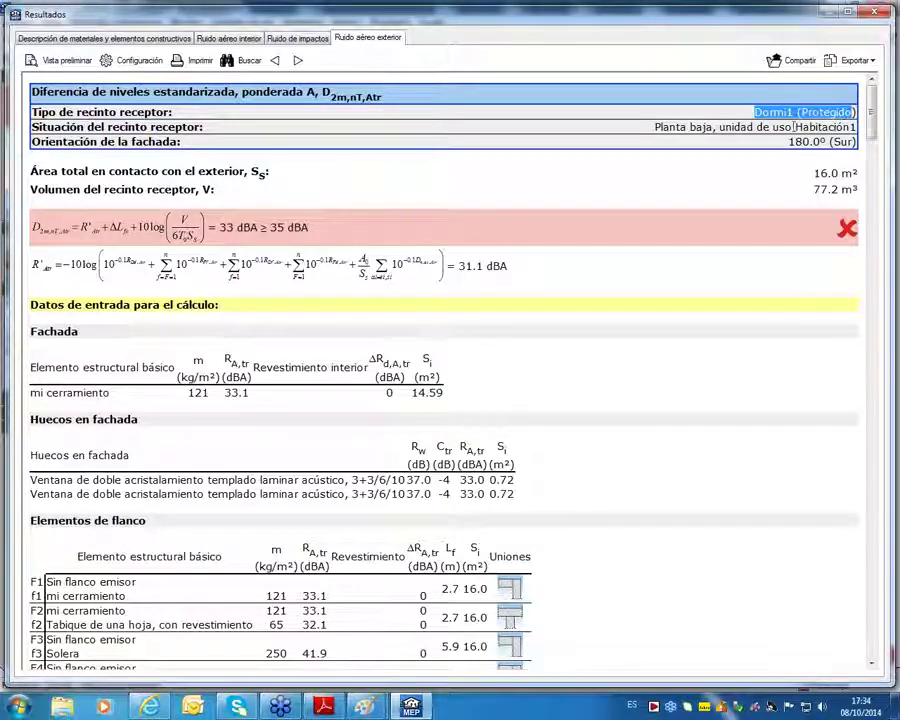
drag(787, 143, 851, 143)
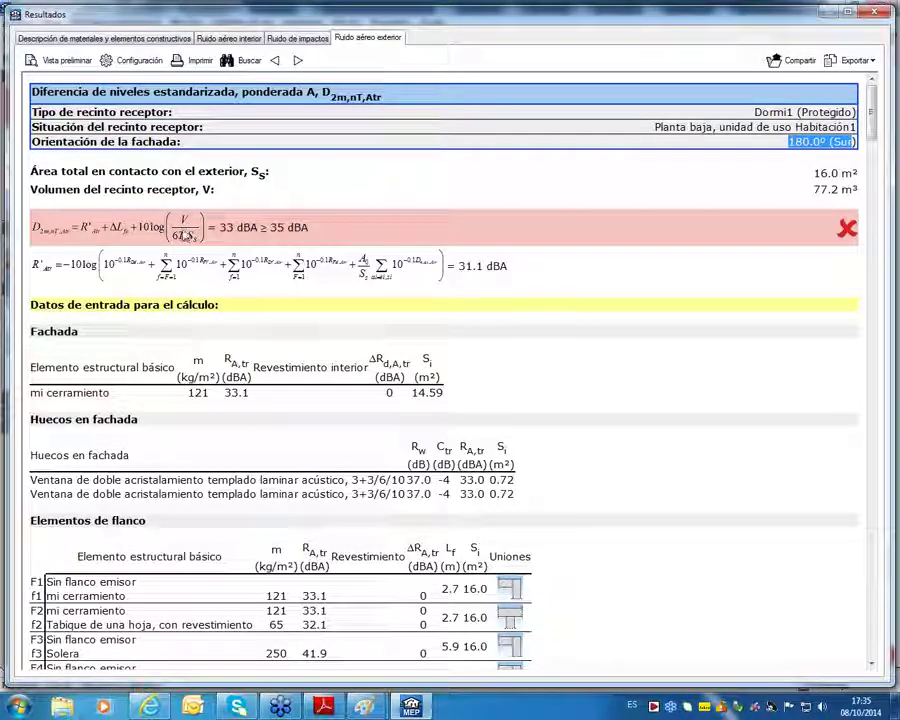
drag(219, 227, 262, 228)
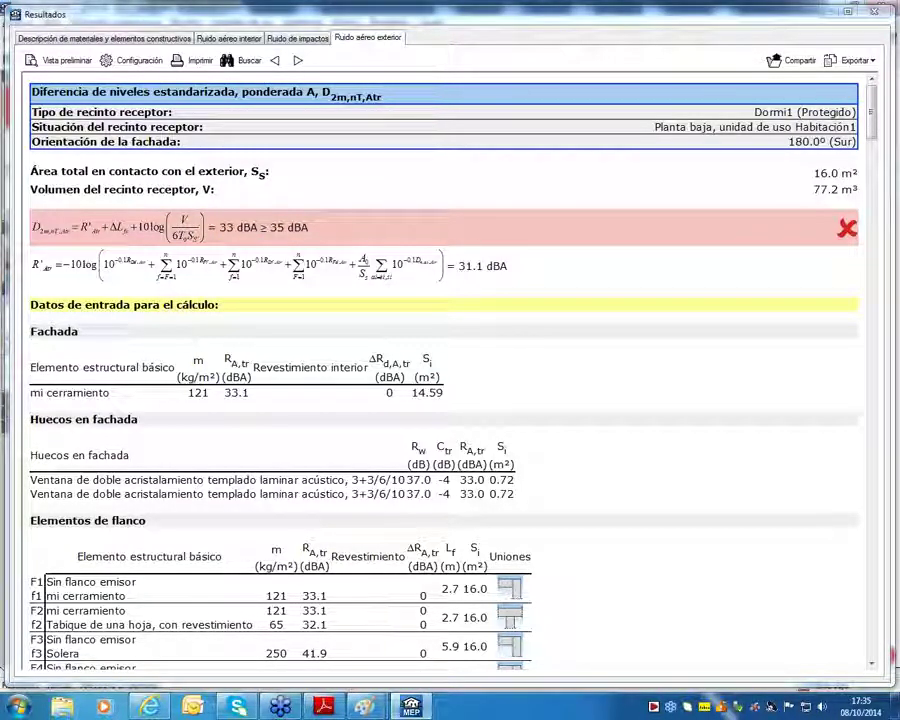
Cross out the logarithmic and ΔLfs terms, box R'Atr, and underline the terms of its formula in the report.
mouse_move(146, 216)
mouse_down()
mouse_move(197, 241)
mouse_move(200, 205)
mouse_up()
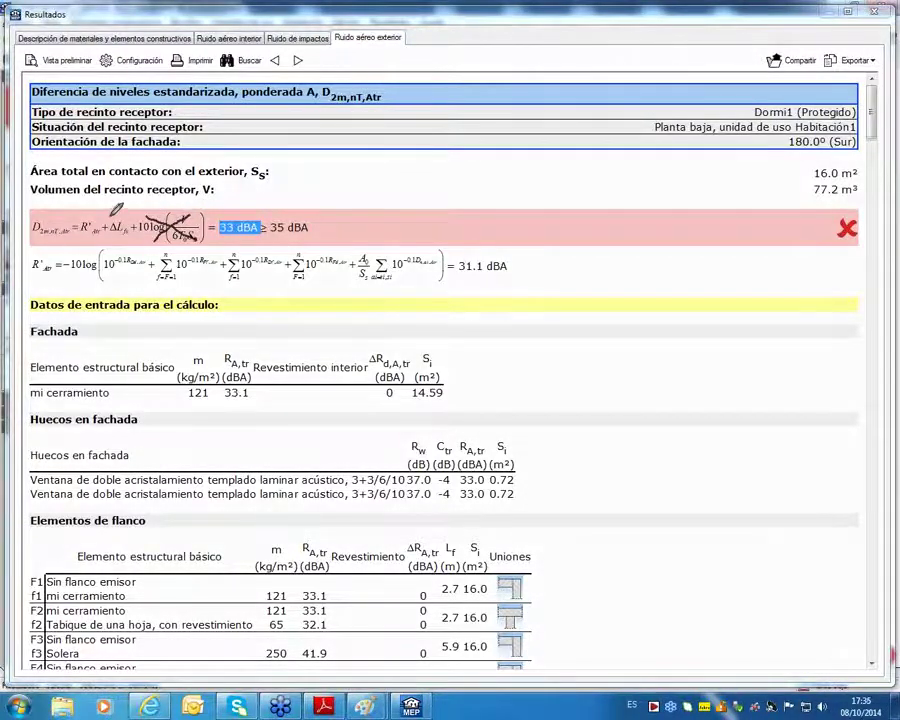
mouse_move(116, 224)
mouse_down()
mouse_move(130, 235)
mouse_move(108, 236)
mouse_up()
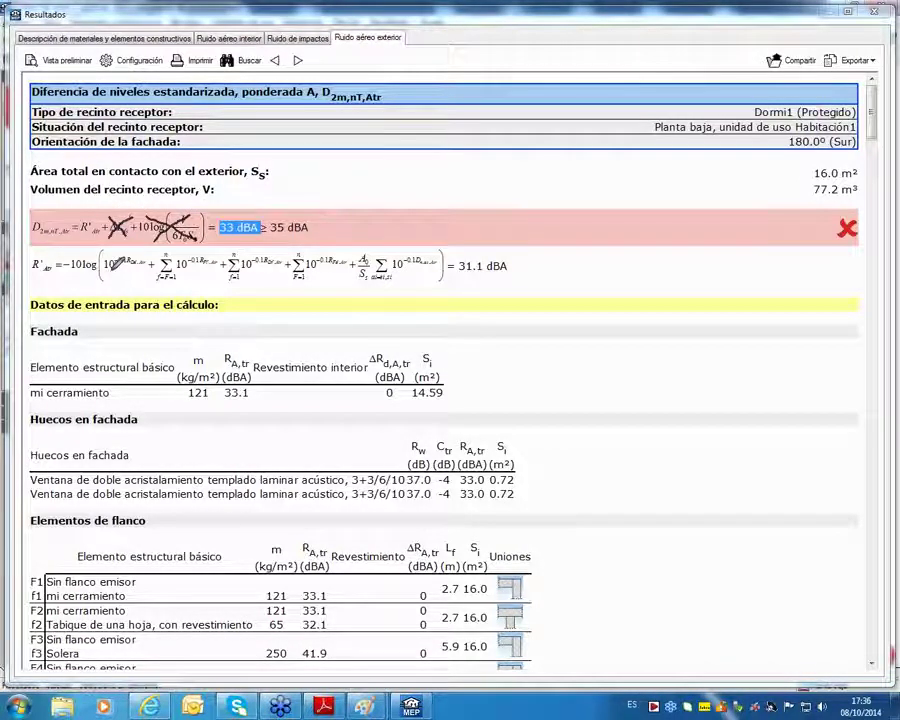
mouse_move(99, 216)
mouse_down()
mouse_move(78, 224)
mouse_move(84, 238)
mouse_move(100, 236)
mouse_move(103, 208)
mouse_up()
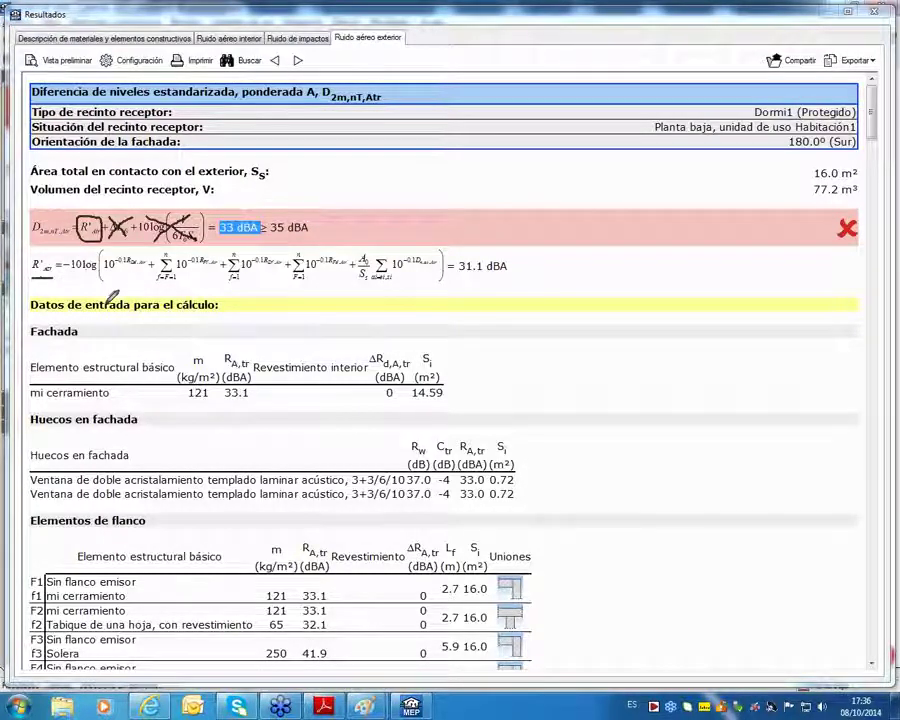
drag(70, 271, 104, 260)
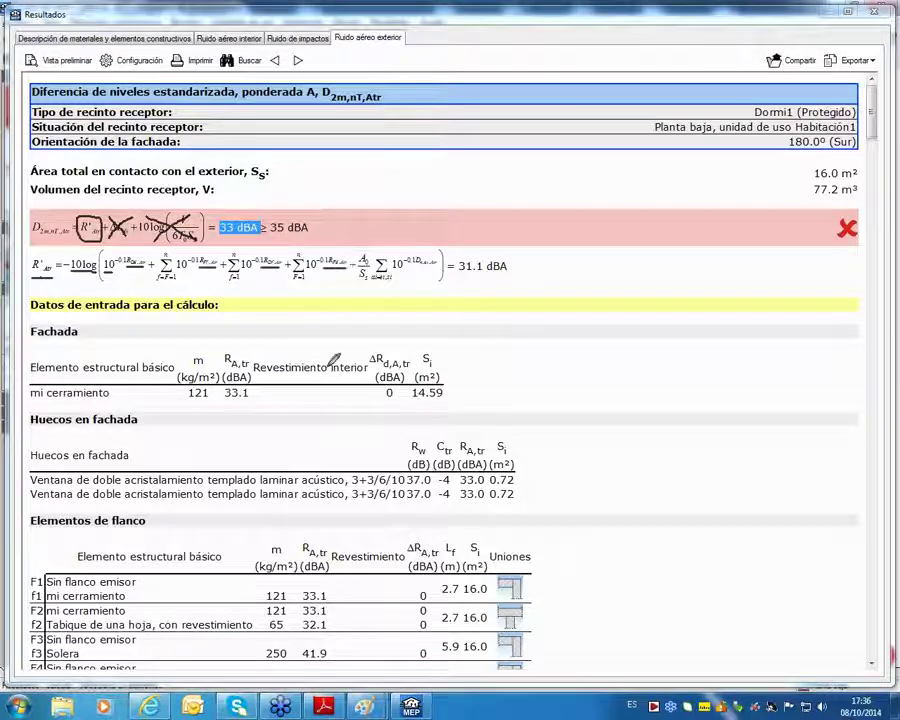
Check the transmission path diagram in Paint, and circle the last exponent of the R'Atr formula back in the report.
key(alt+Tab)
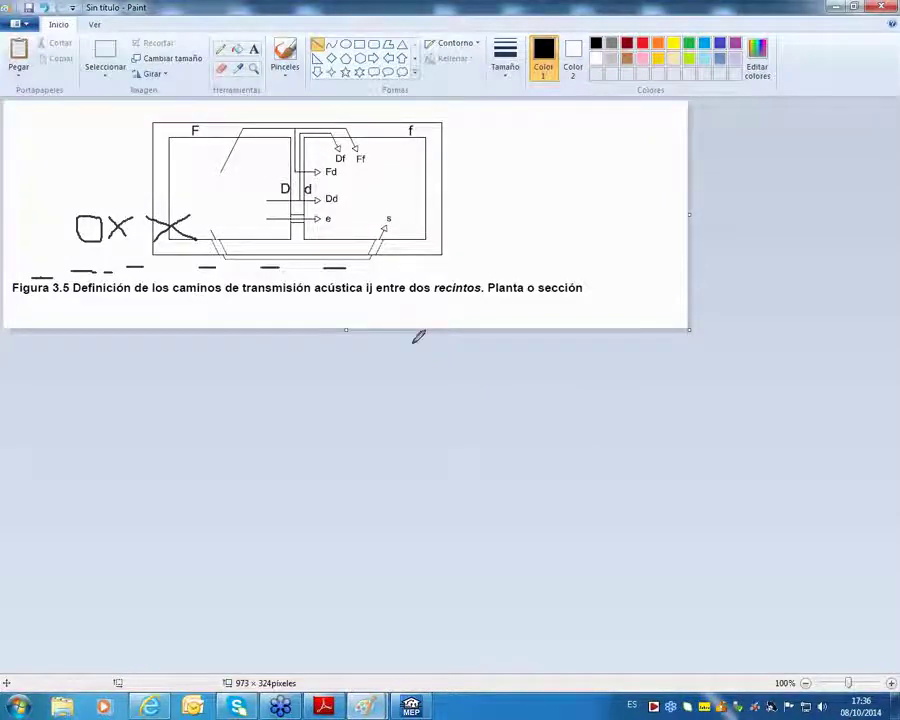
key(alt+Tab)
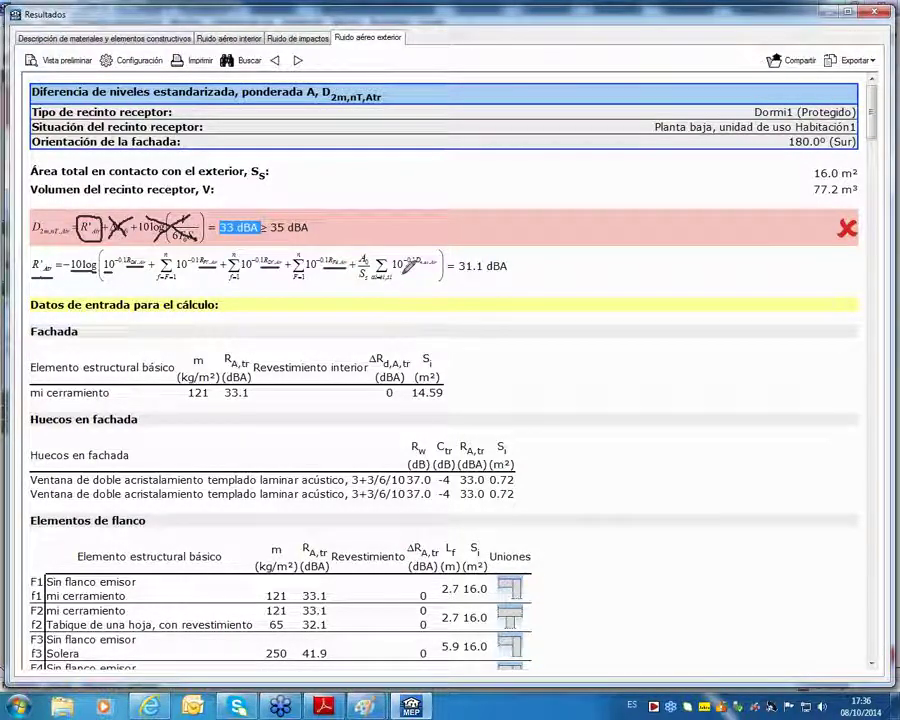
mouse_move(432, 258)
mouse_down()
mouse_move(436, 243)
mouse_move(438, 254)
mouse_move(420, 252)
mouse_up()
Go to the report's flanking elements table and erase all the pen marks from the screen.
scroll(366, 282, down, 5)
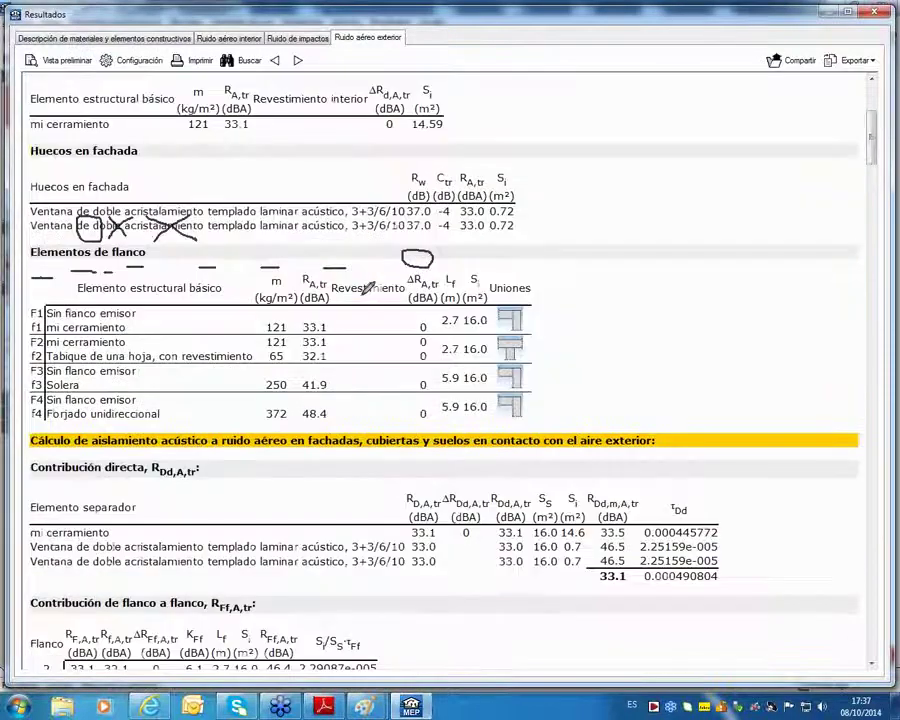
scroll(366, 282, up, 2)
scroll(366, 282, down, 1)
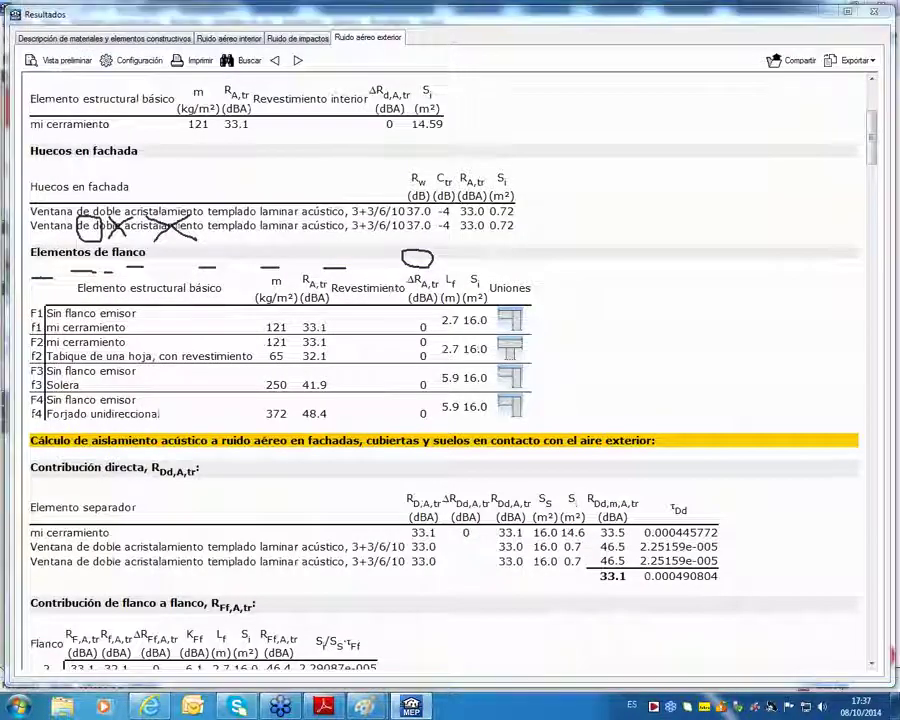
key(e)
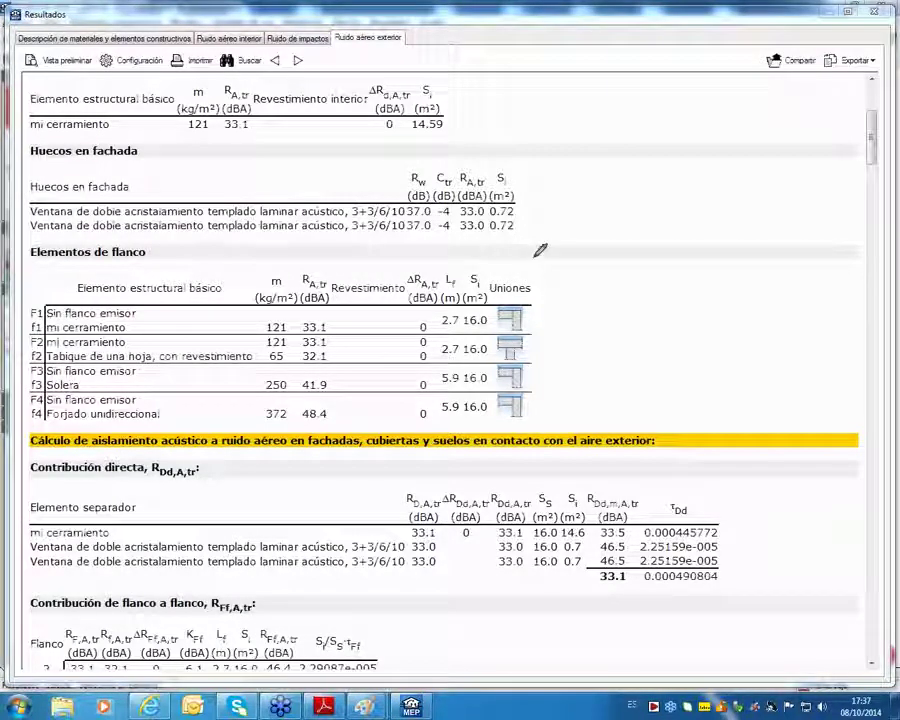
Check the Figura 3.5 diagram in Paint, and examine the report's direct and flanking contributions down to the global apparent reduction index.
key(alt+Tab)
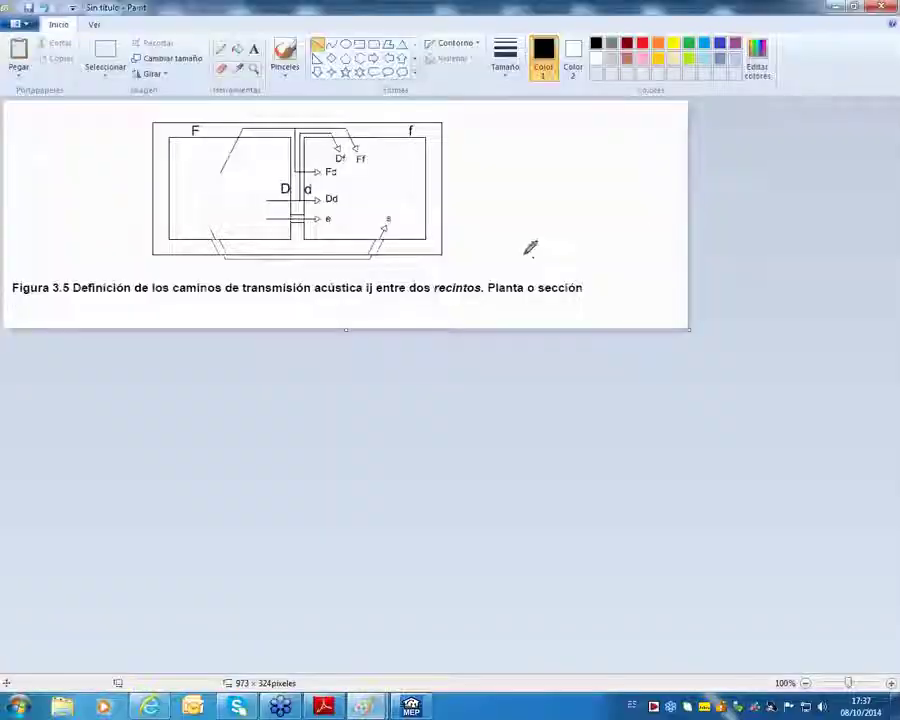
key(alt+Tab)
scroll(530, 250, down, 6)
scroll(530, 258, up, 3)
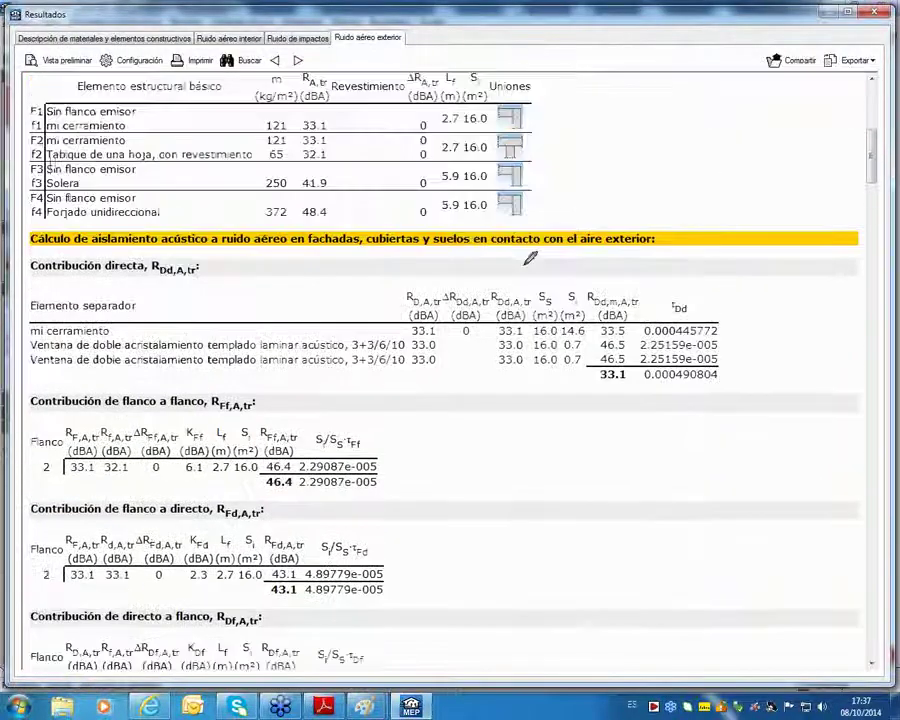
scroll(530, 258, up, 1)
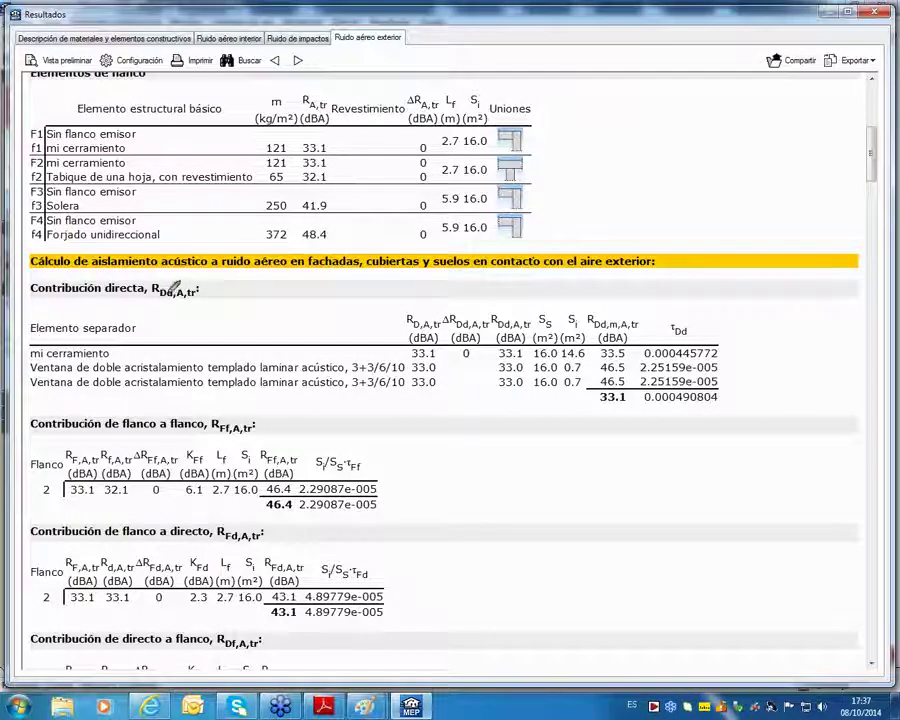
scroll(174, 278, down, 4)
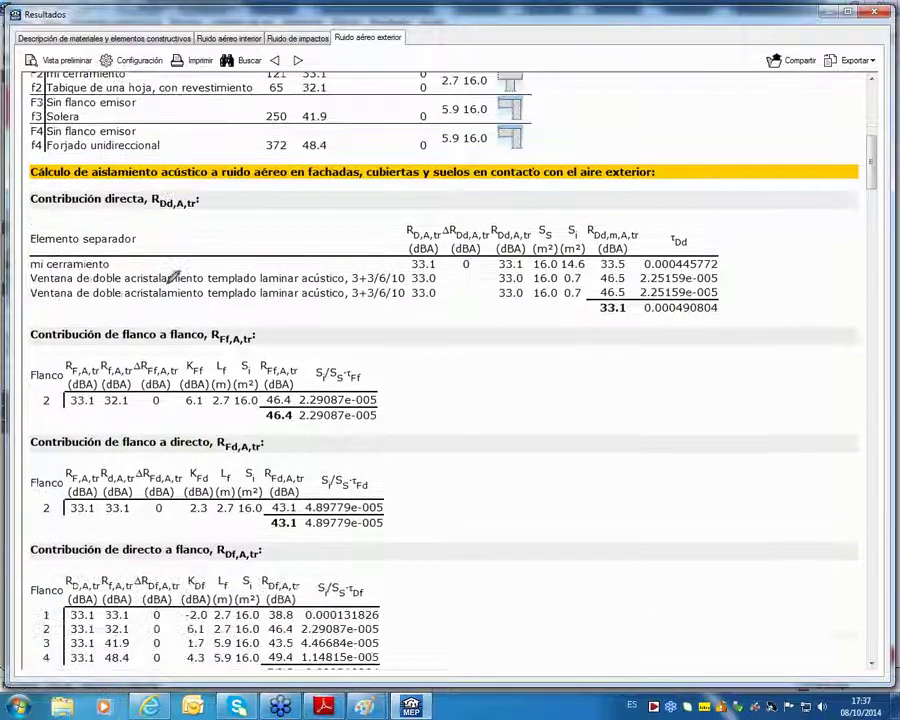
scroll(174, 277, down, 4)
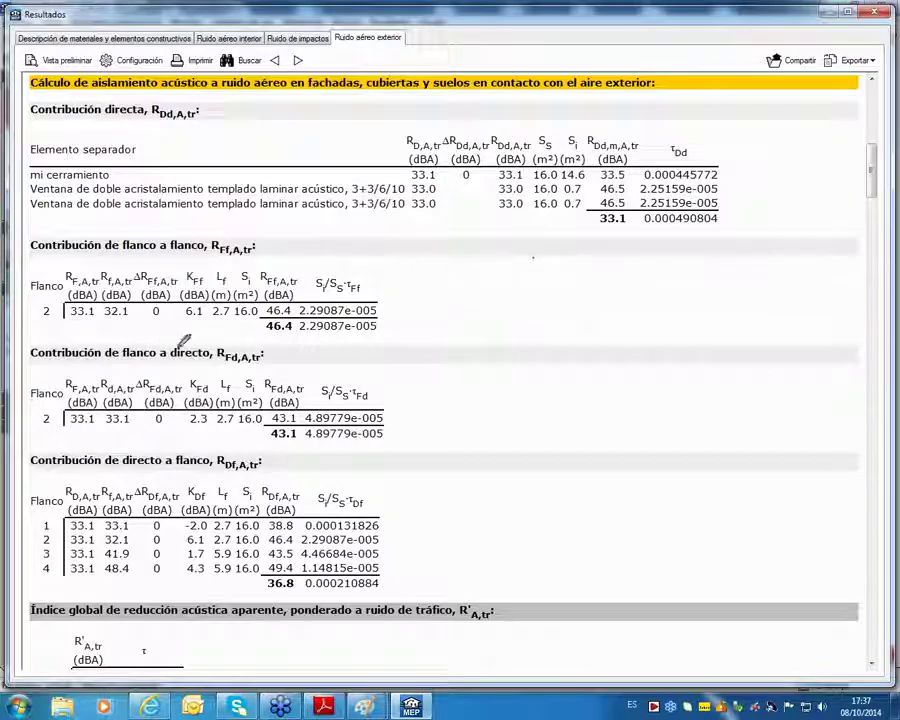
scroll(232, 353, down, 4)
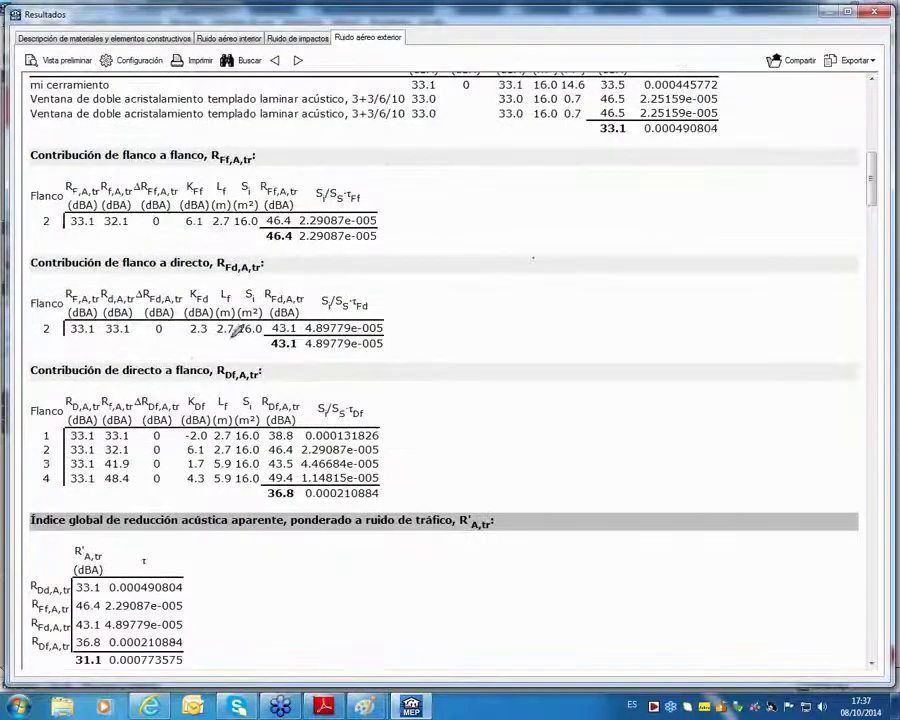
Circle R'A,tr in the global index heading, underline its four contributions in the table, and circle the RDd,A,tr value and the total.
scroll(140, 345, down, 4)
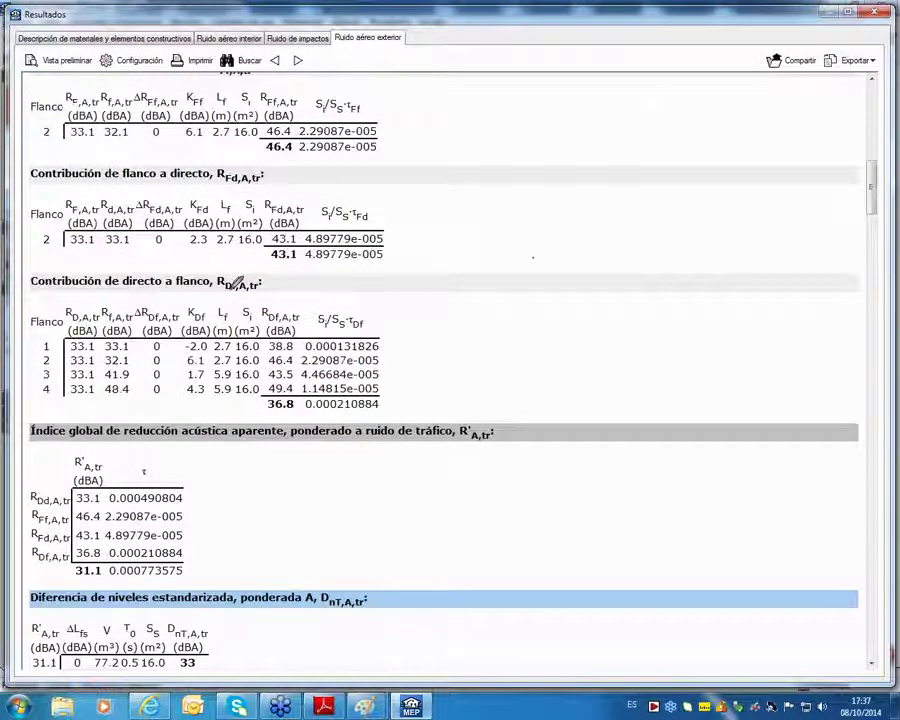
scroll(62, 418, down, 2)
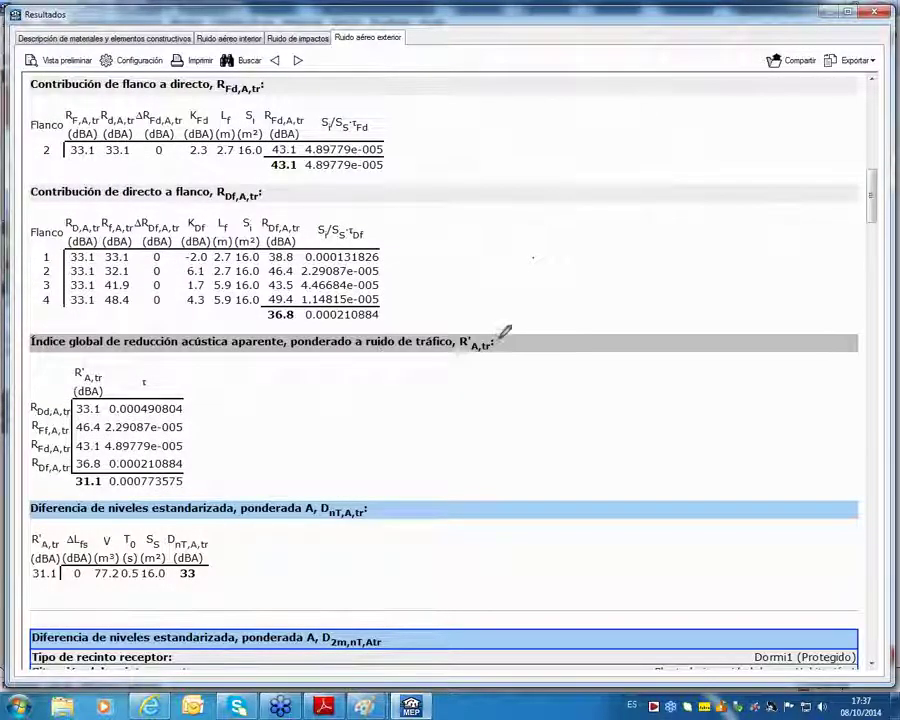
mouse_move(502, 345)
mouse_down()
mouse_move(500, 334)
mouse_move(466, 350)
mouse_move(500, 330)
mouse_up()
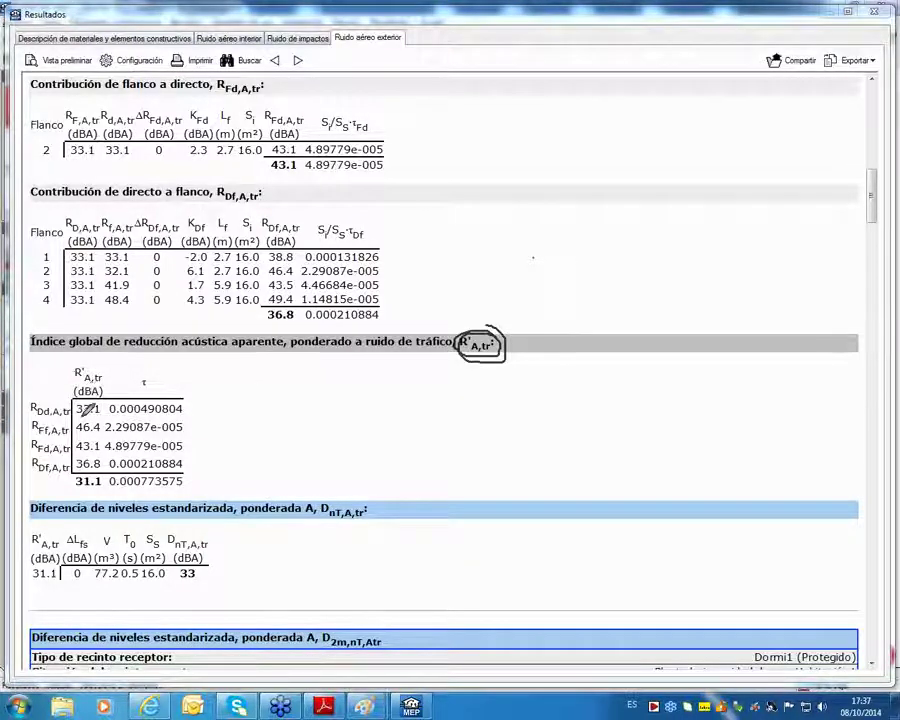
mouse_move(77, 416)
mouse_down()
mouse_move(100, 416)
mouse_move(100, 471)
mouse_up()
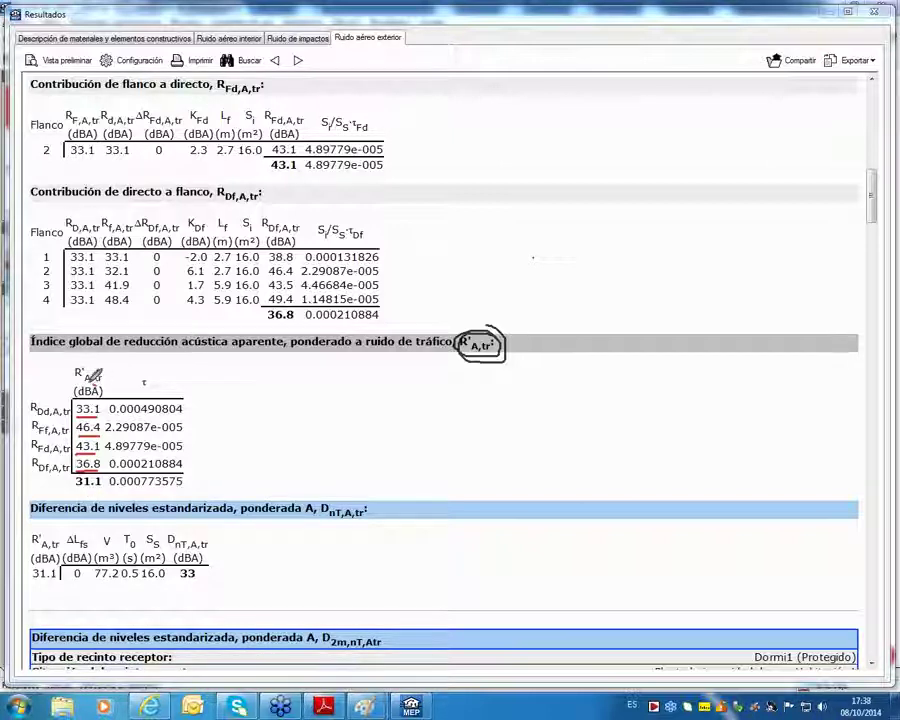
mouse_move(96, 376)
mouse_down()
mouse_move(95, 390)
mouse_move(102, 379)
mouse_up()
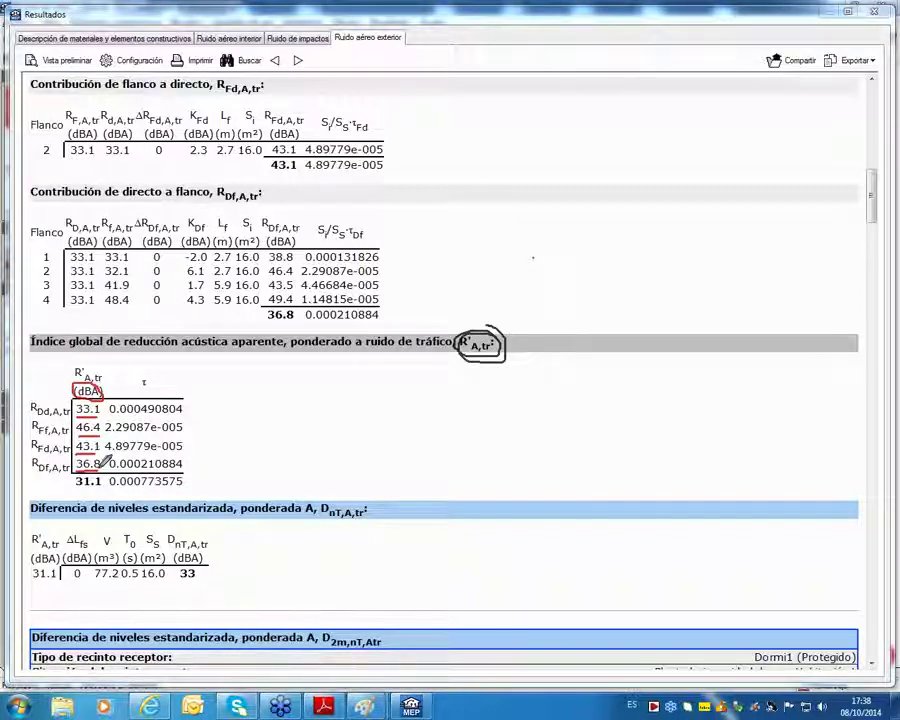
mouse_move(96, 402)
mouse_down()
mouse_move(74, 412)
mouse_move(80, 395)
mouse_move(102, 411)
mouse_move(75, 405)
mouse_move(102, 408)
mouse_move(82, 397)
mouse_up()
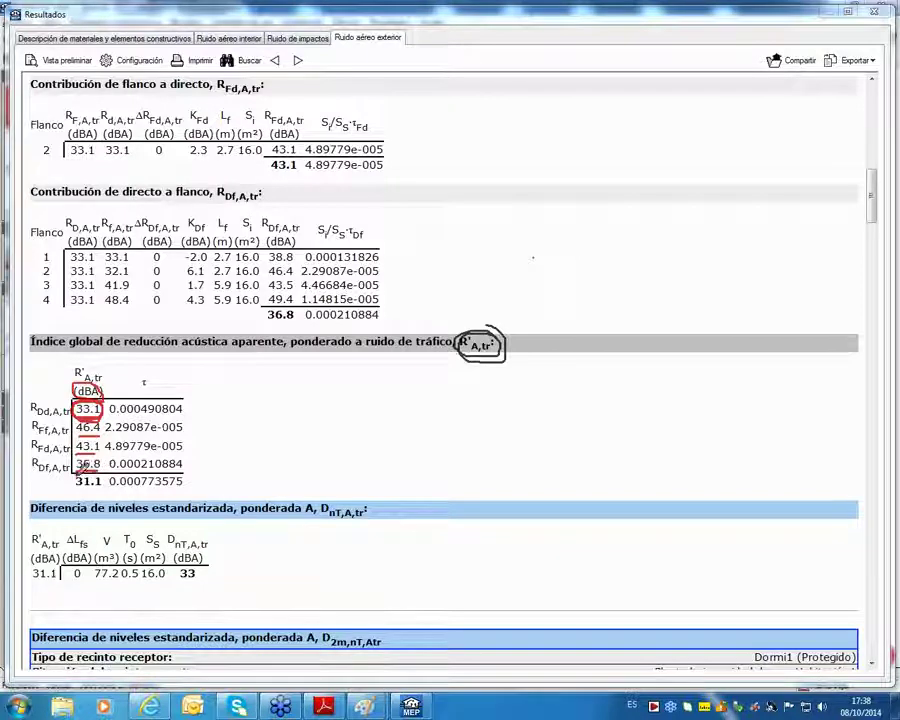
mouse_move(80, 474)
mouse_down()
mouse_move(100, 488)
mouse_move(70, 482)
mouse_move(104, 468)
mouse_up()
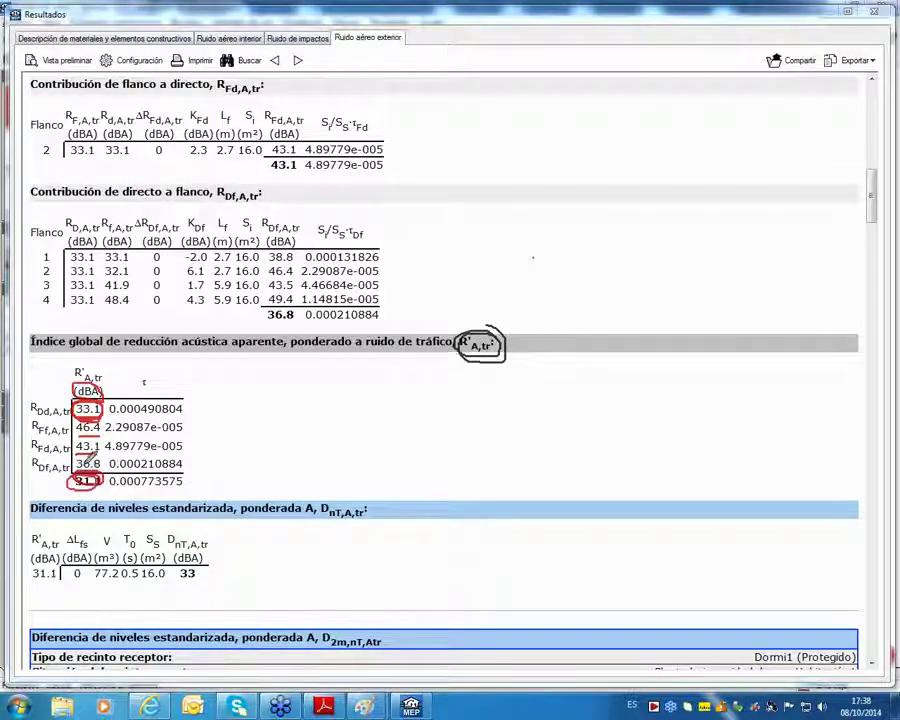
Circle the τ symbol, link the τ total to the R'A,tr total, and underline the direct τ value and the RDd,A,tr and RDf,A,tr labels.
mouse_move(146, 374)
mouse_down()
mouse_move(136, 382)
mouse_move(146, 374)
mouse_up()
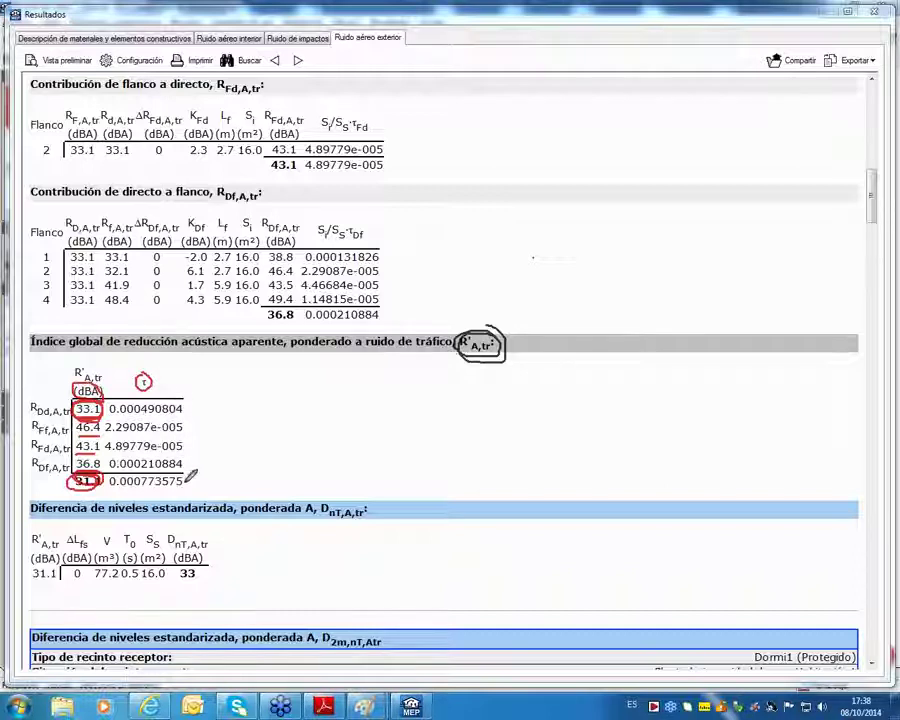
mouse_move(120, 480)
mouse_down()
mouse_move(172, 478)
mouse_move(148, 492)
mouse_up()
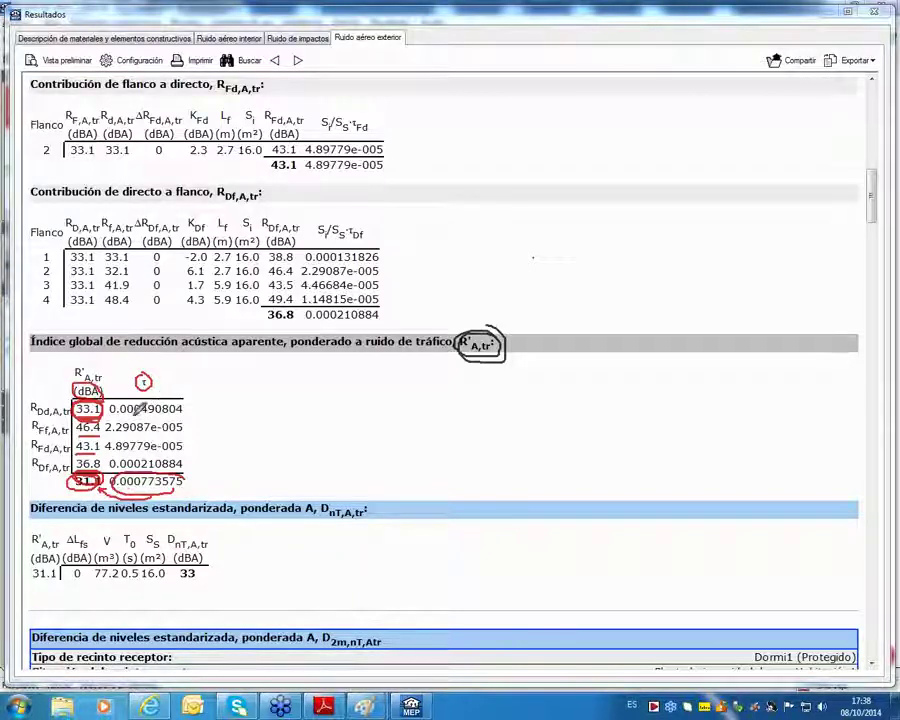
drag(110, 416, 183, 416)
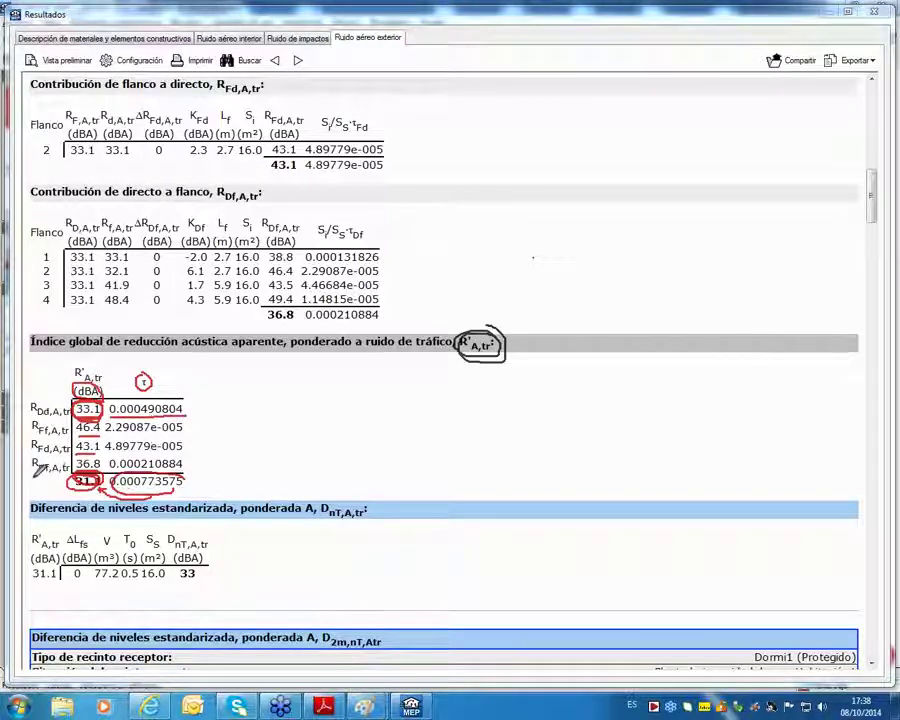
drag(31, 479, 57, 473)
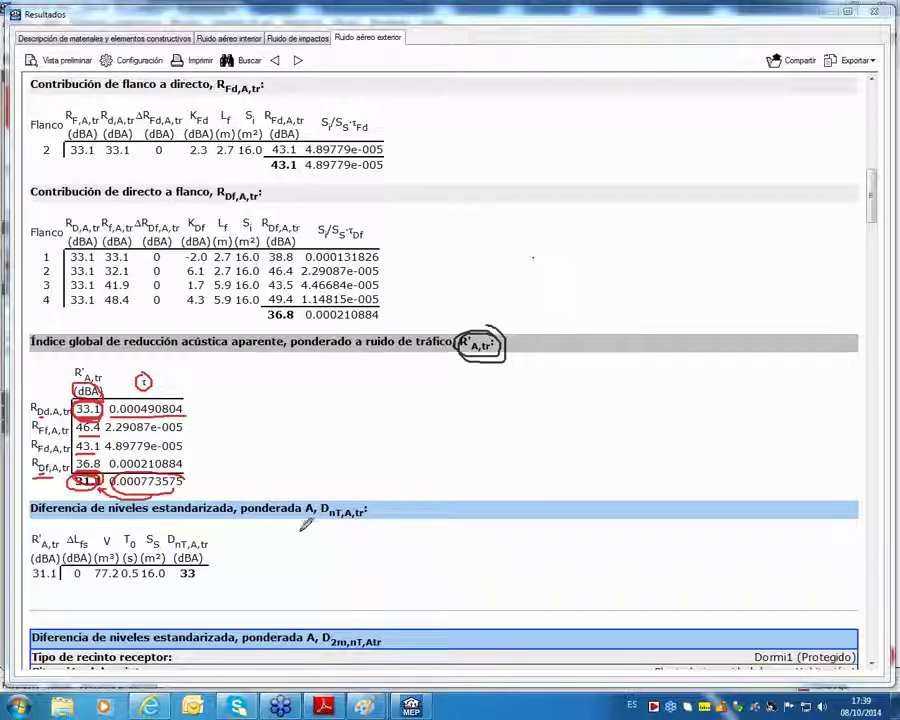
Mark the inputs and result of the DnT,A,tr table, circle the RDd,A,tr label, and erase all the pen marks.
mouse_move(60, 563)
mouse_down()
mouse_move(38, 566)
mouse_move(148, 577)
mouse_up()
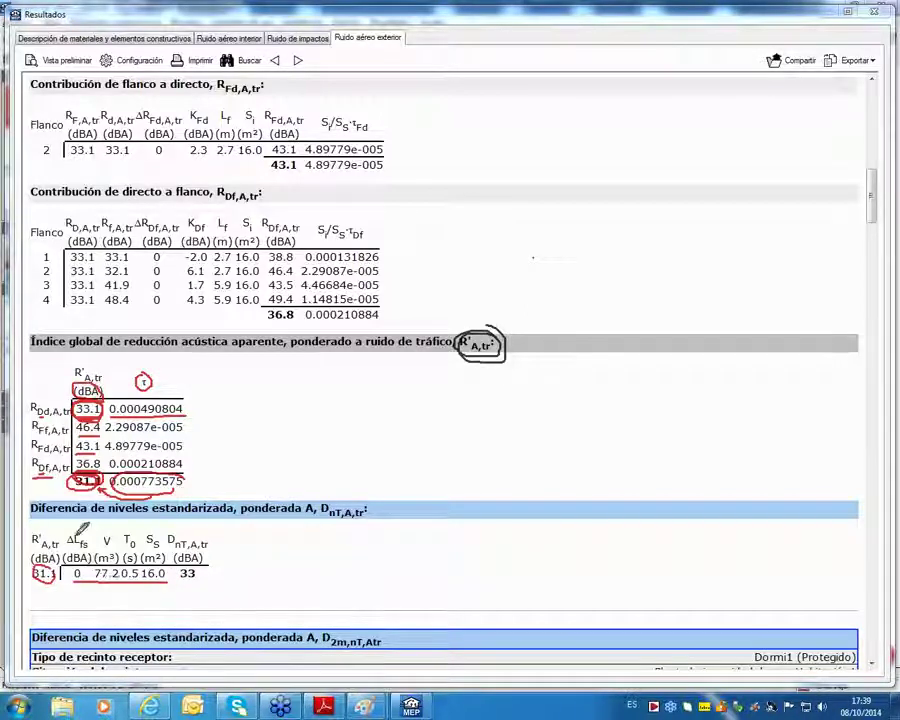
drag(198, 566, 200, 568)
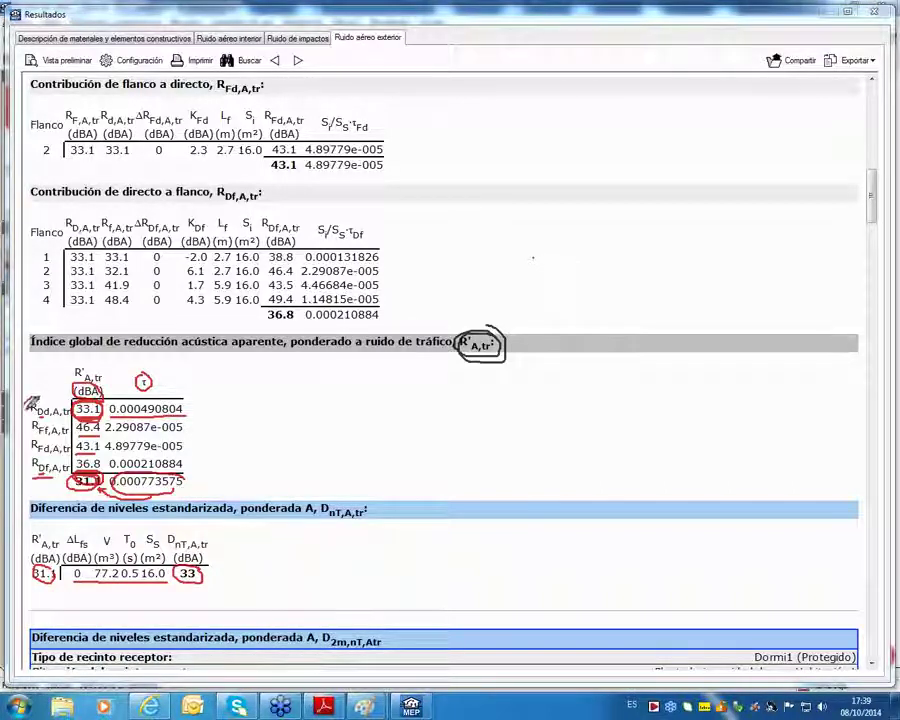
mouse_move(66, 399)
mouse_down()
mouse_move(36, 428)
mouse_move(41, 393)
mouse_up()
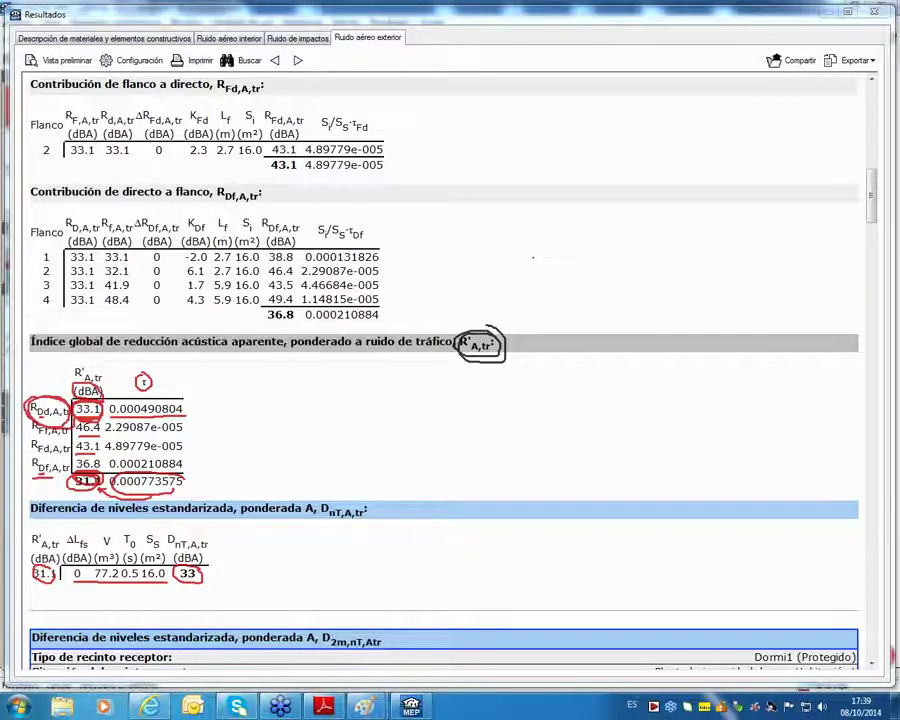
click(615, 281)
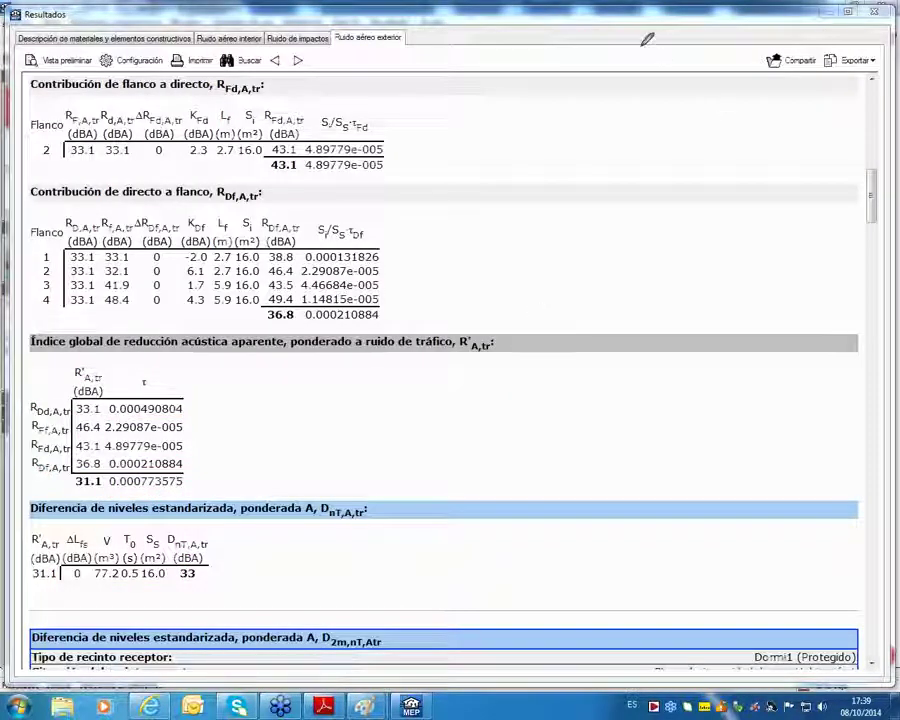
Go back to the report's direct contribution table and underline RDd,A,tr, its total, and the mi cerramiento row's name and RDd,m,A,tr value.
key(alt+Tab)
key(alt+Tab)
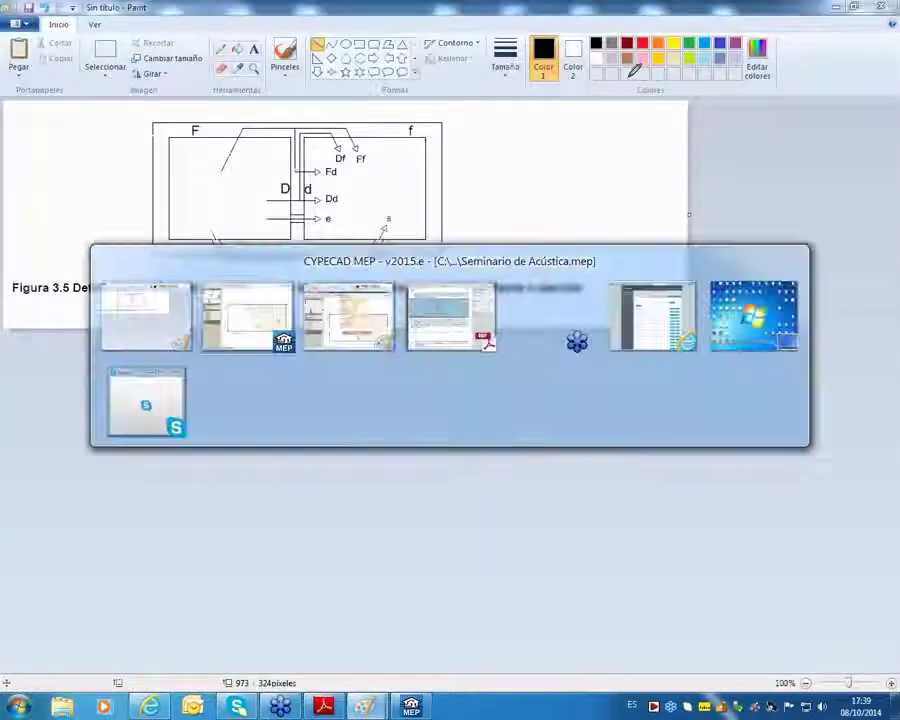
scroll(538, 221, up, 5)
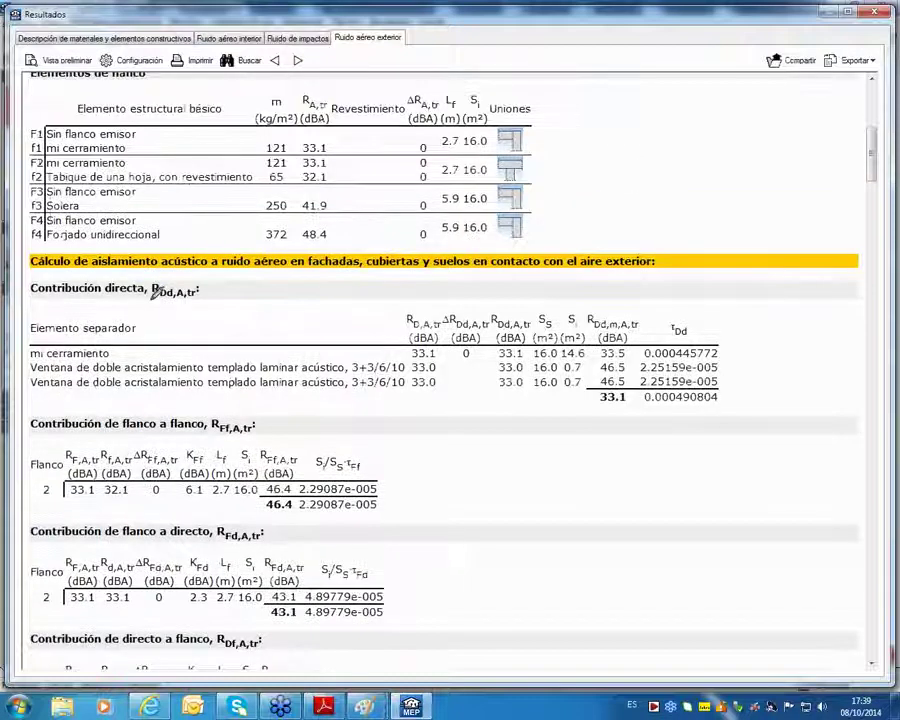
drag(151, 298, 211, 298)
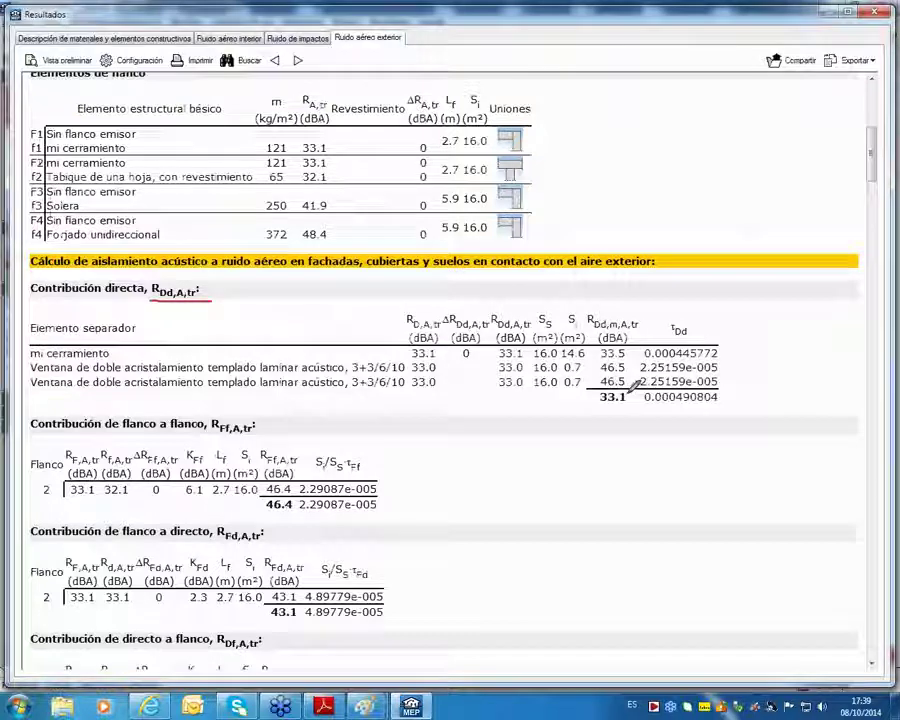
drag(599, 405, 625, 405)
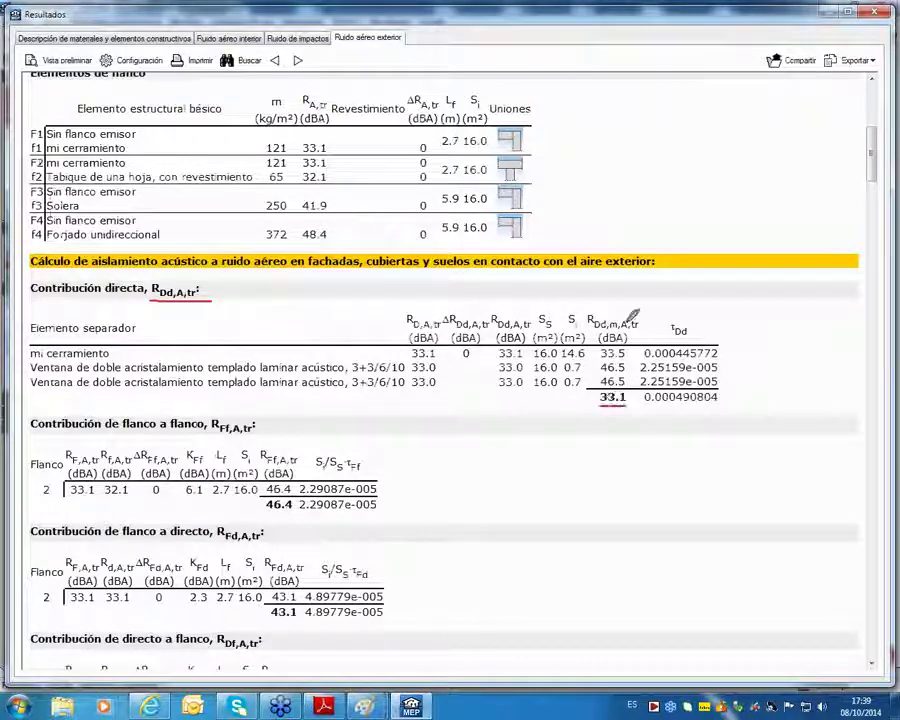
drag(600, 361, 627, 361)
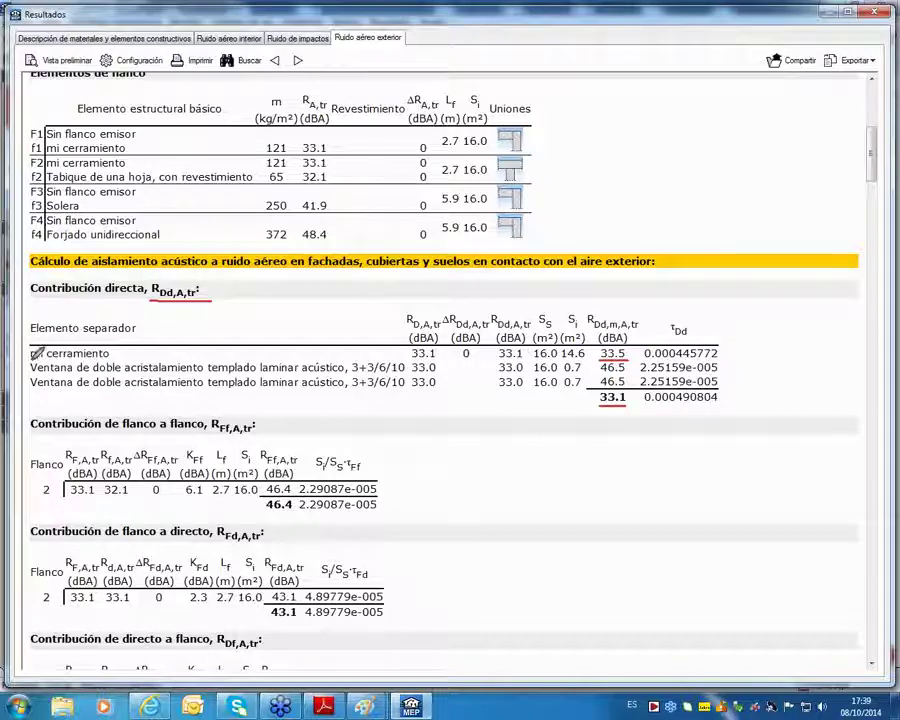
drag(31, 361, 124, 361)
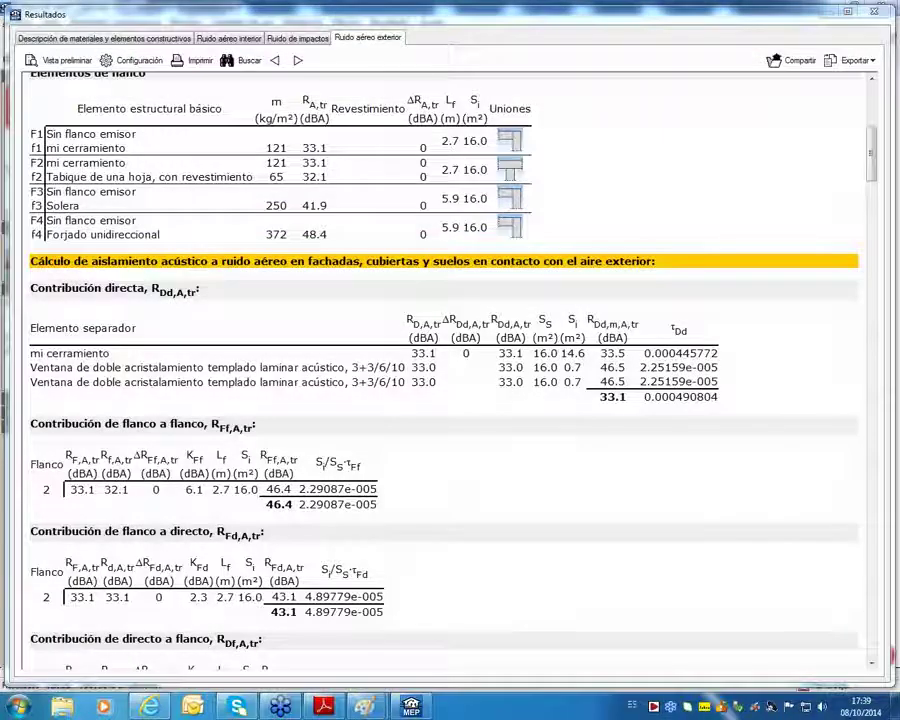
Close the results, change the facade wall to Tipo 1: Fachada cara vista de dos hojas de fábrica, sin cámara de aire, and recalculate.
click(874, 12)
click(263, 58)
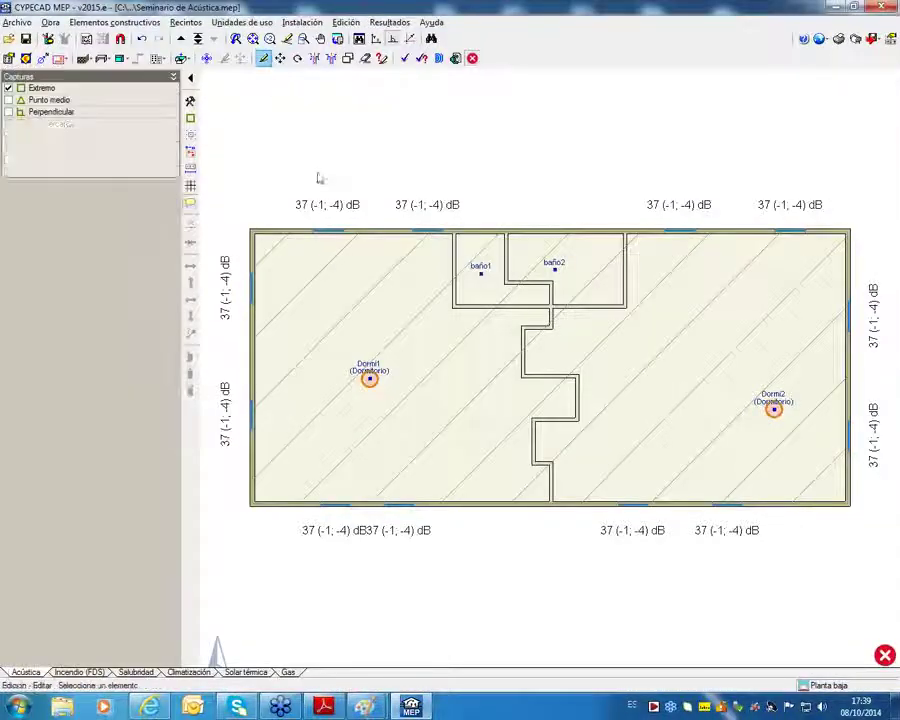
click(367, 233)
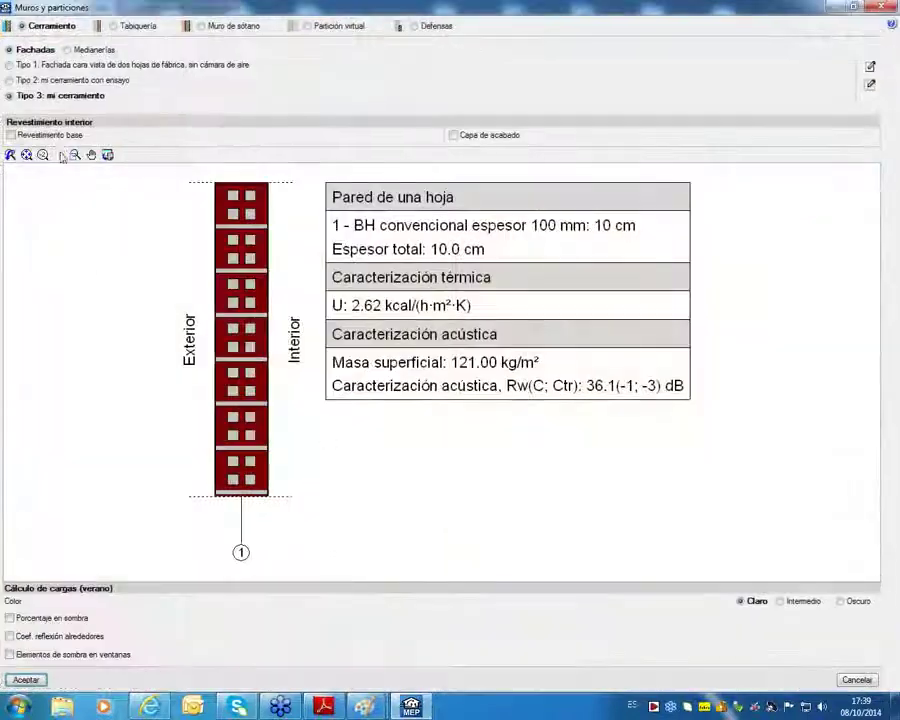
click(48, 65)
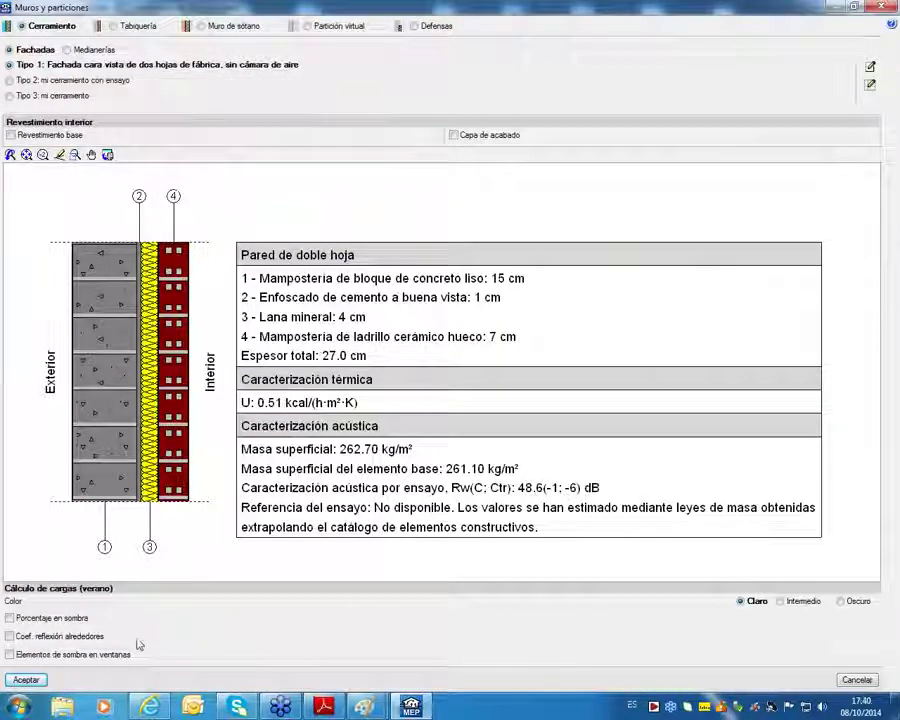
click(26, 679)
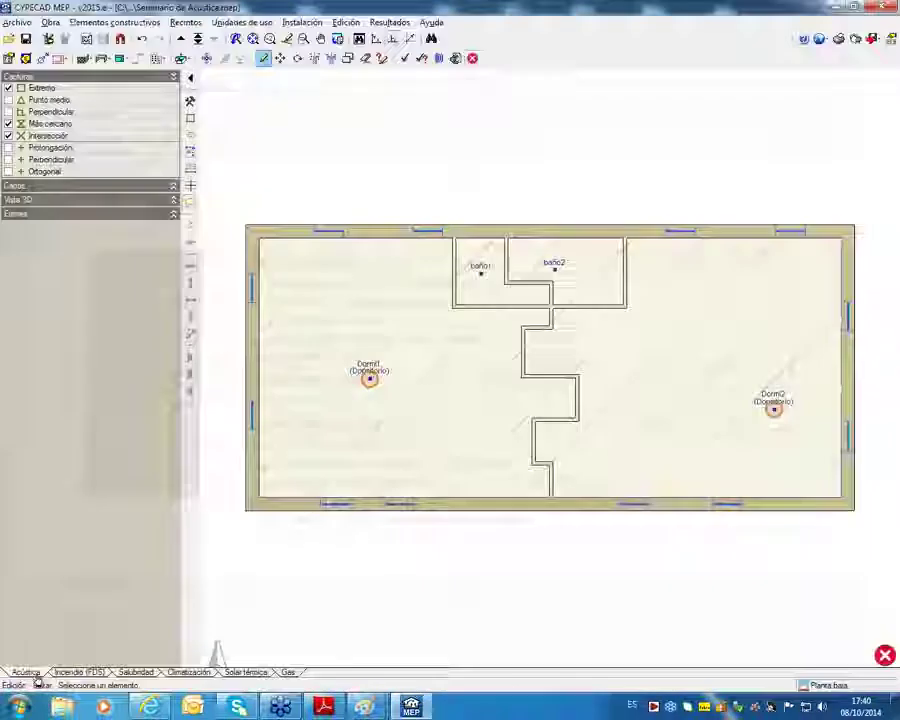
click(405, 58)
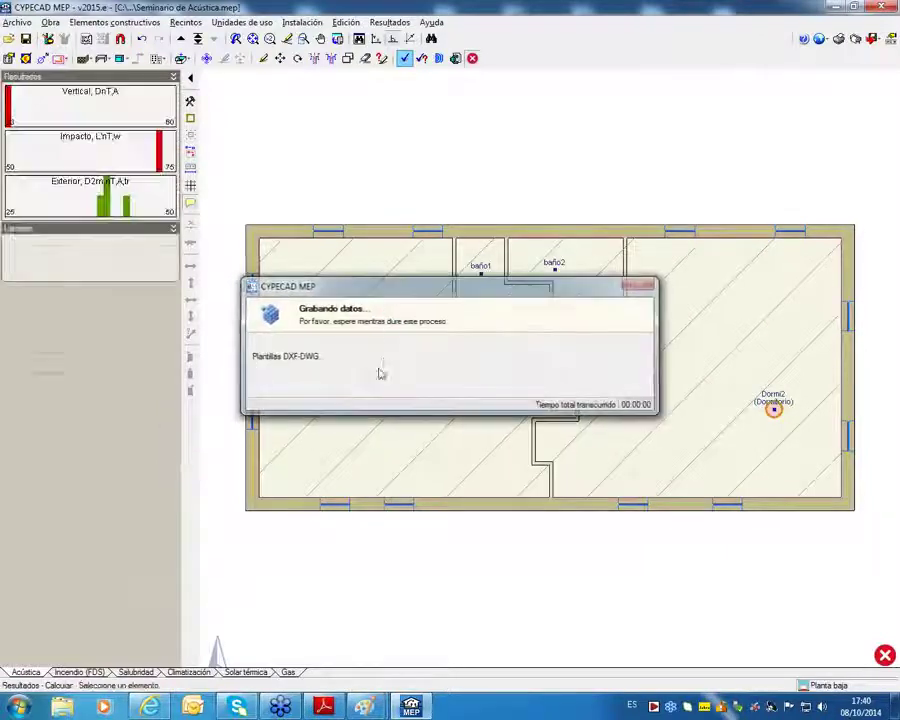
Paste a capture of Dormi1's new results into Paint and compare it with the earlier capture by undoing and redoing the paste.
mouse_move(369, 381)
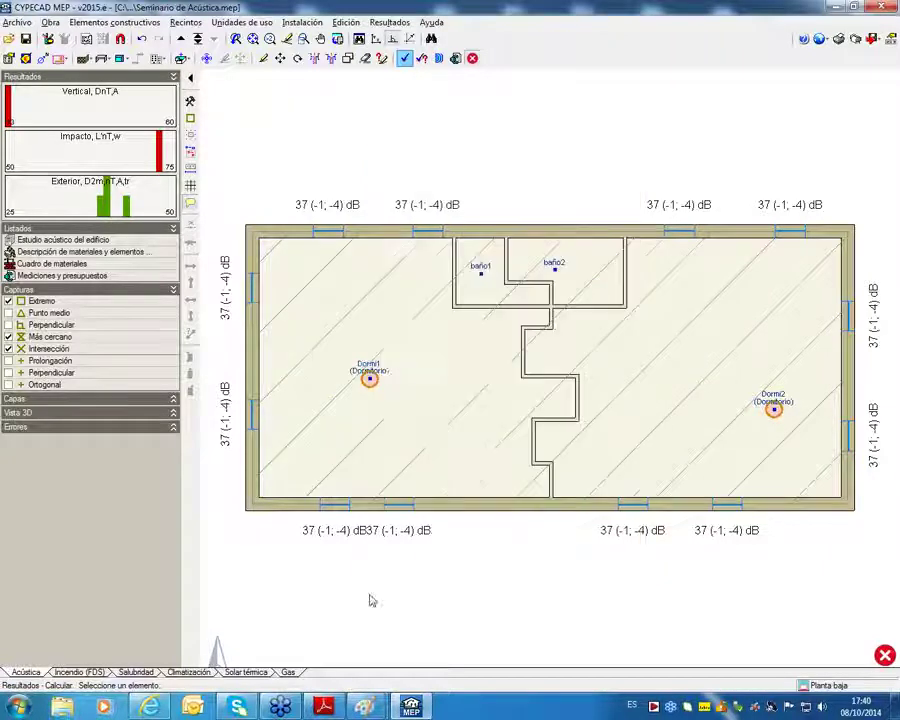
mouse_move(365, 707)
click(446, 601)
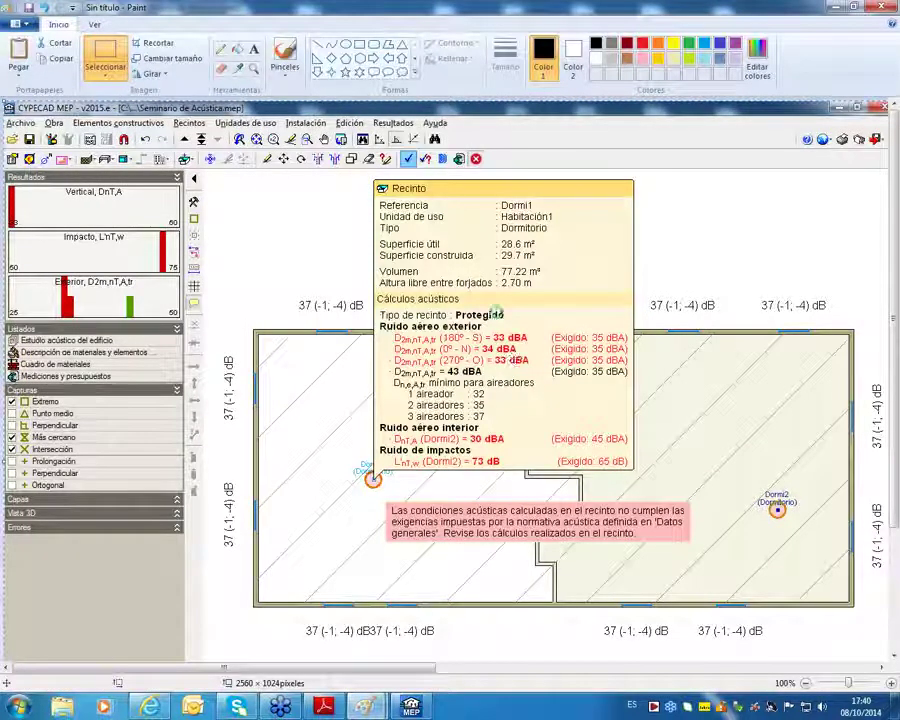
key(ctrl+v)
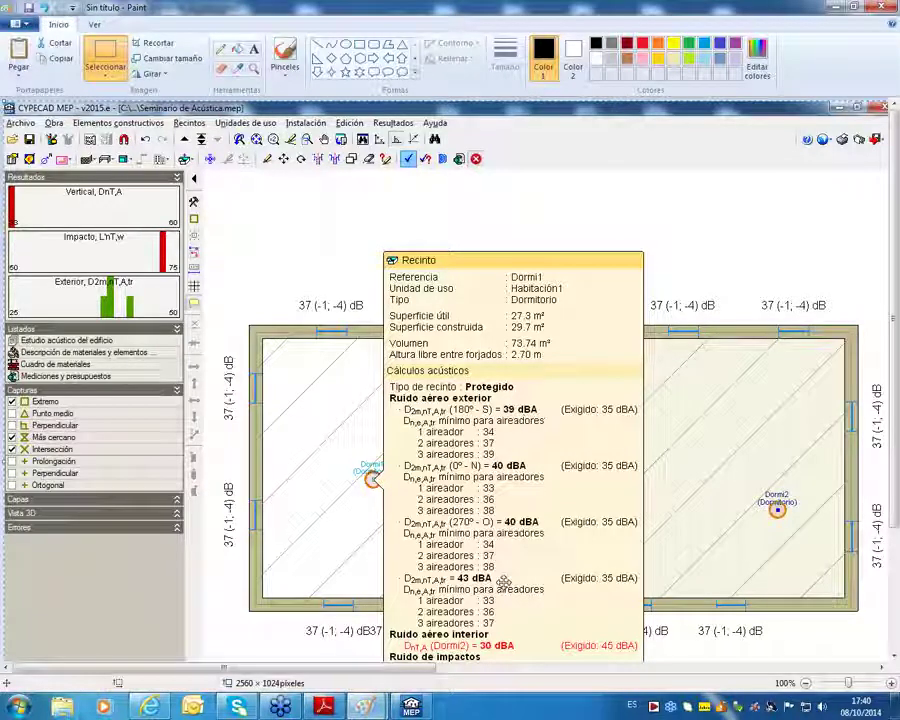
key(ctrl+z)
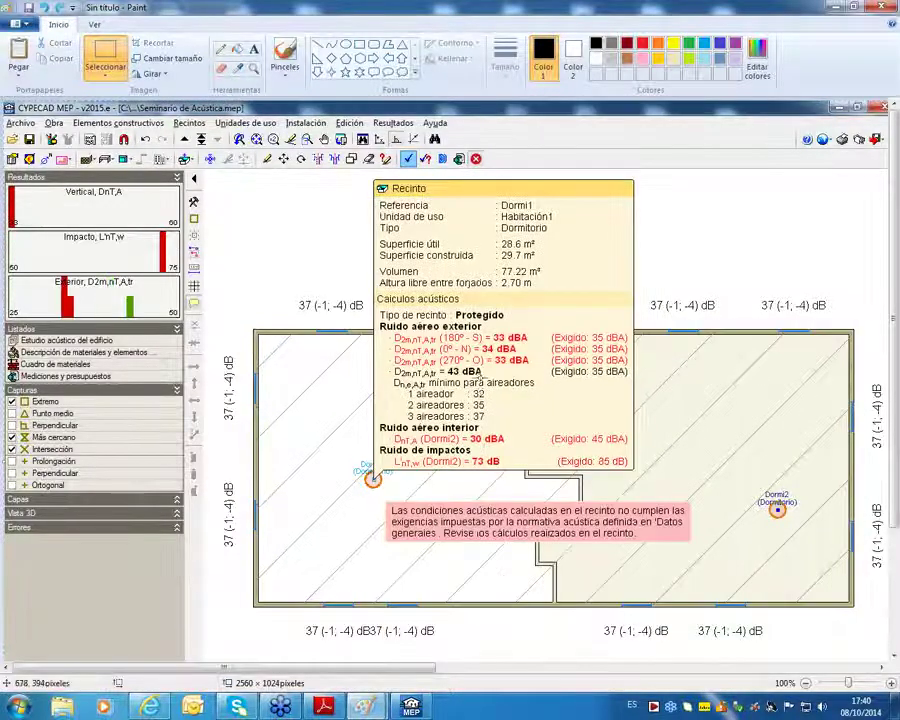
key(ctrl+y)
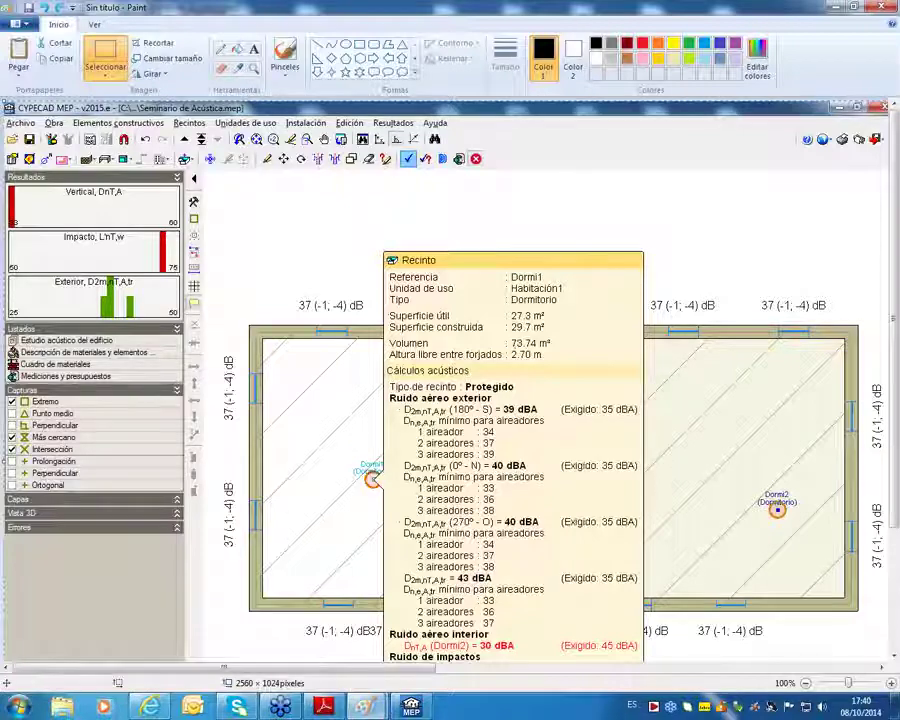
Return to CYPECAD MEP, open Dormi1's results, and examine the exterior airborne noise report from the south facade to the north facade.
click(425, 712)
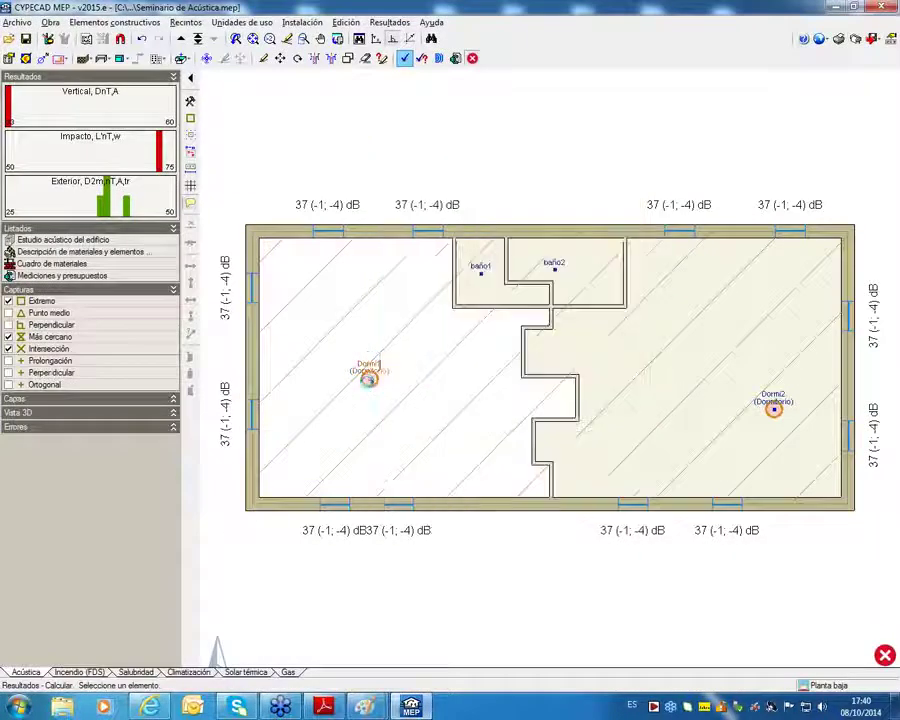
click(8, 252)
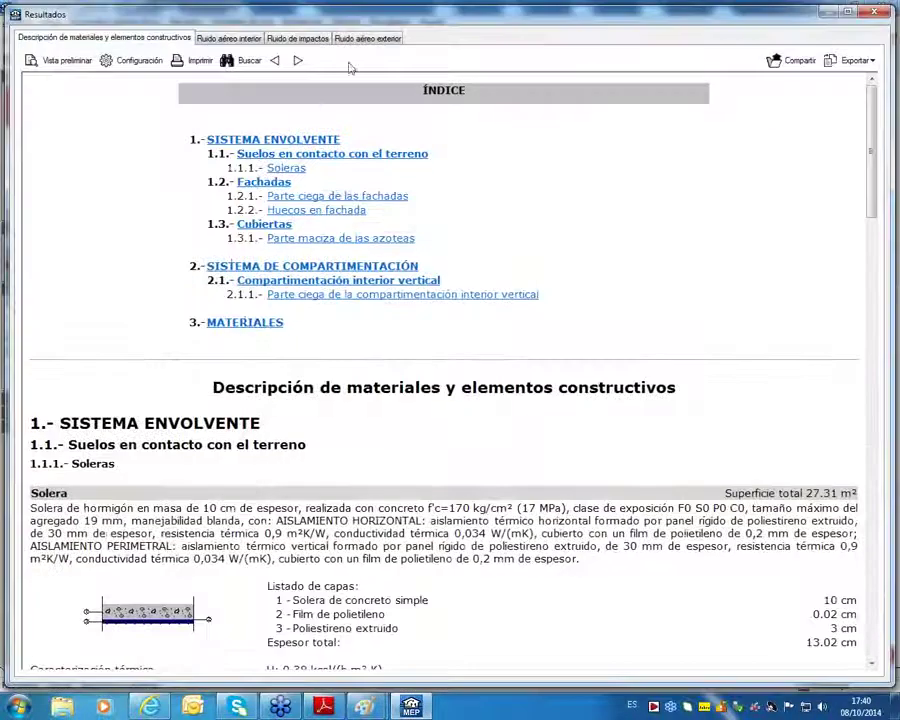
click(362, 38)
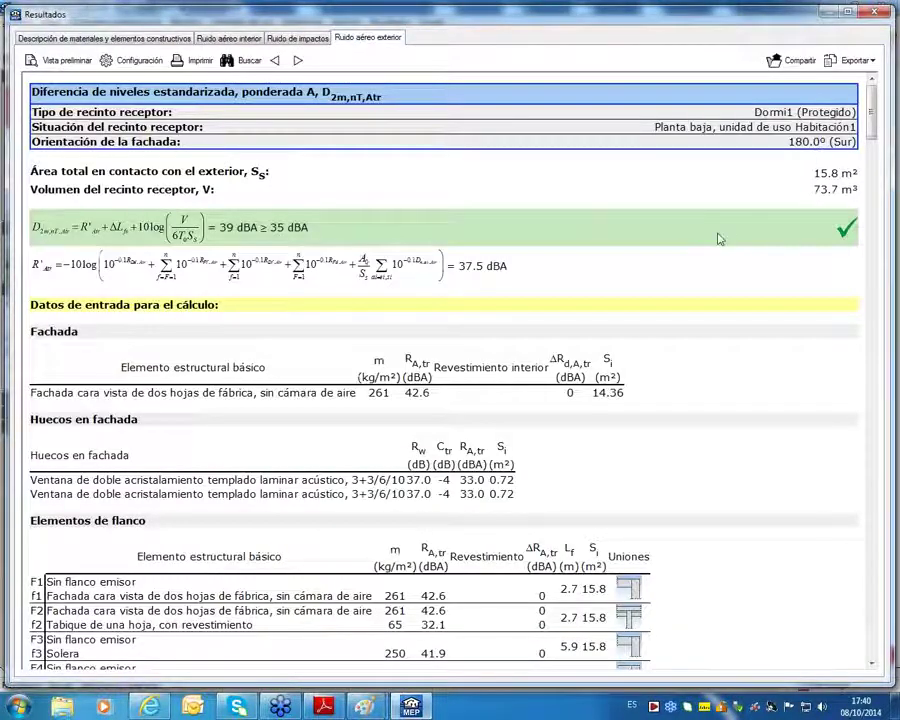
scroll(717, 239, down, 20)
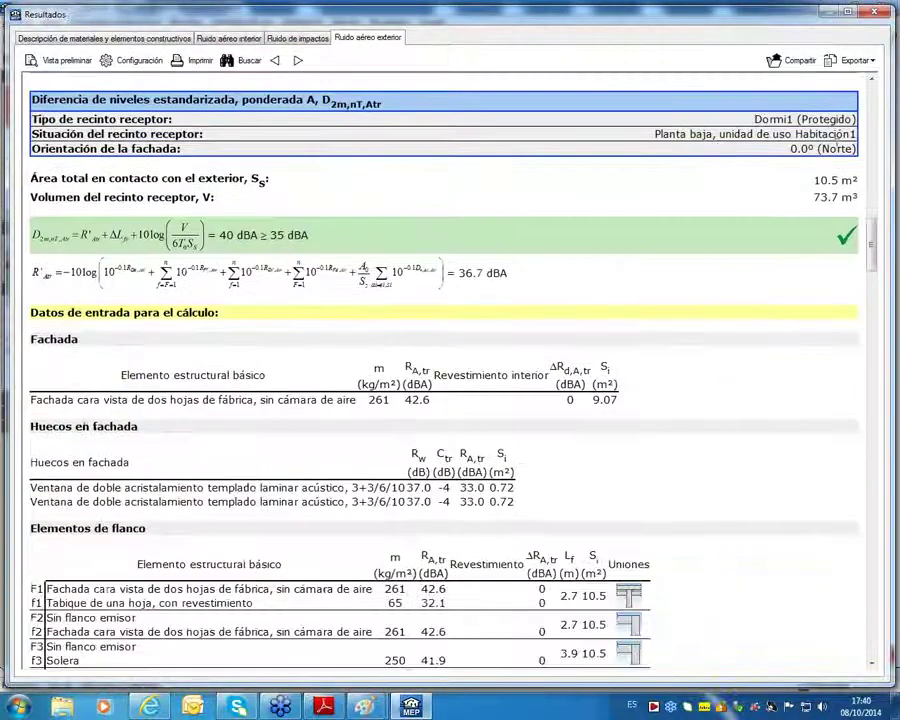
Examine Dormi1's exterior noise report from the west facade to the roof and highlight the roof's global R'A,tr total and RDf,A,tr value.
scroll(722, 183, down, 10)
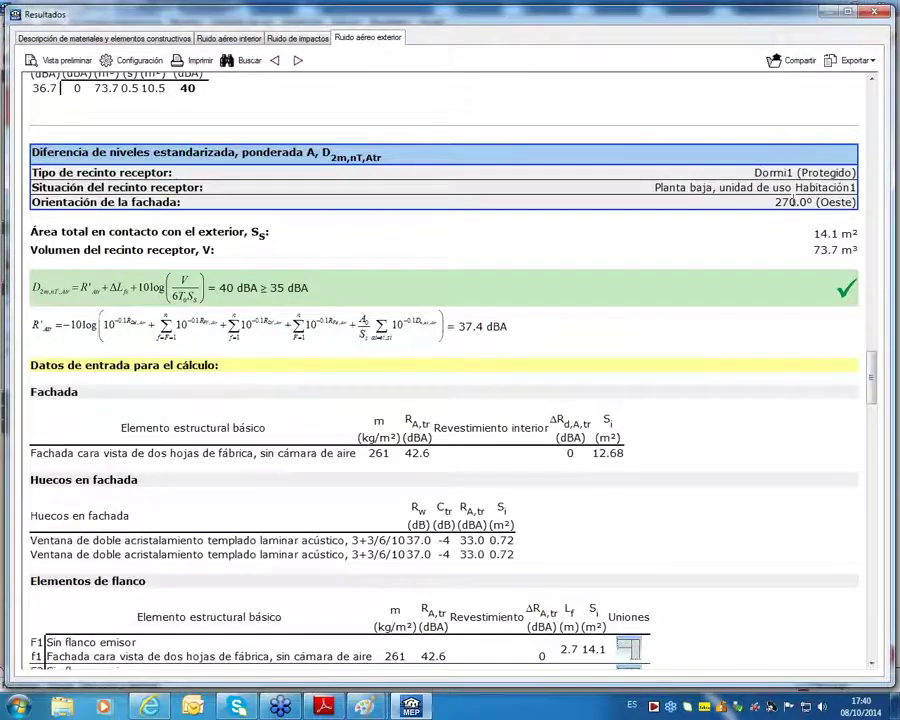
scroll(790, 205, down, 15)
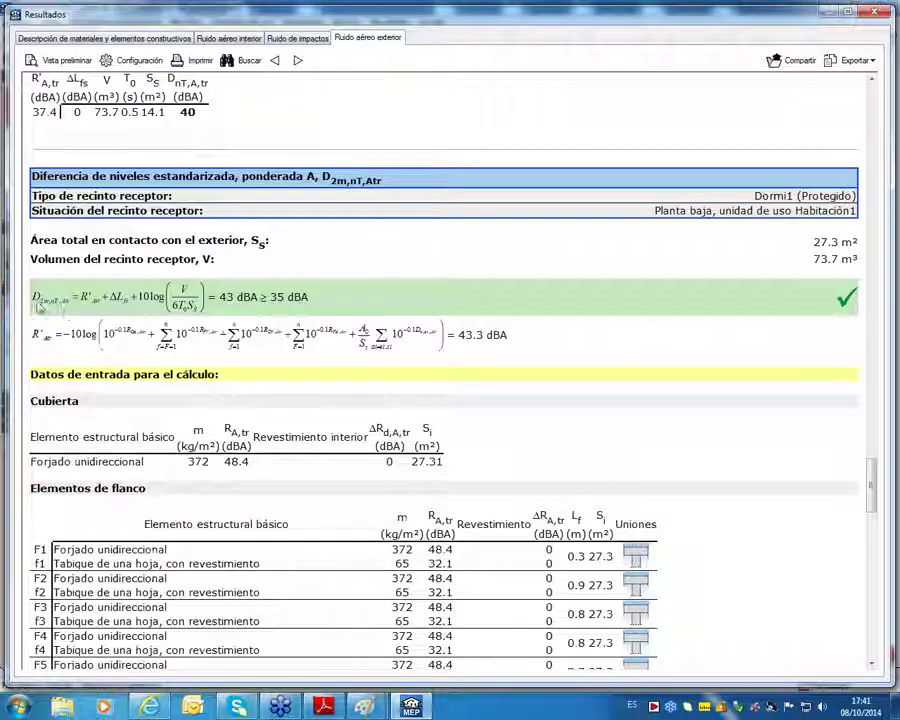
scroll(85, 293, down, 15)
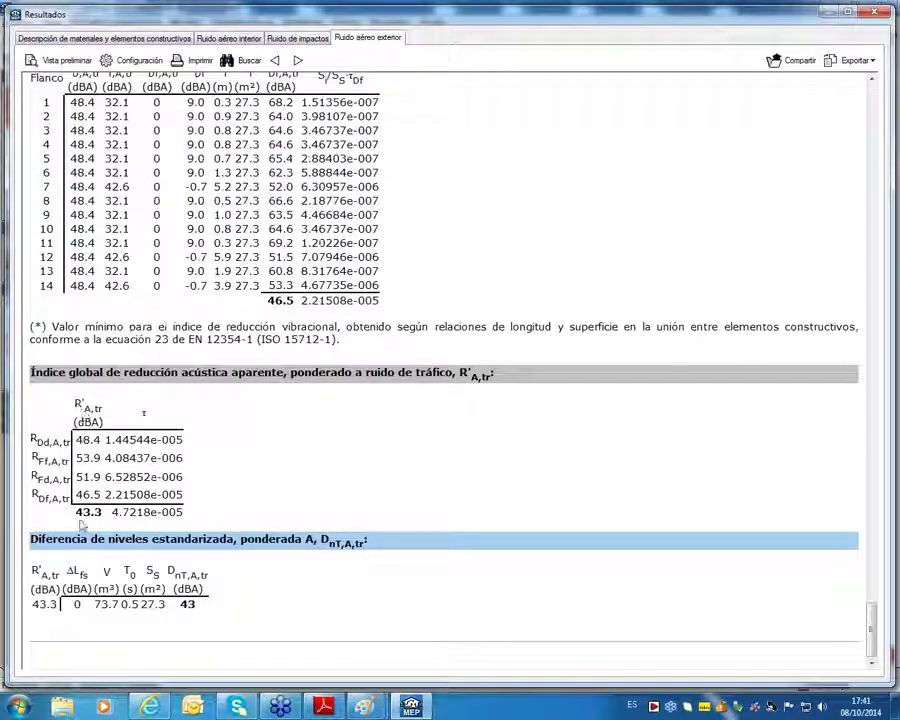
double_click(88, 512)
double_click(87, 494)
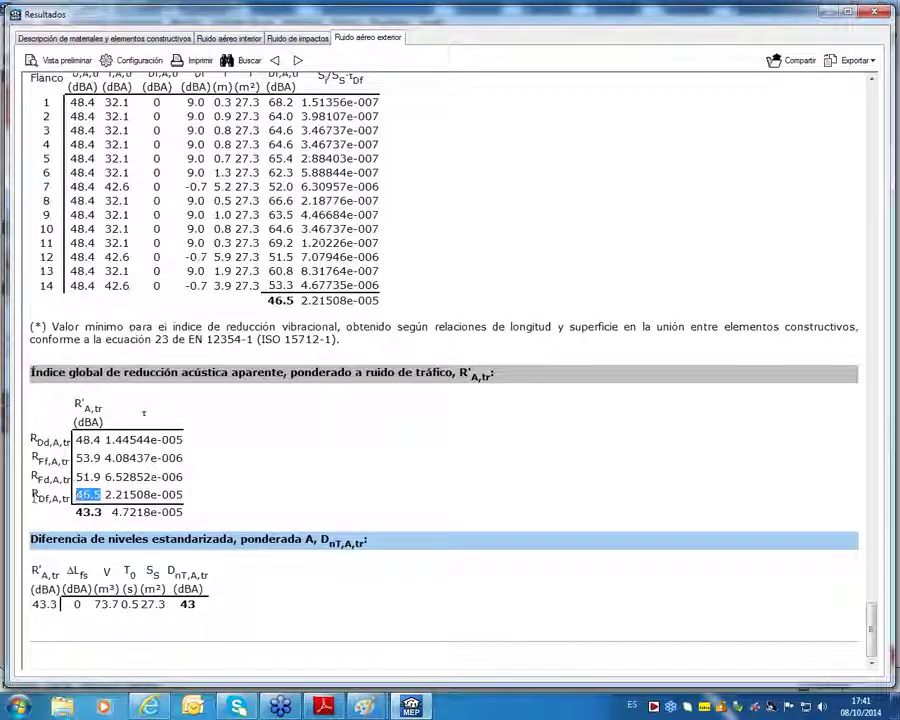
In the roof's direct-to-flank contribution table, underline the RDf,A,tr total, flank 12's RDf,A,tr value and its flank number.
scroll(280, 372, up, 5)
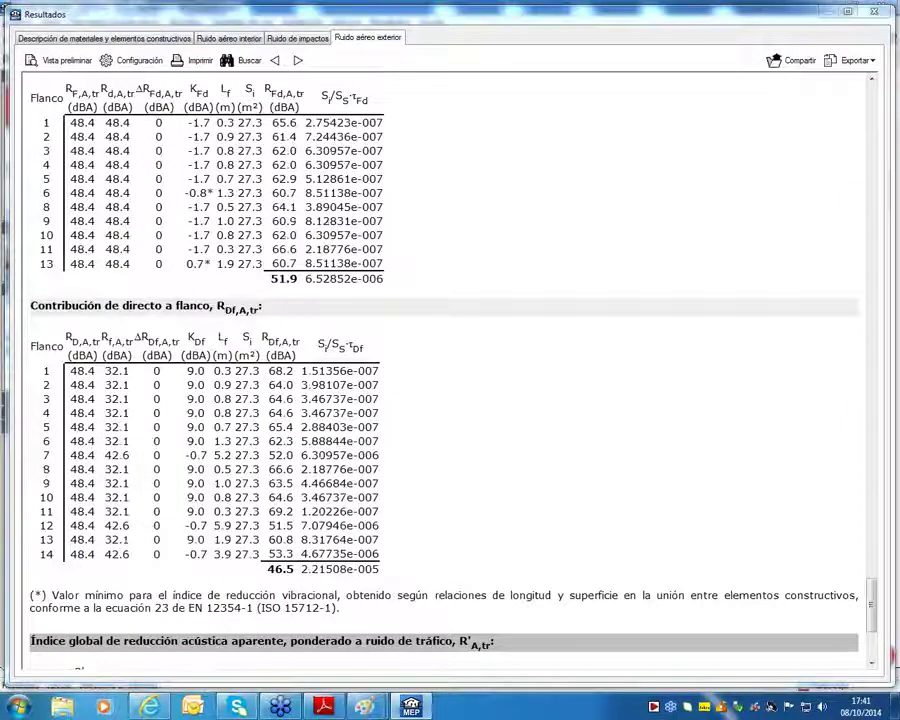
drag(267, 578, 292, 577)
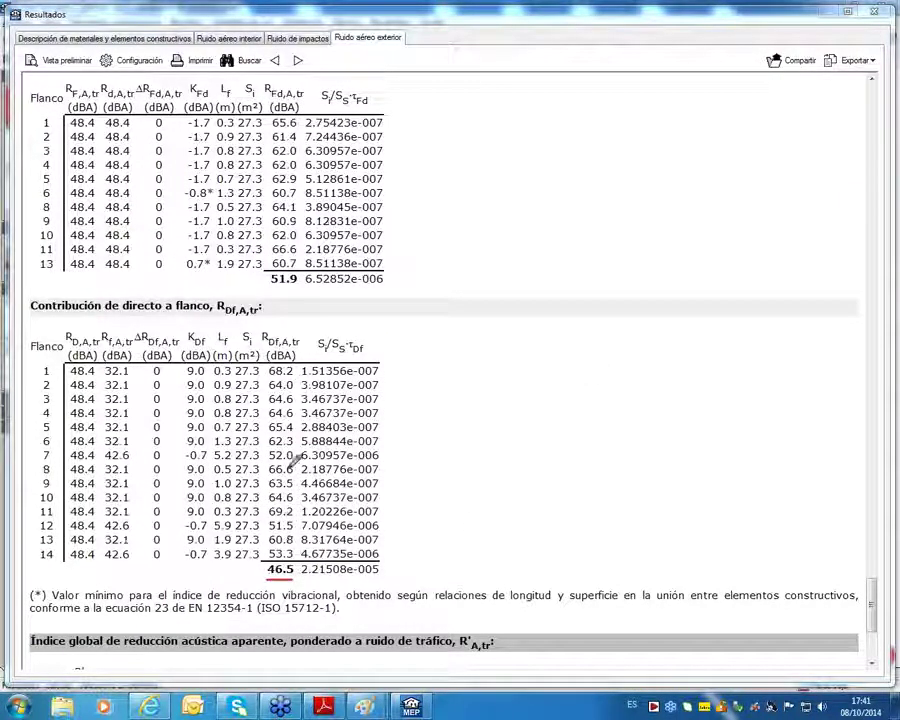
drag(268, 532, 293, 532)
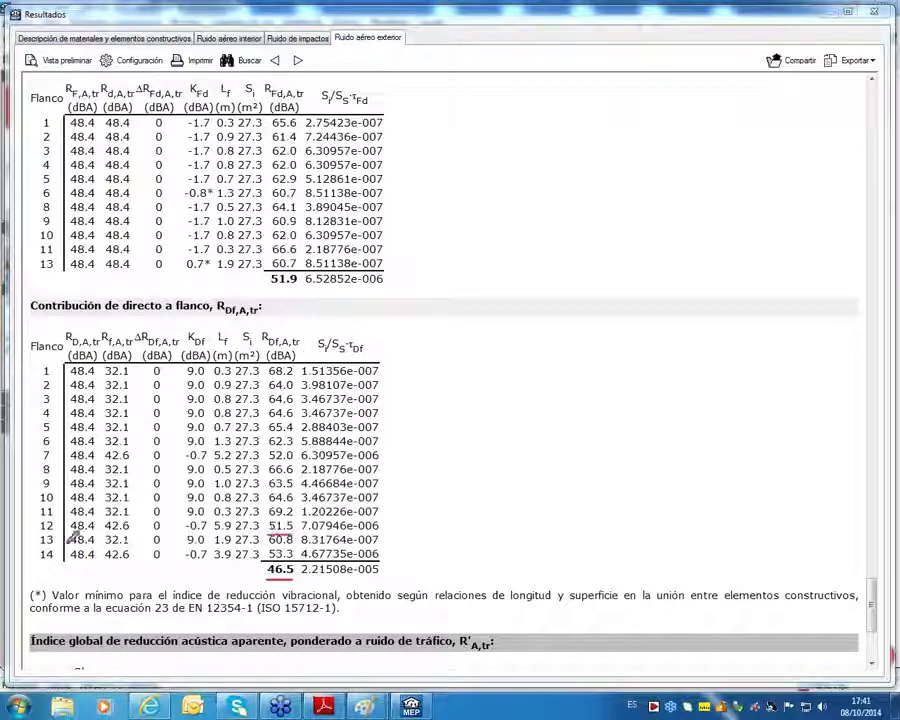
drag(38, 533, 62, 533)
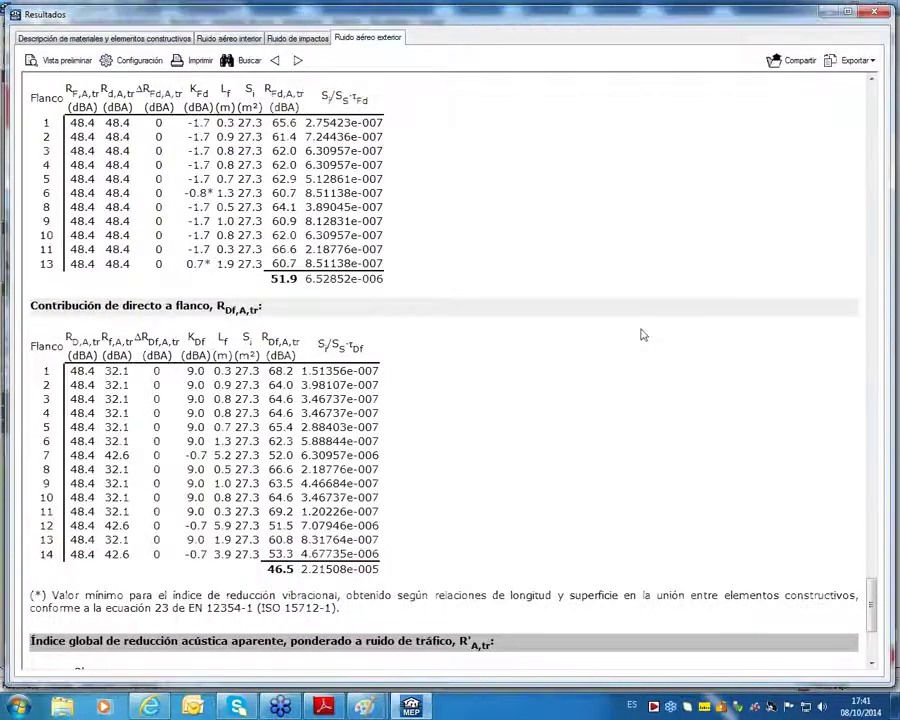
Highlight the f12 Fachada cara vista de dos hojas de fábrica row in the roof's Elementos de flanco table and close the results.
scroll(640, 332, up, 5)
scroll(640, 336, up, 7)
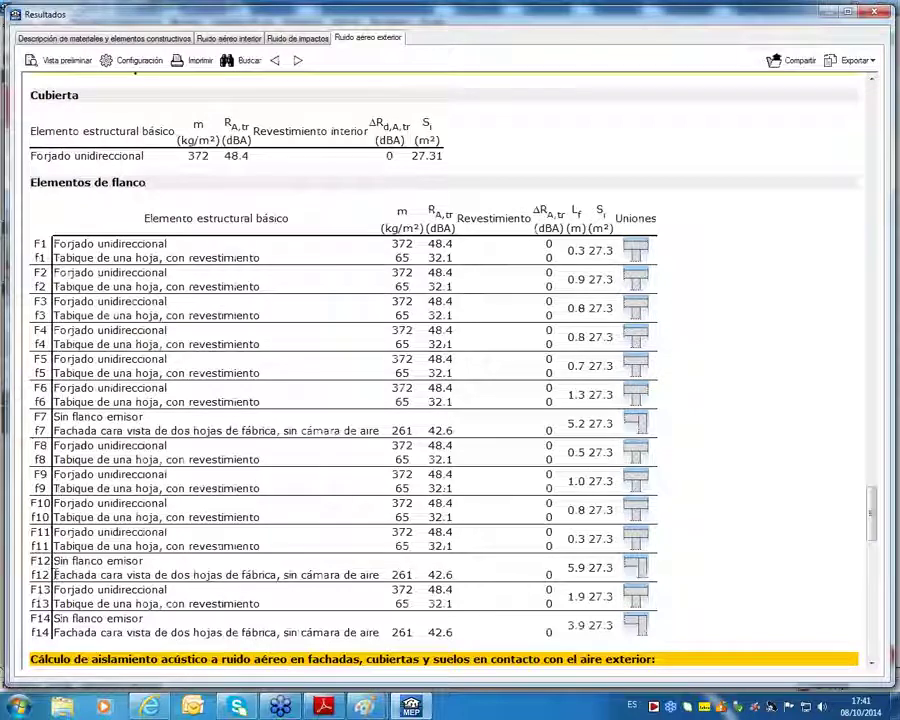
drag(54, 575, 447, 589)
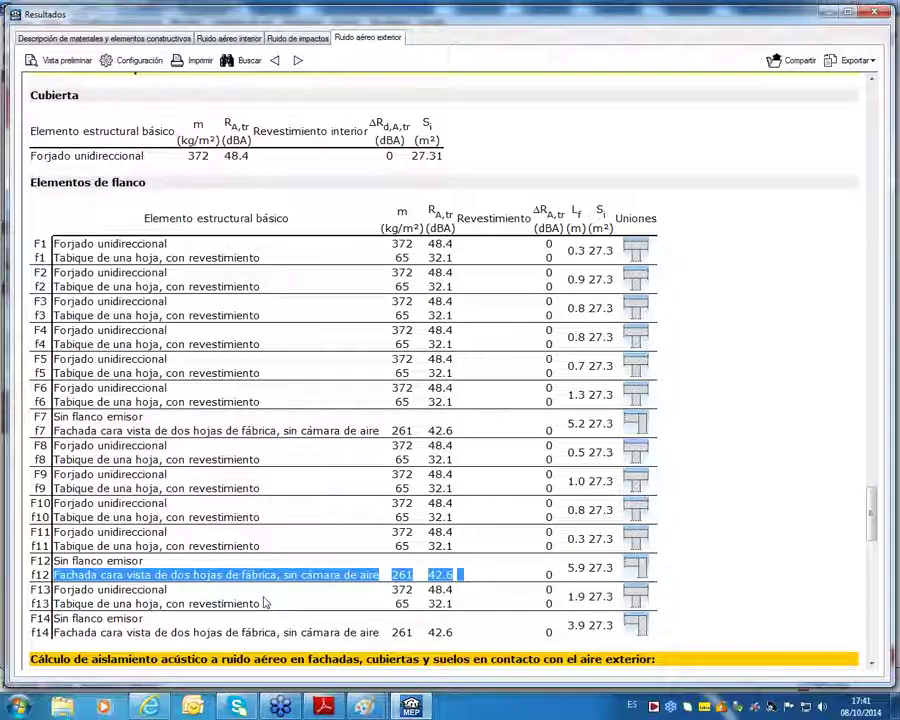
scroll(266, 602, up, 5)
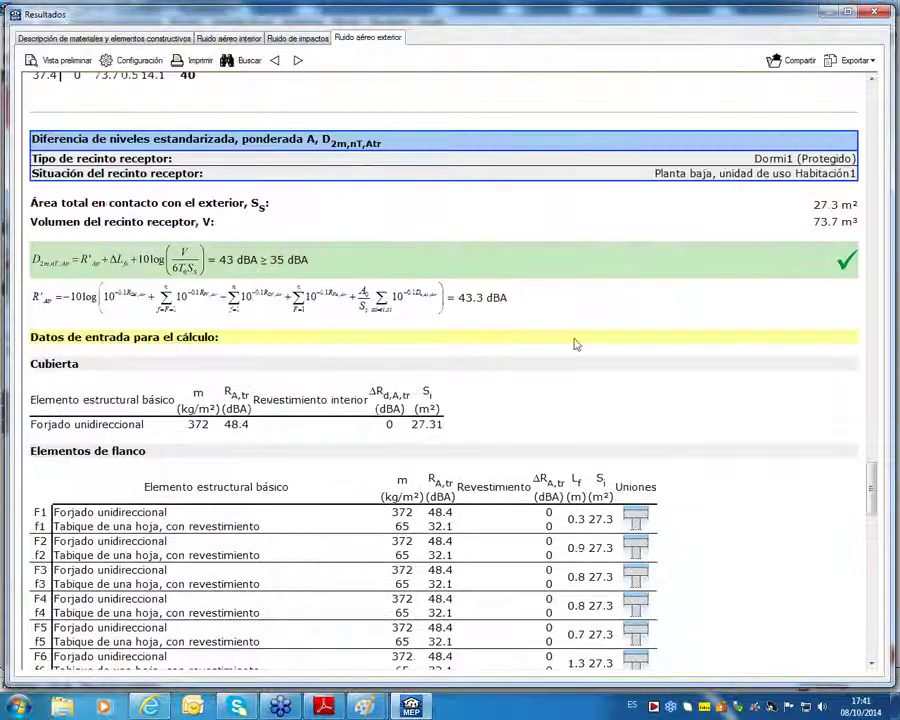
click(877, 12)
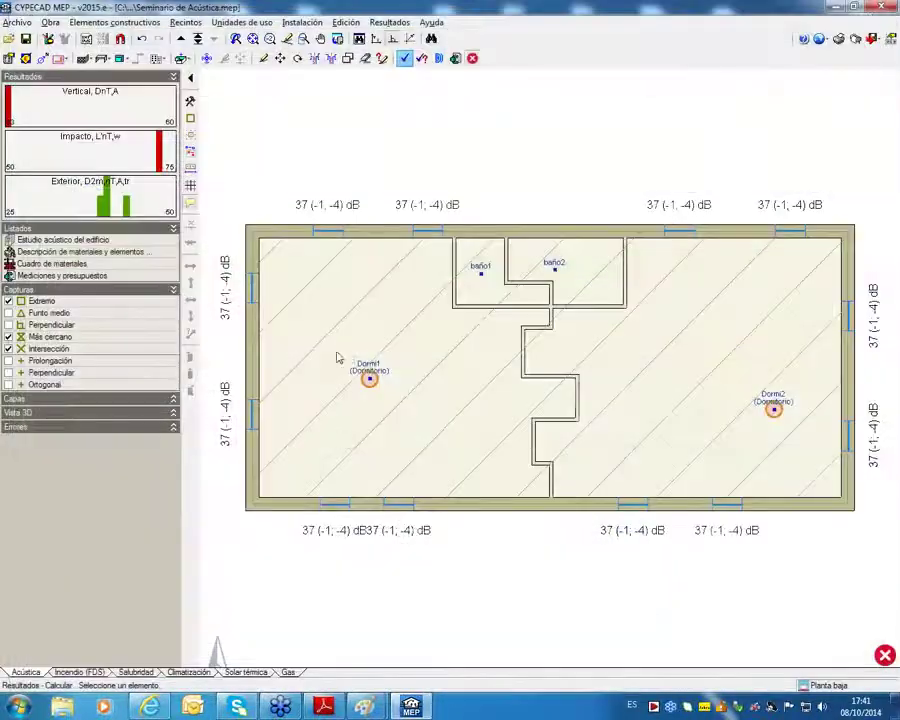
Check Dormi1's results summary on the plan, switch to its capture in Paint and draw a rectangle around the Ruido aéreo interior result.
mouse_move(369, 381)
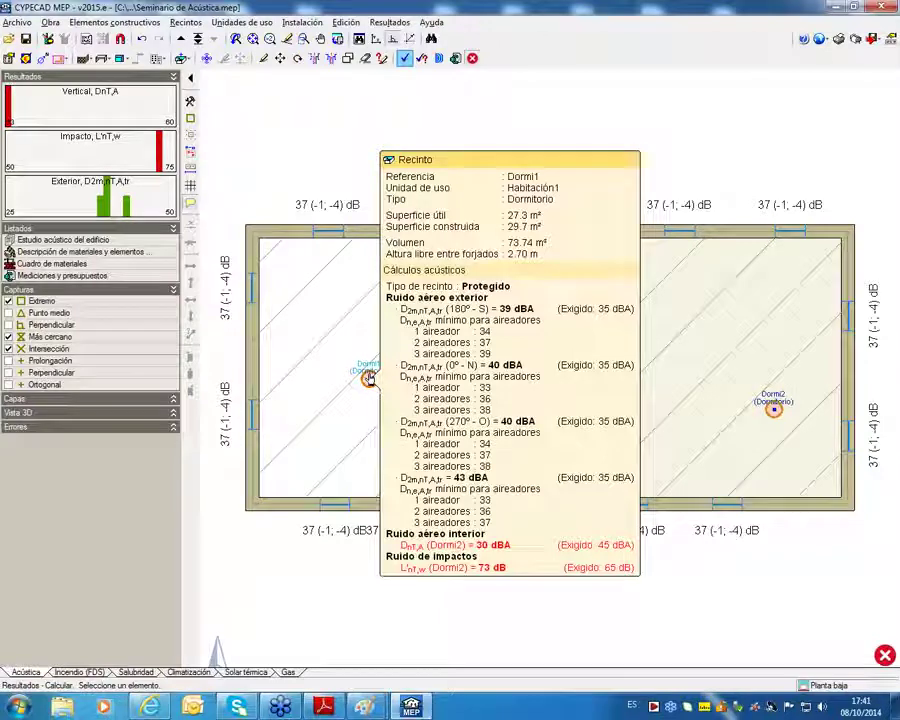
click(383, 707)
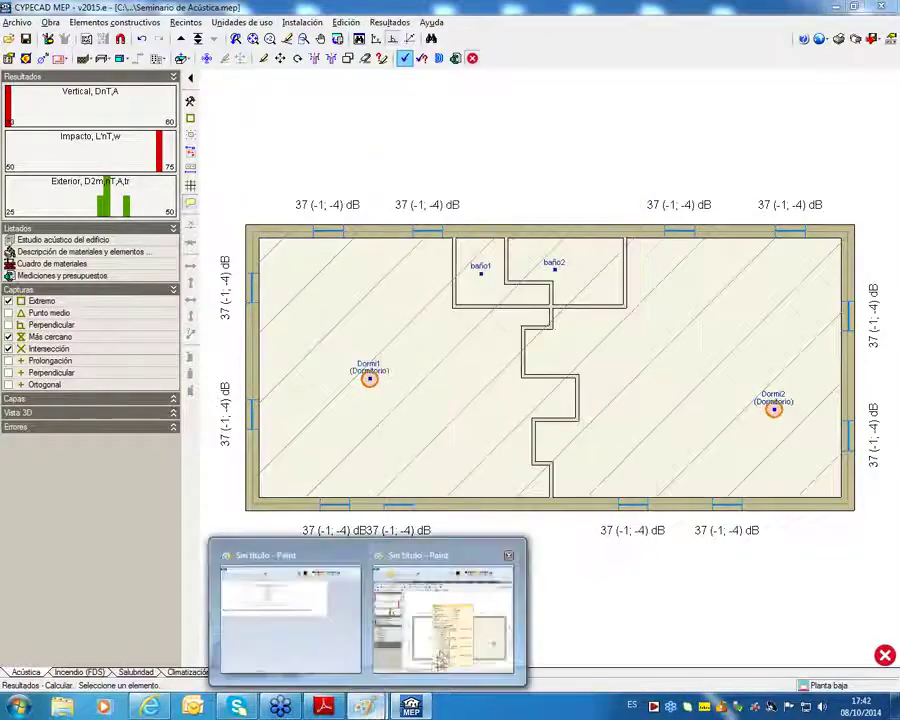
click(472, 585)
scroll(357, 405, down, 3)
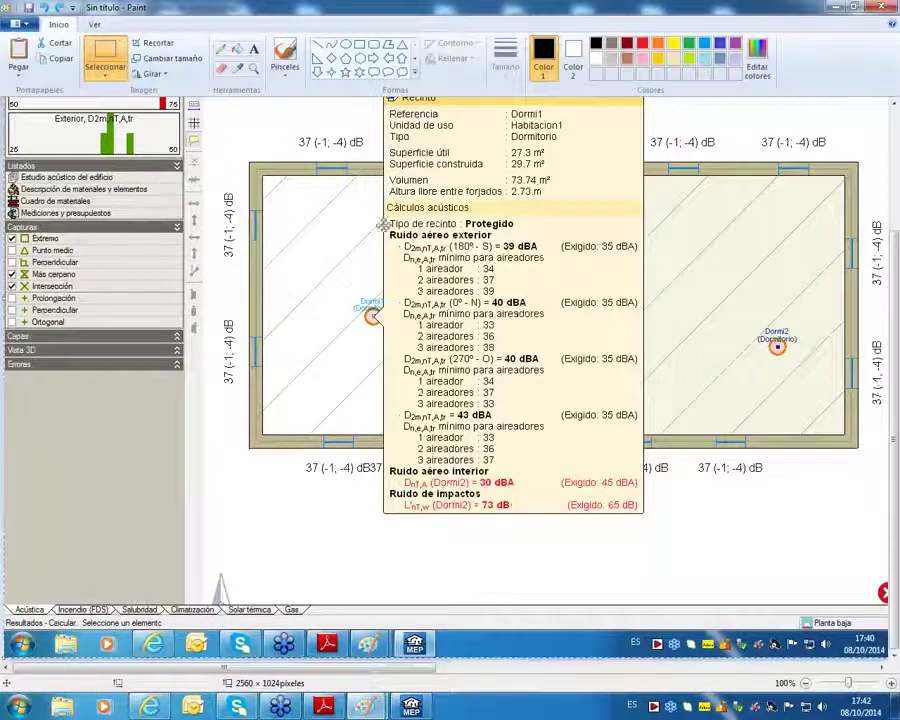
click(359, 44)
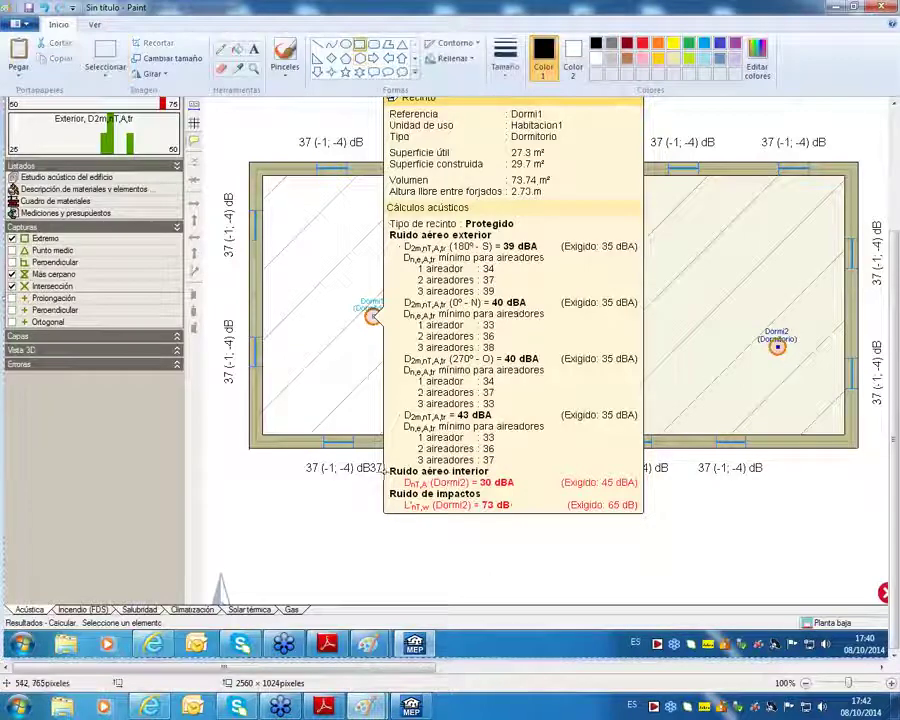
drag(384, 462, 642, 495)
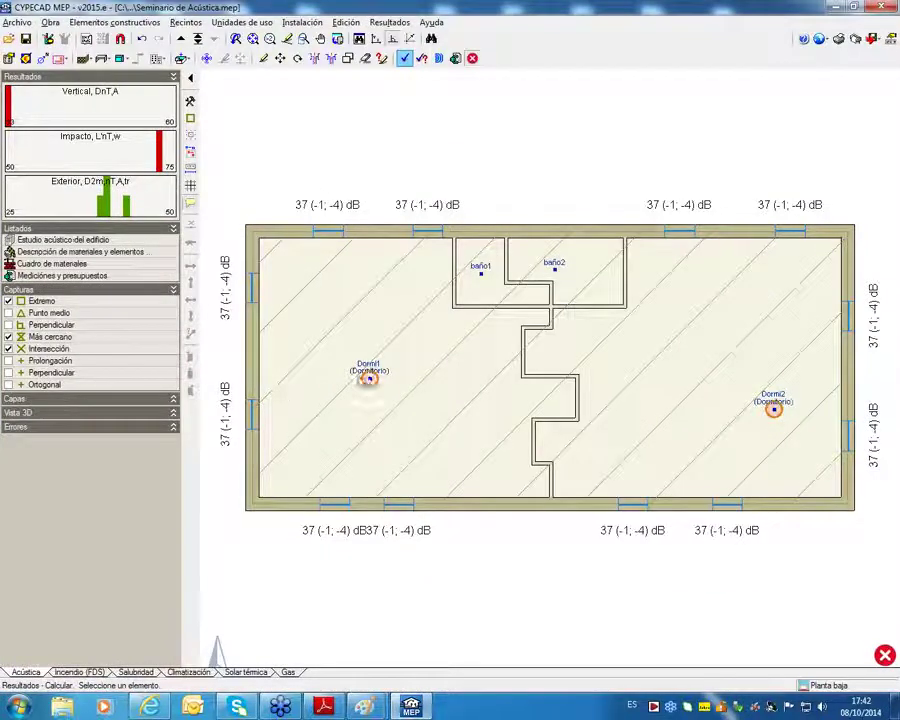
Return to CYPECAD MEP, open Dormi1's Ruido aéreo interior report and highlight the receiving room's name and protection type.
click(368, 380)
click(369, 381)
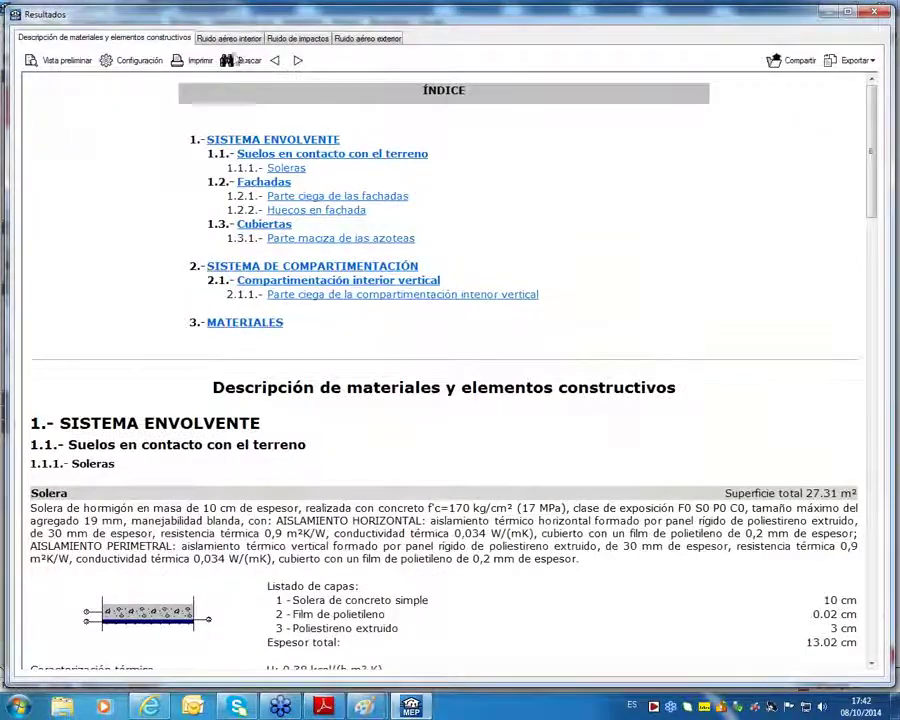
click(229, 39)
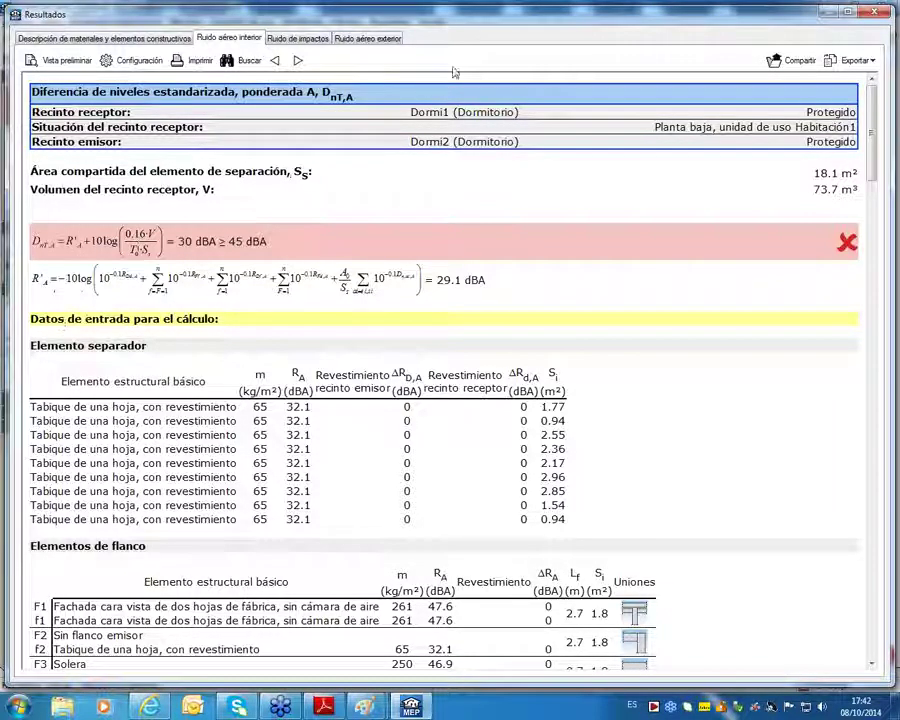
drag(412, 112, 560, 110)
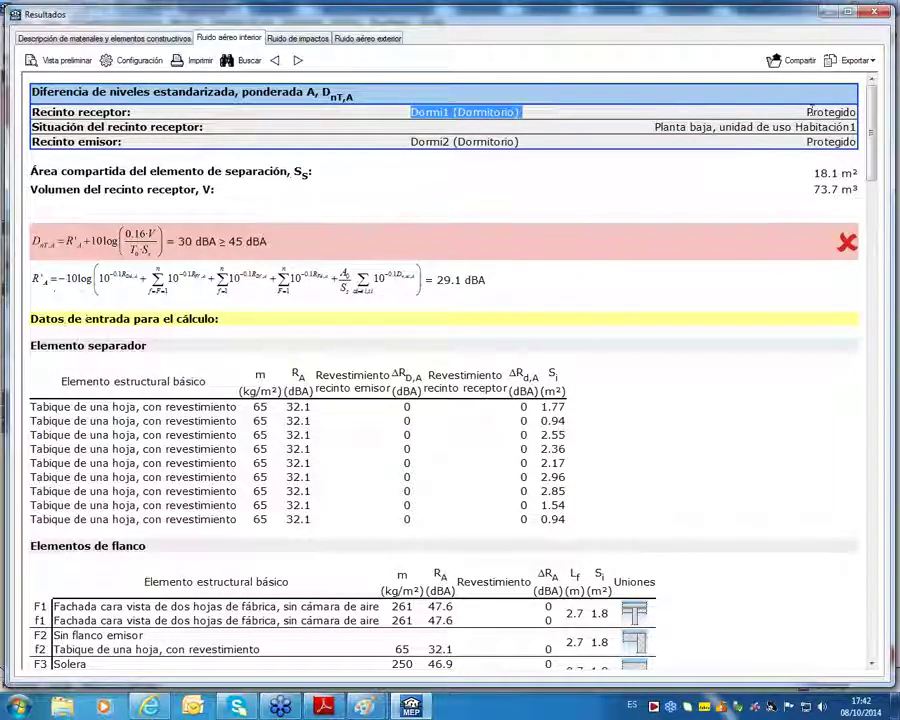
drag(811, 108, 457, 116)
click(414, 148)
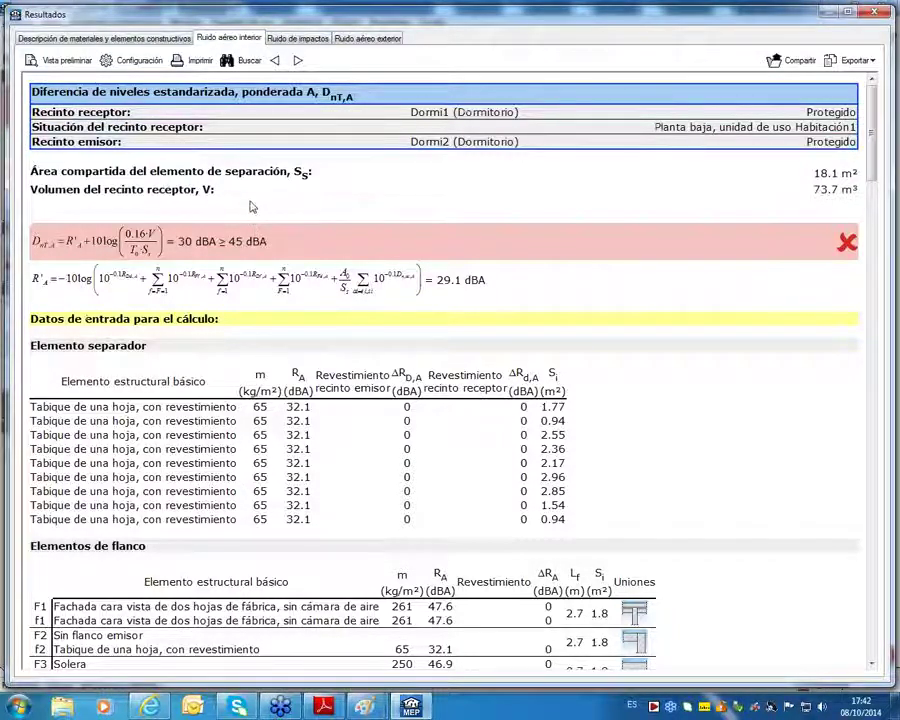
Look through the interior report's flank elements, then view Figura 3.5 with the sound transmission paths in Paint and minimize it.
scroll(251, 207, down, 2)
scroll(257, 197, down, 20)
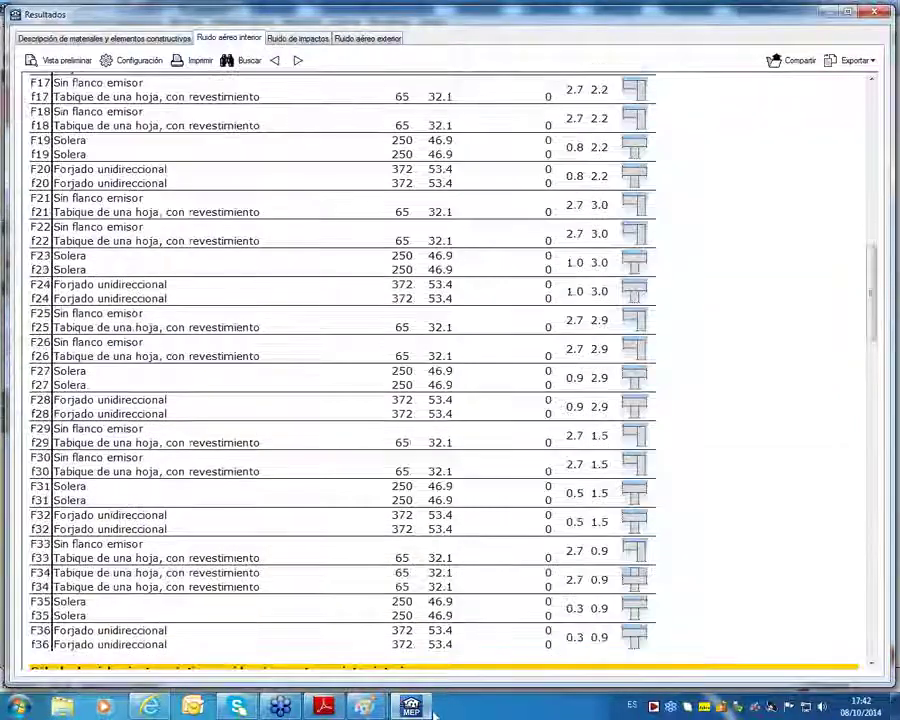
mouse_move(366, 707)
click(274, 615)
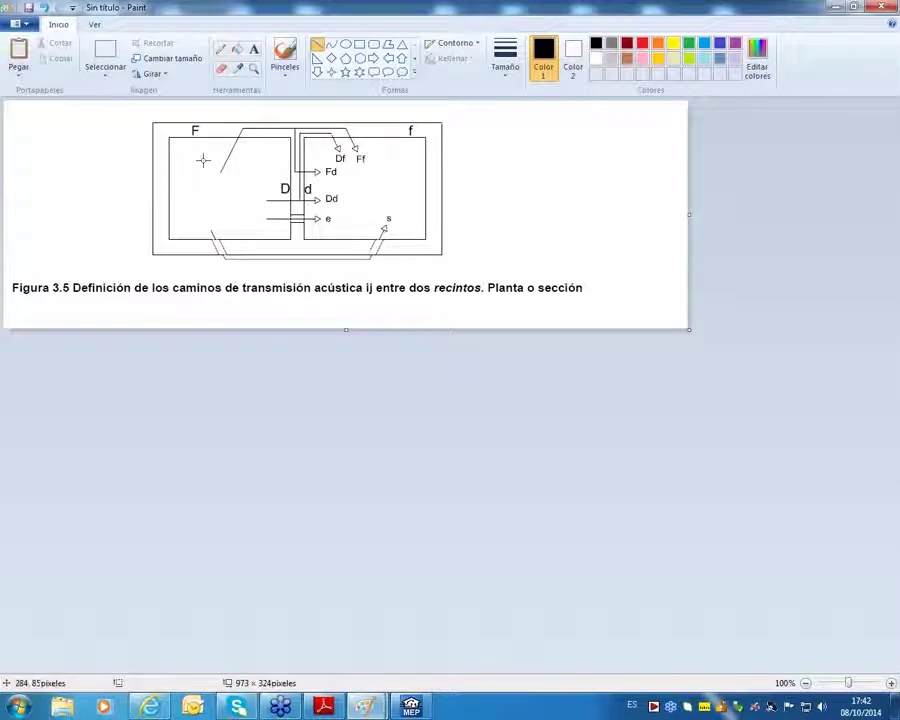
click(835, 10)
Shrink and move the results window to show the partition between Dormi1 and Dormi2 on the plan, then maximize the report again.
click(852, 14)
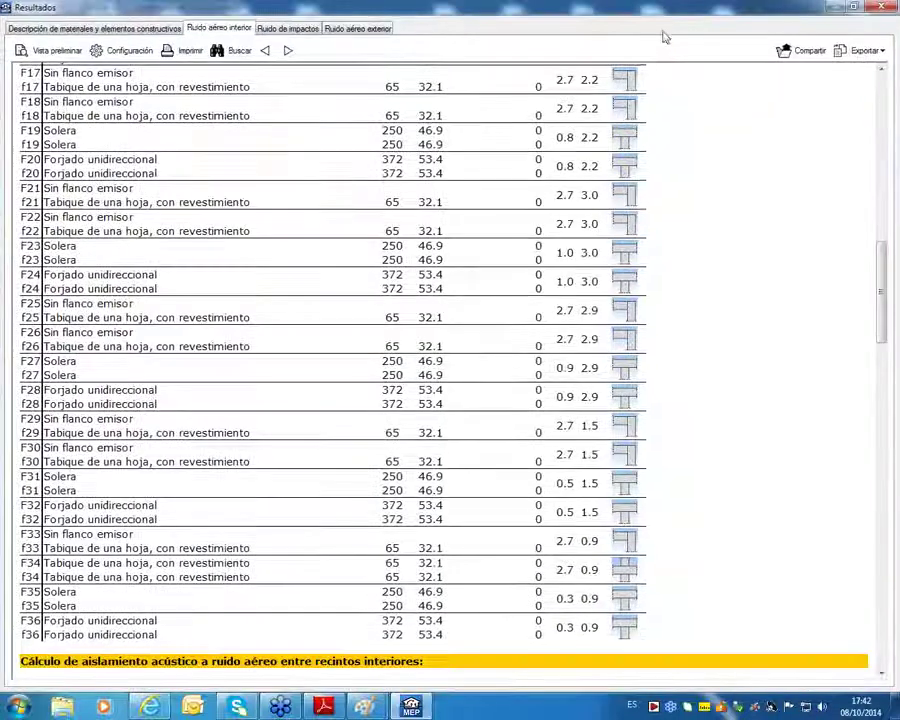
click(852, 10)
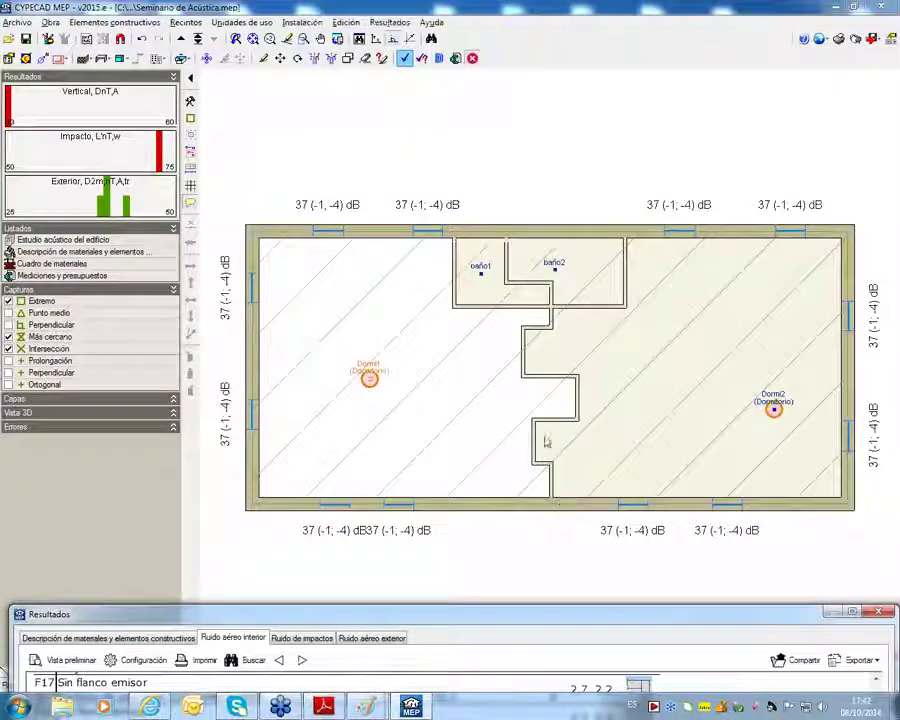
drag(560, 614, 559, 149)
double_click(559, 149)
Examine the interior report's Elementos de flanco list and the Elemento separador table above it.
scroll(333, 258, down, 1)
scroll(333, 259, up, 2)
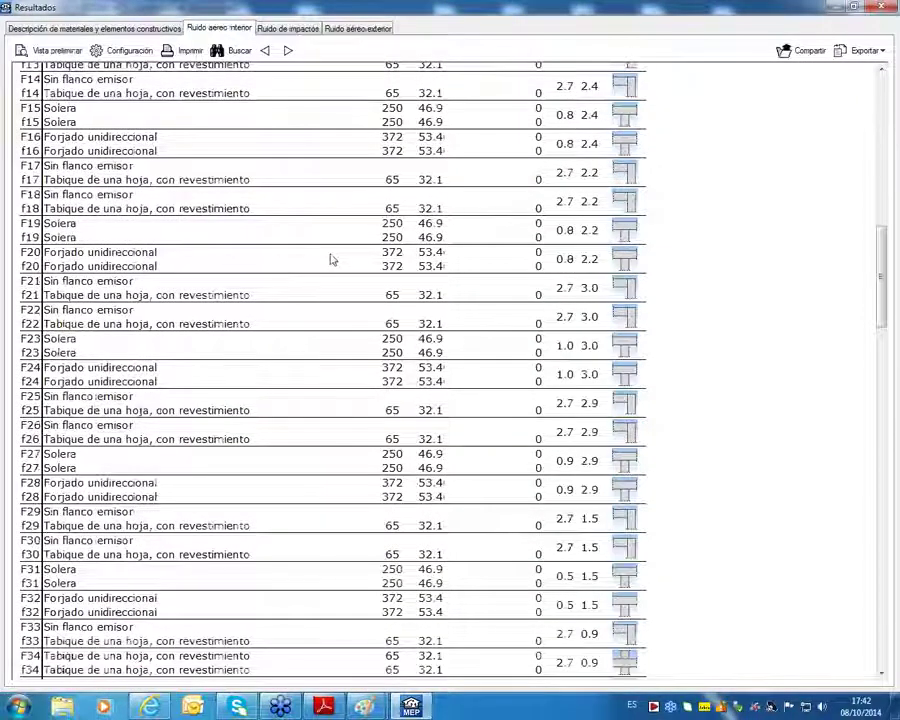
scroll(333, 259, down, 3)
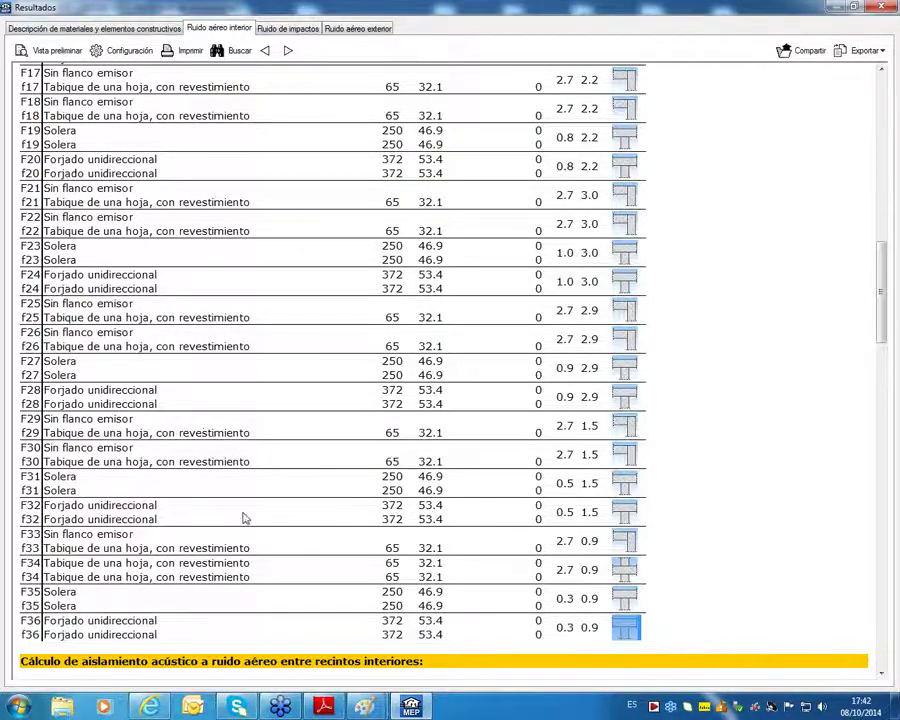
scroll(243, 518, up, 20)
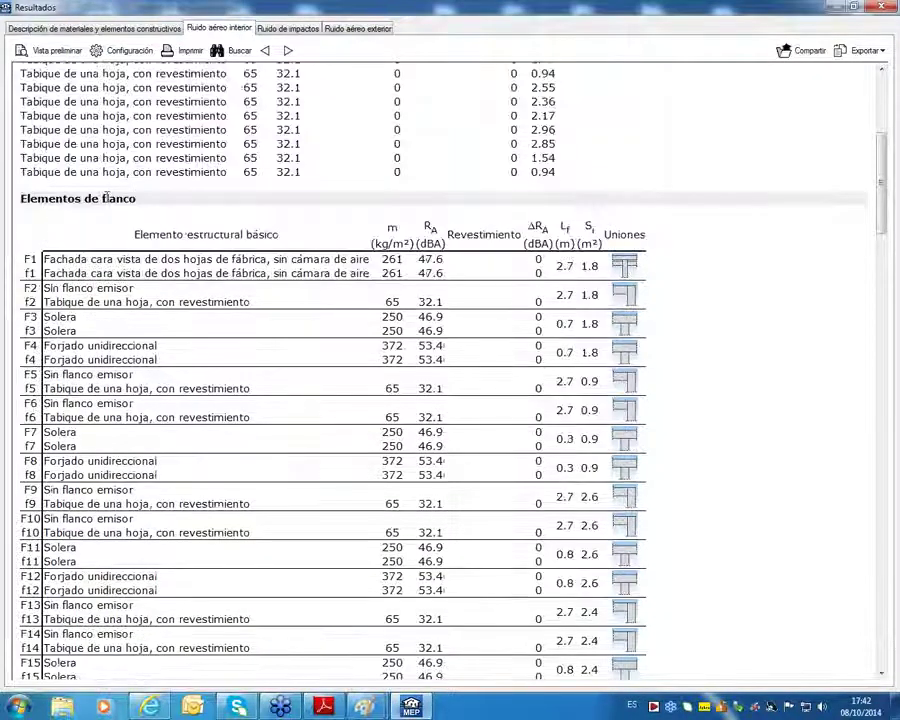
scroll(104, 198, up, 5)
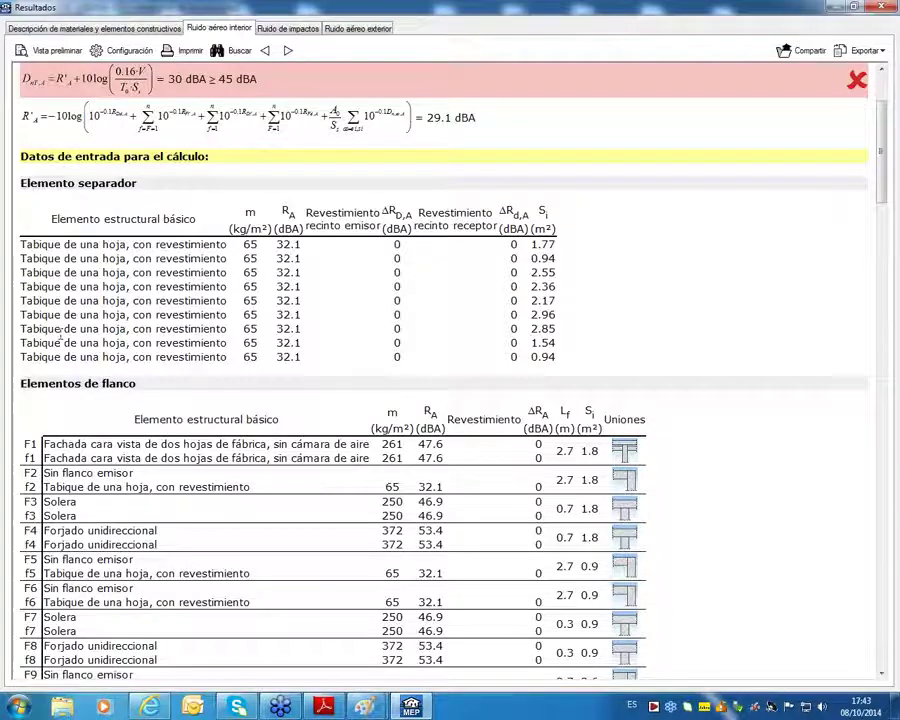
Go to the interior report's Contribución directa table, highlight the RDd,A total and continue to the flank-to-flank contribution table.
scroll(62, 337, down, 12)
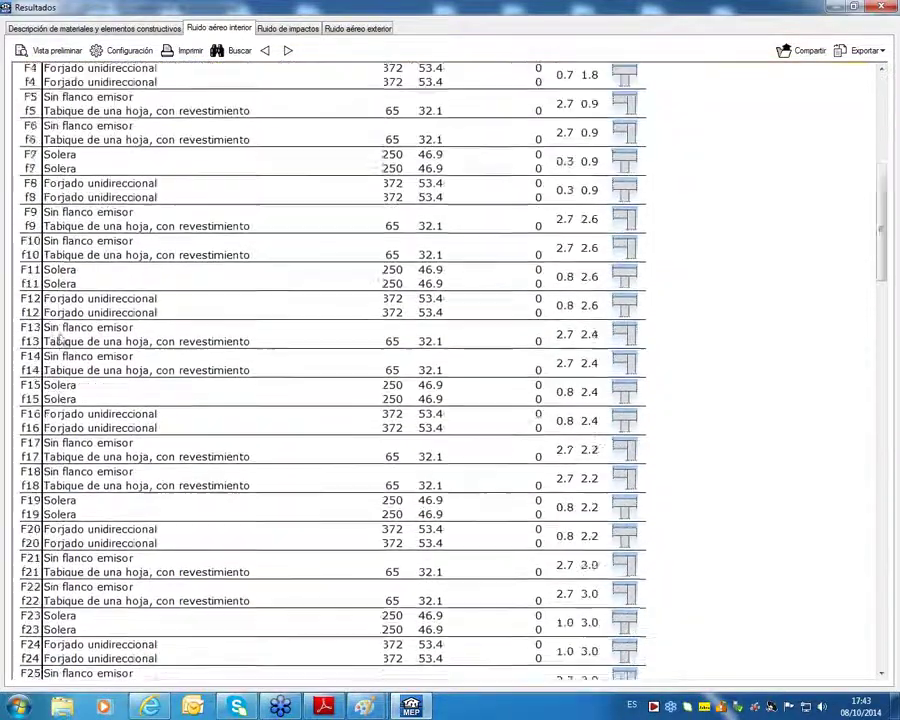
scroll(62, 337, down, 15)
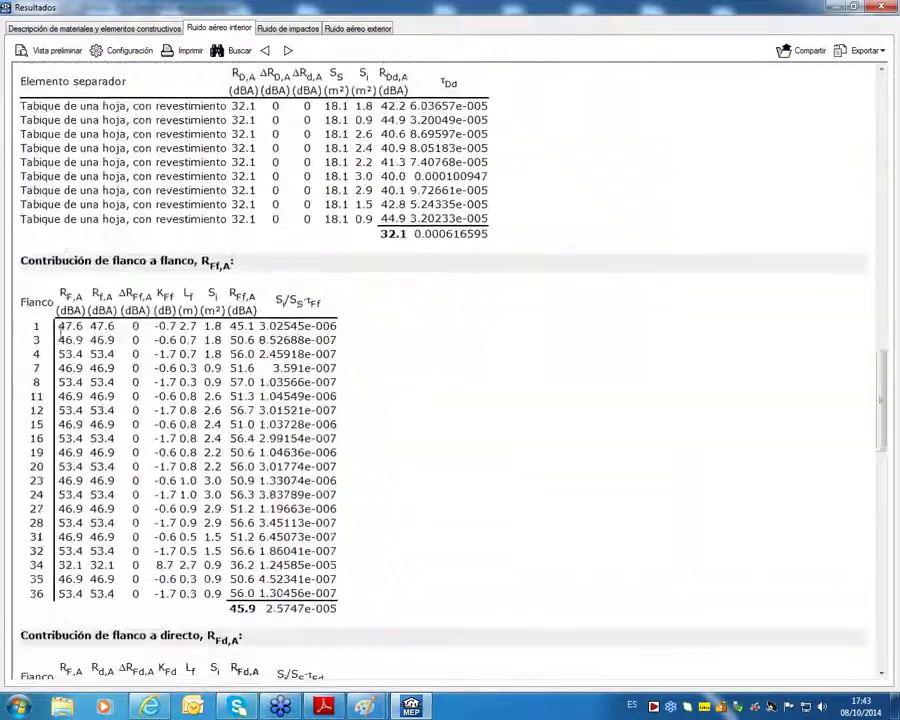
scroll(185, 230, down, 6)
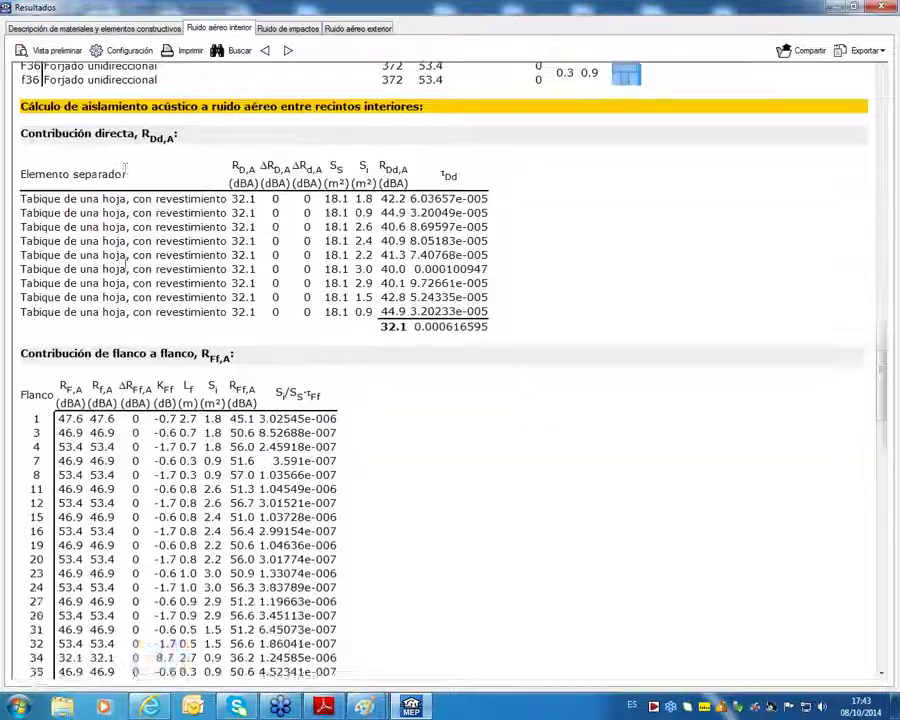
scroll(376, 340, up, 4)
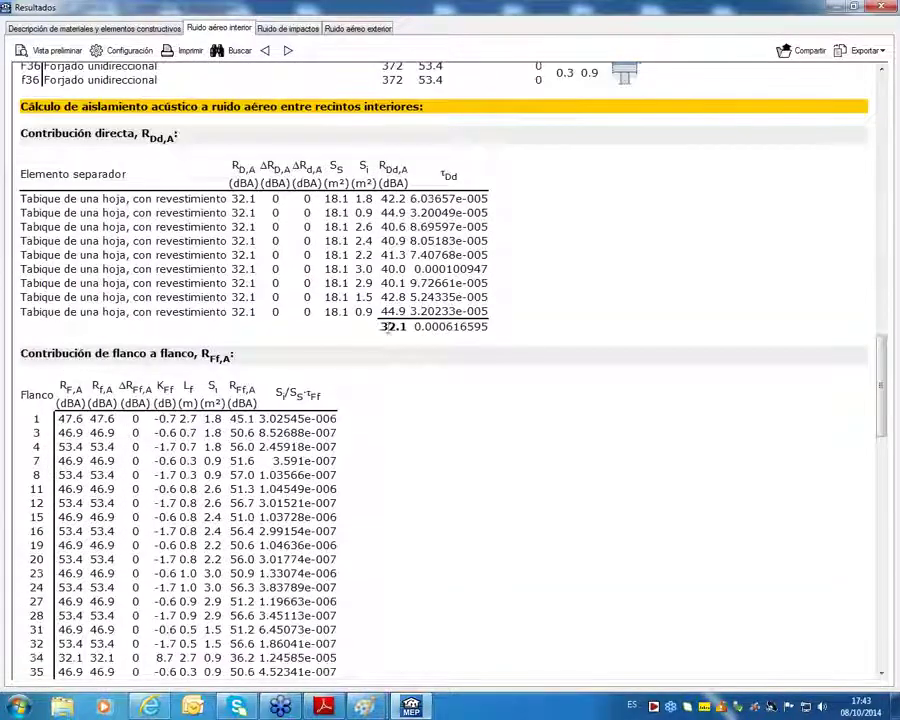
drag(405, 327, 377, 325)
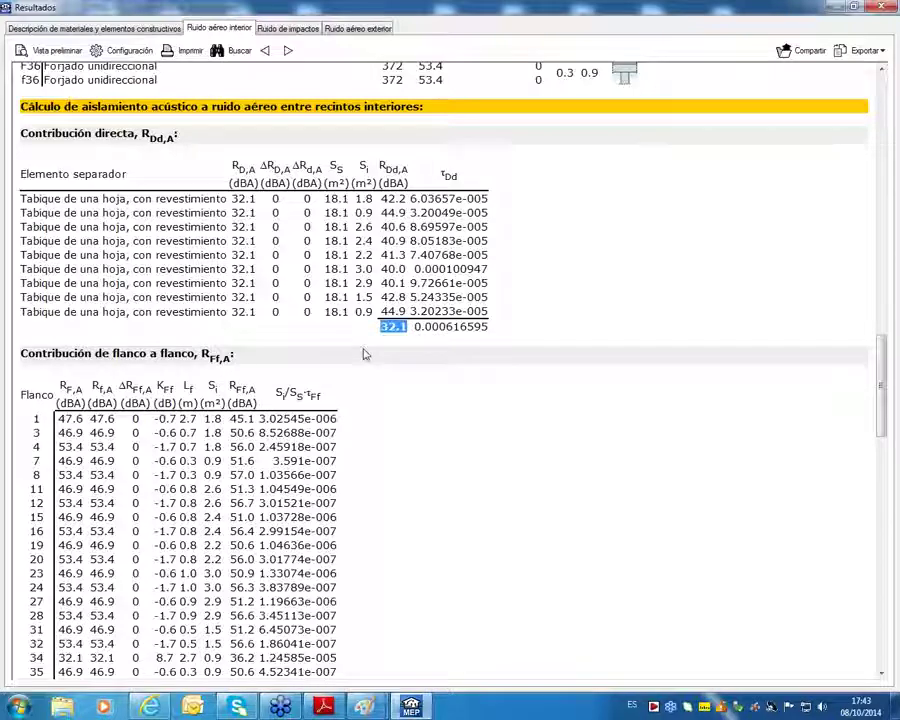
scroll(364, 353, down, 5)
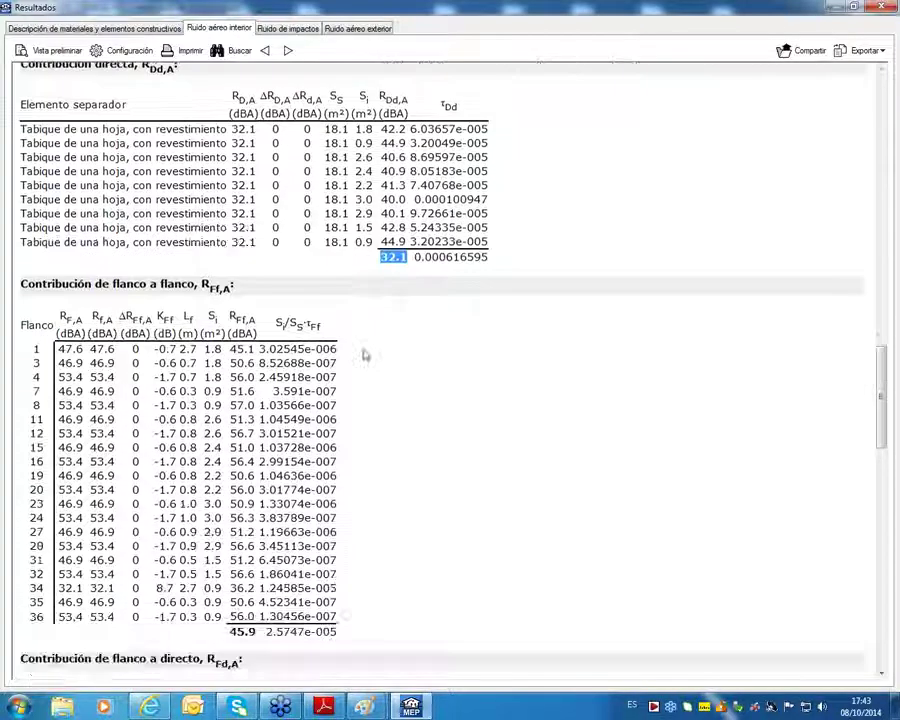
Go through the RFf,A, RFd,A and RDf,A contribution tables, highlighting the flank-to-flank and direct-to-flank totals.
double_click(238, 426)
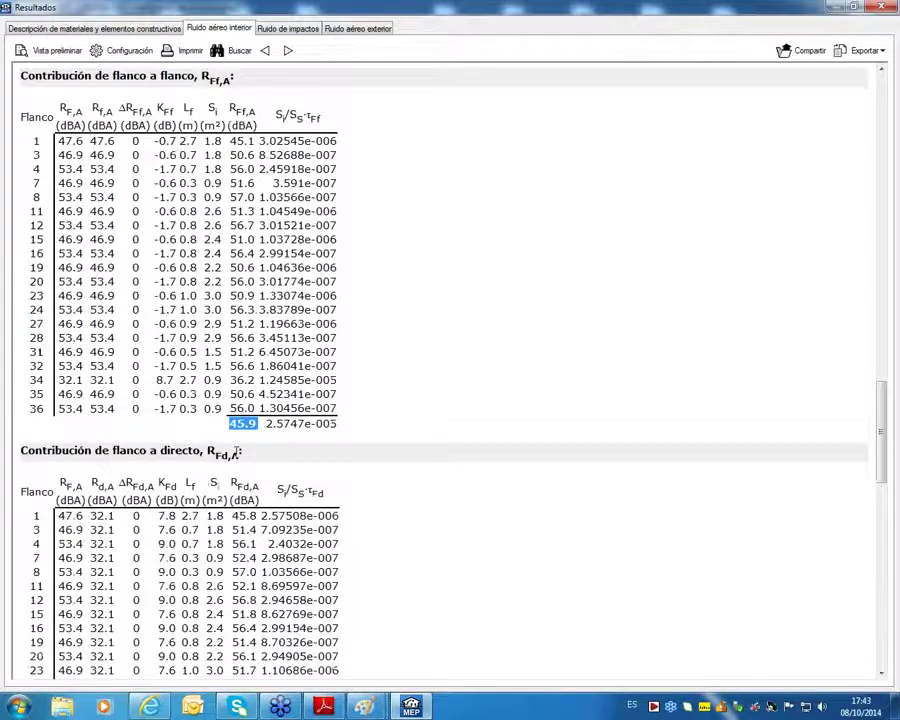
scroll(237, 452, down, 8)
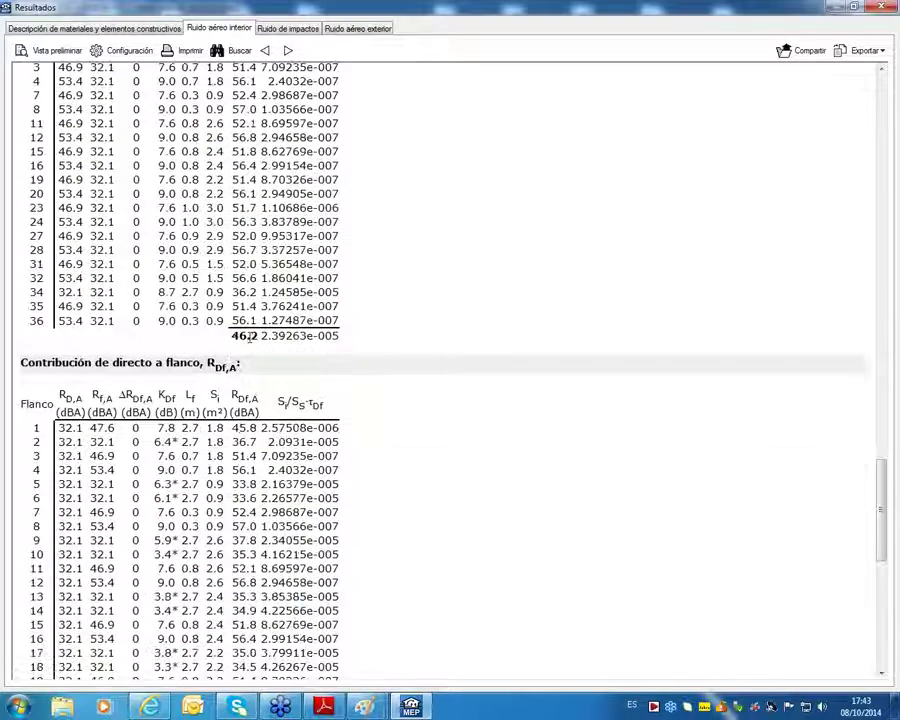
scroll(240, 372, up, 2)
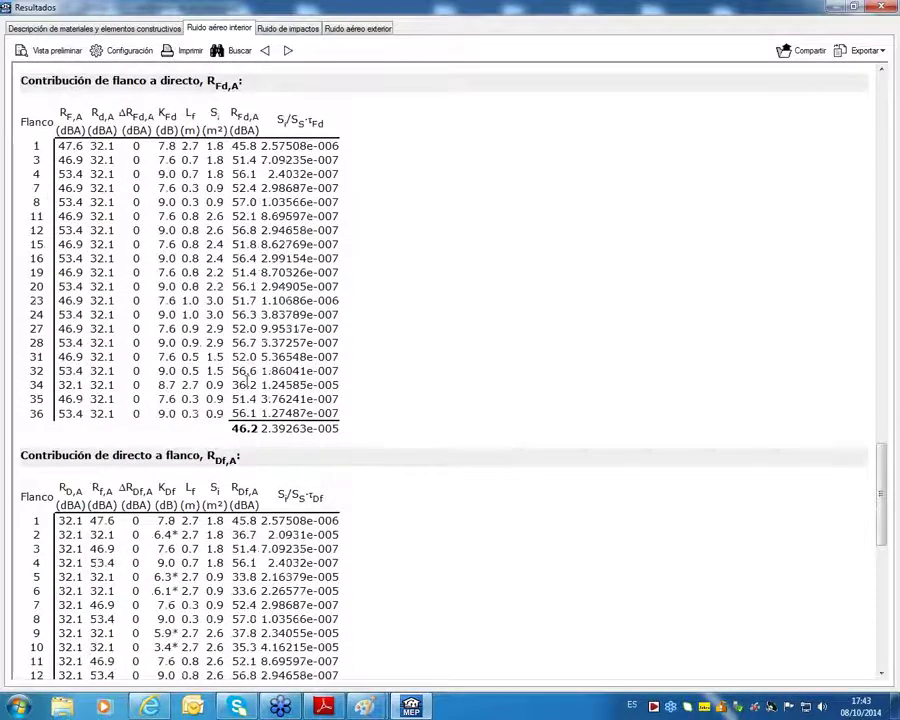
scroll(247, 380, down, 10)
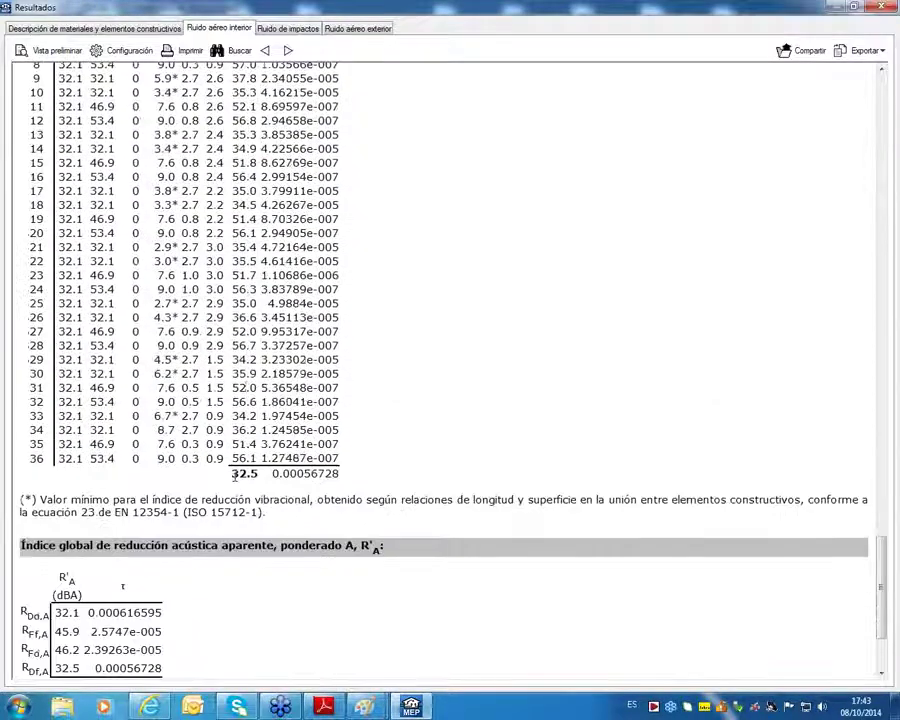
double_click(236, 474)
scroll(226, 535, down, 3)
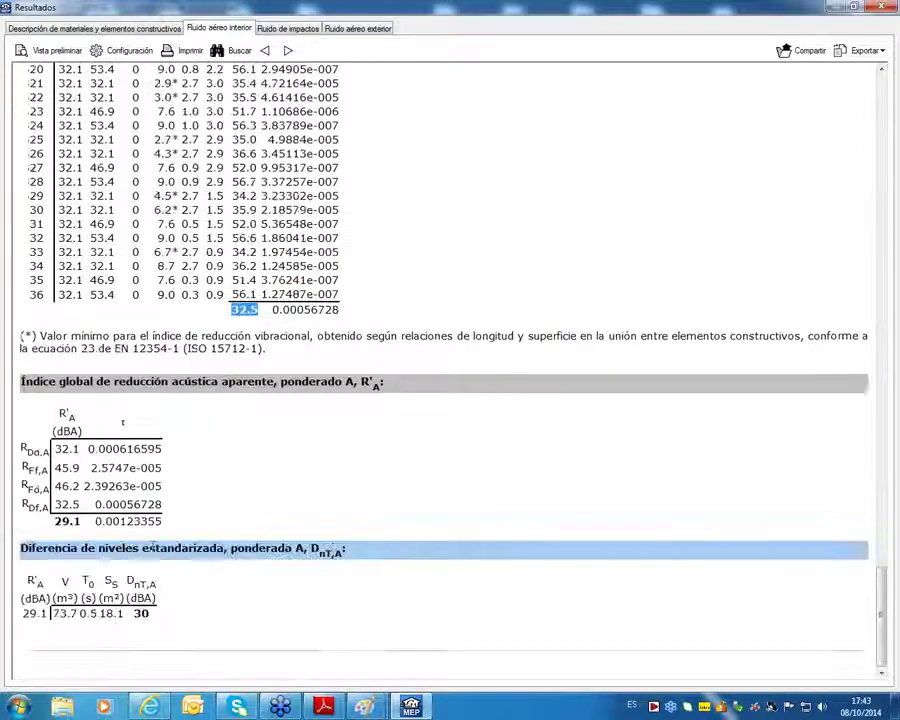
Highlight the RDd,A and RDf,A values in the Índice global table and look back at the direct-to-flank contribution table.
double_click(66, 504)
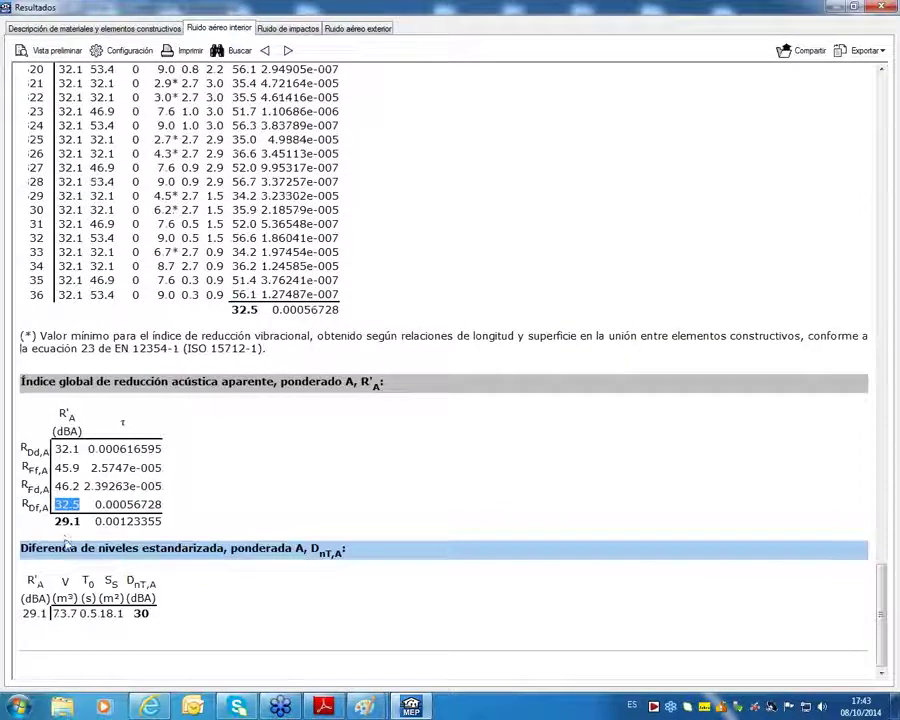
double_click(60, 450)
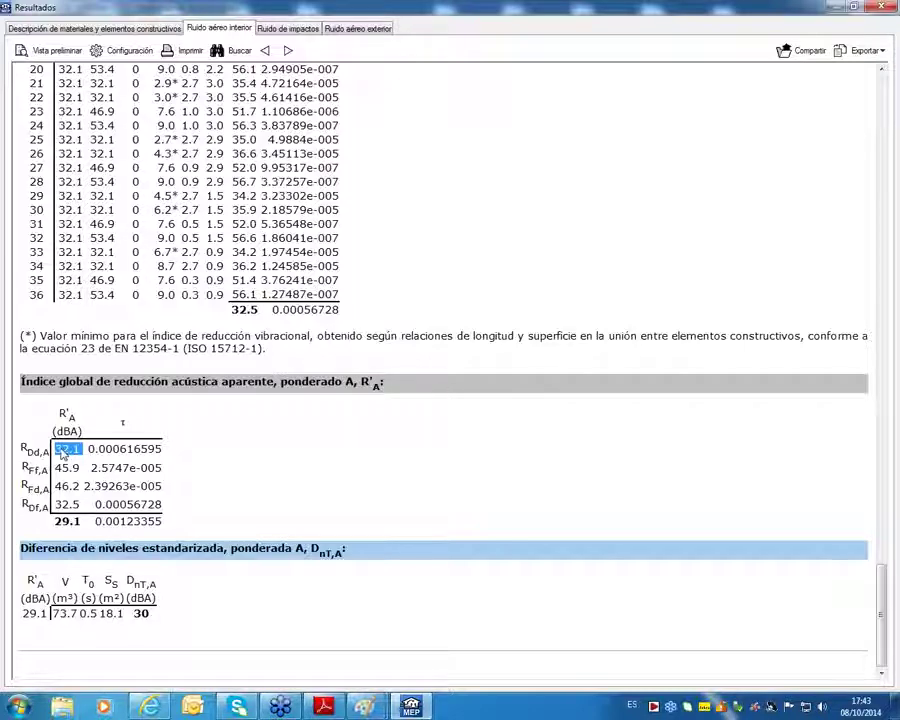
double_click(64, 504)
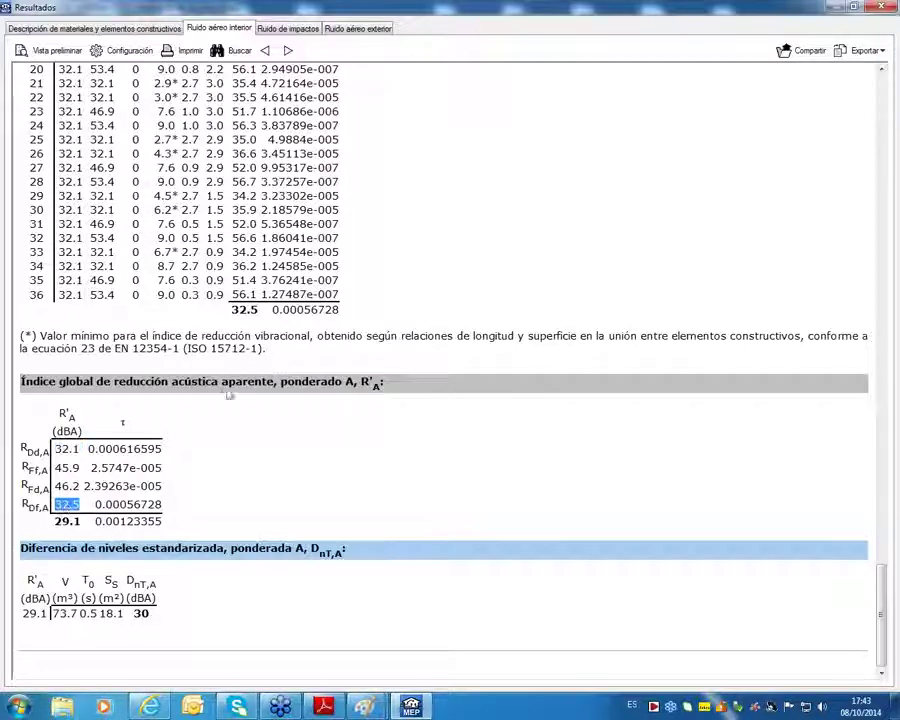
scroll(240, 356, up, 5)
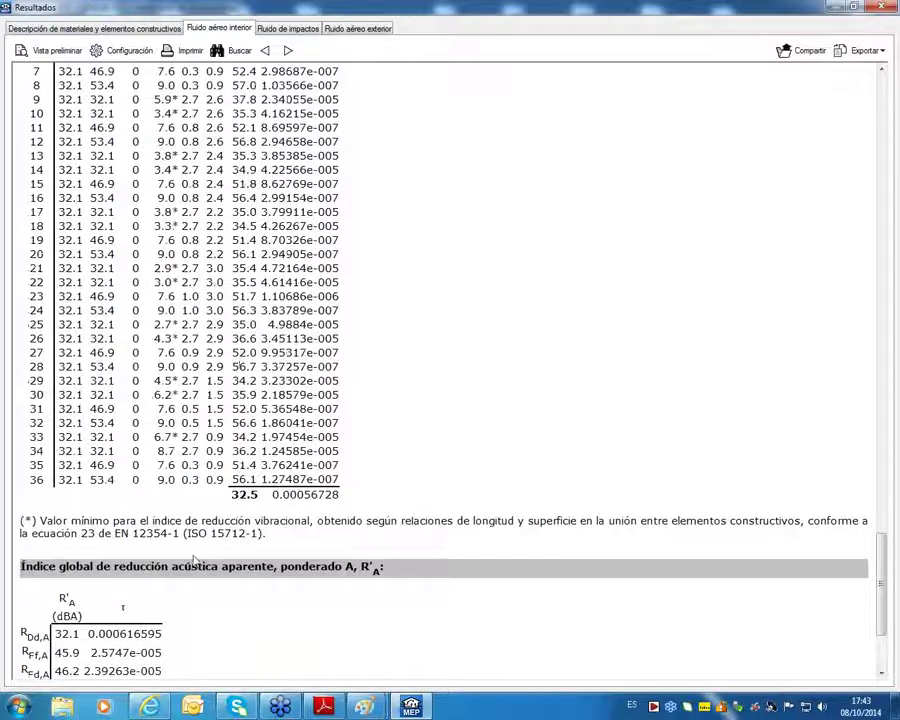
scroll(240, 356, down, 2)
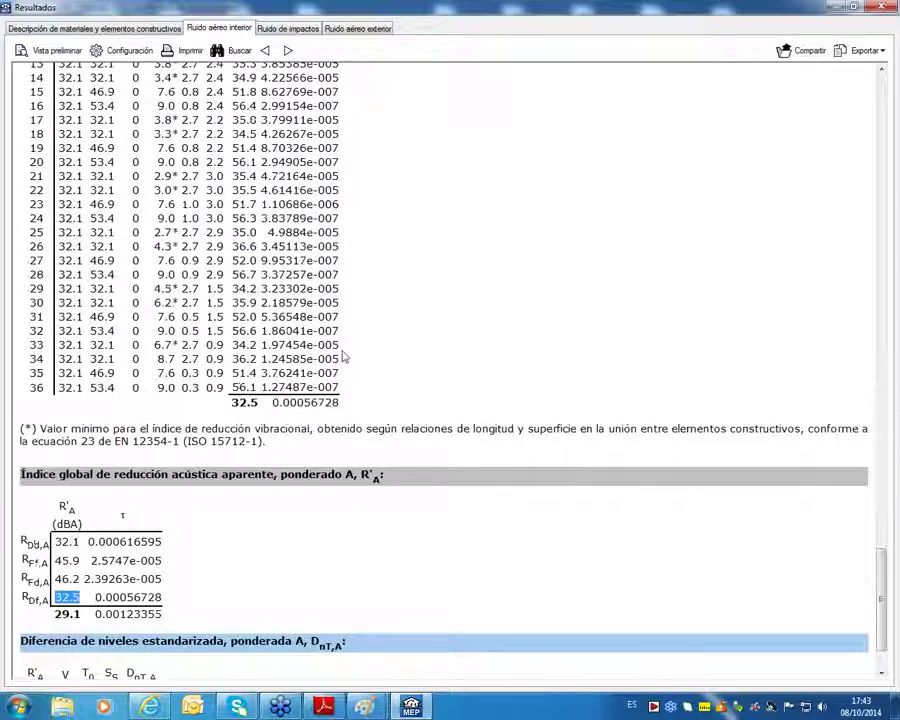
scroll(257, 408, up, 2)
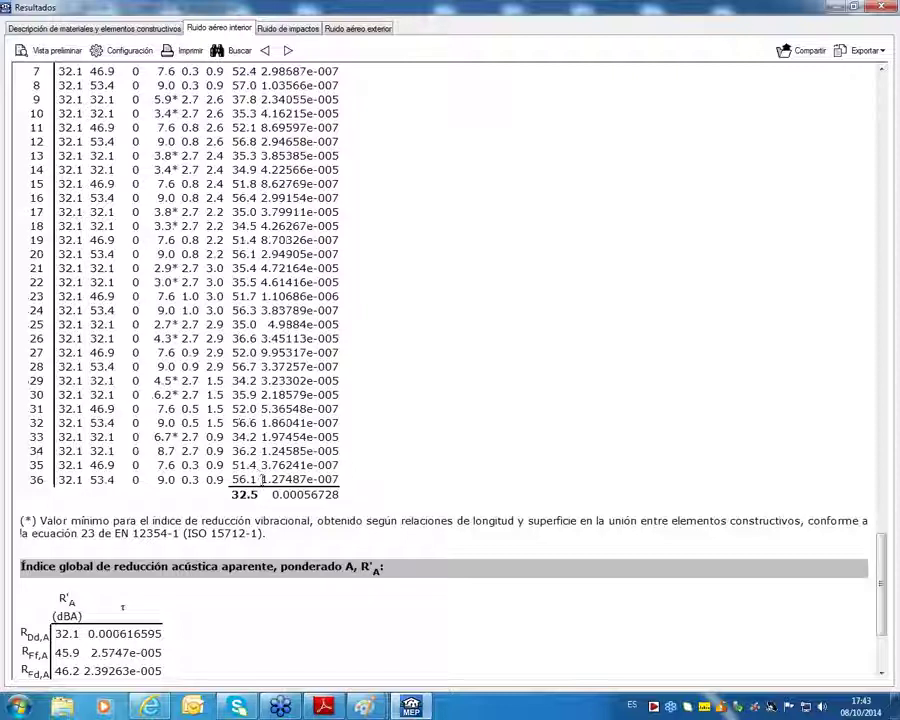
Highlight flank 33 in the direct-to-flank table and find its receiving element f33 in the Elementos de flanco list.
drag(258, 435, 36, 436)
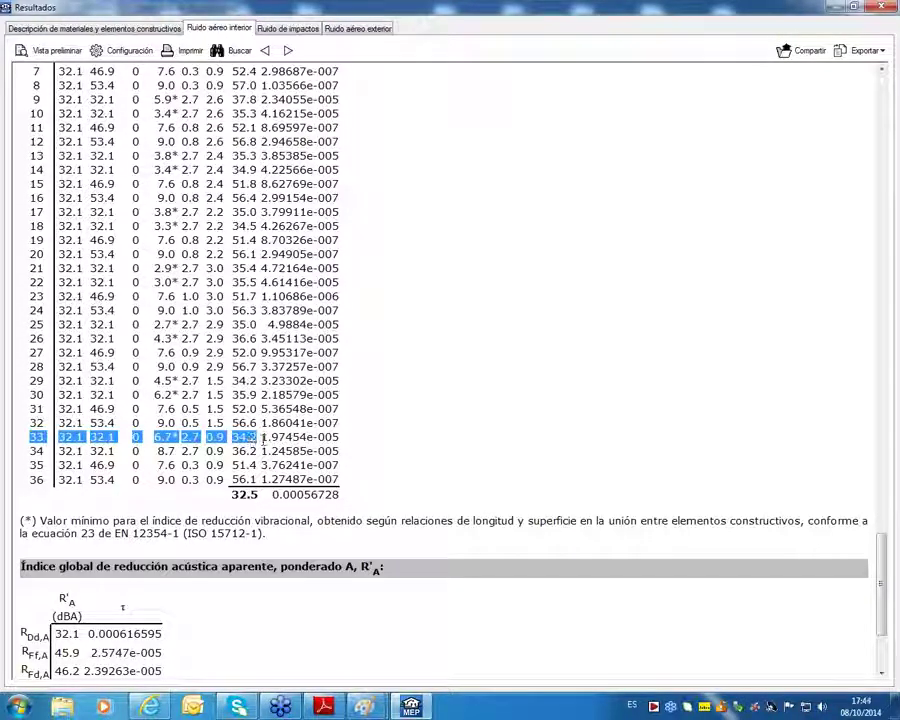
scroll(263, 437, up, 2)
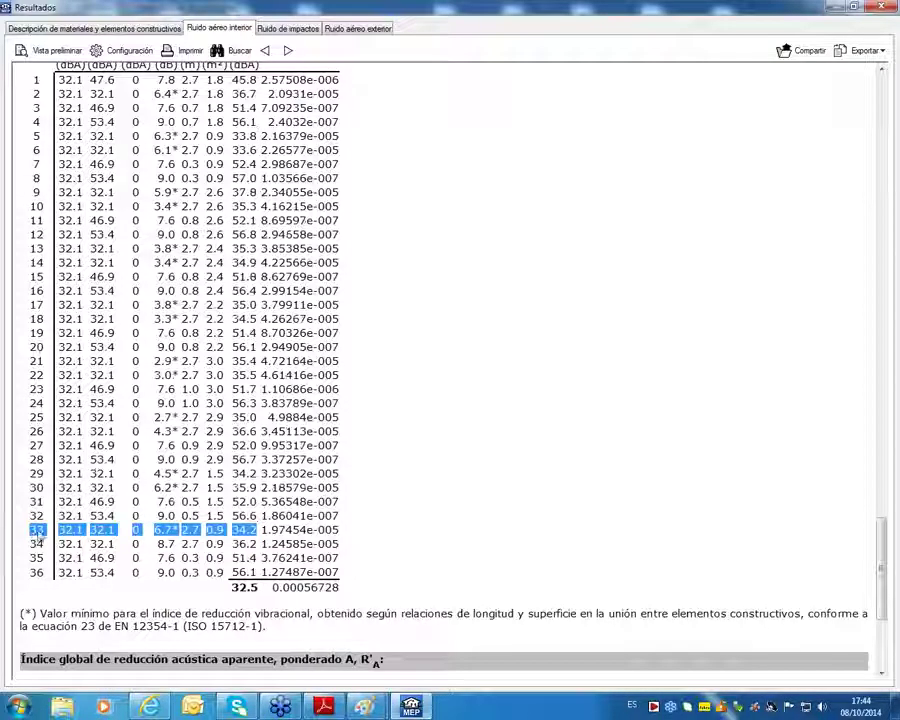
scroll(346, 528, up, 10)
scroll(346, 528, up, 5)
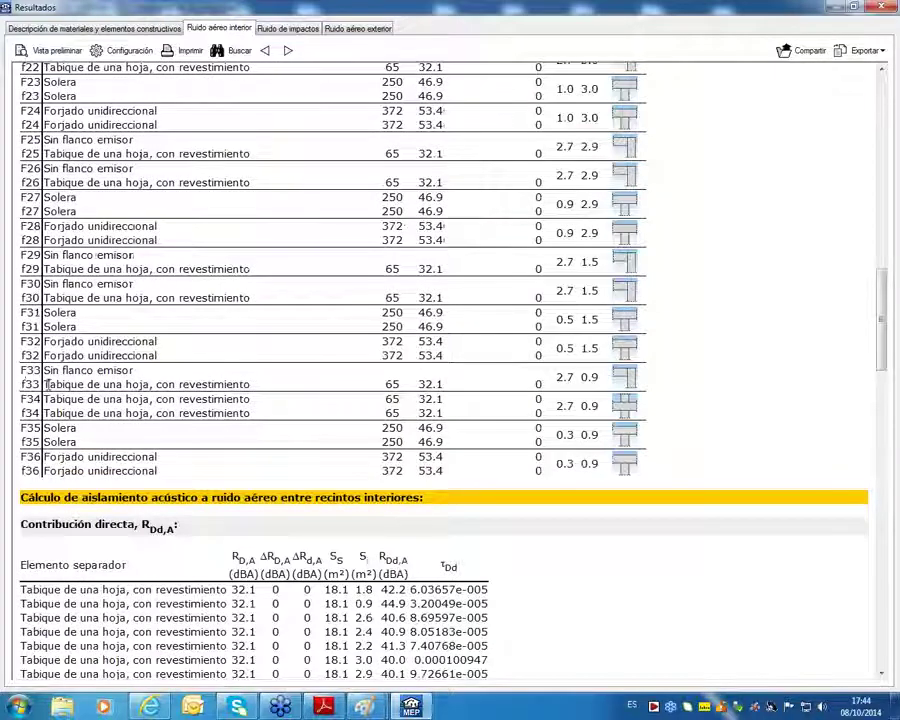
drag(47, 384, 325, 382)
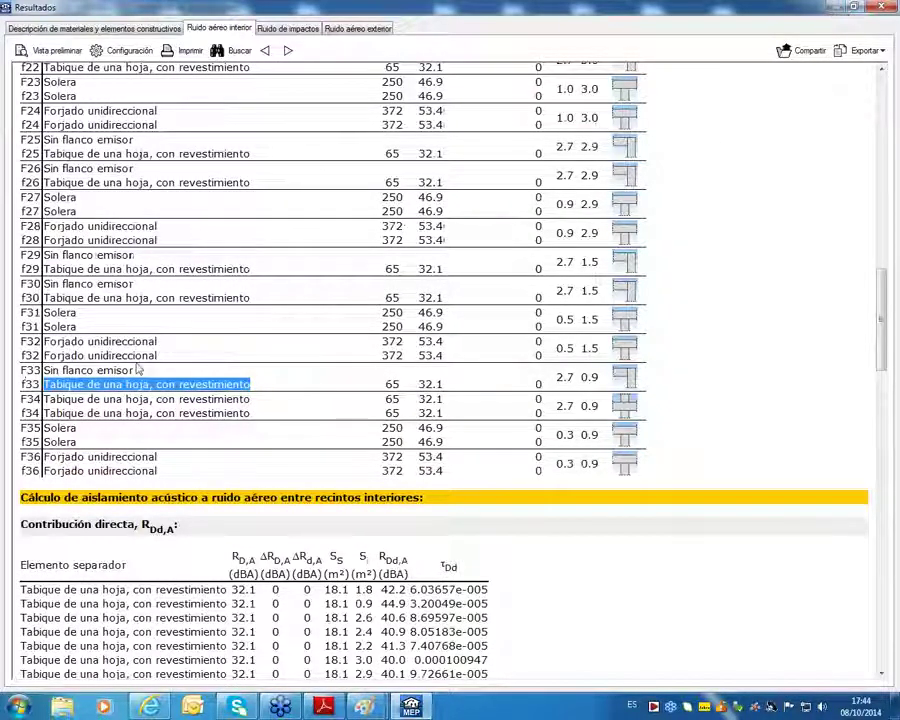
Restore the results window and move it aside to show the flank path near baño2 on the plan, and maximize the report again.
click(855, 7)
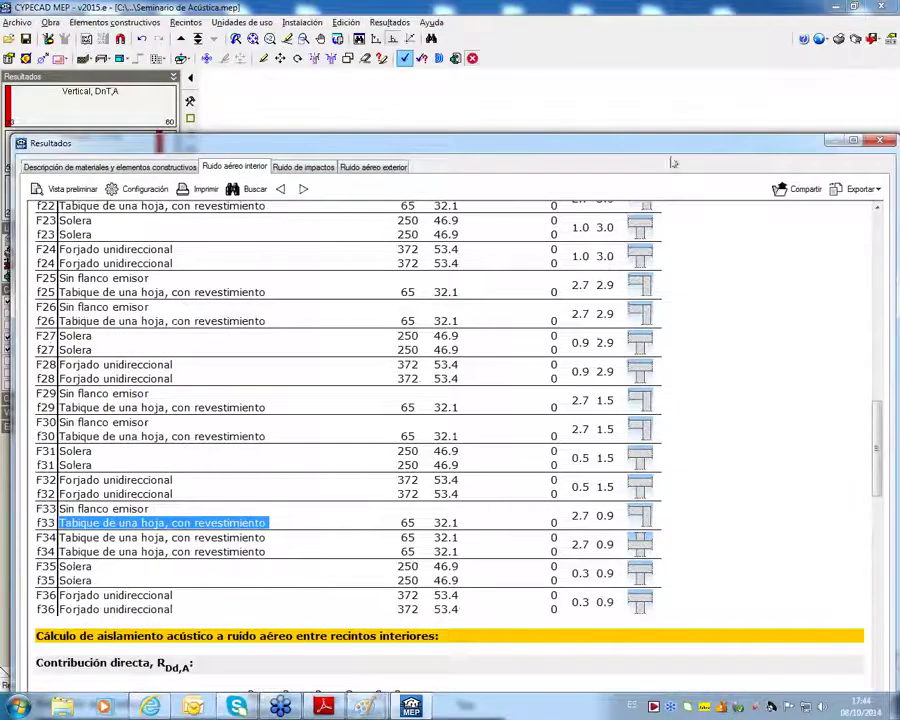
drag(671, 147, 662, 598)
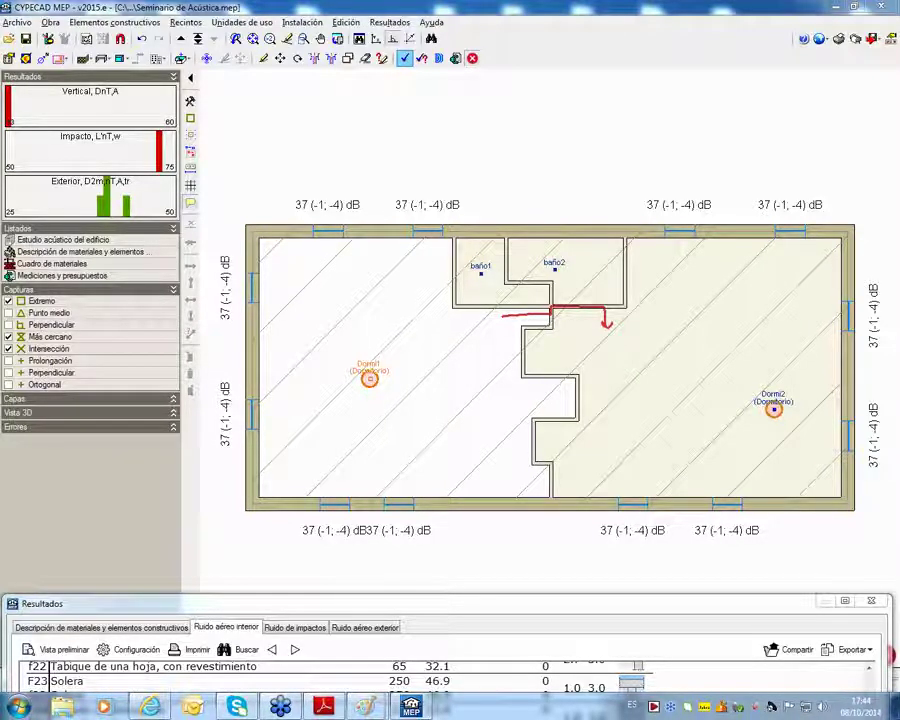
click(775, 612)
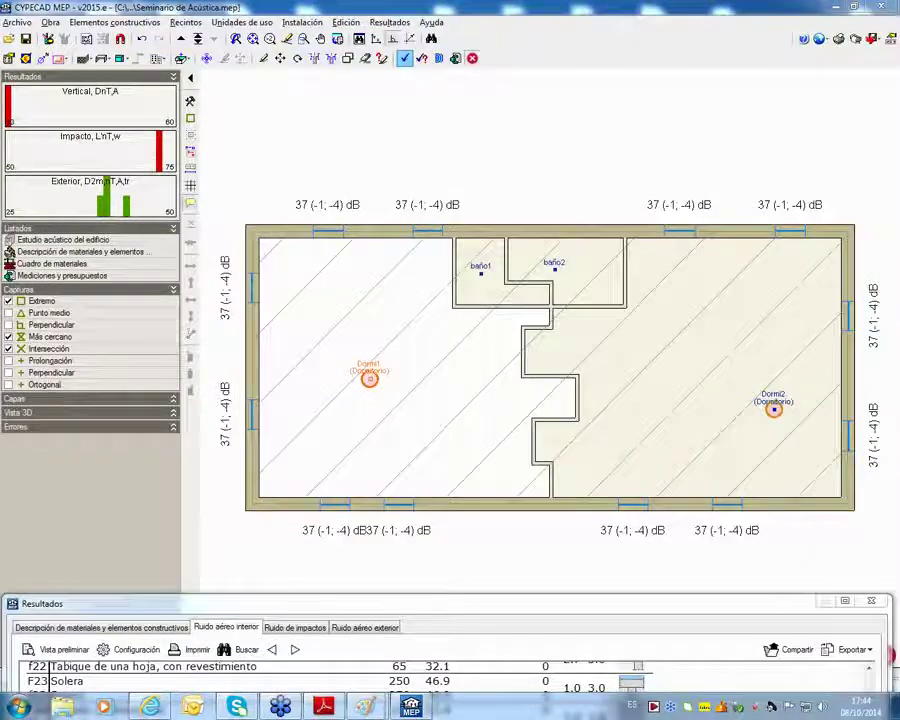
double_click(770, 603)
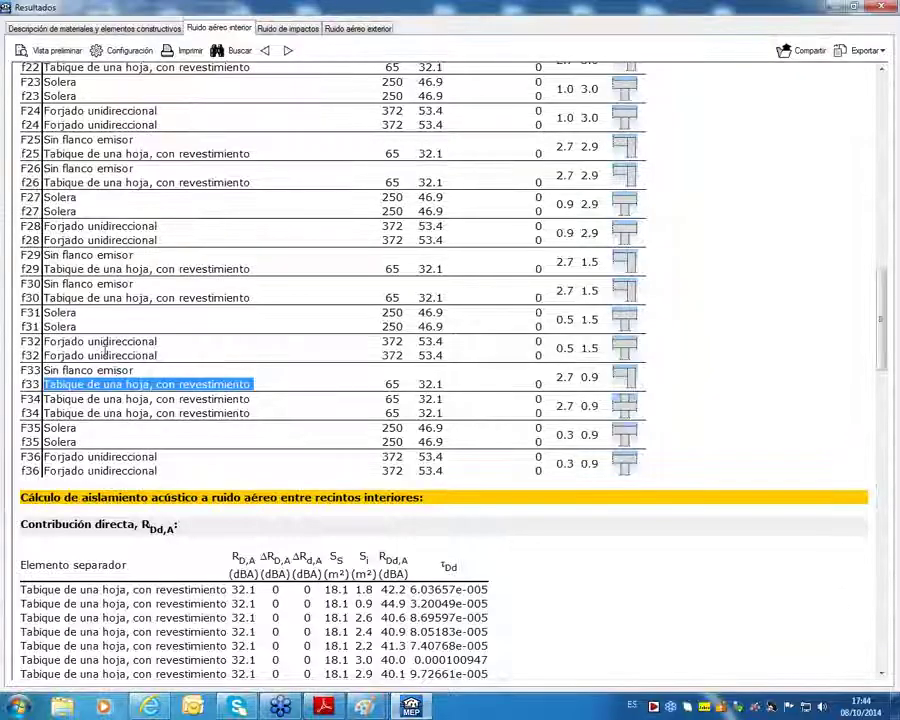
Return to the start of the interior airborne noise report, highlight the required 45 dBA and close the results.
click(430, 384)
scroll(391, 495, up, 10)
scroll(391, 495, up, 10)
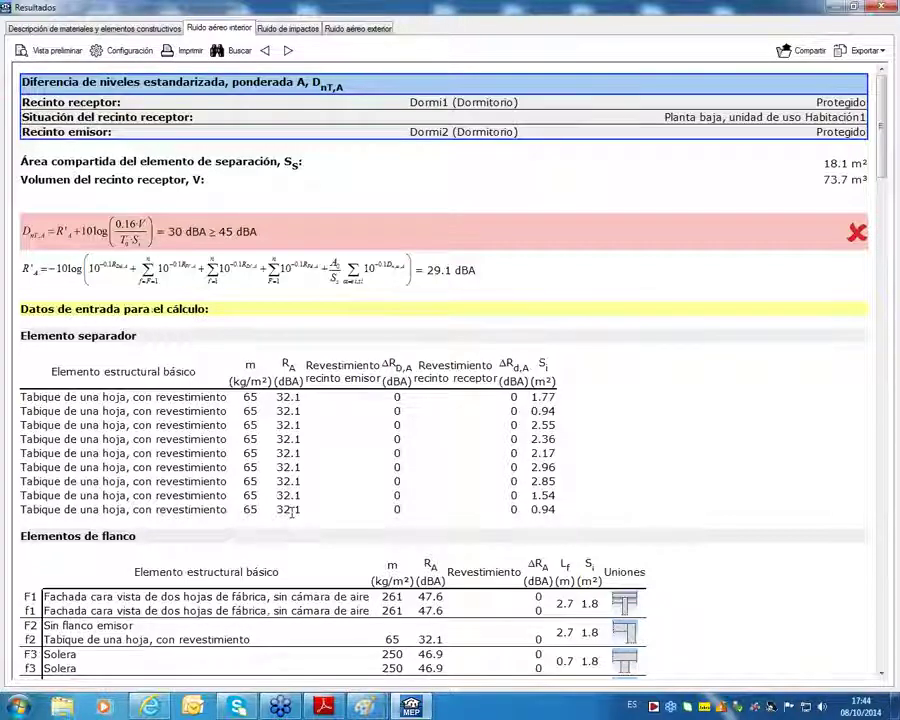
double_click(225, 231)
drag(246, 231, 257, 232)
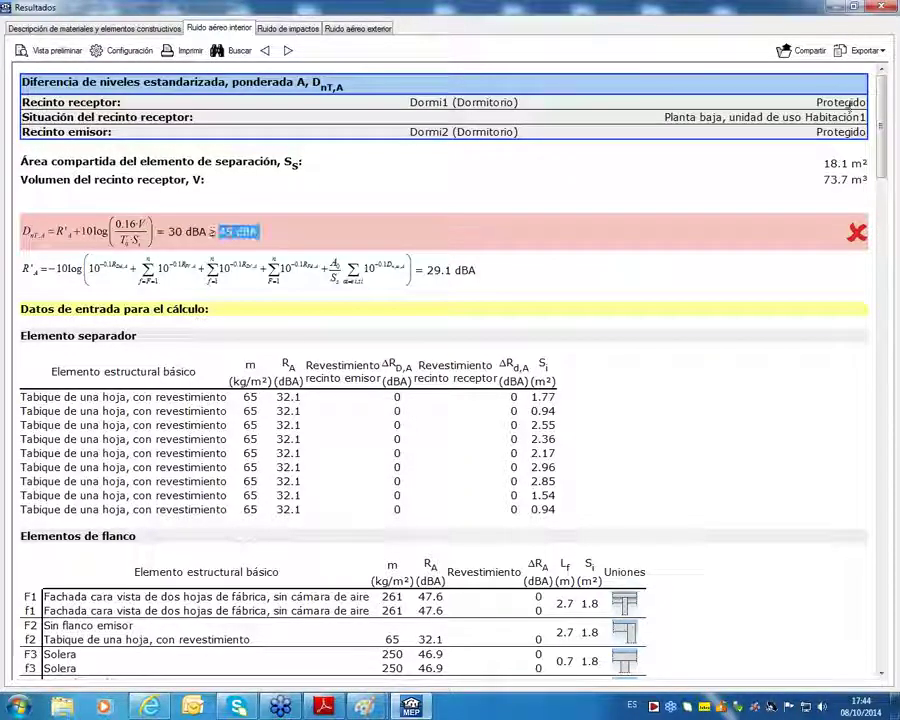
click(881, 6)
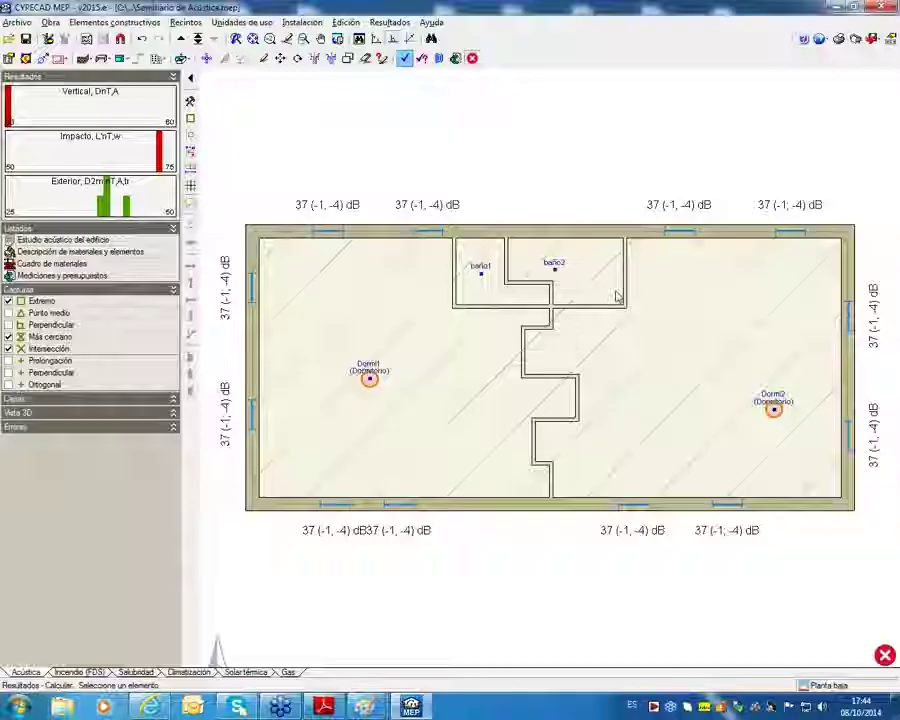
Change the partition between Dormi1 and Dormi2 to Entramado autoportante de placas de yeso laminado and accept it.
click(263, 58)
click(525, 355)
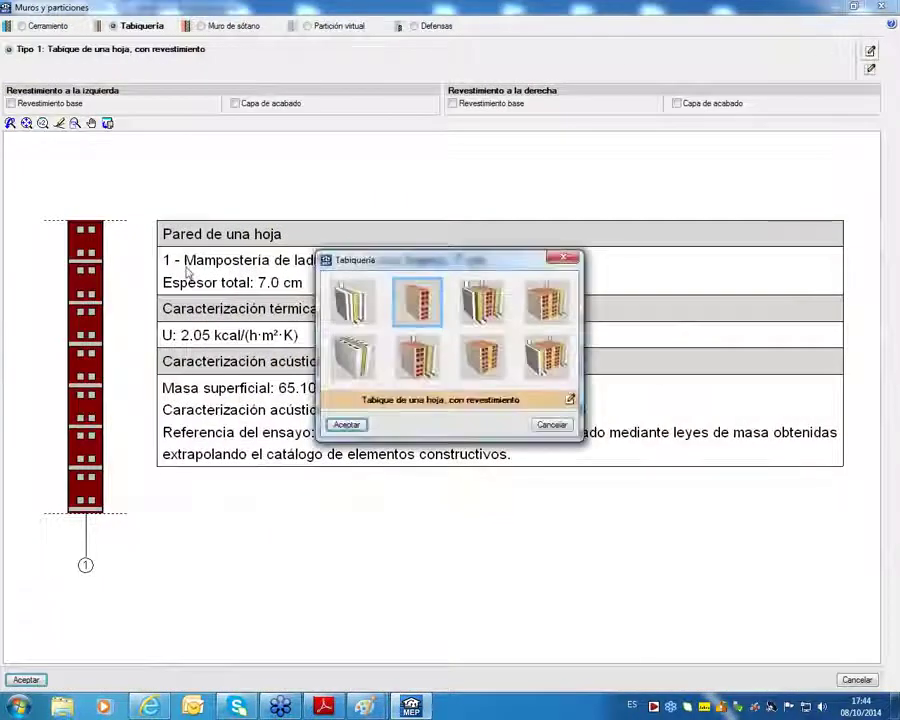
click(354, 300)
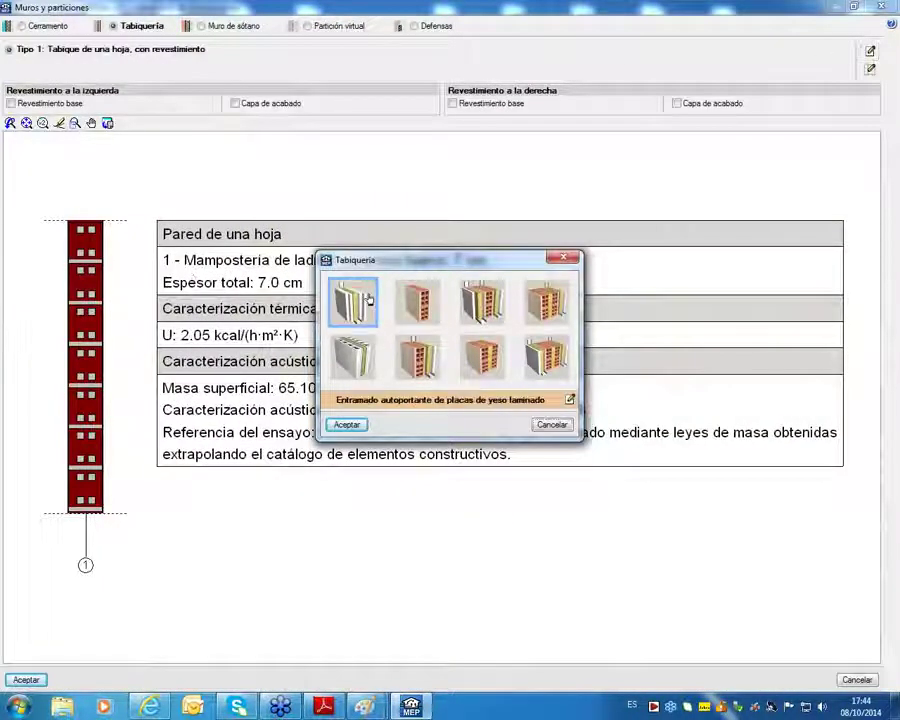
click(346, 425)
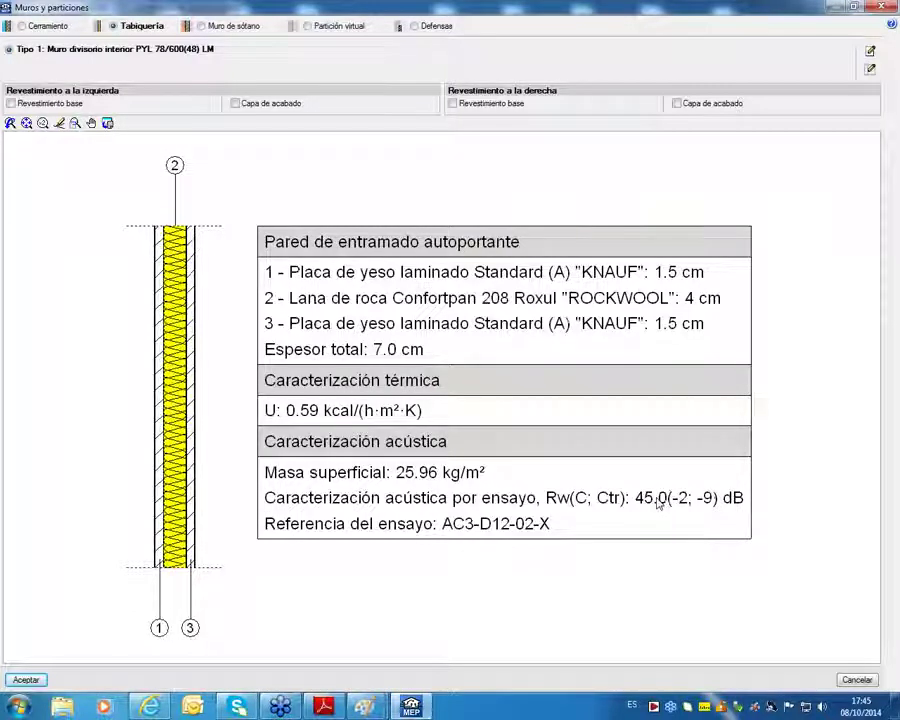
click(26, 680)
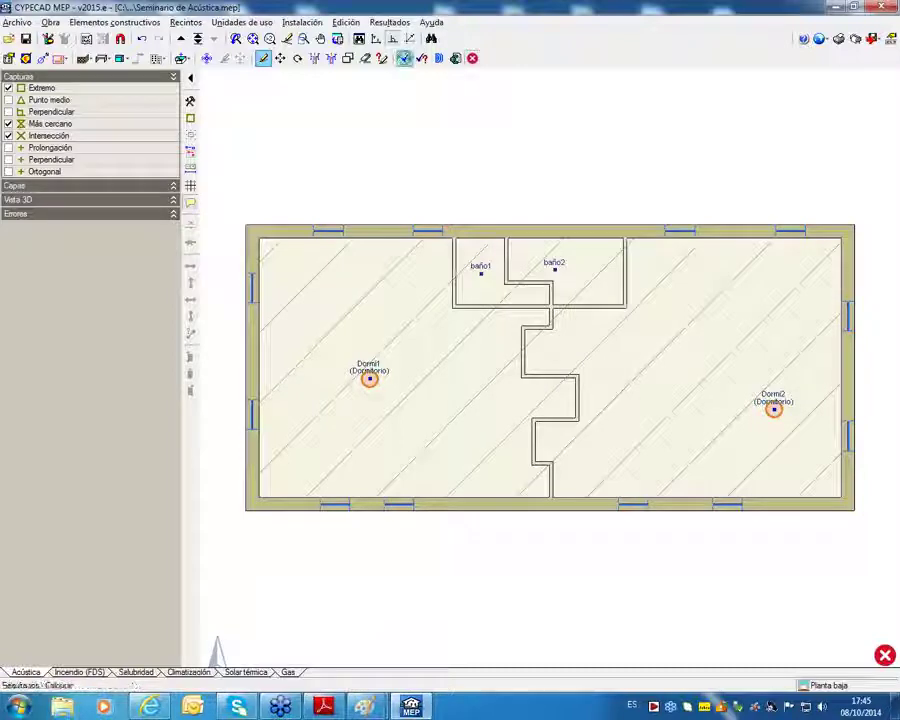
Recalculate the acoustics, view the earlier Dormi1 results capture in Paint and inspect Dormi1's new results on the plan.
click(404, 58)
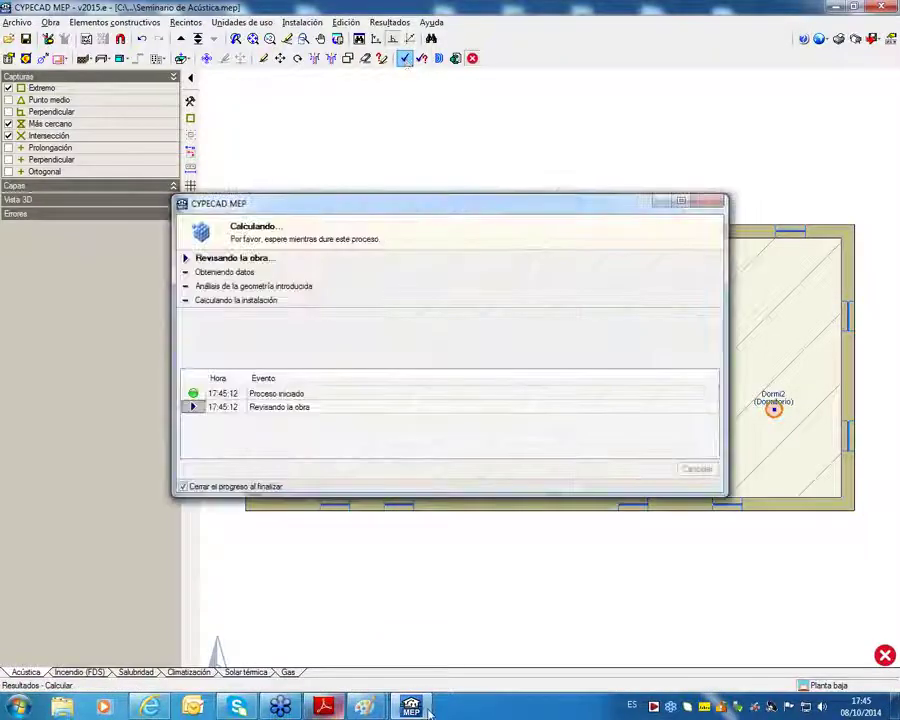
mouse_move(368, 707)
click(442, 610)
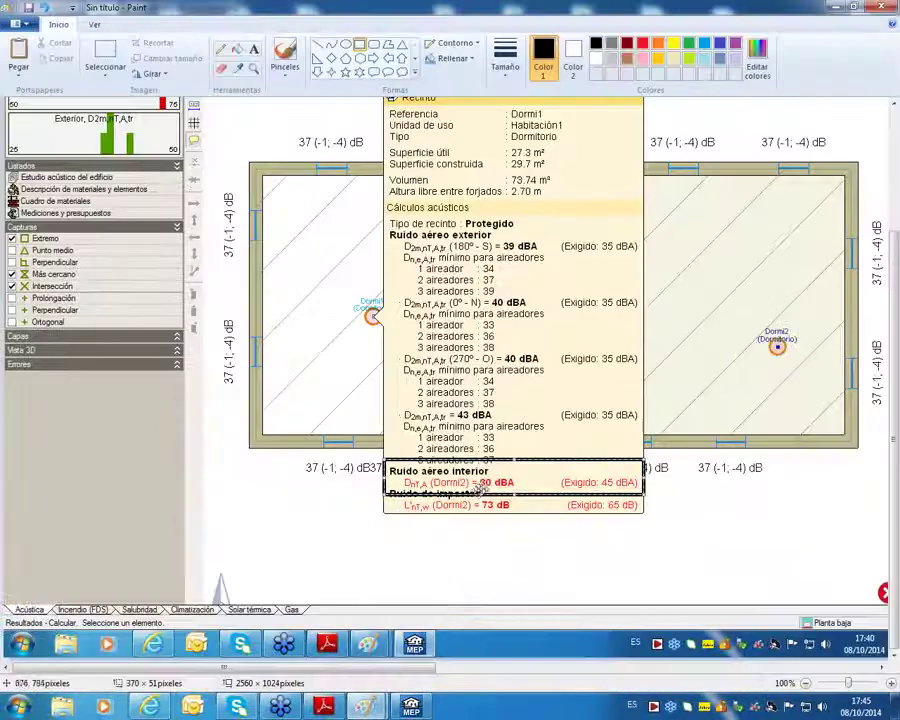
click(408, 706)
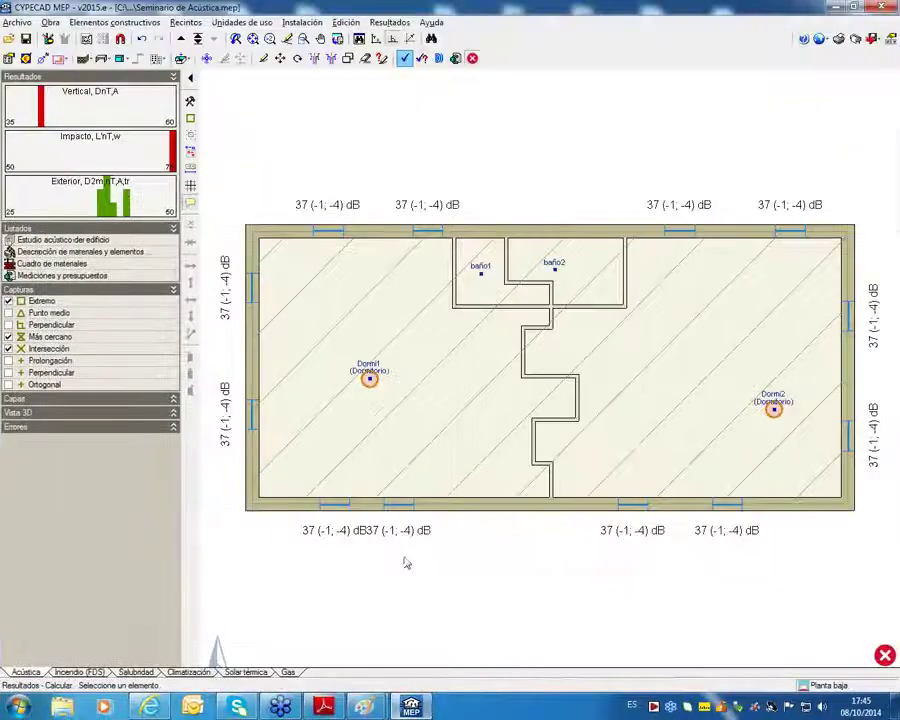
mouse_move(370, 385)
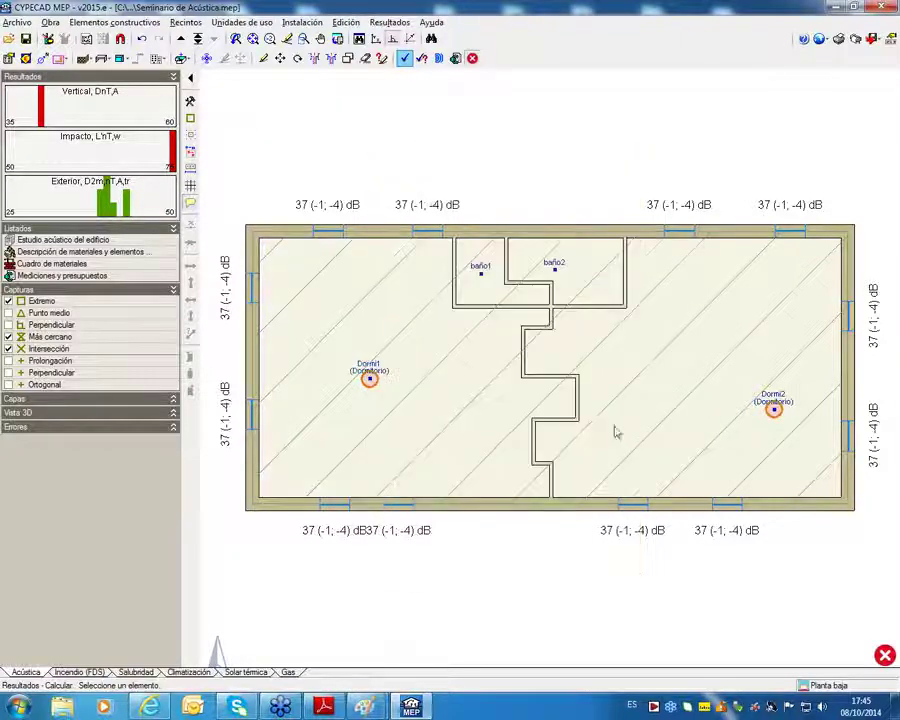
Open the Dormi1–Dormi2 partition for editing, examine its ATEDY-AFELMA catalogue options for plasterboard walls and cancel that dialog.
scroll(580, 418, up, 3)
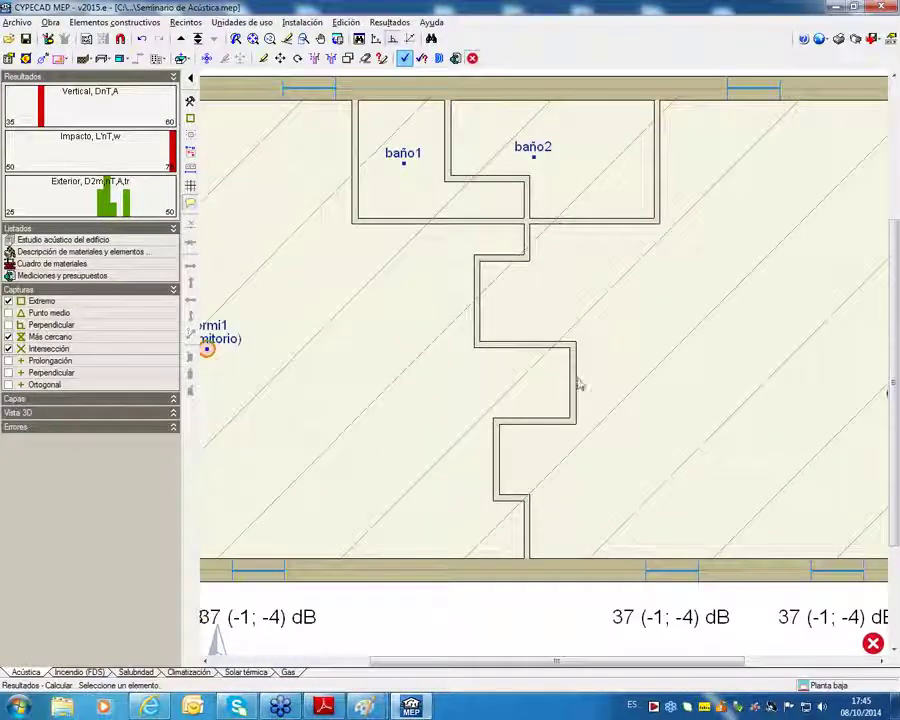
click(263, 58)
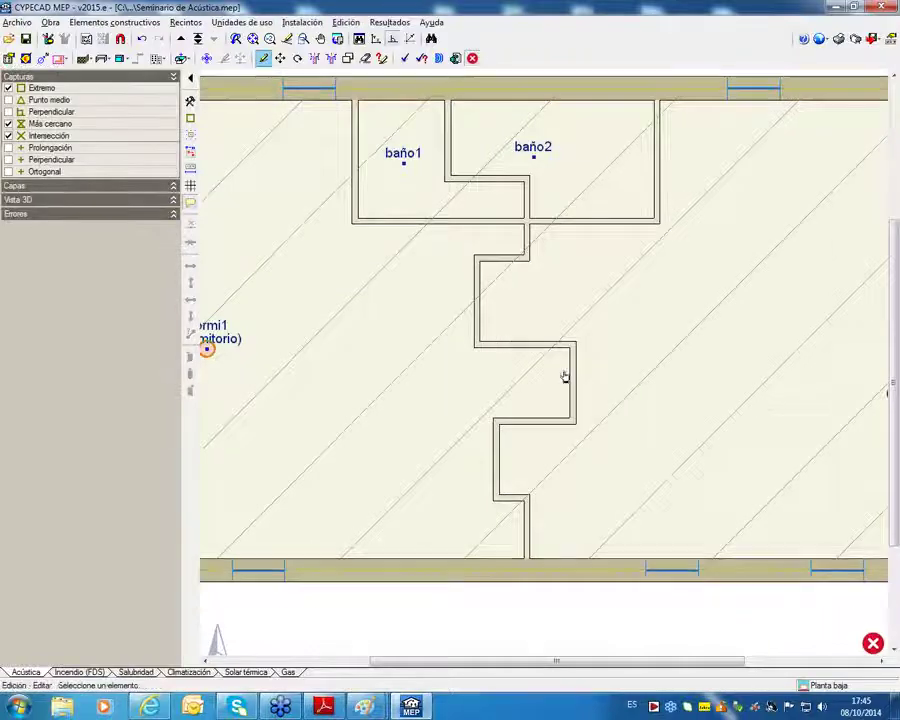
click(570, 392)
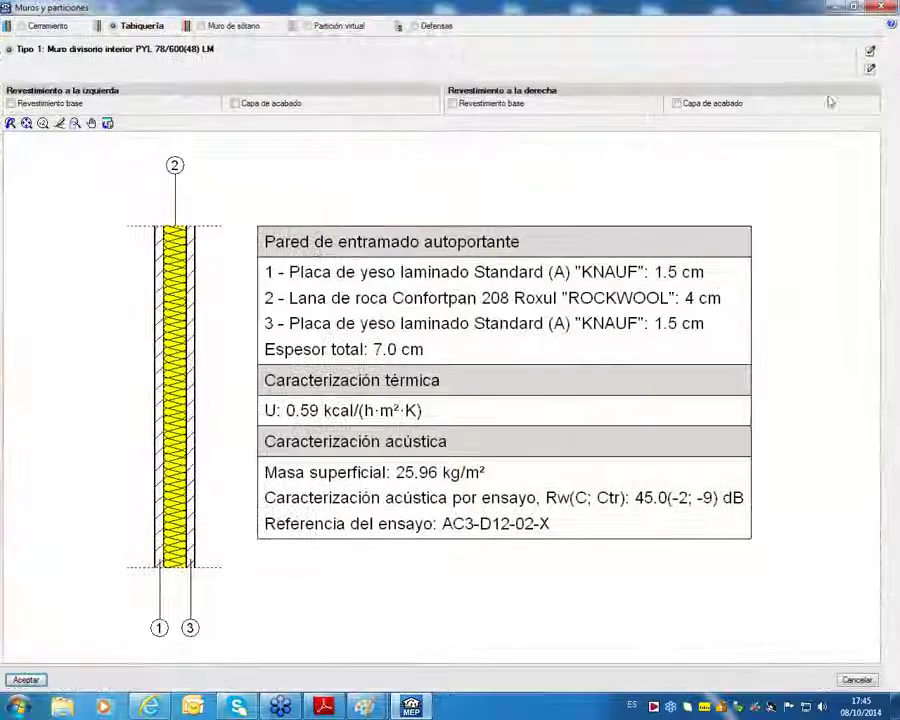
click(869, 54)
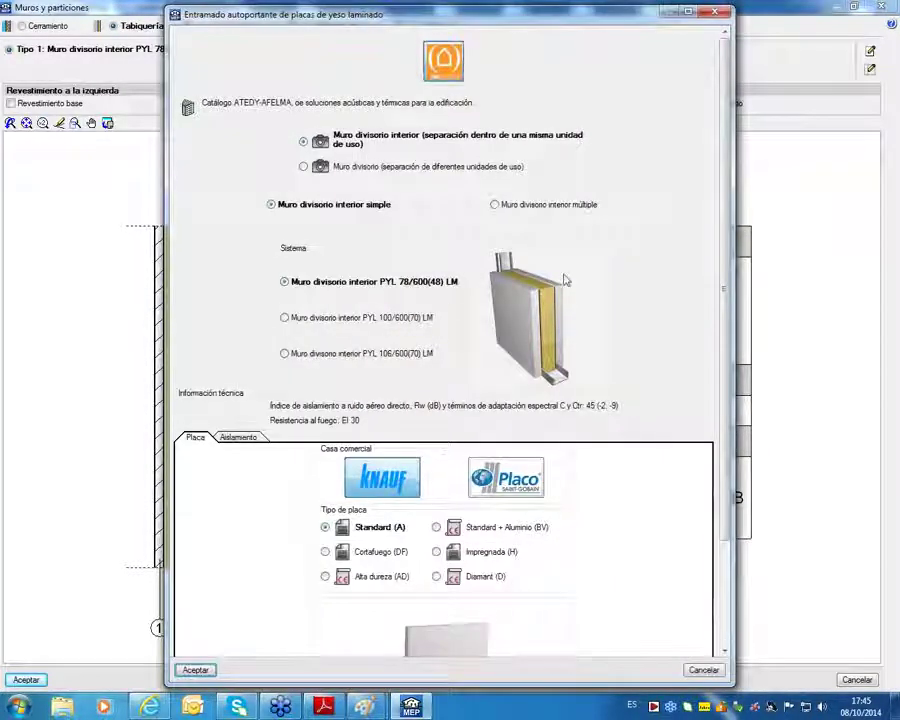
click(701, 669)
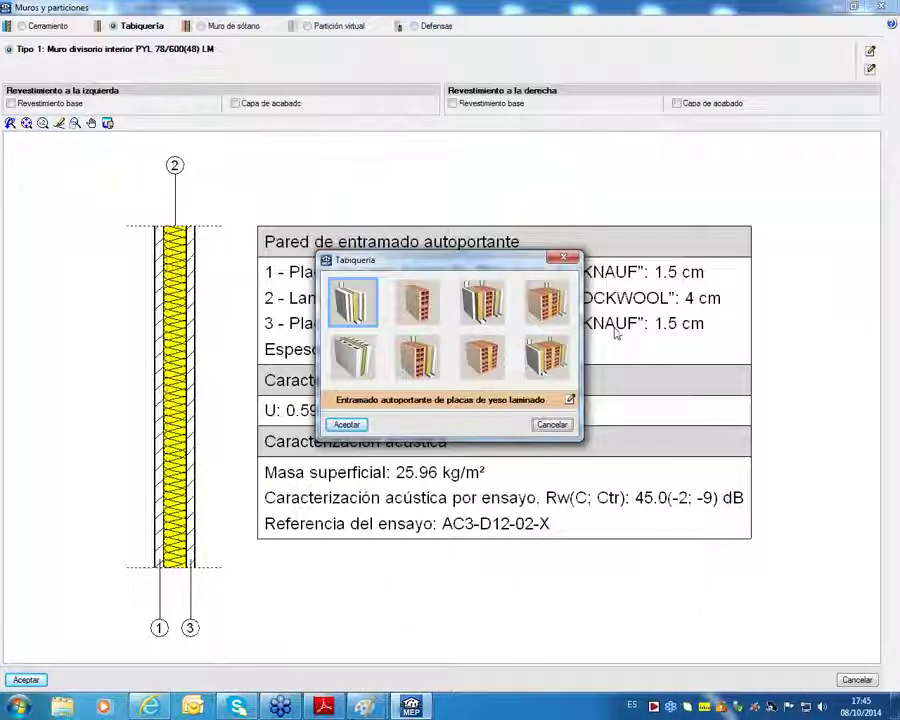
Change the Dormi1–Dormi2 partition to Tabique de una hoja con trasdosado en ambas caras and accept it.
click(473, 292)
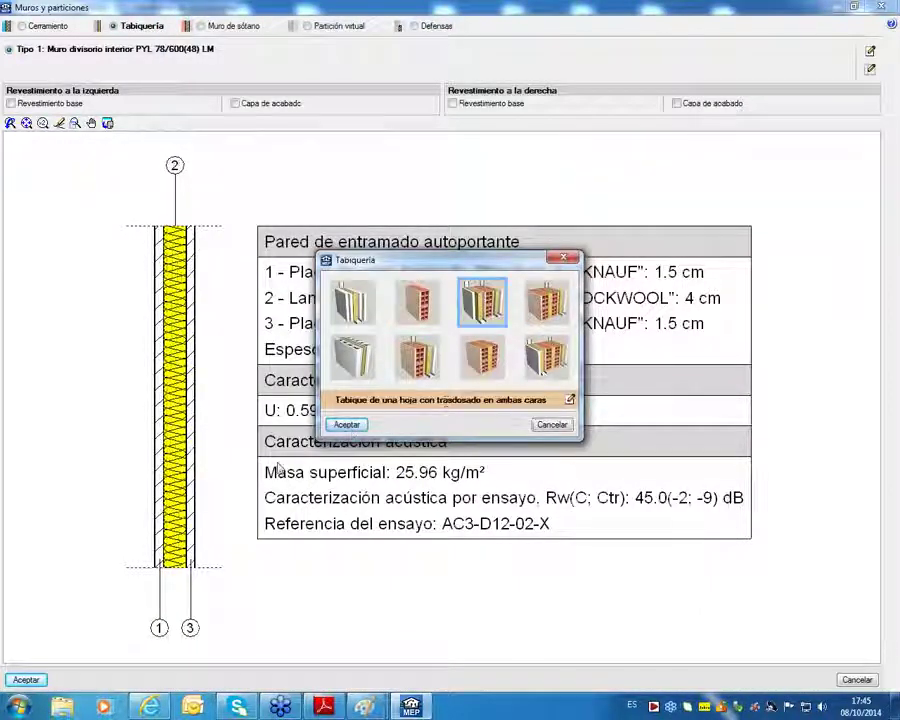
click(346, 424)
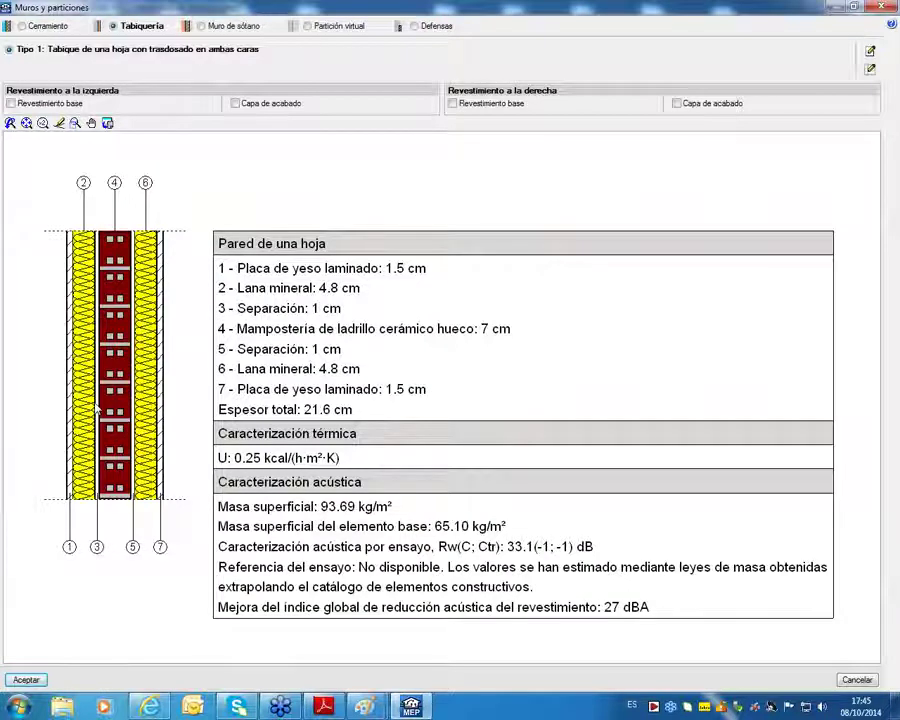
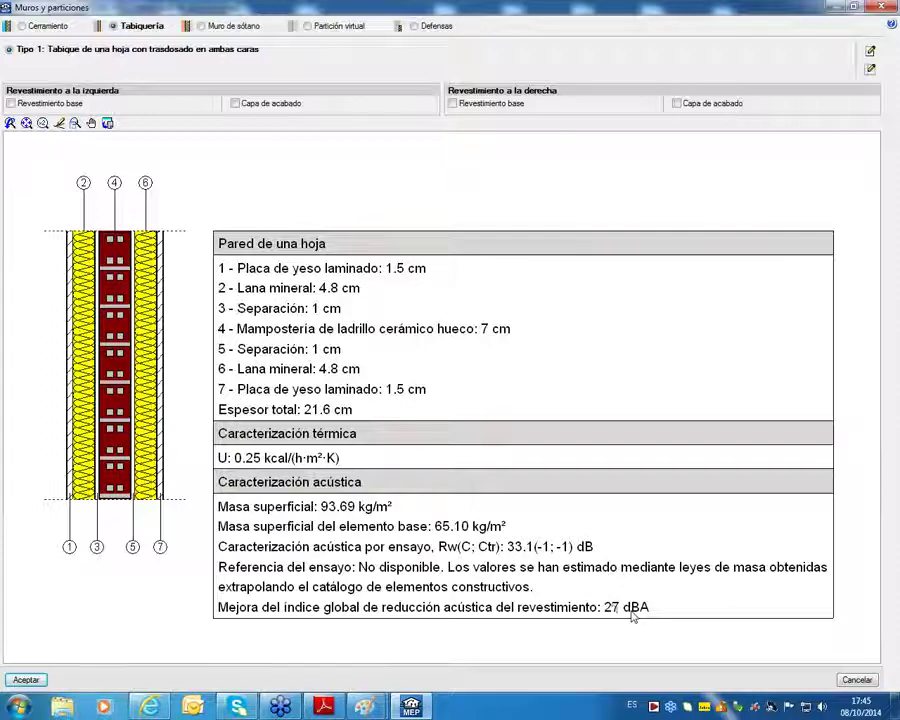
click(25, 679)
Recalculate the acoustics and open the interior airborne noise report for Dormi1.
scroll(590, 423, down, 2)
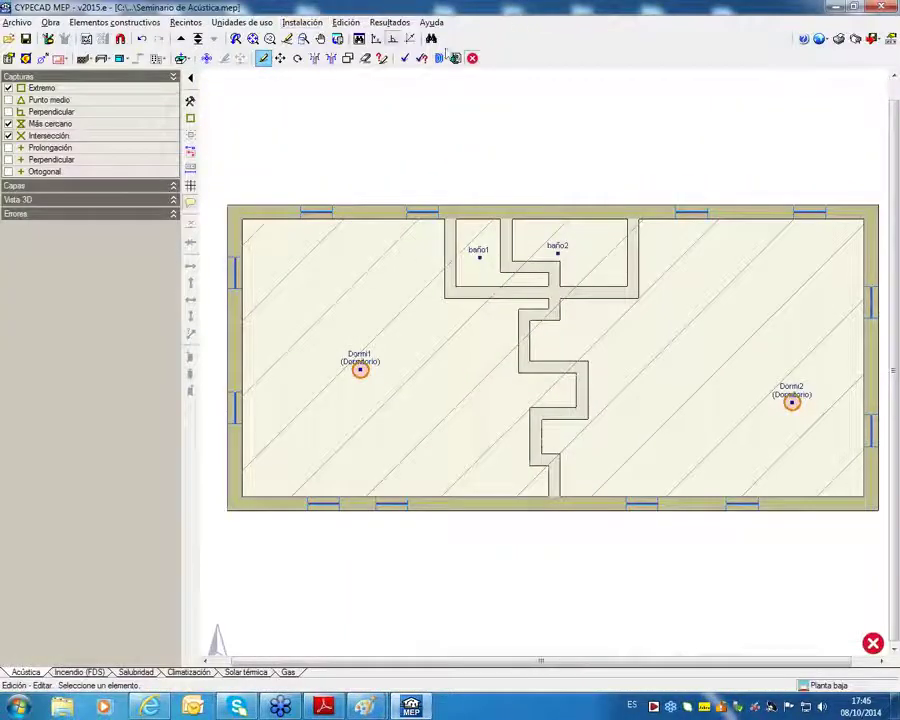
click(404, 58)
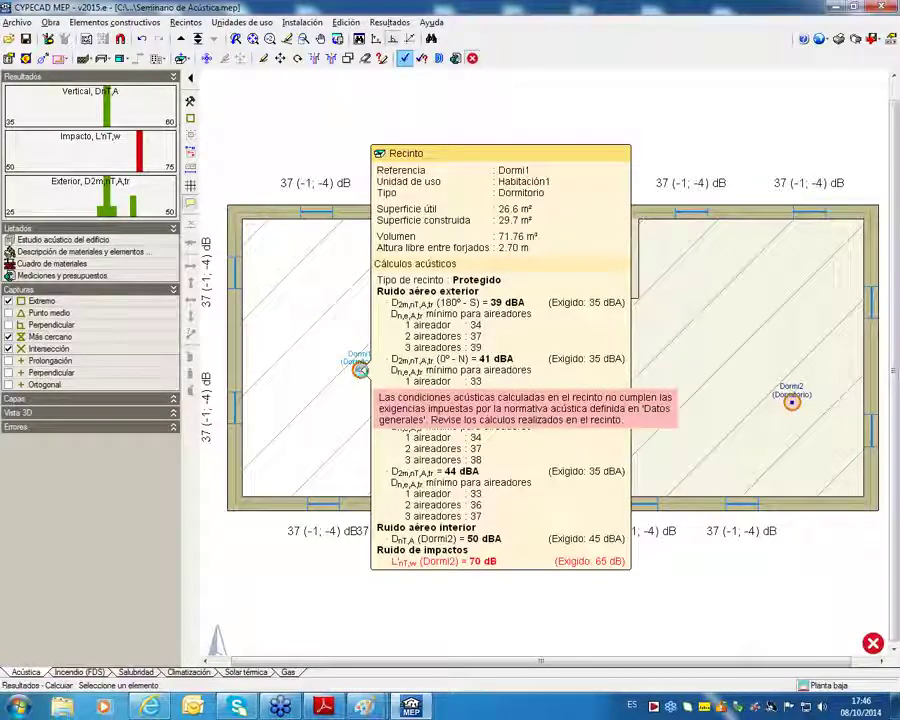
click(361, 372)
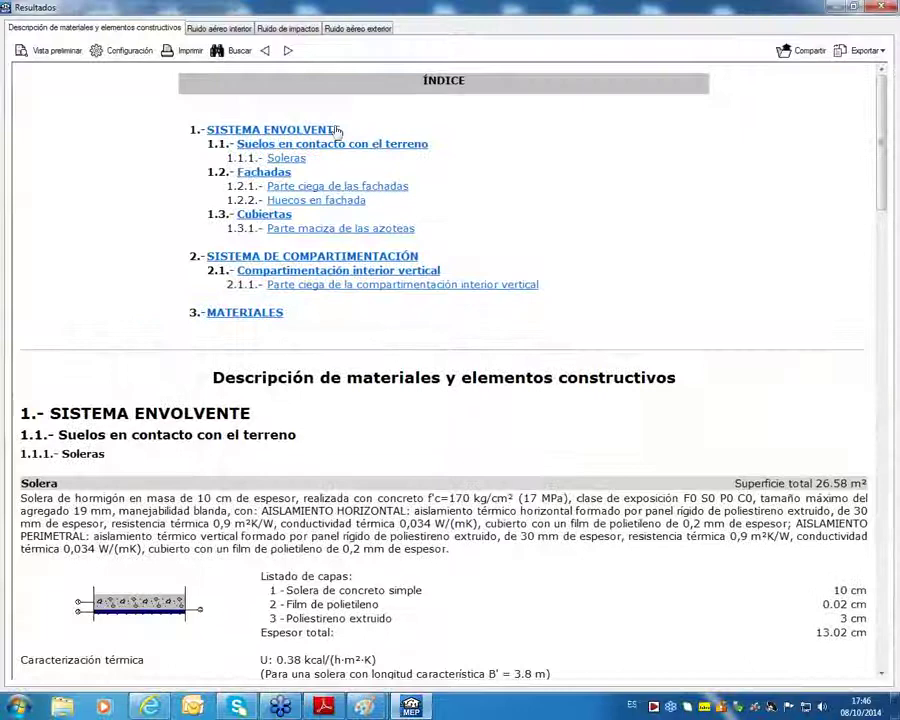
click(216, 29)
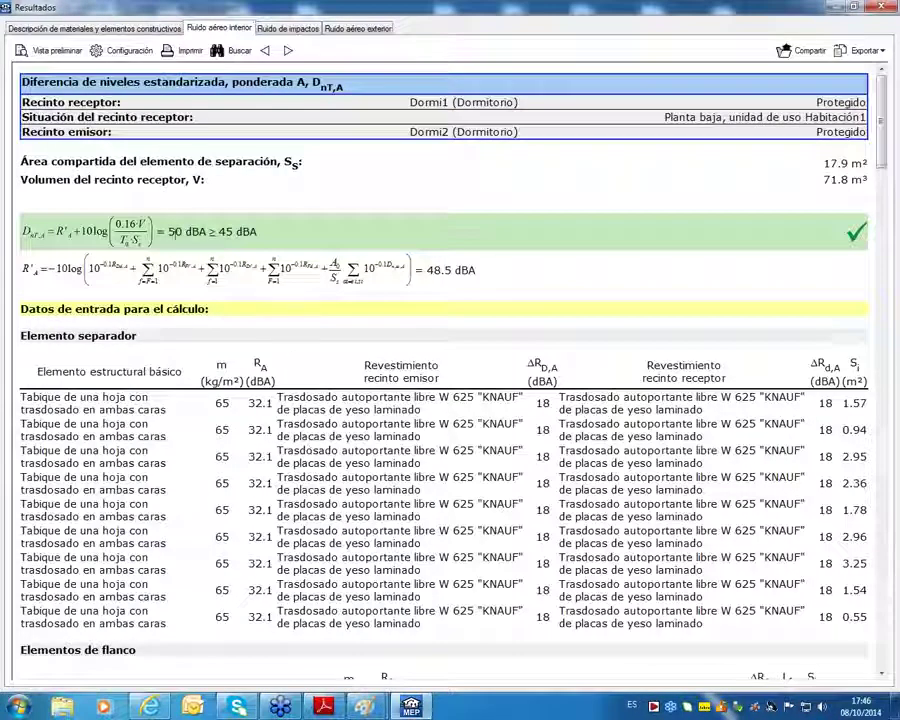
Highlight the DnT,A check against the requirement and the first separating element's RA value.
drag(165, 231, 262, 231)
click(247, 337)
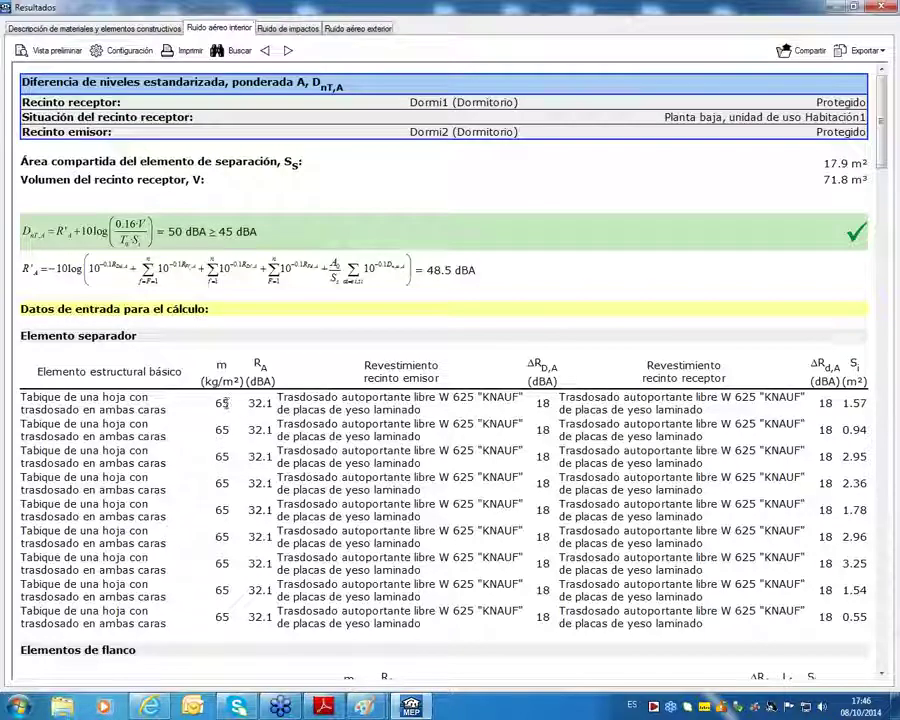
drag(250, 403, 276, 403)
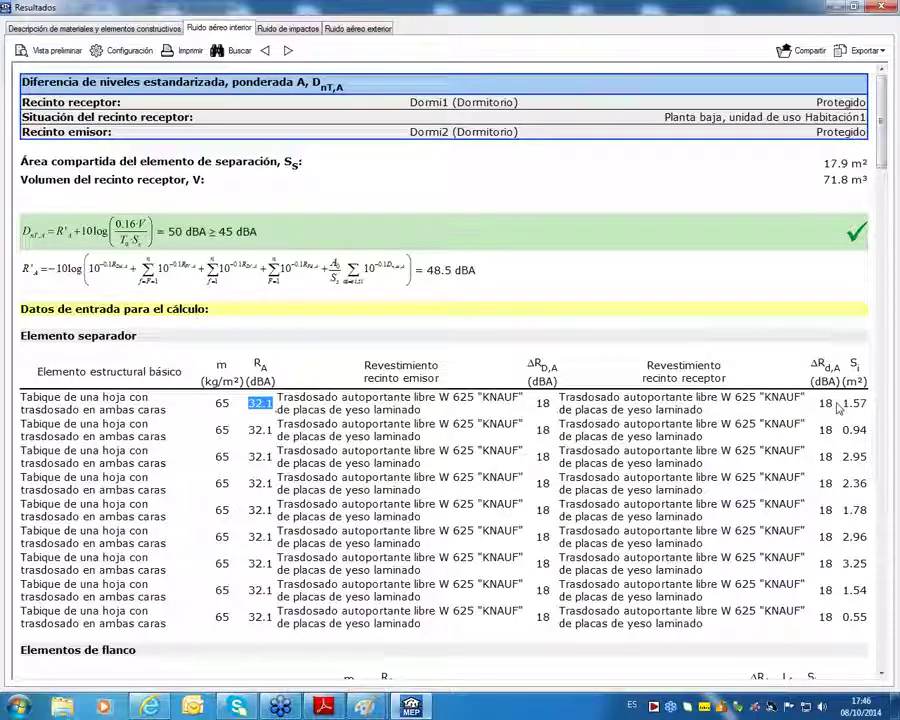
Go to the direct contribution table and highlight the first two elements' RDd,A values and the overall value.
scroll(445, 440, down, 15)
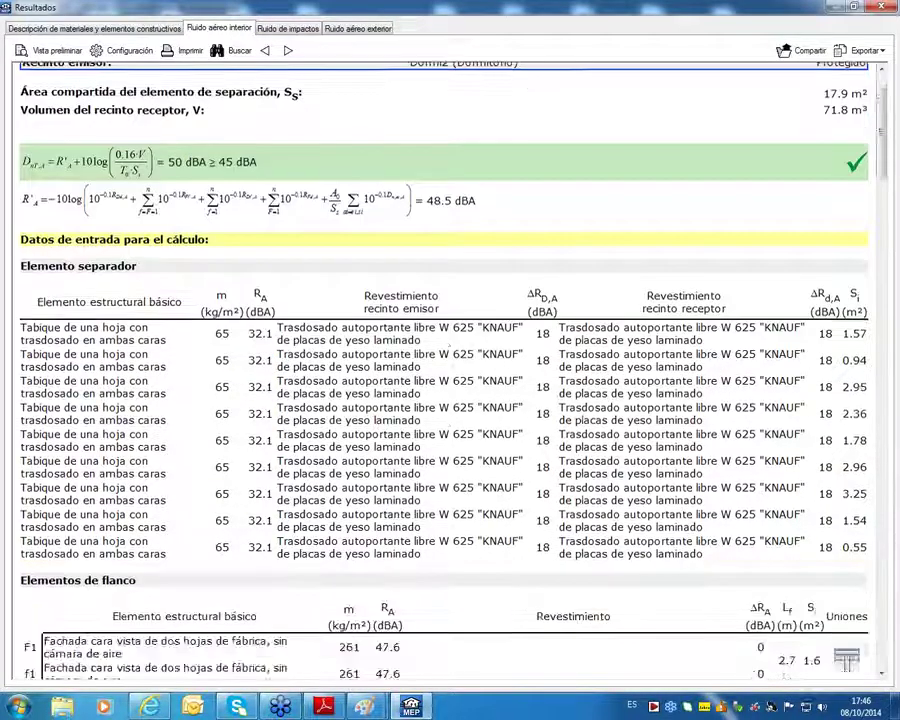
scroll(362, 428, down, 5)
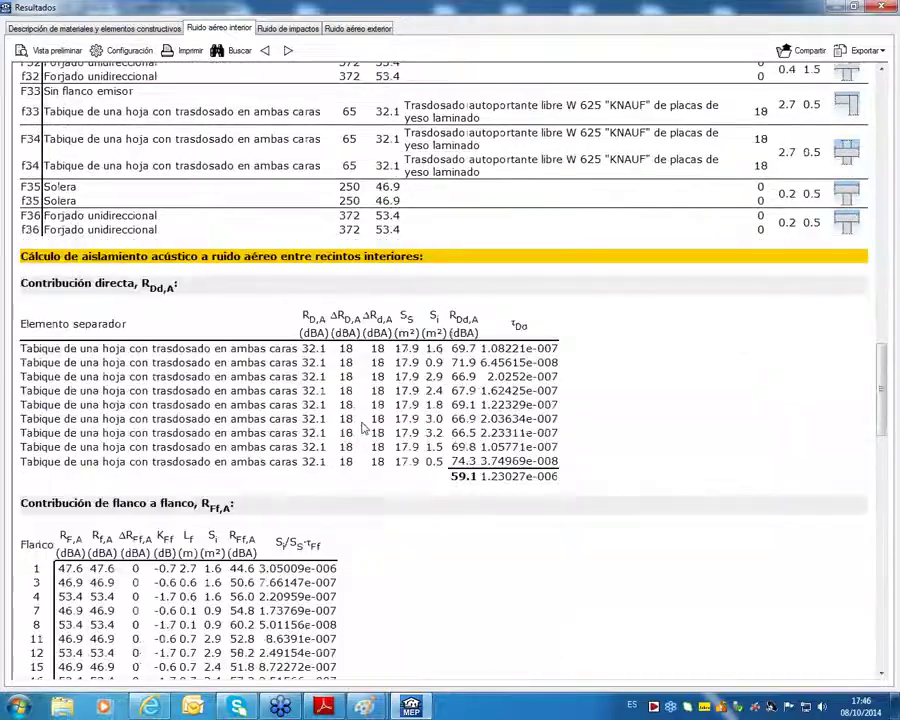
double_click(458, 348)
double_click(466, 362)
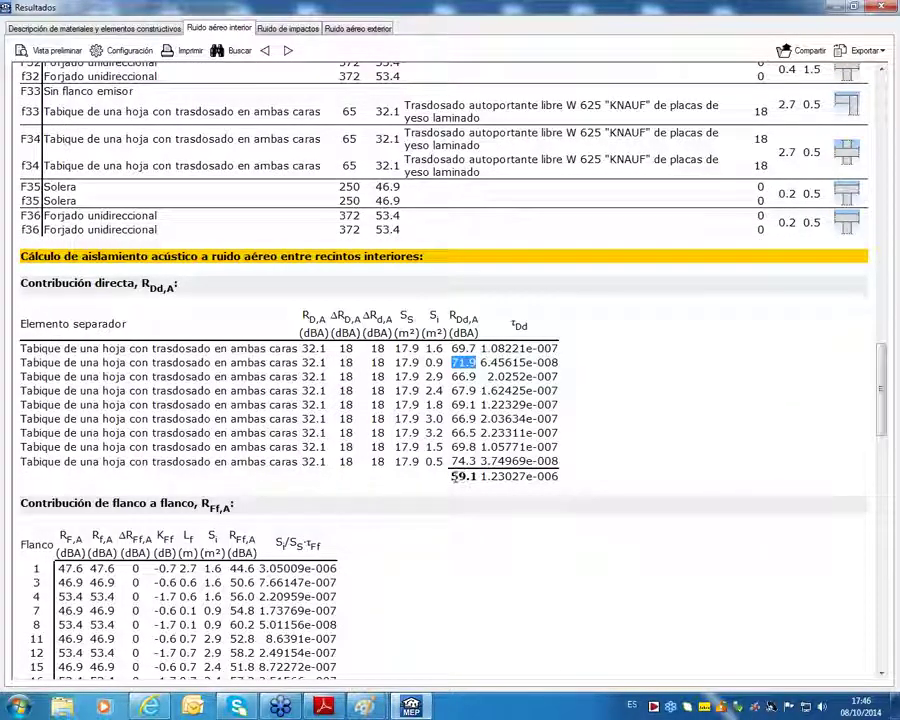
double_click(464, 477)
Highlight the overall values of the flank-to-flank and flank-to-direct contributions.
scroll(398, 496, down, 8)
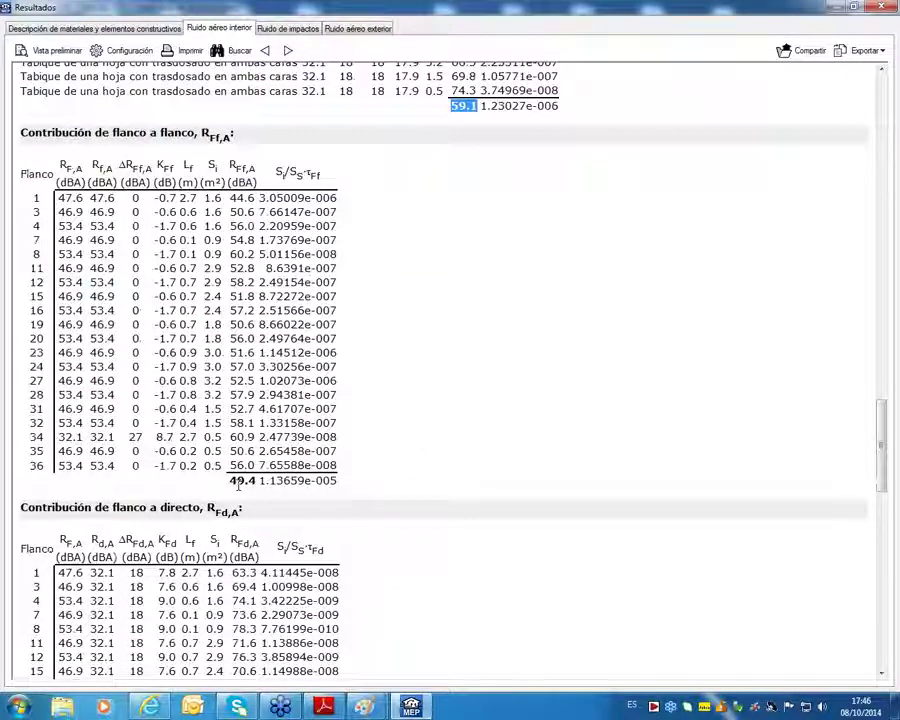
double_click(241, 481)
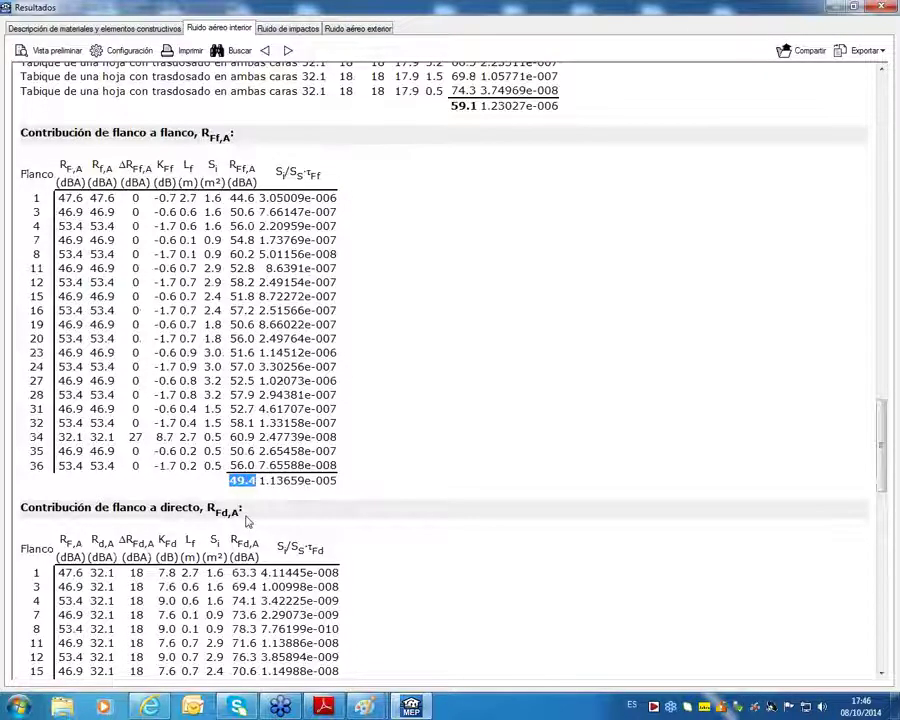
scroll(247, 518, down, 9)
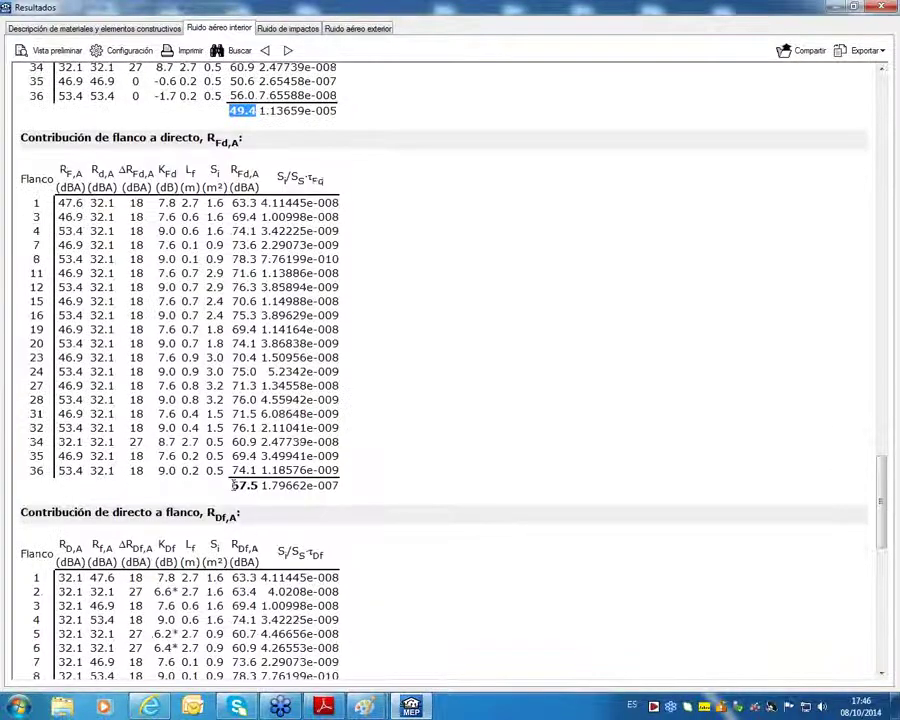
double_click(242, 485)
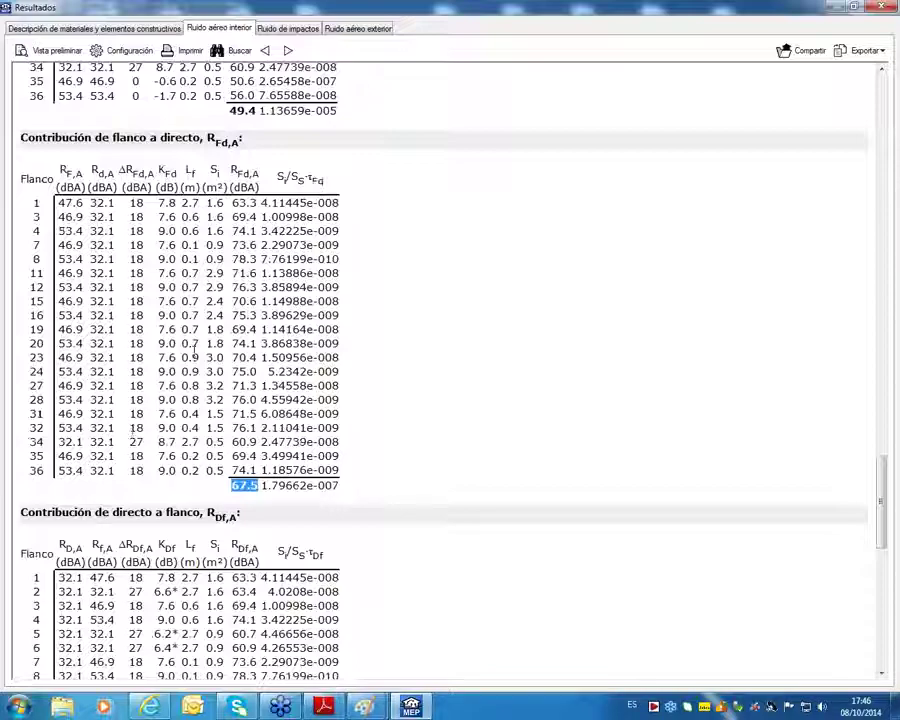
Return to the report's start and highlight the emitter-side and receiver-side lining improvements of the first separating element.
scroll(195, 345, up, 20)
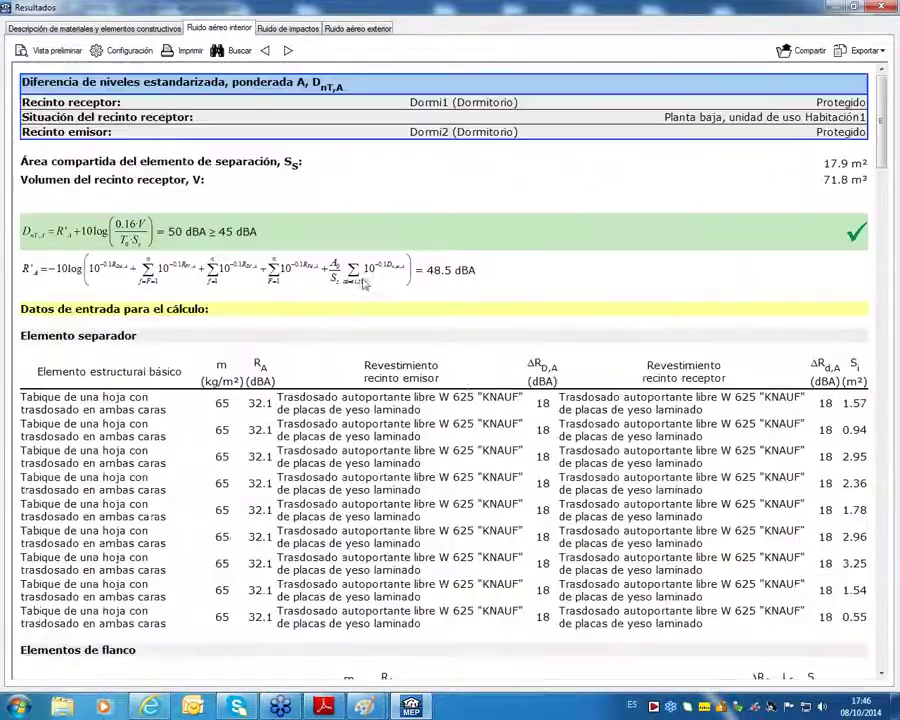
double_click(540, 402)
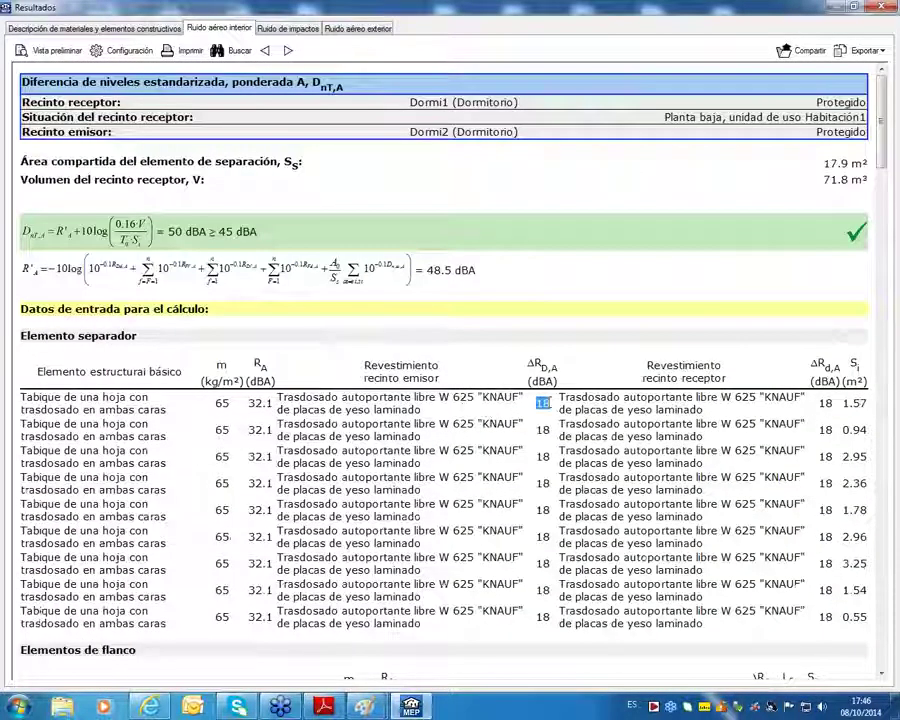
double_click(825, 403)
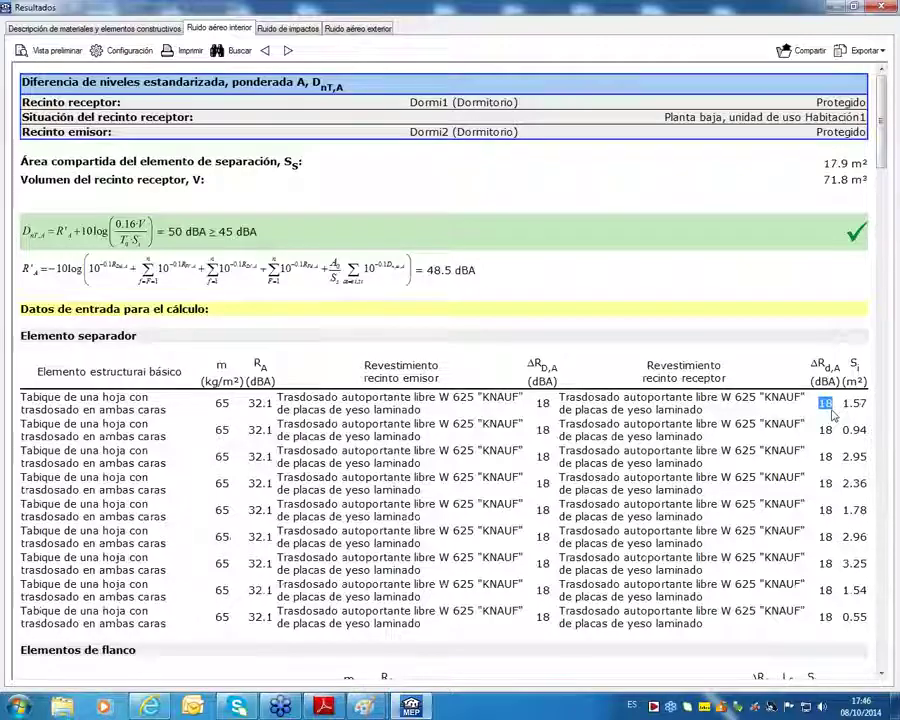
Examine how the lining improvements enter the direct, flank-to-flank and flank-to-direct contribution tables.
scroll(507, 405, down, 5)
scroll(507, 405, down, 15)
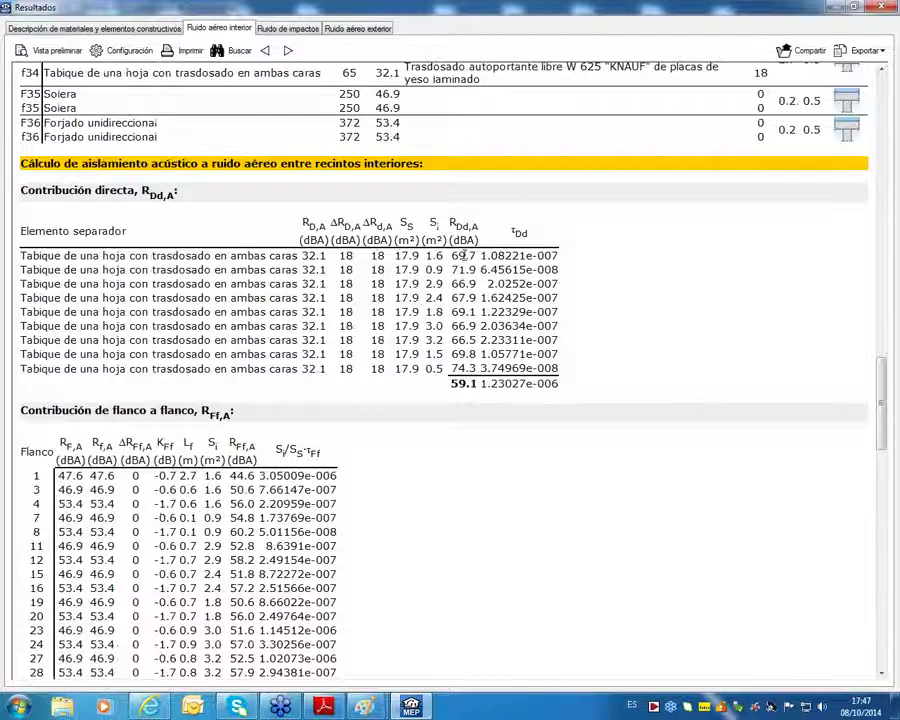
scroll(463, 256, down, 5)
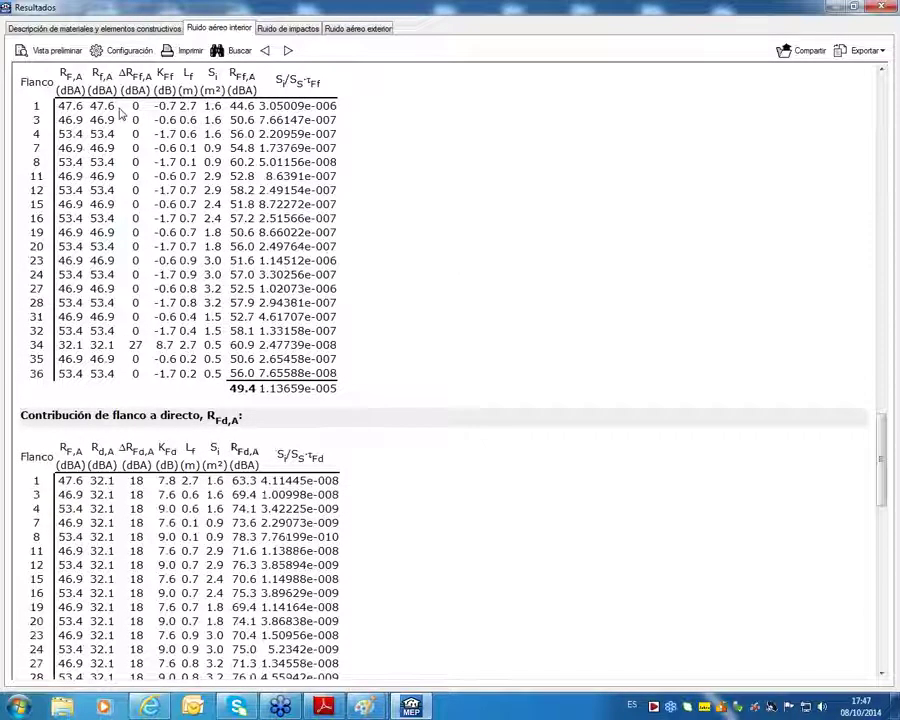
scroll(120, 114, down, 3)
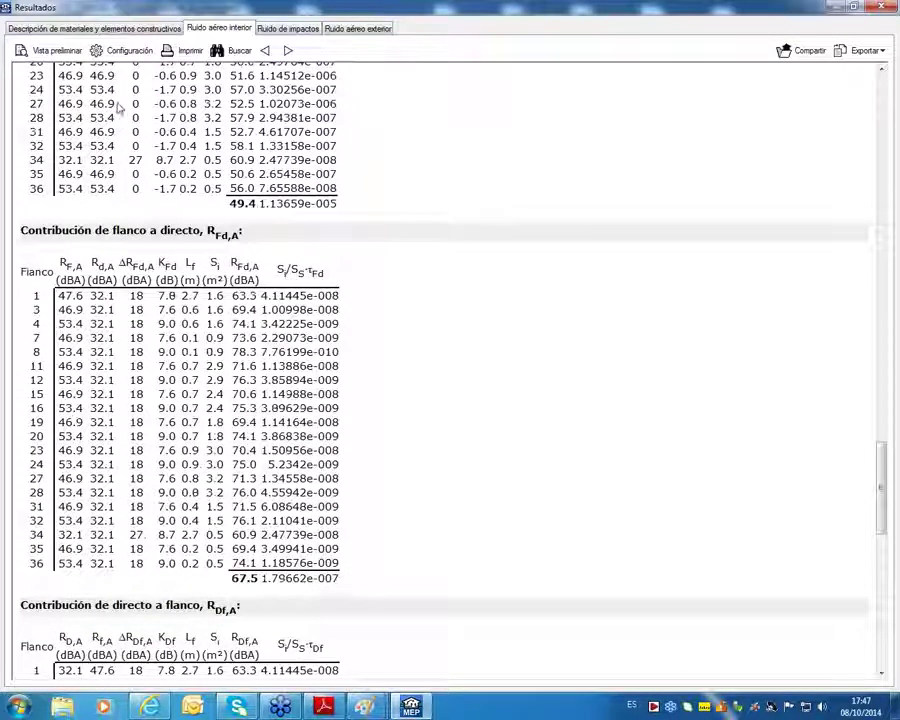
Uncover the plan, sketch the flanking path around the partition–façade junction, clear the sketch and restore the results window.
mouse_move(411, 707)
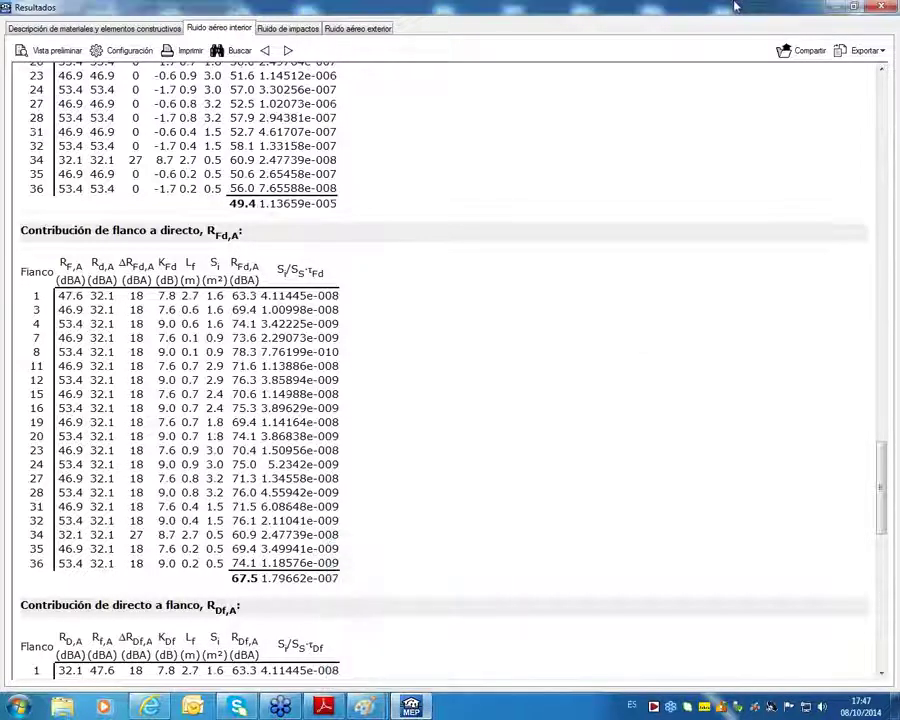
drag(735, 7, 718, 655)
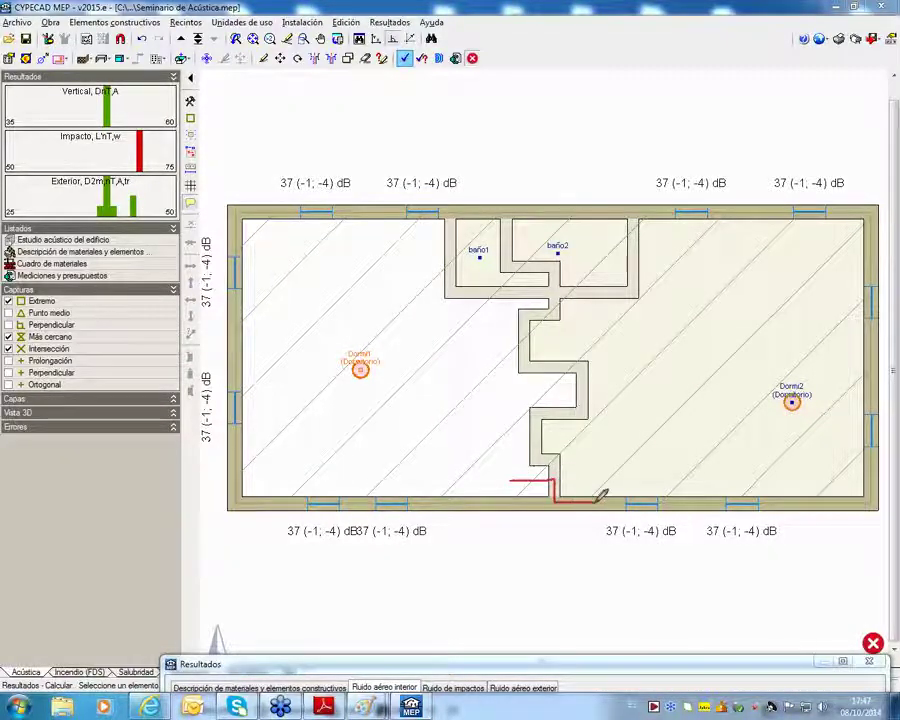
mouse_move(592, 478)
mouse_down()
mouse_move(545, 484)
mouse_move(550, 471)
mouse_up()
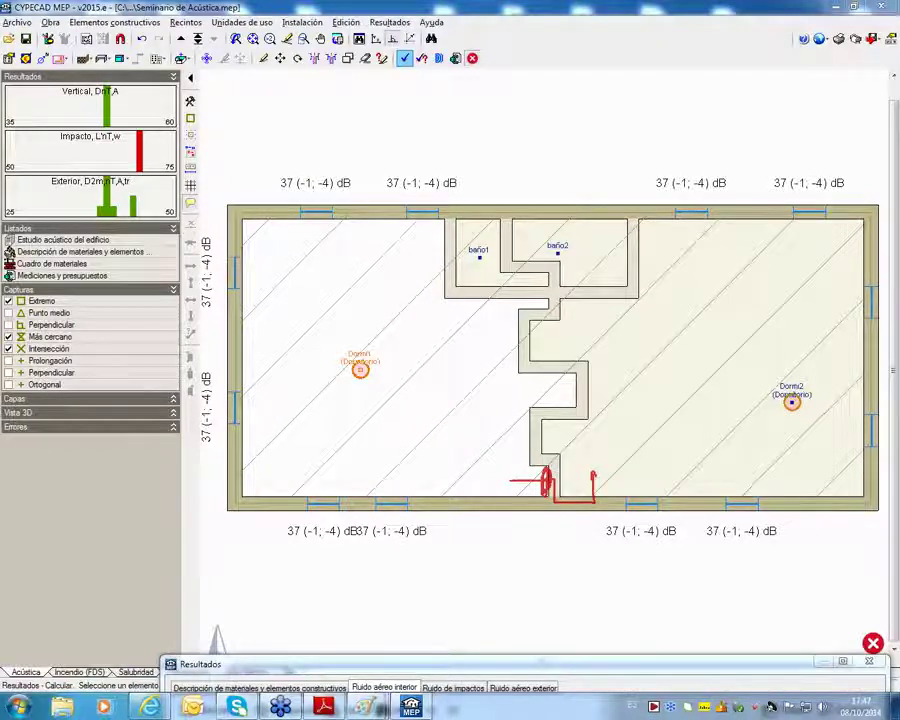
key(Escape)
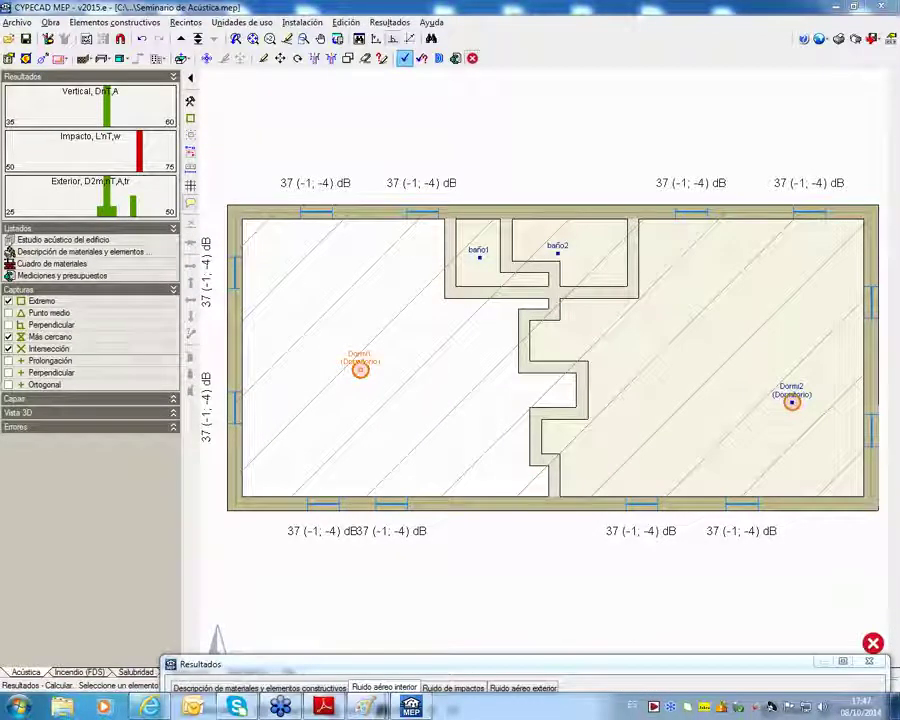
double_click(415, 663)
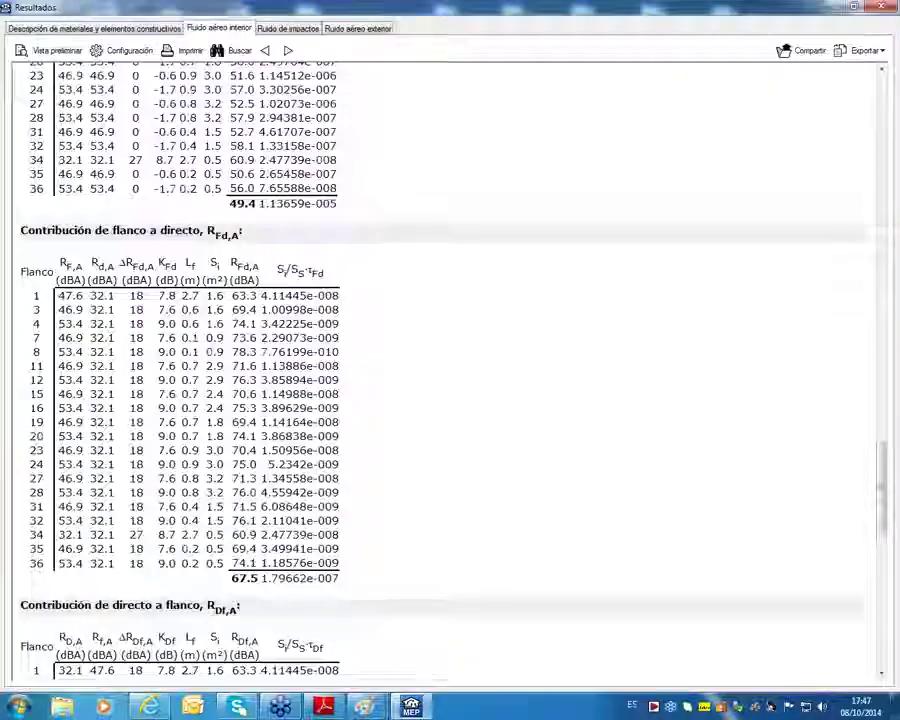
Highlight flank 34's lining improvement and switch to the DB HR document in Adobe Reader to view the two-lining formula (3.11).
double_click(137, 537)
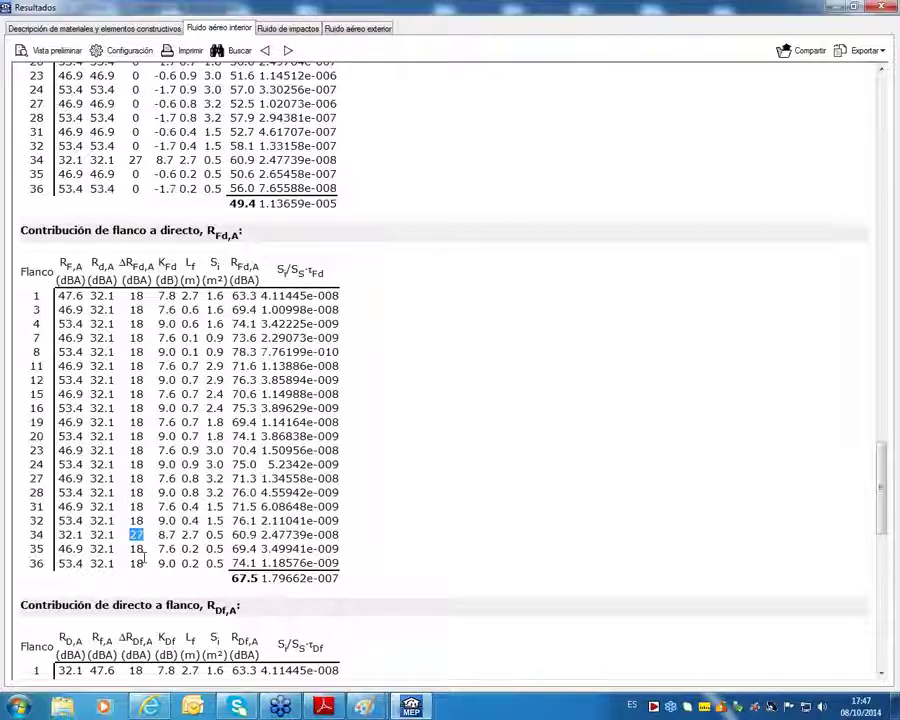
click(318, 708)
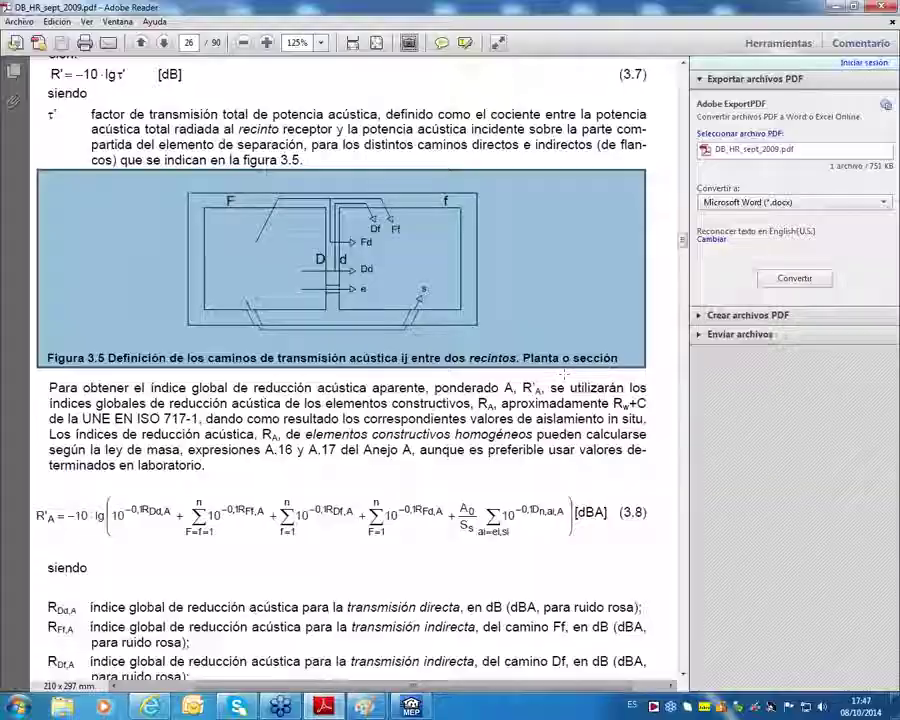
scroll(595, 273, down, 3)
scroll(385, 630, down, 10)
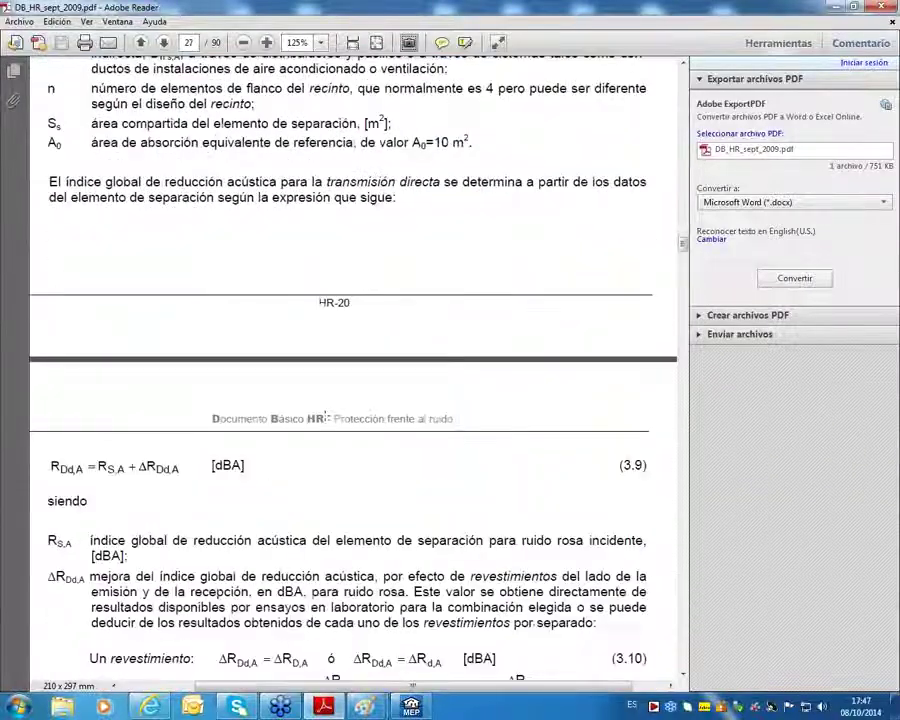
scroll(325, 386, down, 1)
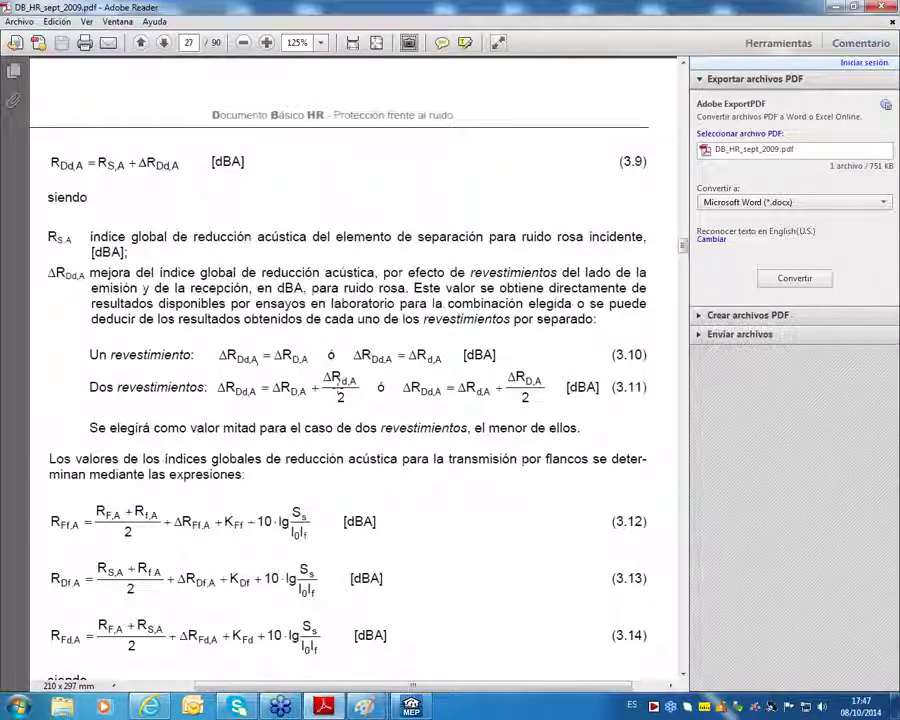
Open the Windows calculator, compute 18 + 9 for the two-lining improvement and return to the DB HR document.
click(18, 706)
text(cafc)
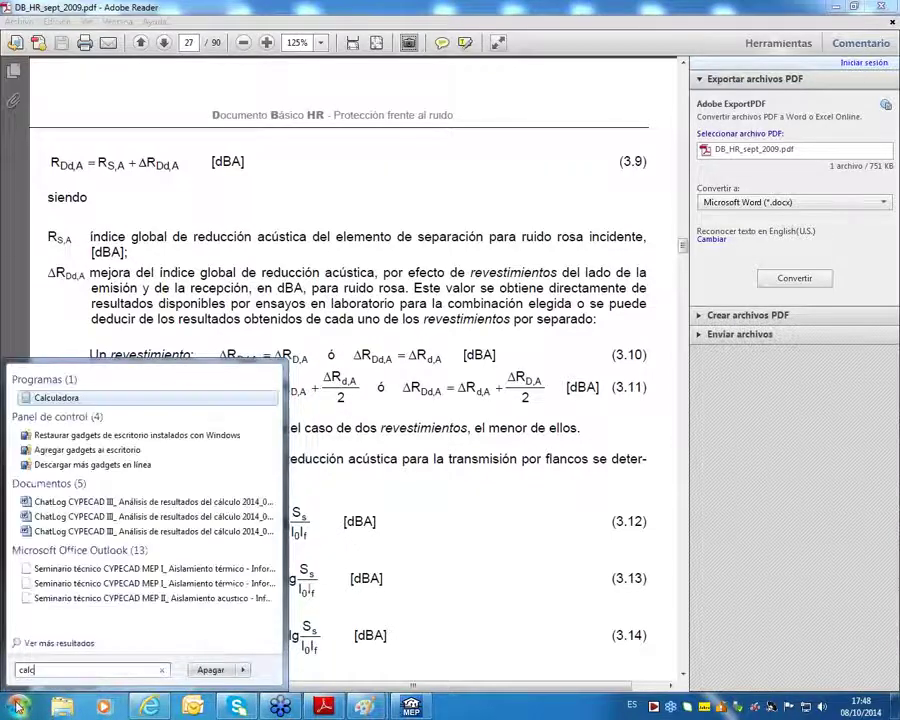
key(Return)
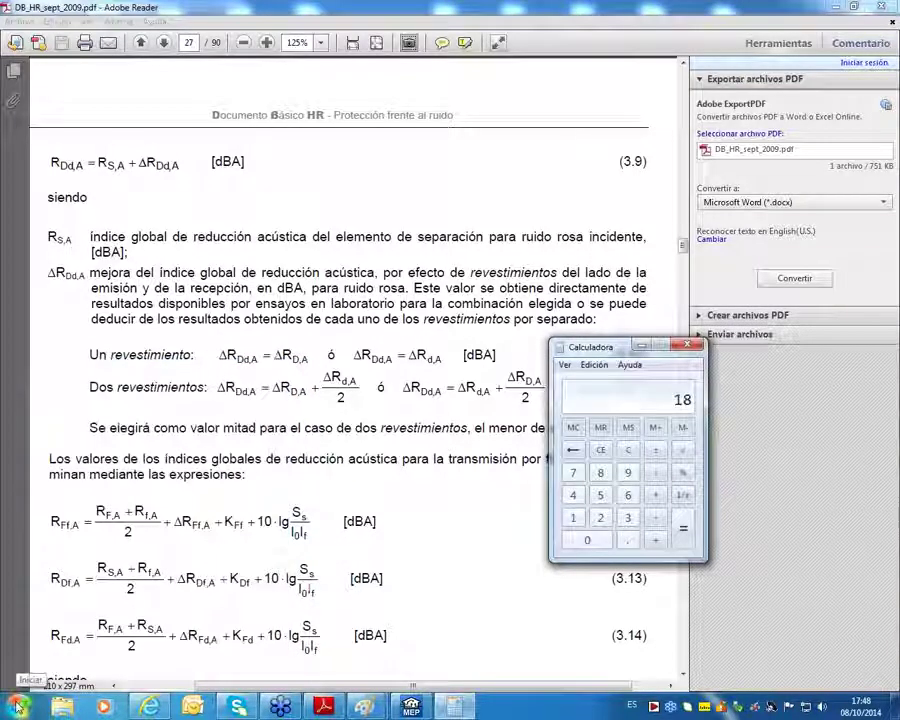
text(18)
key(plus)
text(9)
key(Return)
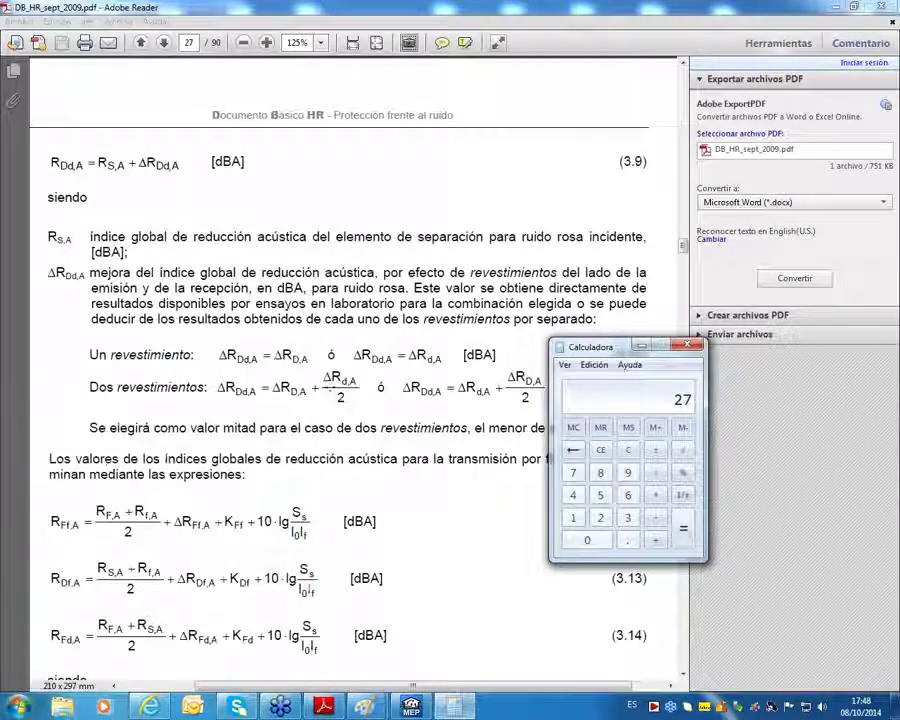
click(740, 334)
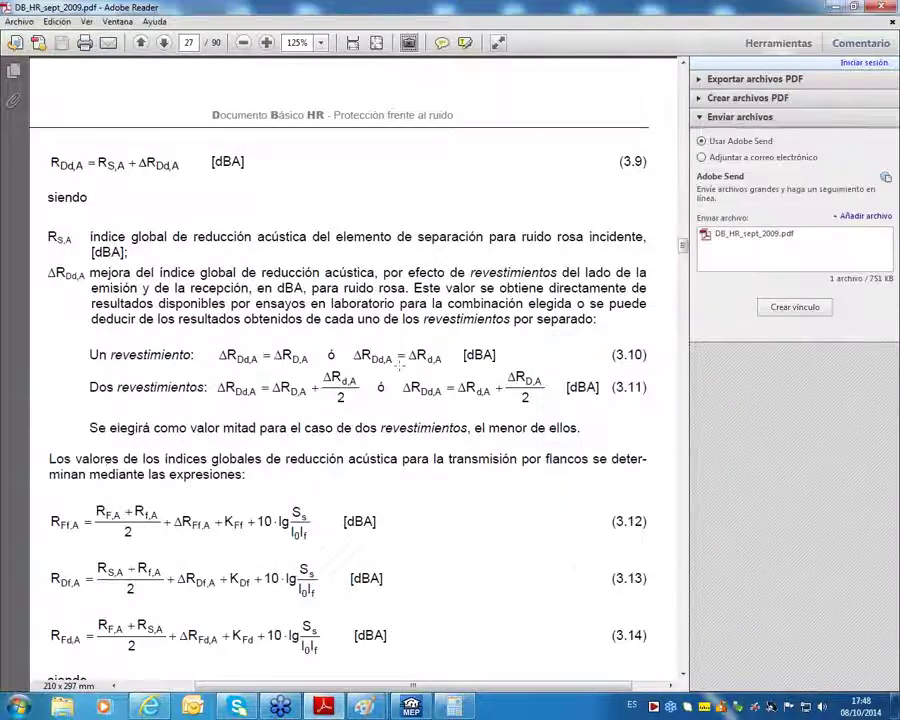
Switch back to CYPECAD MEP's airborne noise results and move the results window aside to uncover the plan.
click(412, 706)
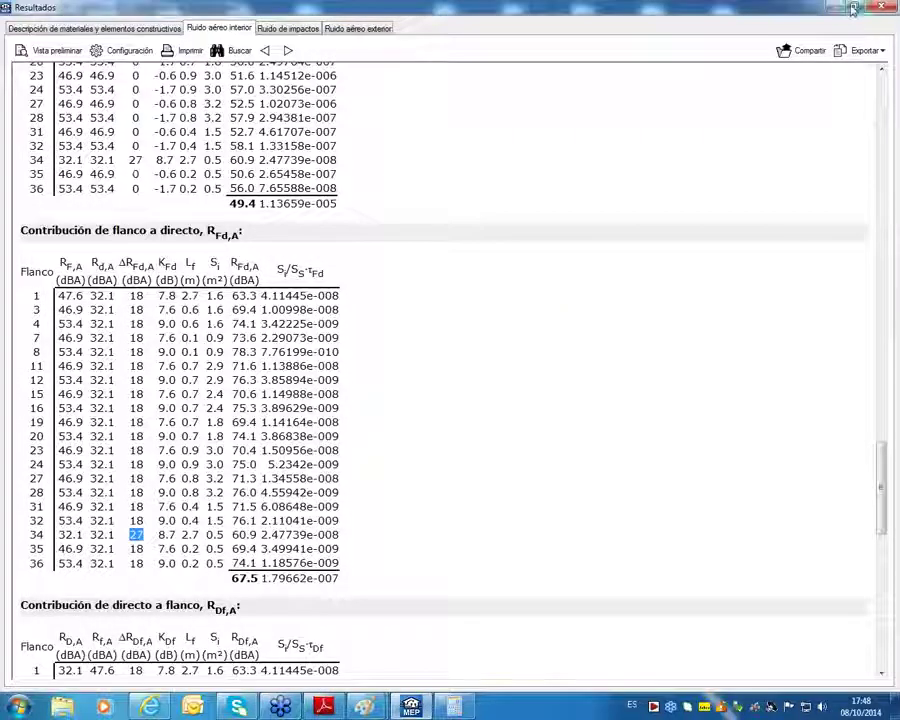
double_click(136, 521)
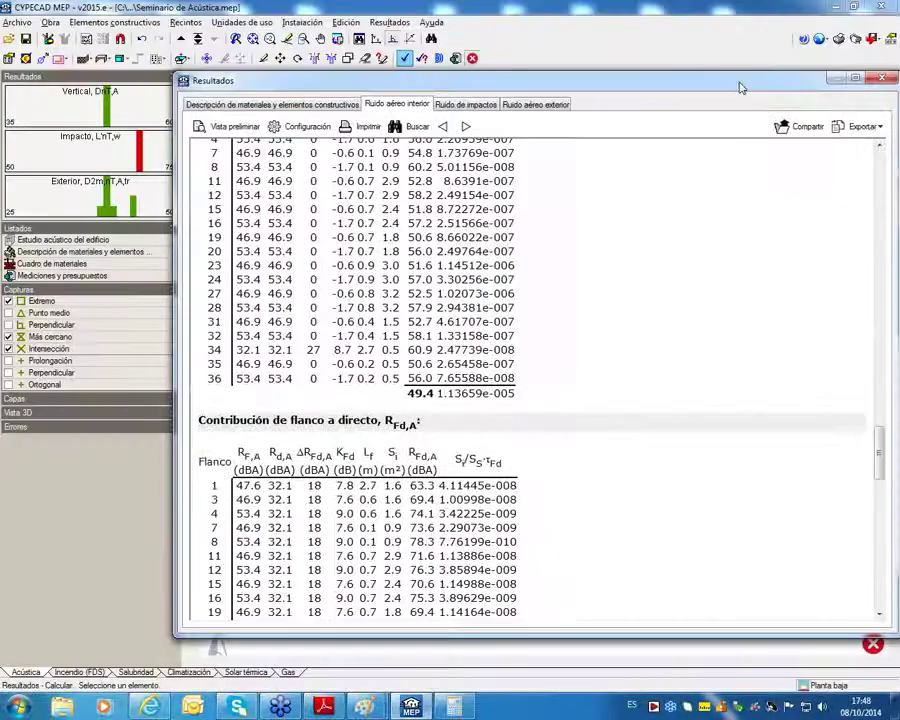
mouse_move(598, 8)
mouse_down()
mouse_move(705, 88)
mouse_move(610, 688)
mouse_up()
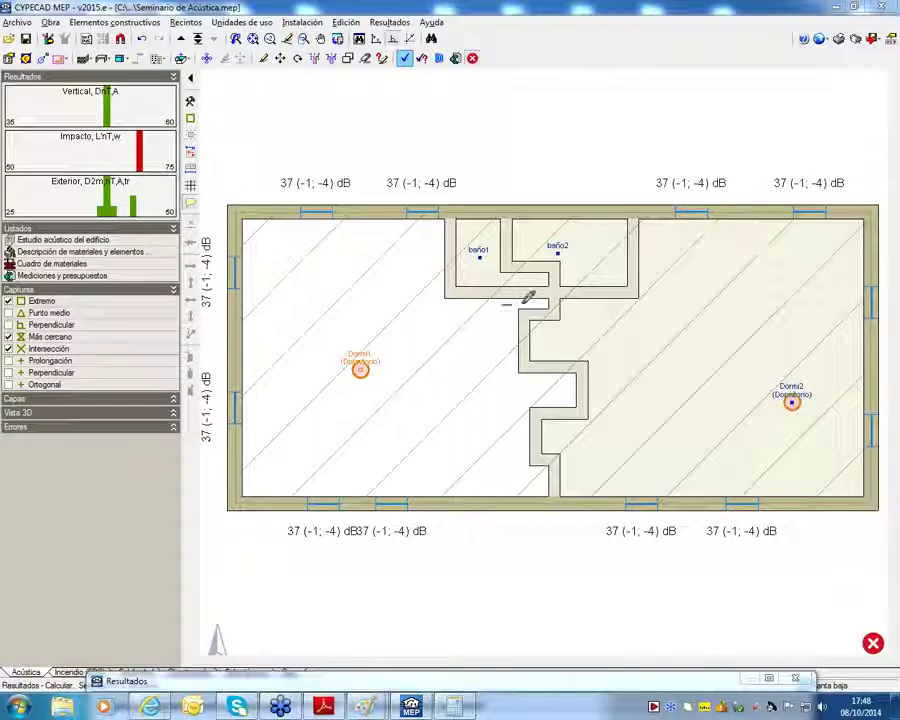
Sketch the transmission path from Dormi1 through the junction below baño2 into Dormi2, mark both wall linings, and clear the sketch.
click(558, 298)
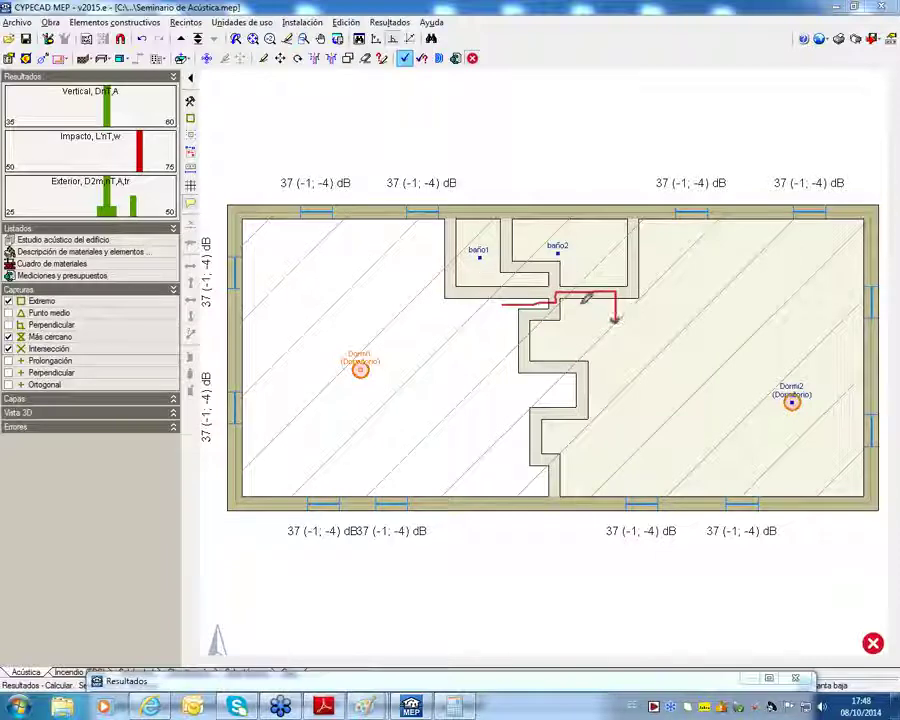
drag(568, 301, 652, 301)
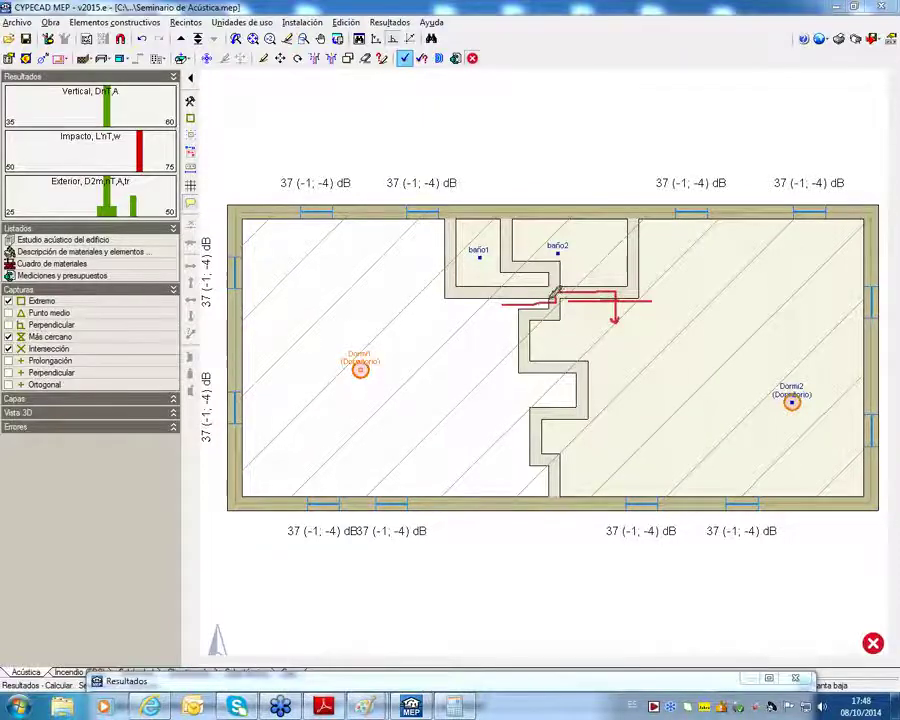
drag(545, 312, 547, 295)
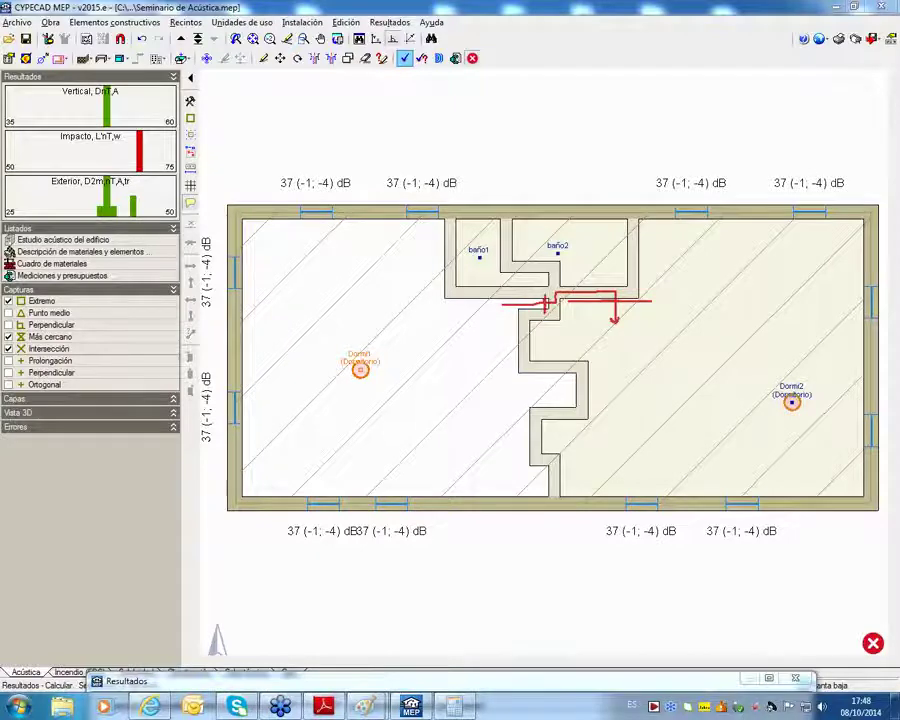
key(Escape)
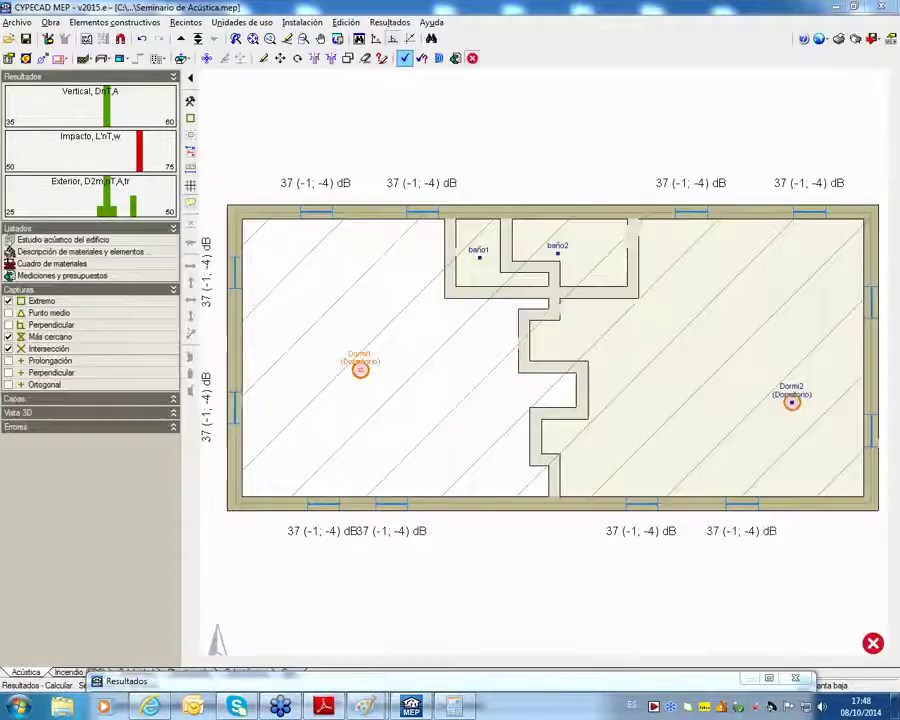
Restore the results, highlight the flank-to-direct total and the summary's flank-to-flank value, review the flank data, and close the report.
click(769, 679)
double_click(239, 578)
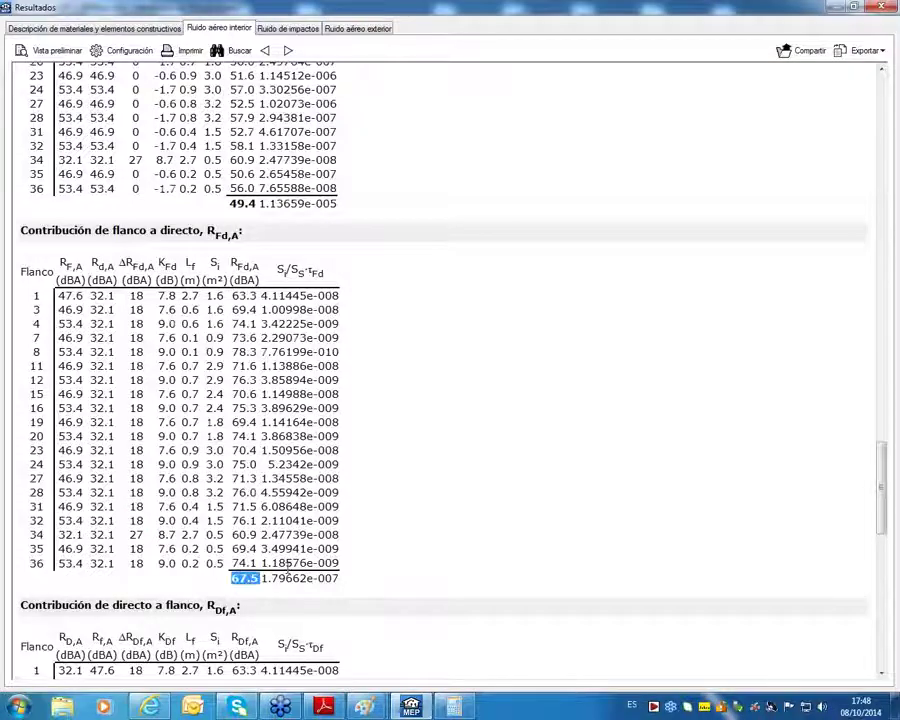
scroll(287, 568, down, 9)
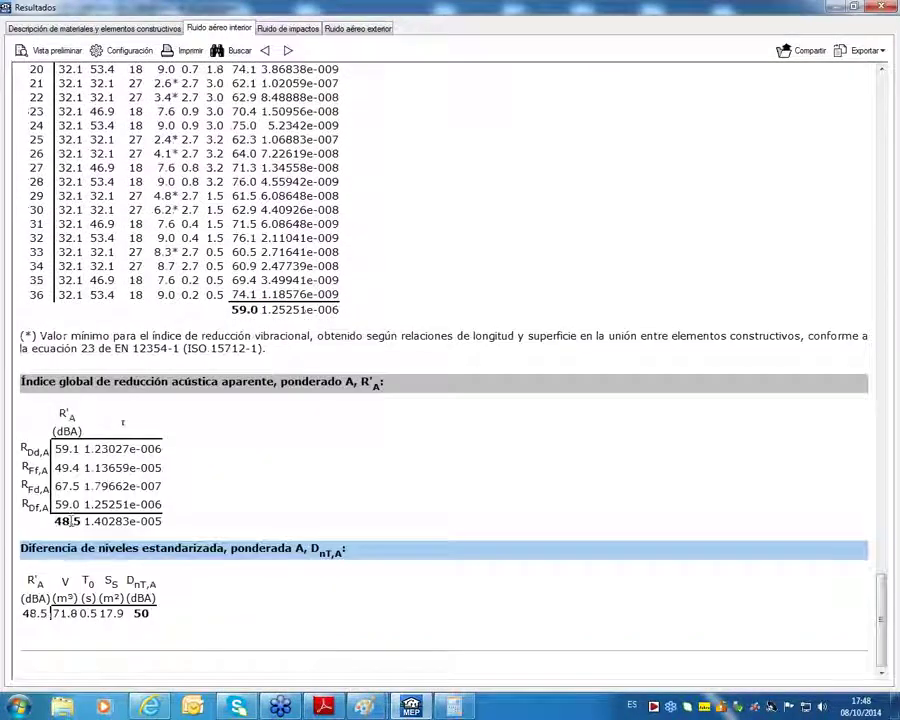
double_click(66, 467)
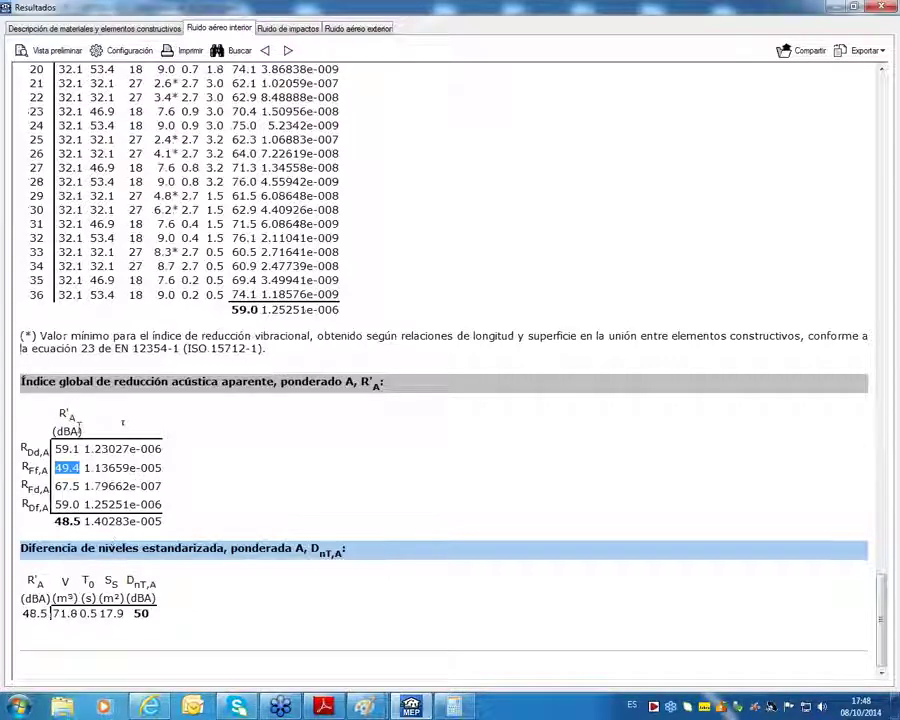
scroll(331, 454, up, 10)
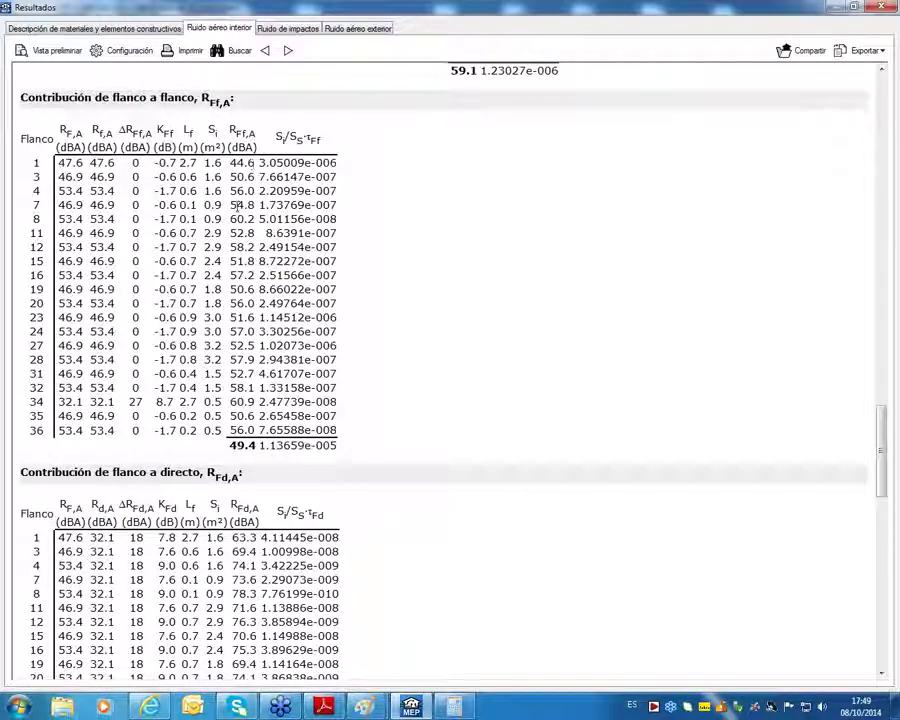
scroll(237, 204, up, 15)
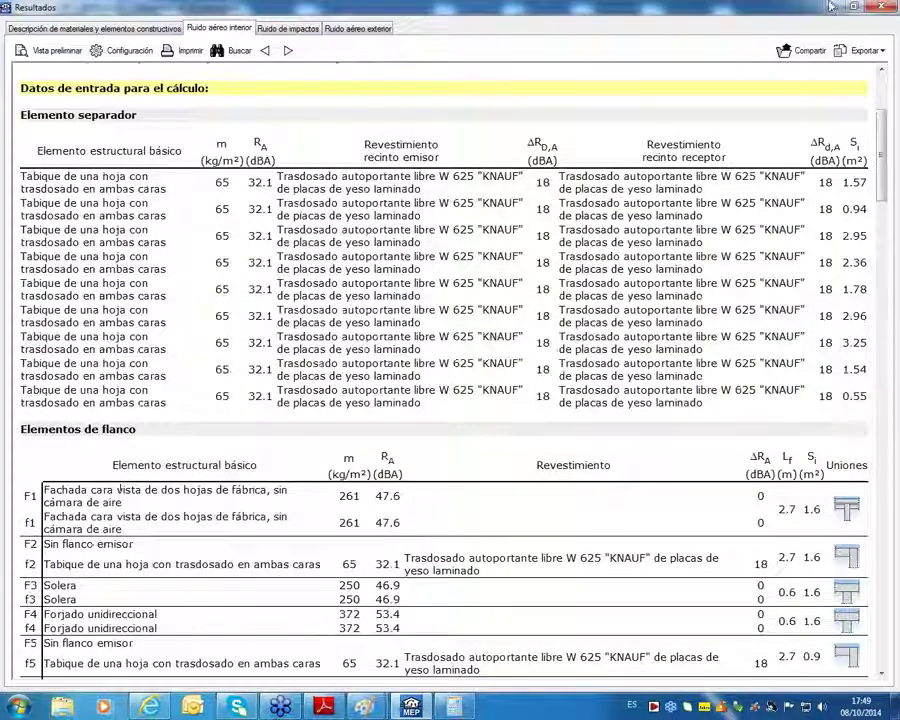
click(880, 7)
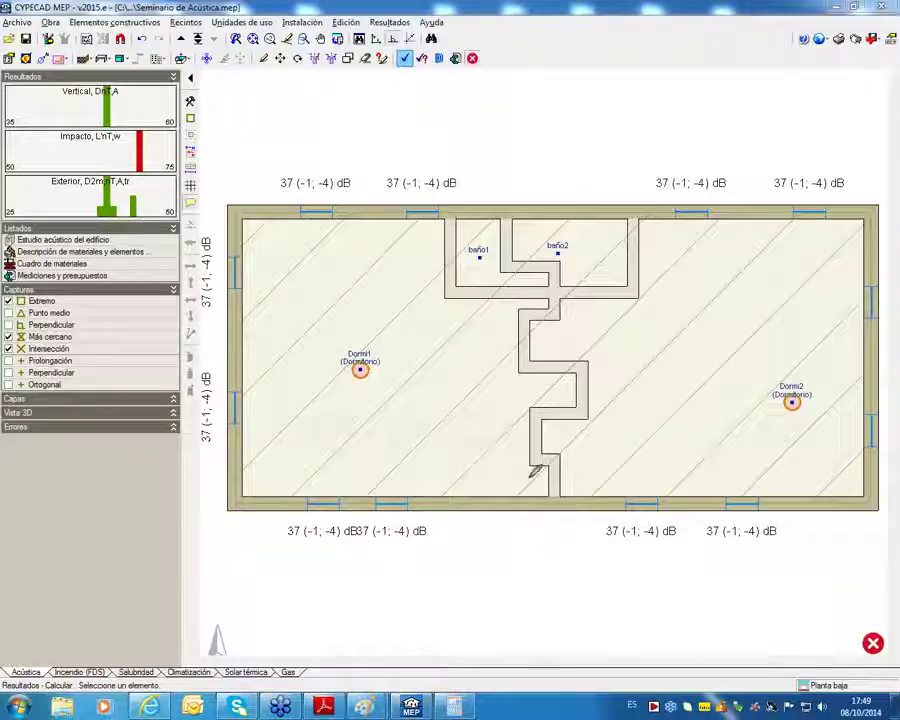
Sketch the flanking path from Dormi1 through the façade below the partition into Dormi2, and clear the sketch.
click(487, 465)
click(487, 507)
click(616, 507)
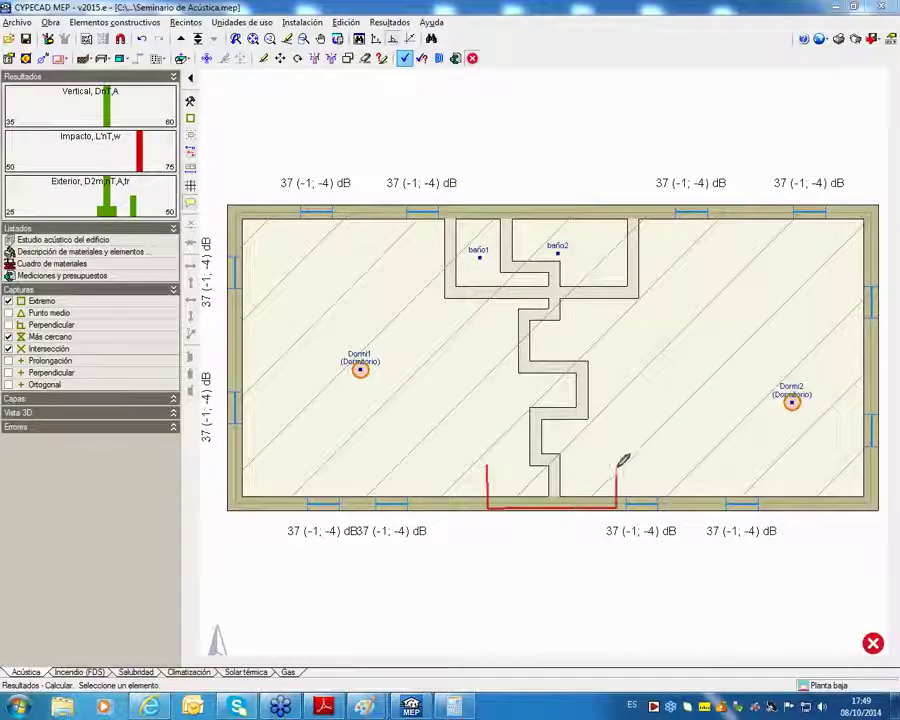
click(616, 466)
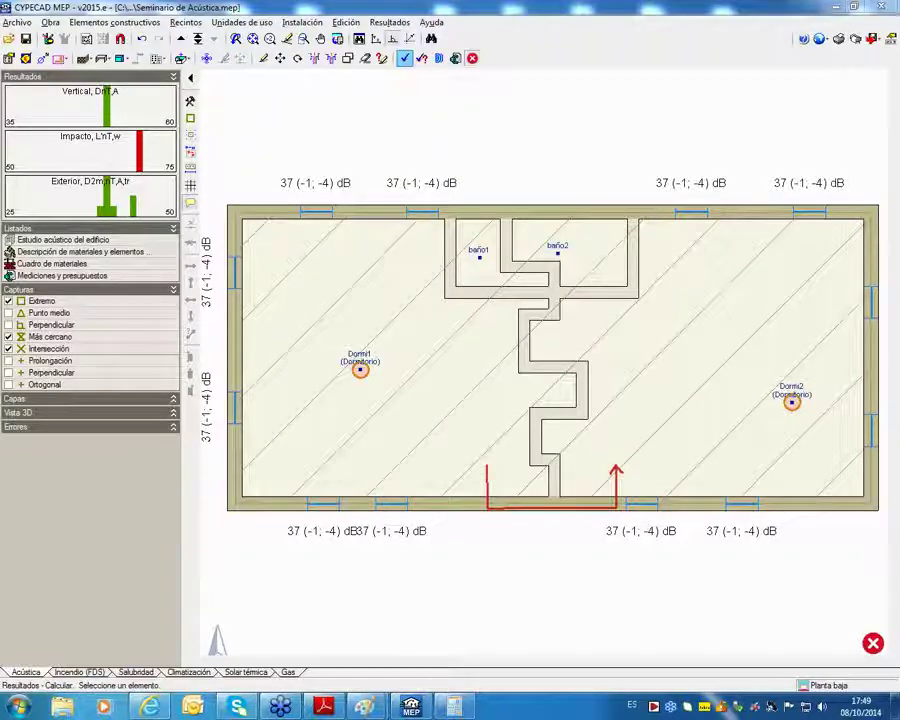
key(Escape)
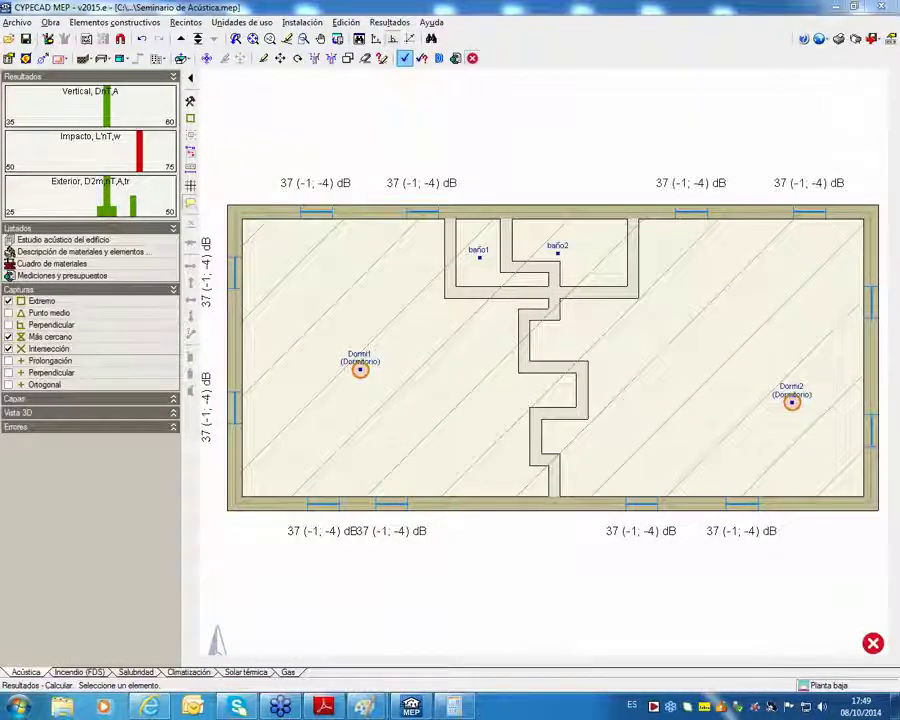
Open Dormi1's detailed acoustic results at the impact noise report, dismissing the Windows performance notification.
mouse_move(357, 370)
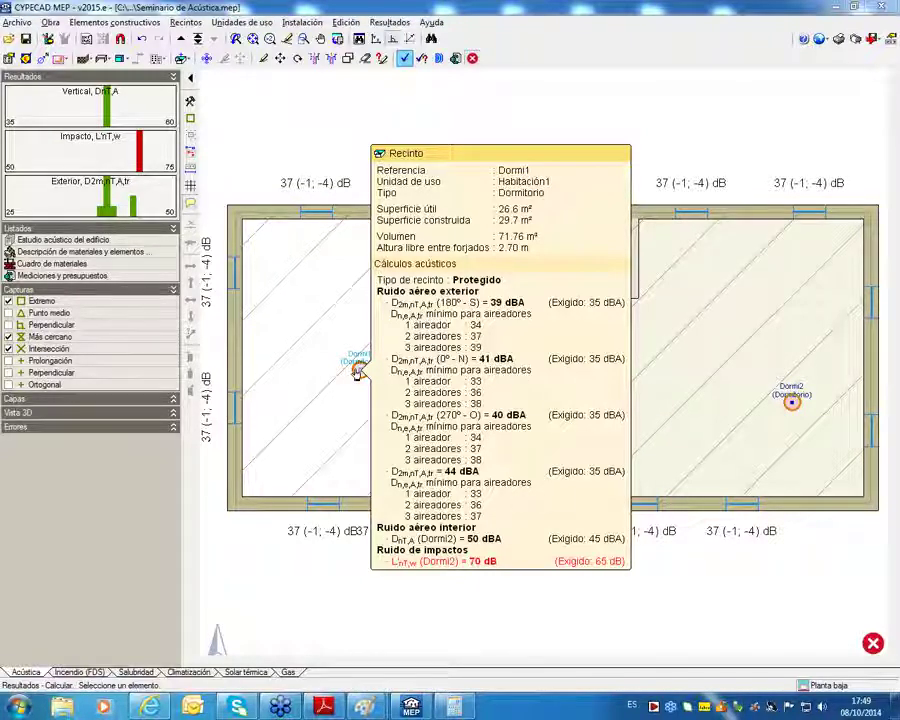
click(357, 371)
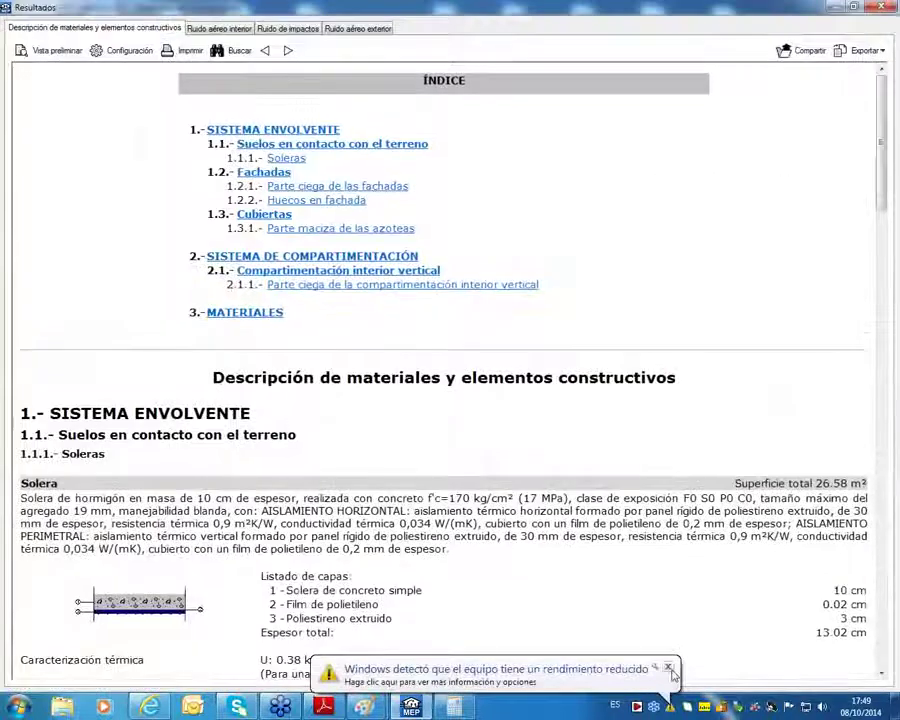
click(668, 667)
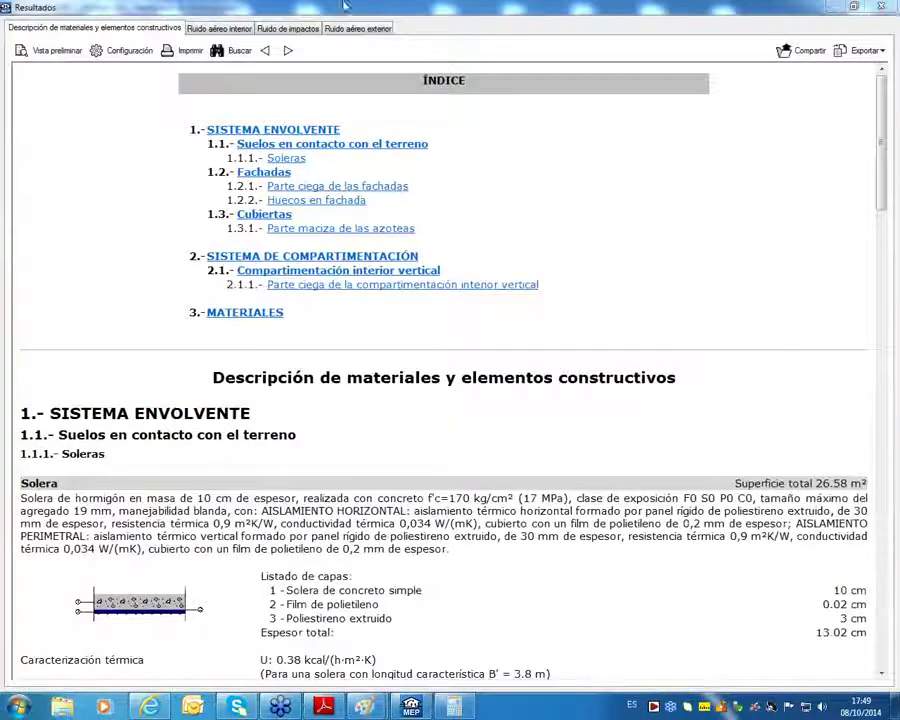
click(285, 29)
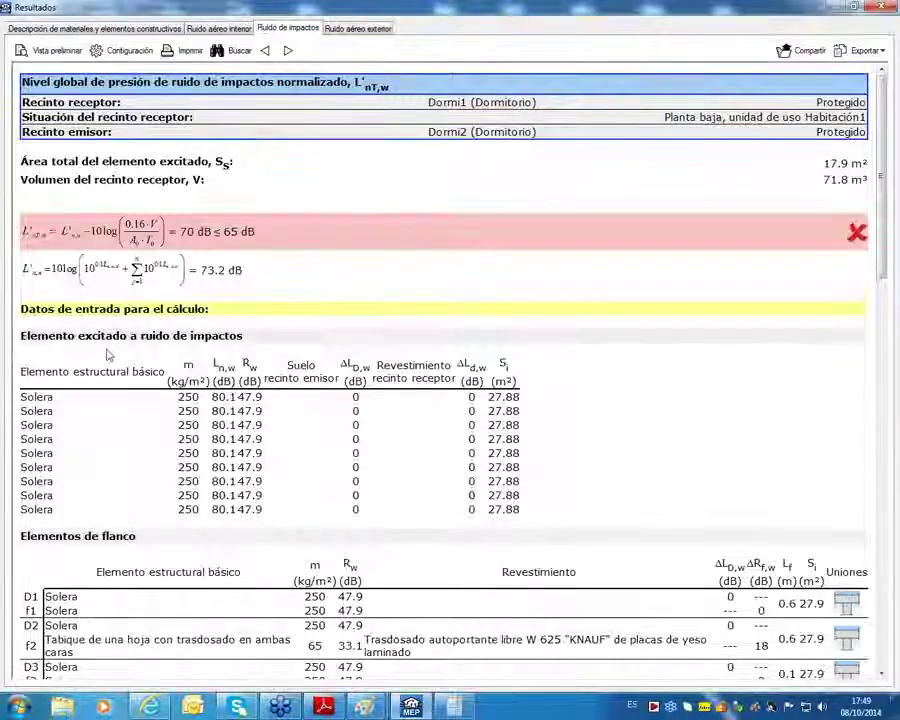
Examine the impact noise report's excited floor, flank elements, direct-to-flank contributions and standardized level, and close the results.
scroll(111, 352, down, 2)
scroll(111, 352, down, 6)
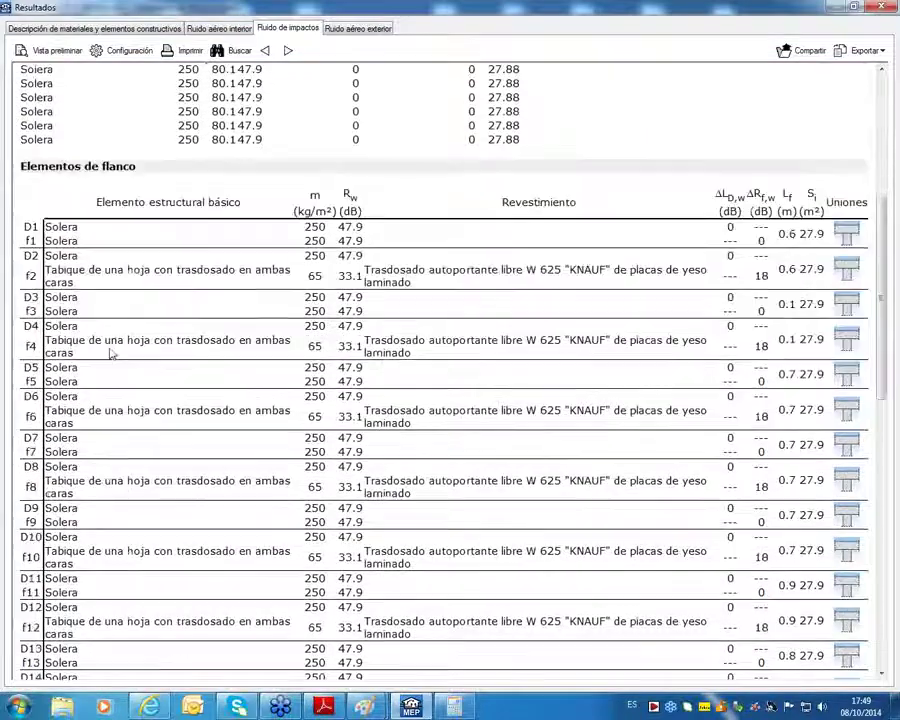
scroll(57, 302, up, 6)
scroll(195, 332, down, 16)
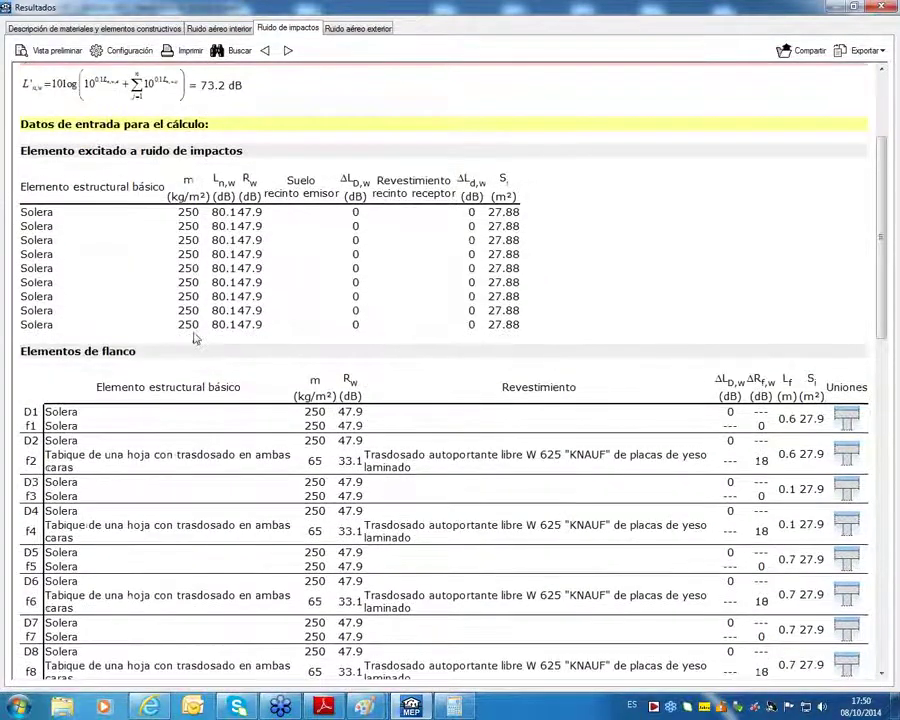
scroll(195, 338, down, 4)
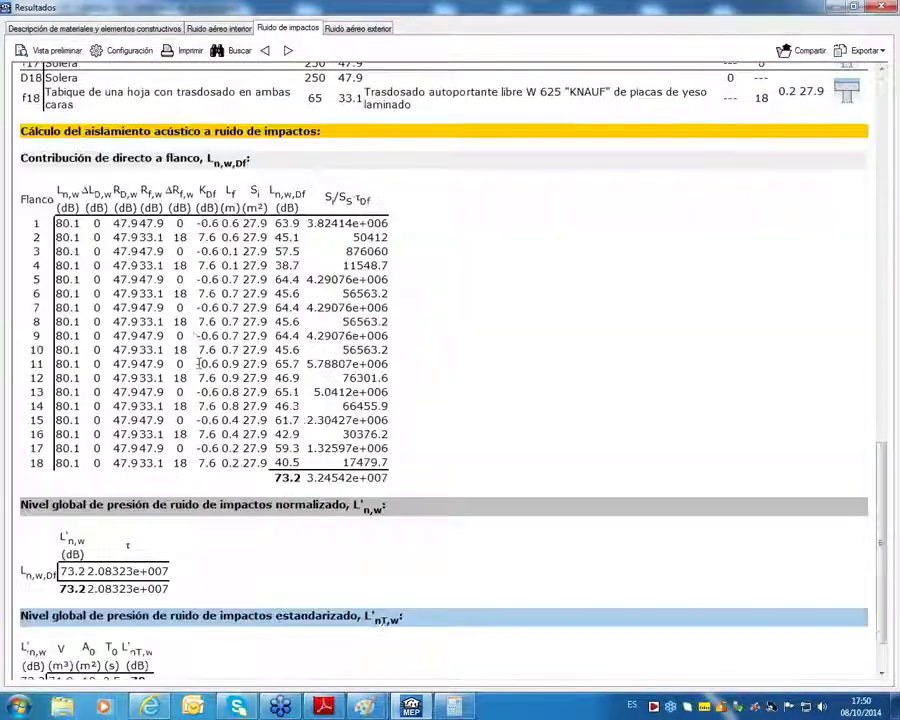
scroll(186, 474, down, 2)
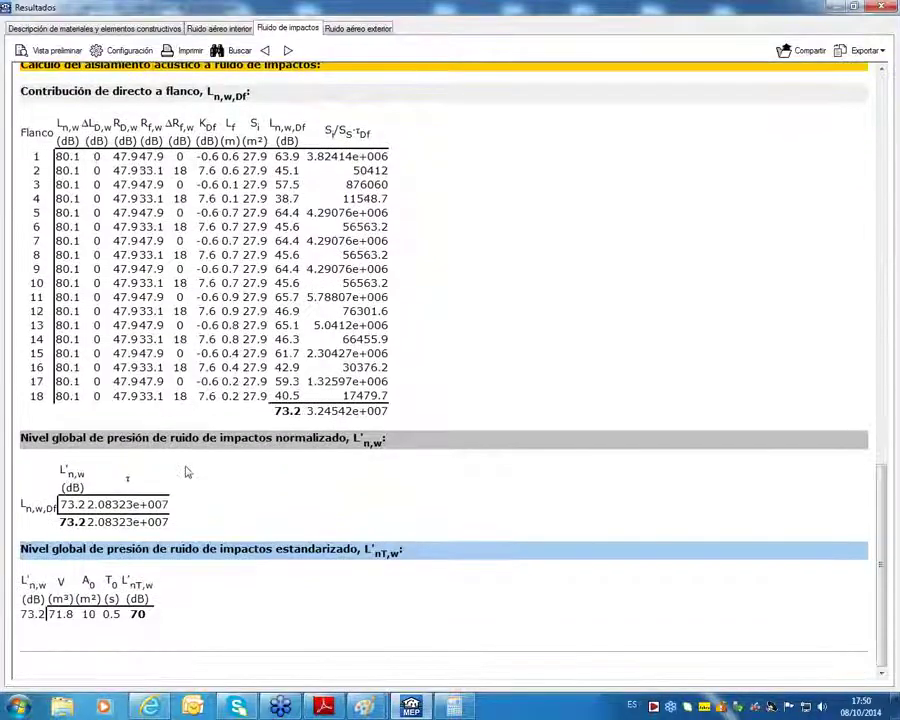
click(879, 7)
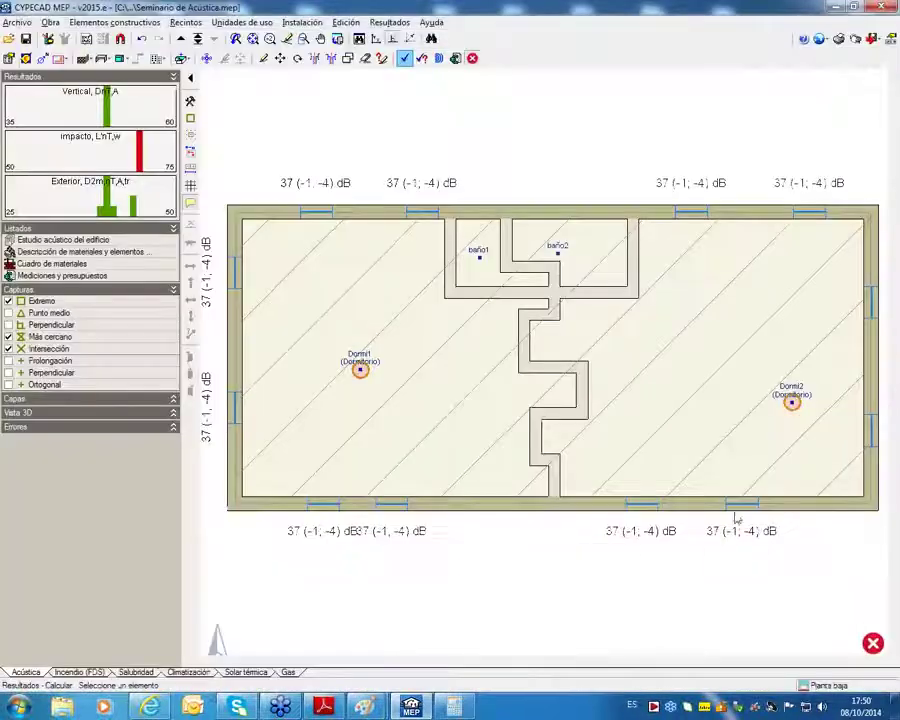
Add a wooden pavement (De madera) from the price generator to Dormi2's floor covering, using Entarimado tradicional sobre rastreles.
click(183, 22)
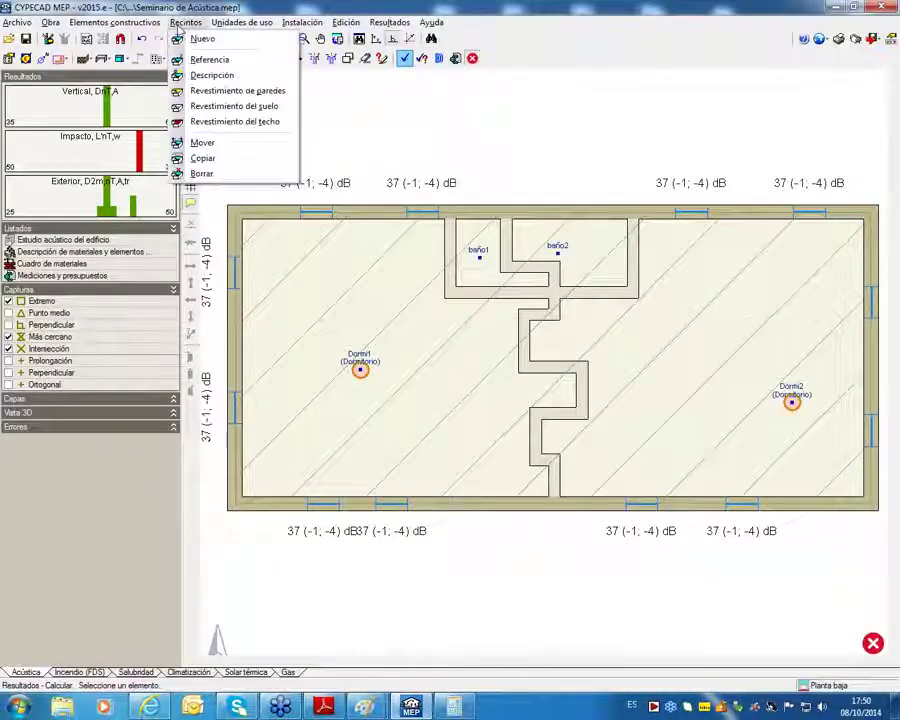
click(186, 106)
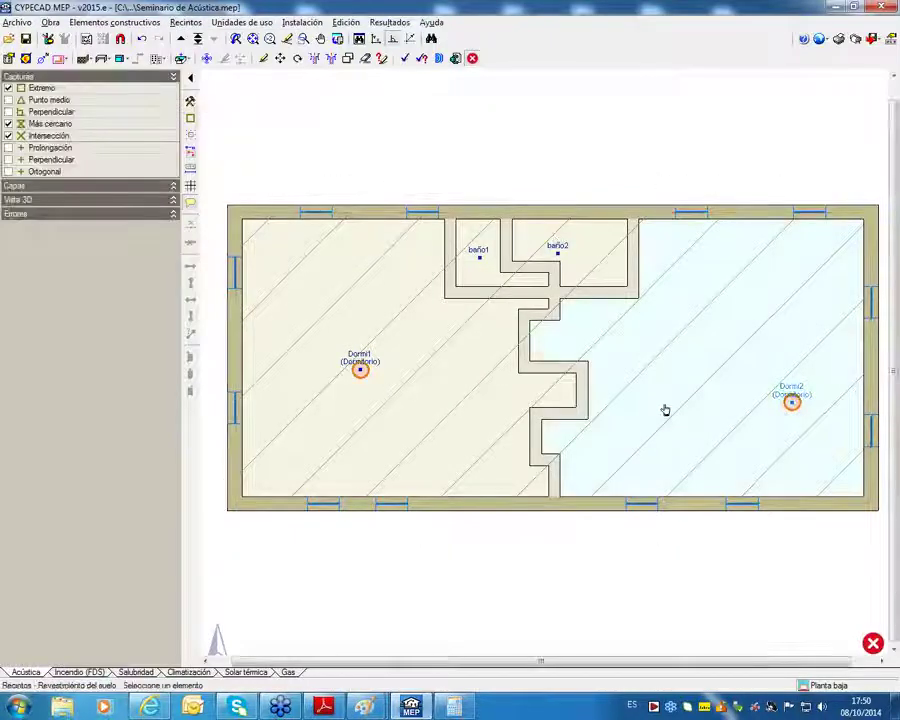
click(662, 408)
click(363, 172)
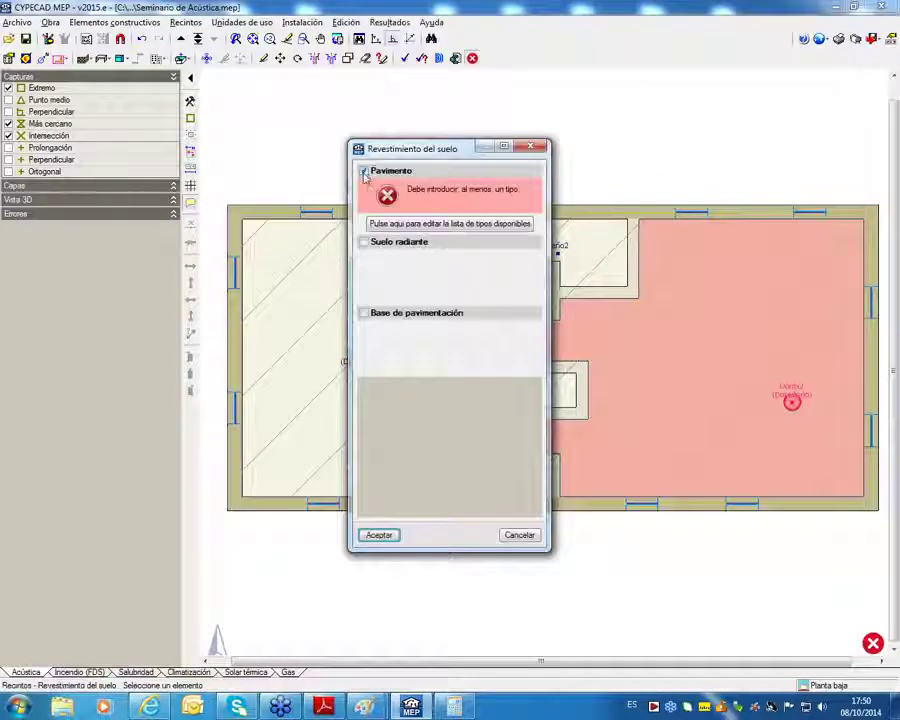
click(366, 222)
click(326, 216)
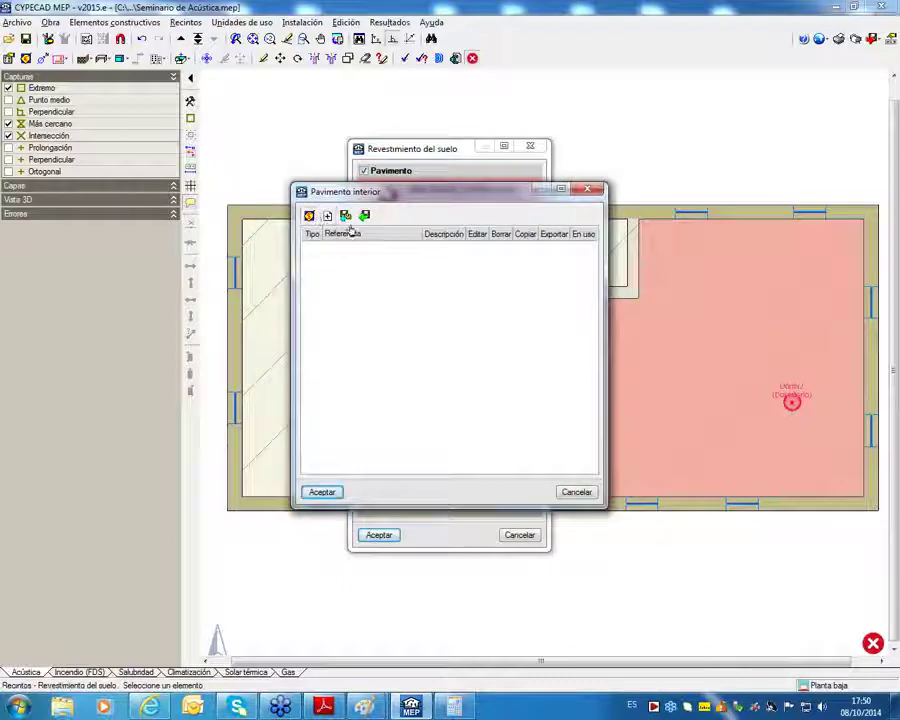
click(476, 300)
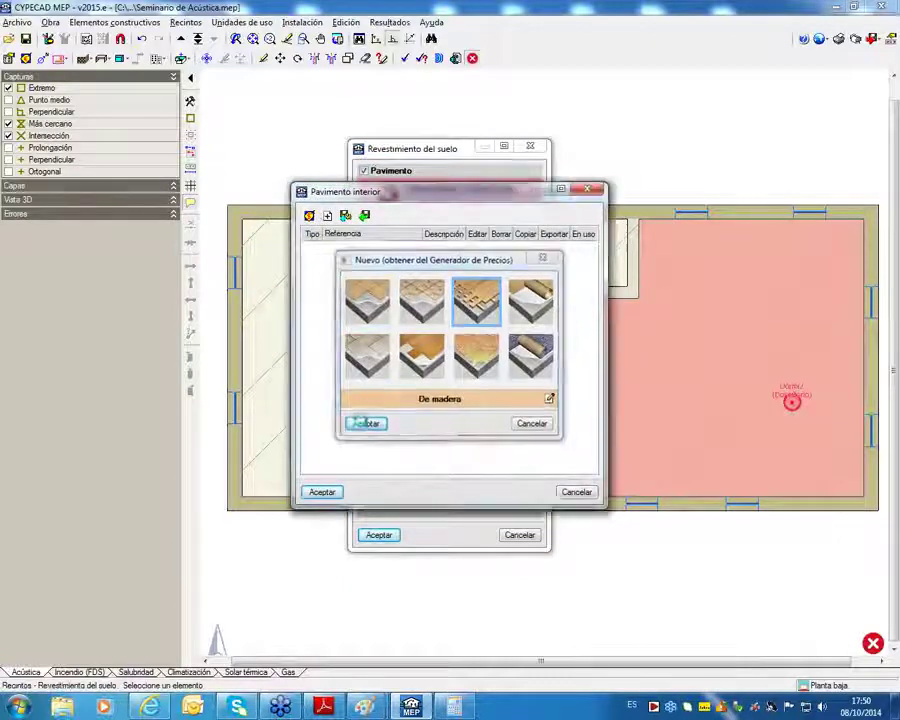
click(365, 423)
click(321, 491)
Add a floating floor base with 40 mm mineral wool (Suelo flotante) to Dormi2's floor covering, and recalculate the acoustic results.
click(363, 292)
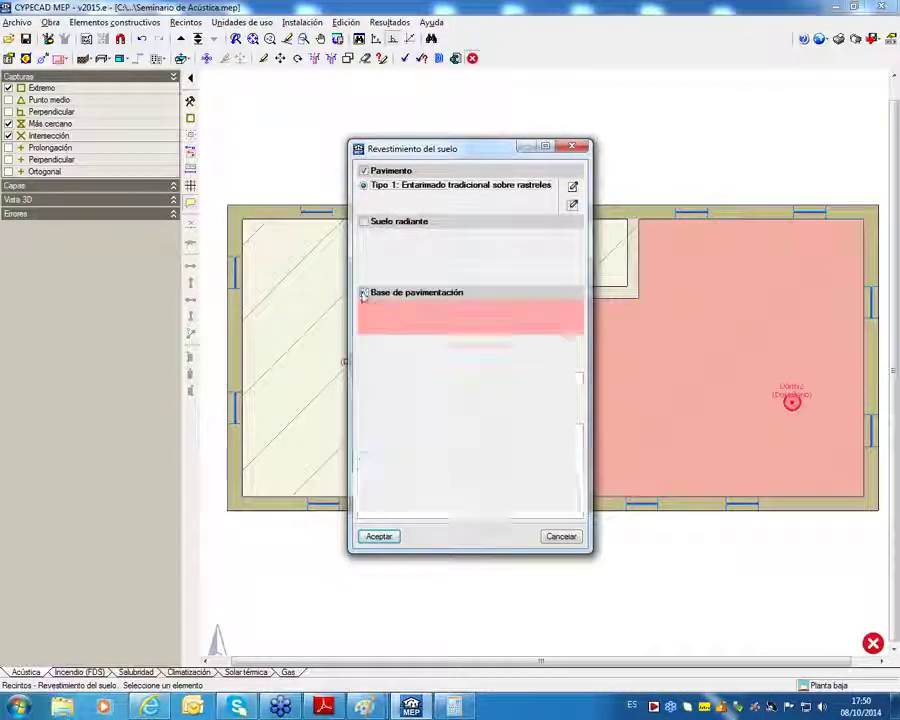
click(376, 326)
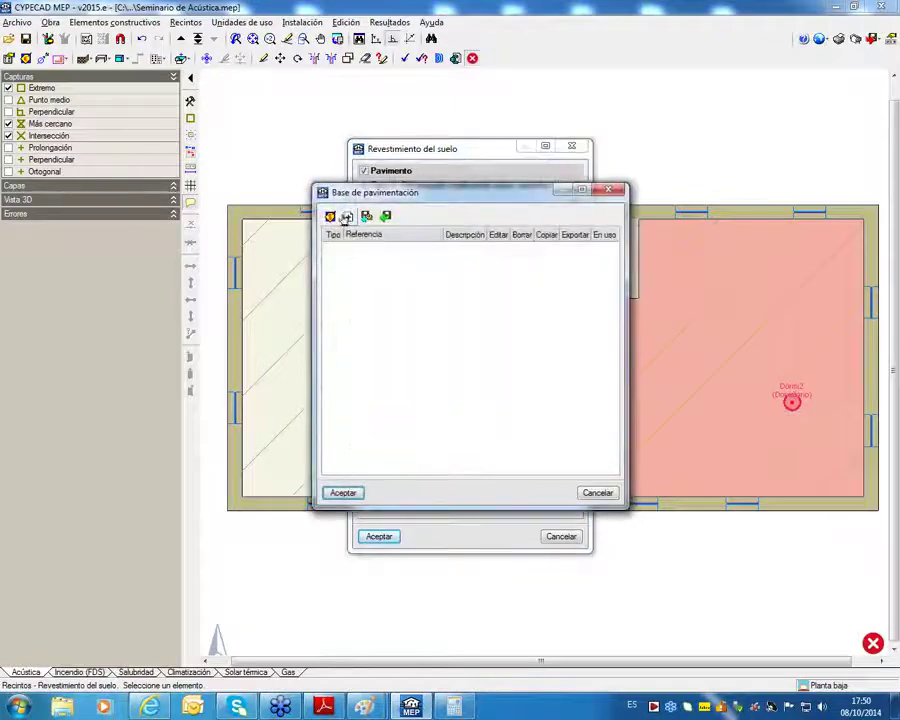
click(330, 216)
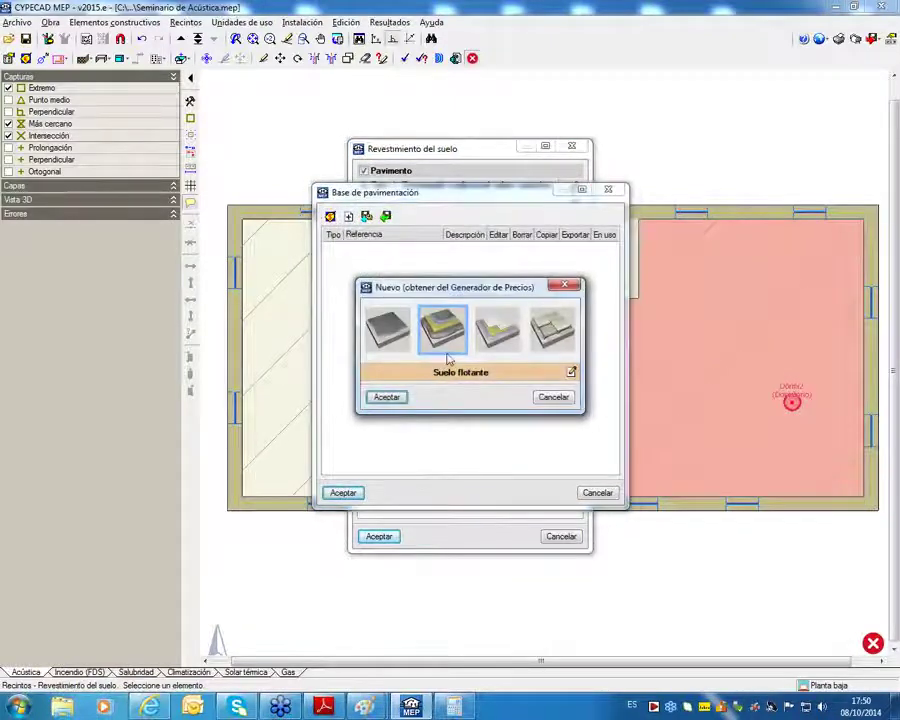
click(386, 397)
click(345, 491)
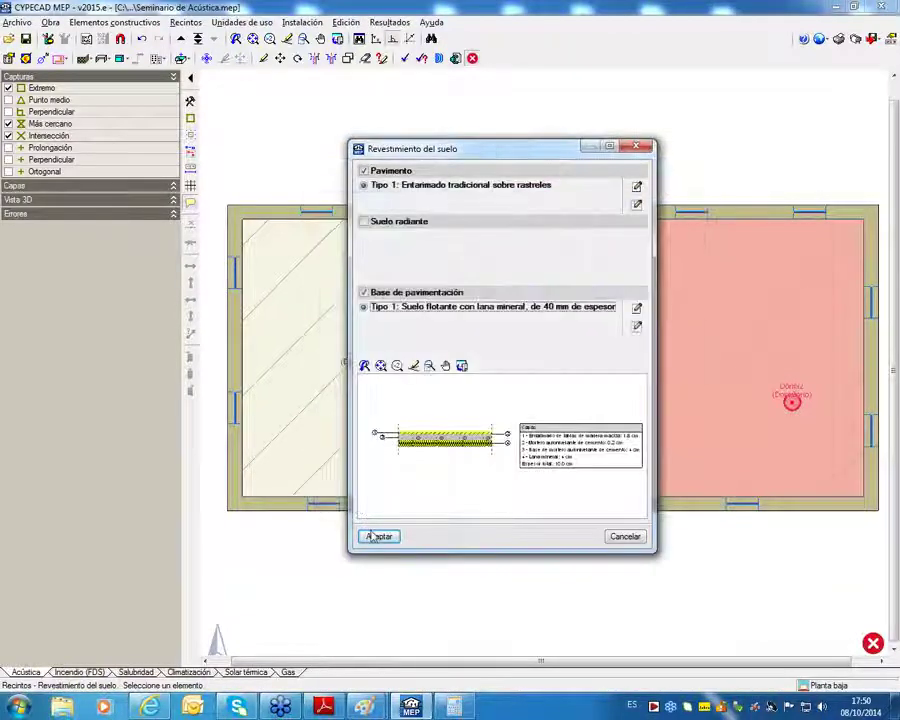
click(372, 535)
click(404, 58)
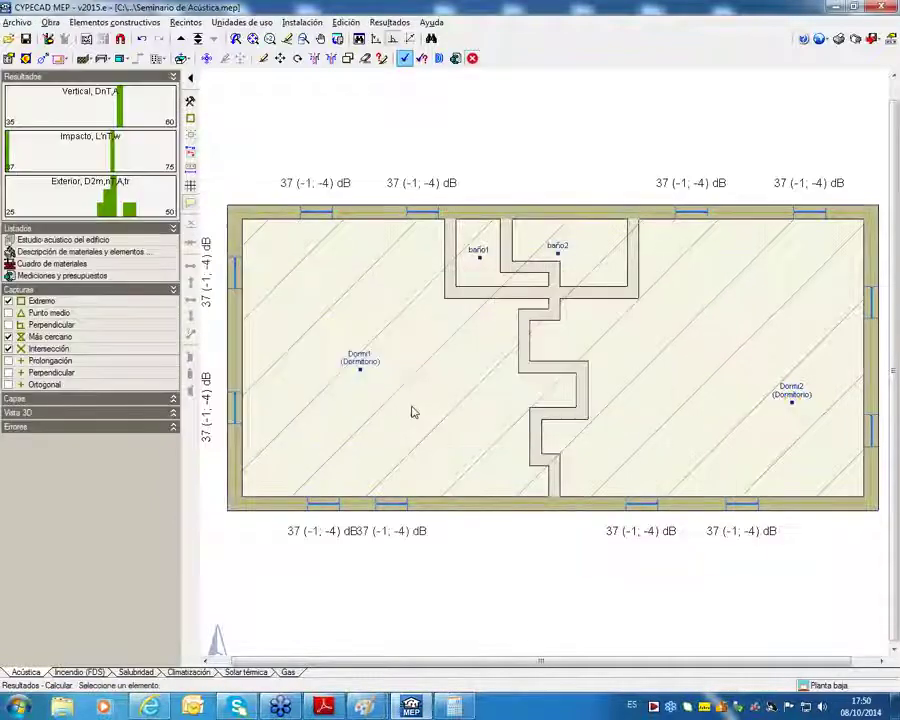
Compare the two bedrooms' acoustic summaries, and frame Dormi1's Ruido de impactos result with a red rectangle on the Paint capture.
mouse_move(790, 400)
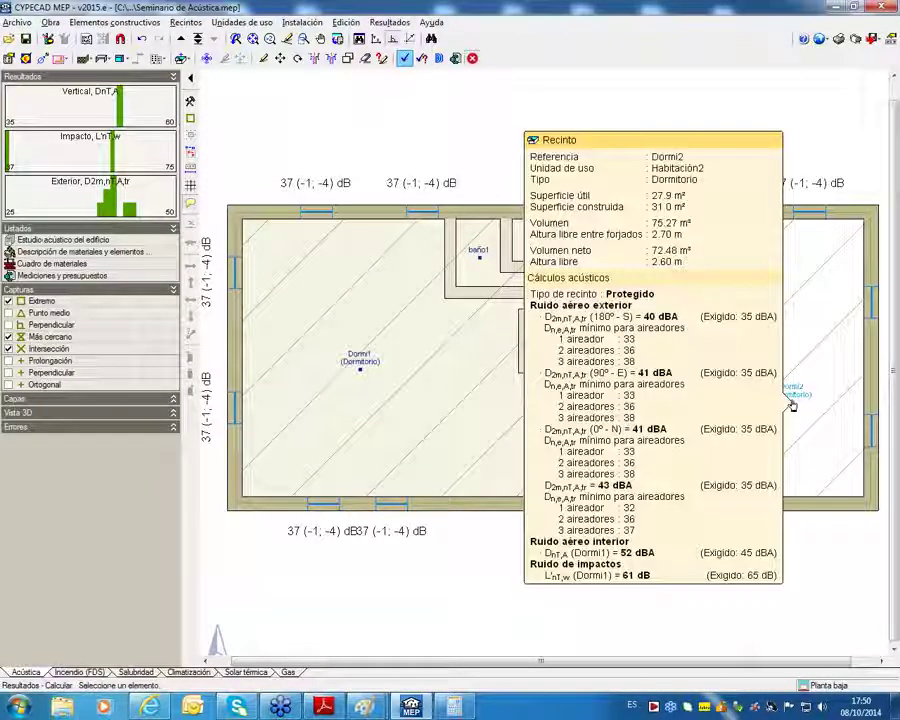
mouse_move(362, 382)
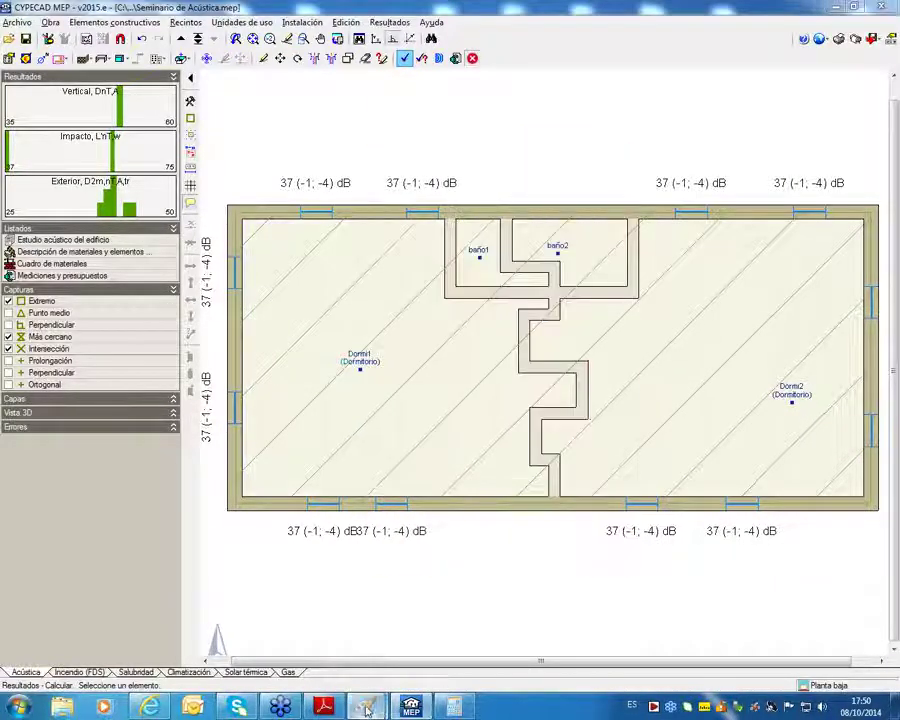
mouse_move(366, 707)
click(430, 636)
scroll(310, 410, down, 2)
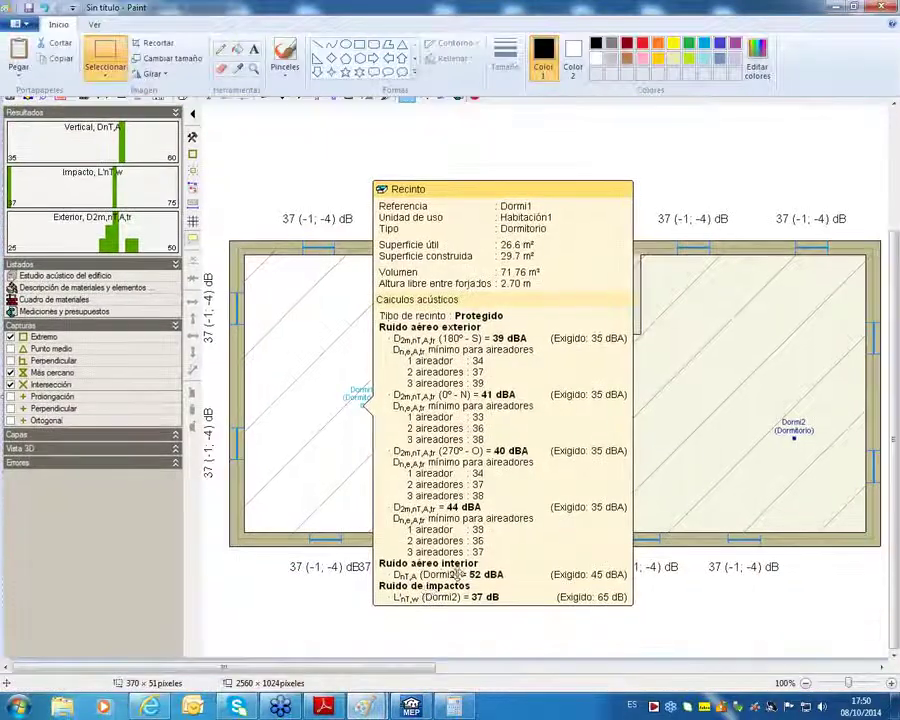
click(359, 44)
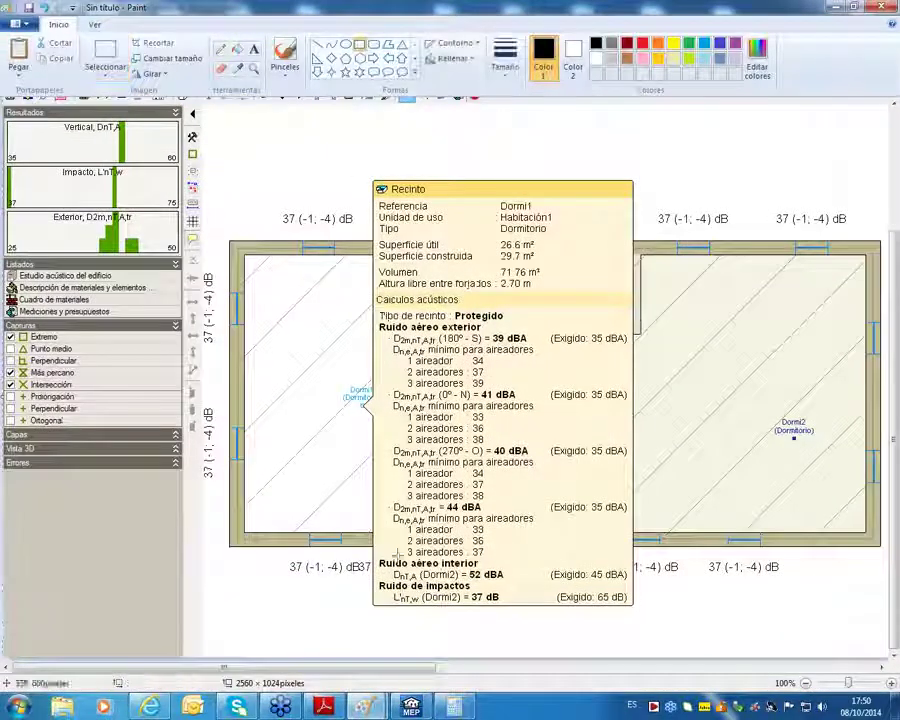
drag(372, 575, 641, 609)
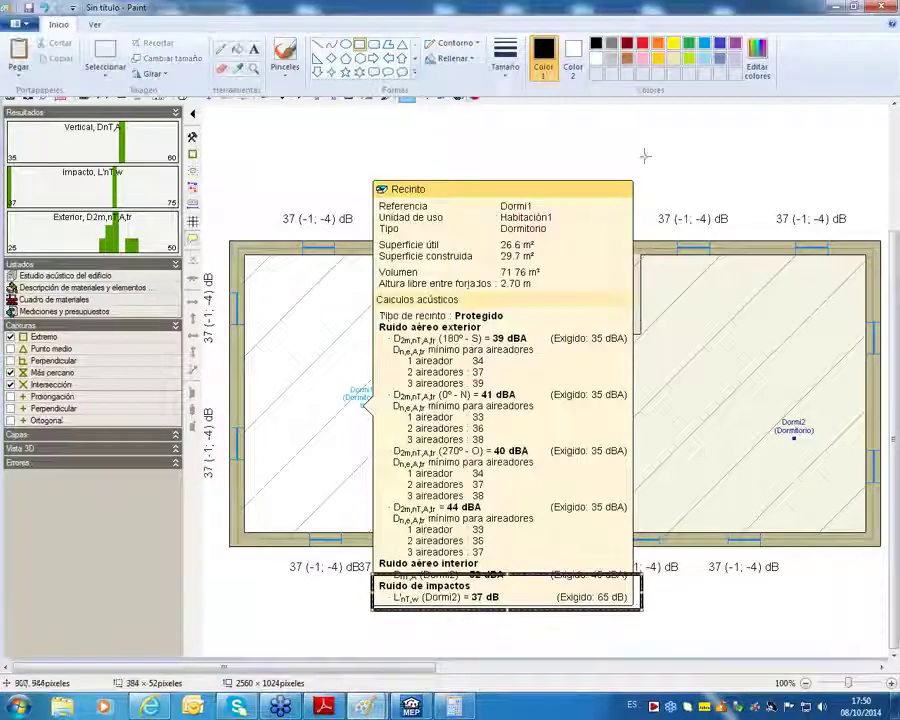
click(642, 43)
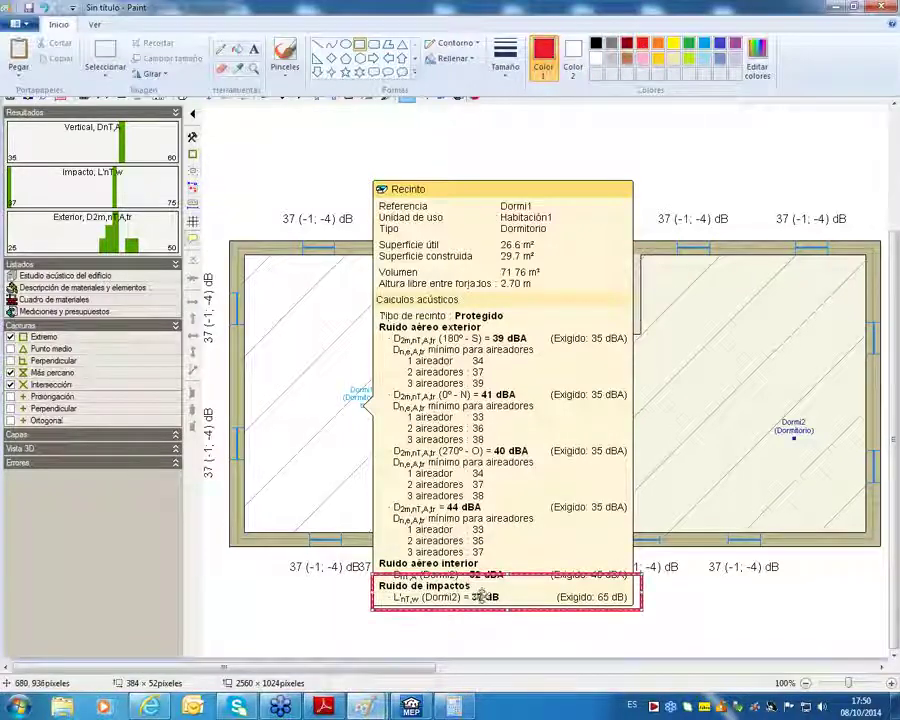
Return to CYPECAD MEP and compare the interior airborne and impact noise results of Dormi1 and Dormi2, dismissing the Windows performance notification.
click(400, 710)
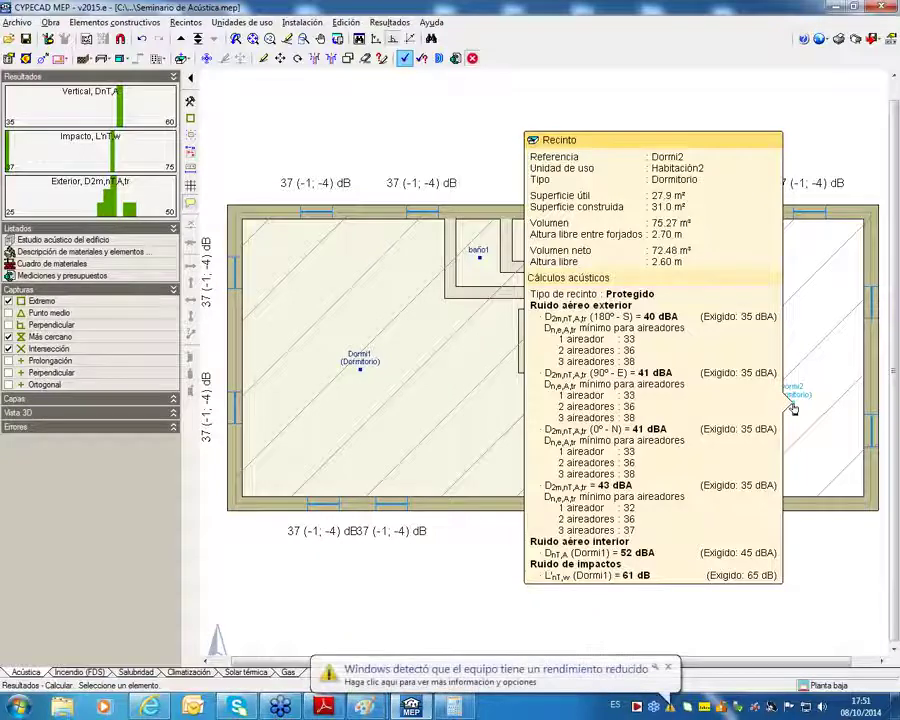
click(667, 667)
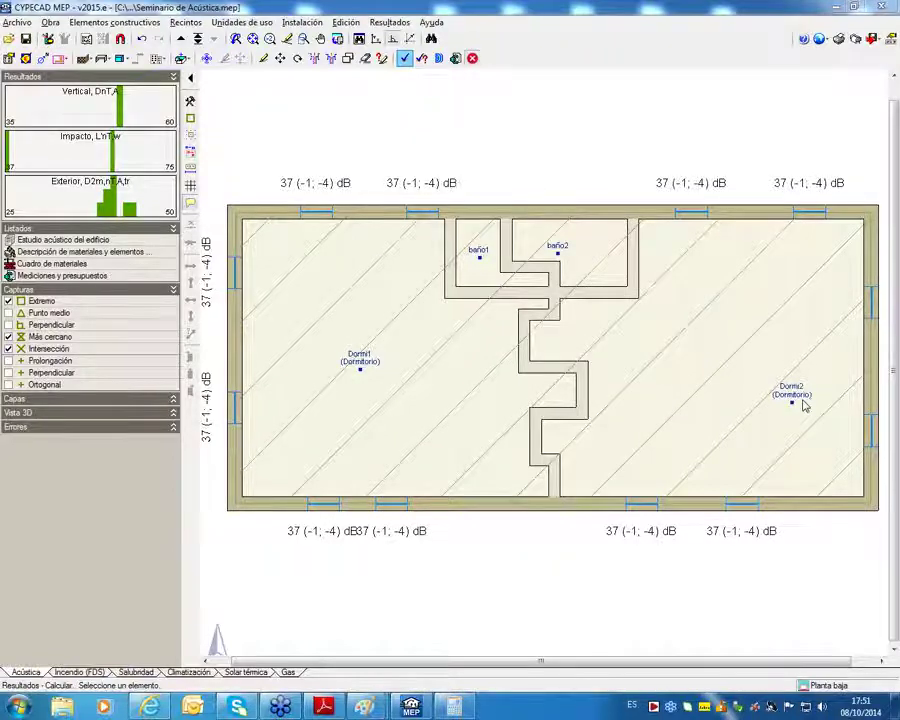
click(365, 375)
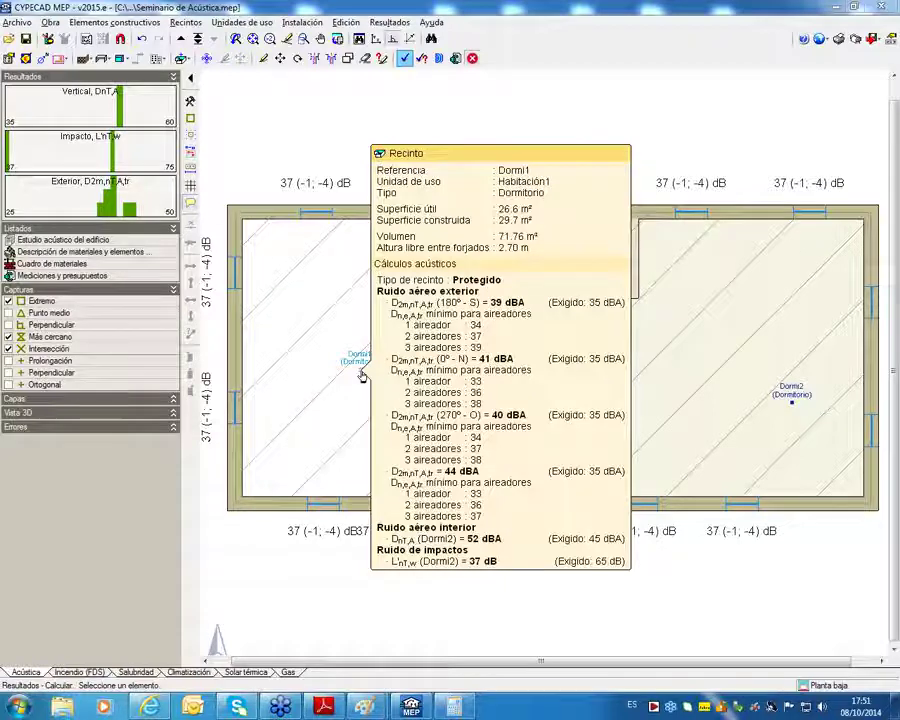
click(797, 405)
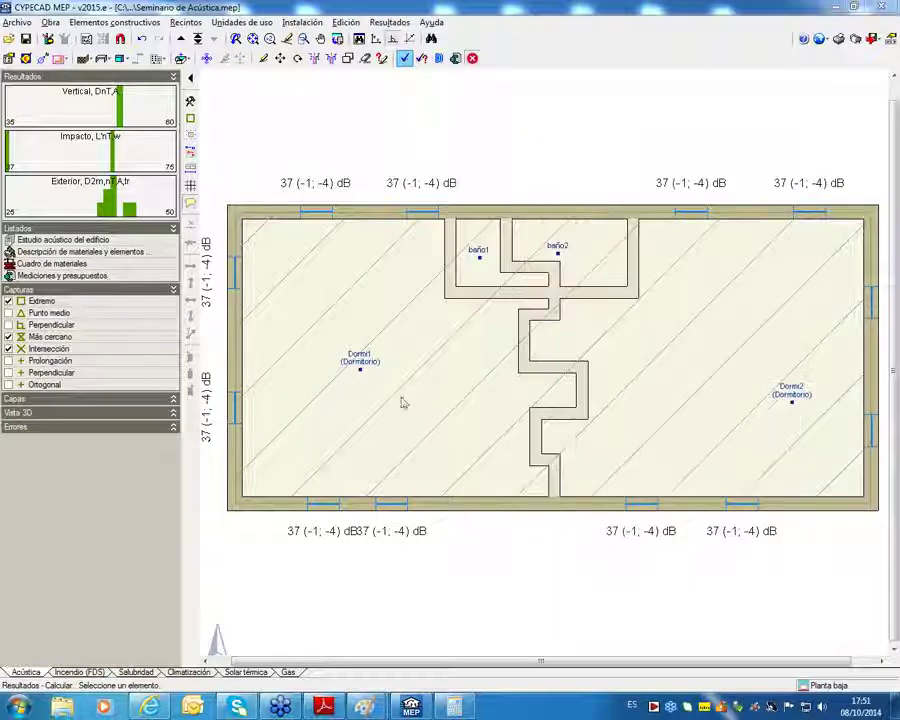
click(365, 373)
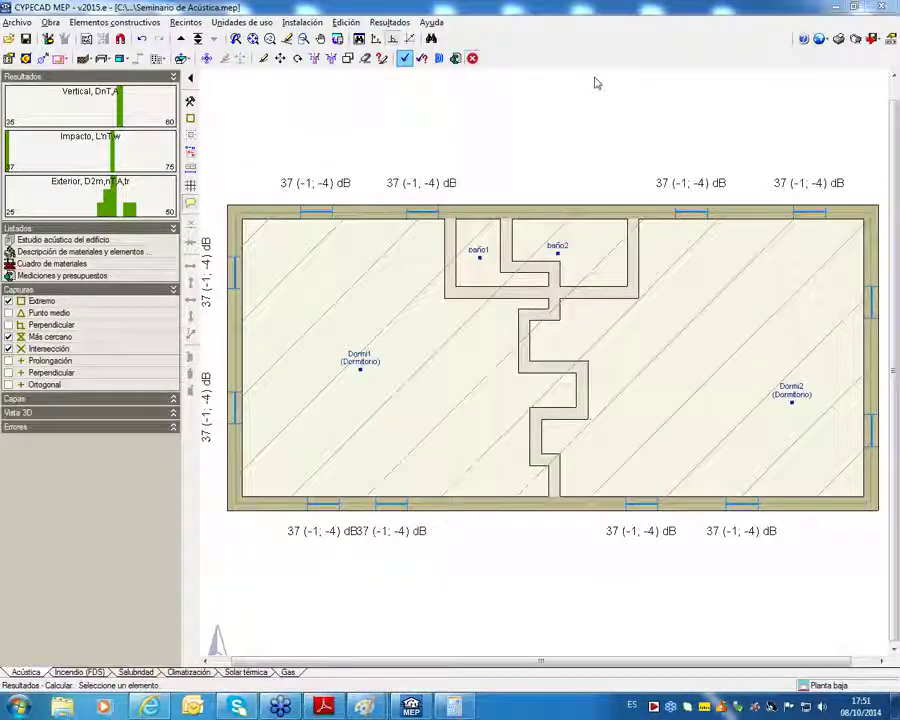
Show the indirect acoustic transmissions on the plan and set the E. constructivos layer to faded grey outlines around the Dormi1–Dormi2 partition.
click(440, 60)
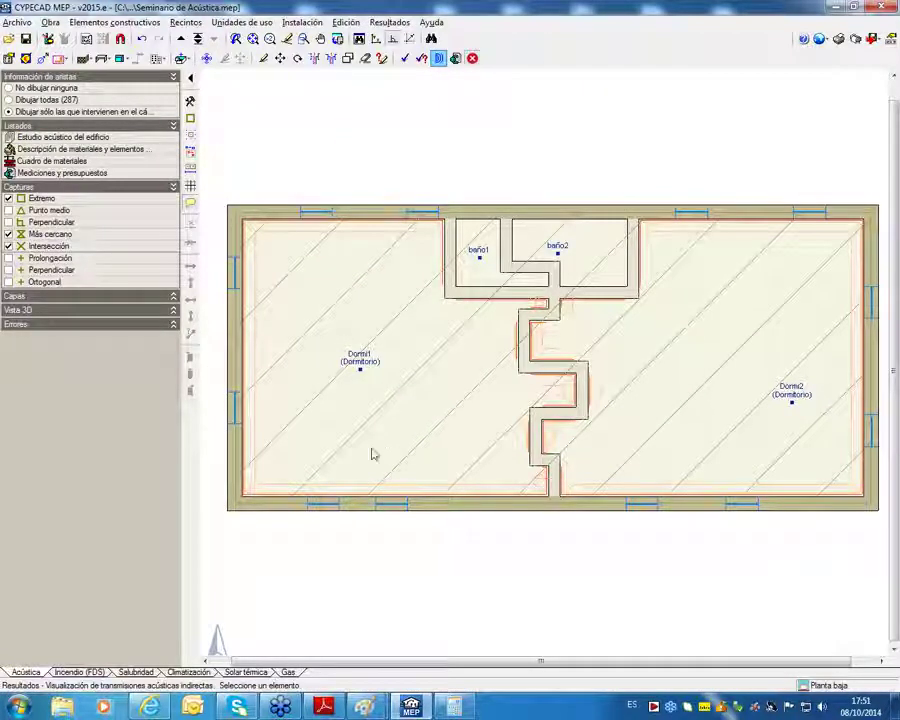
click(30, 298)
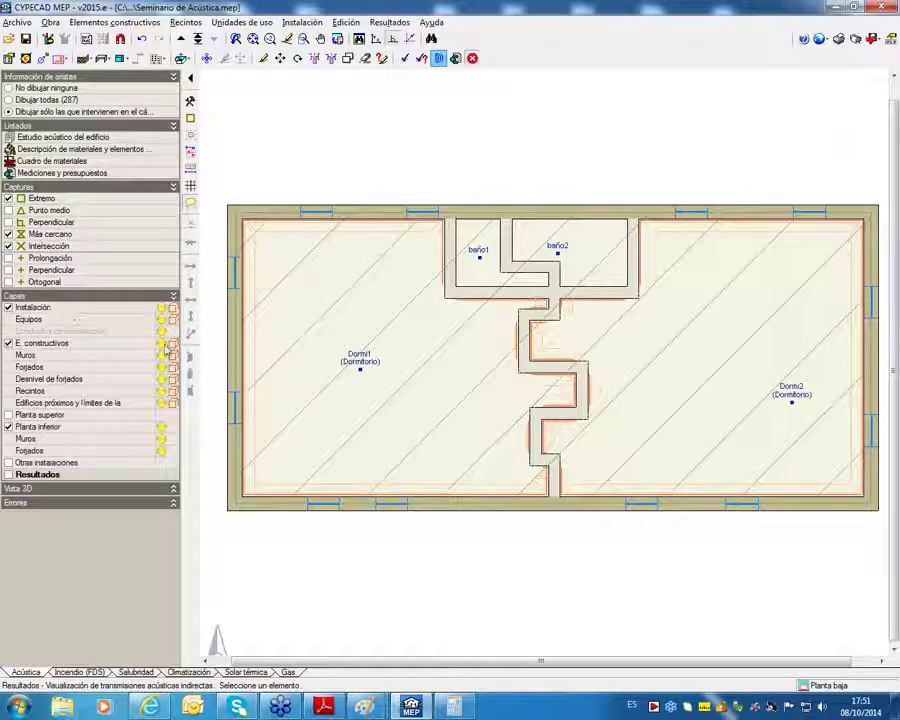
click(170, 344)
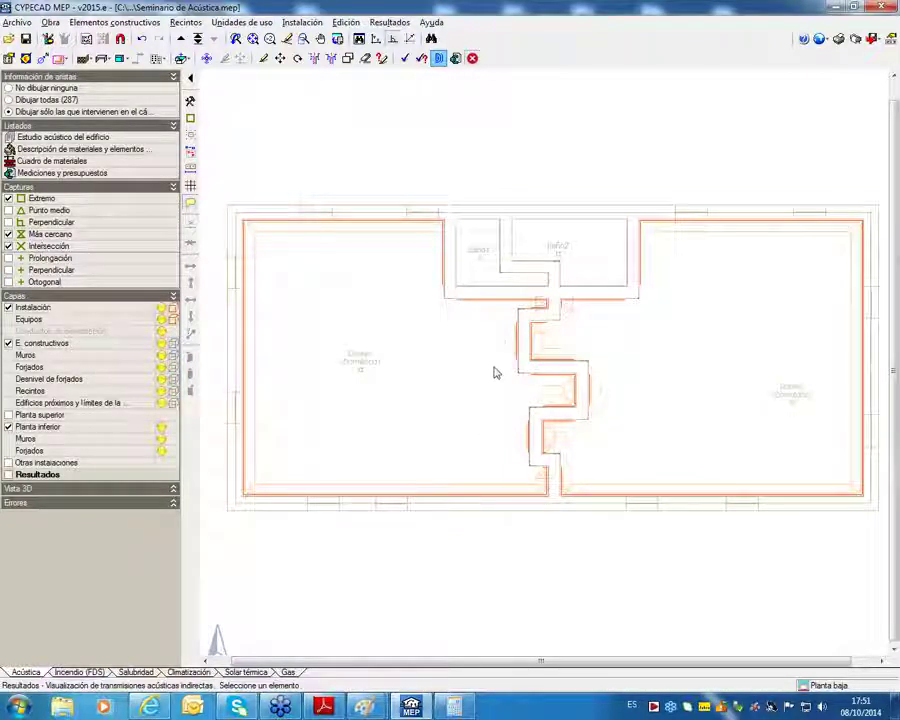
scroll(552, 488, up, 3)
Capture the flank results of the vertical edge where the partition meets the lower facade, and paste the capture into Paint.
mouse_move(552, 490)
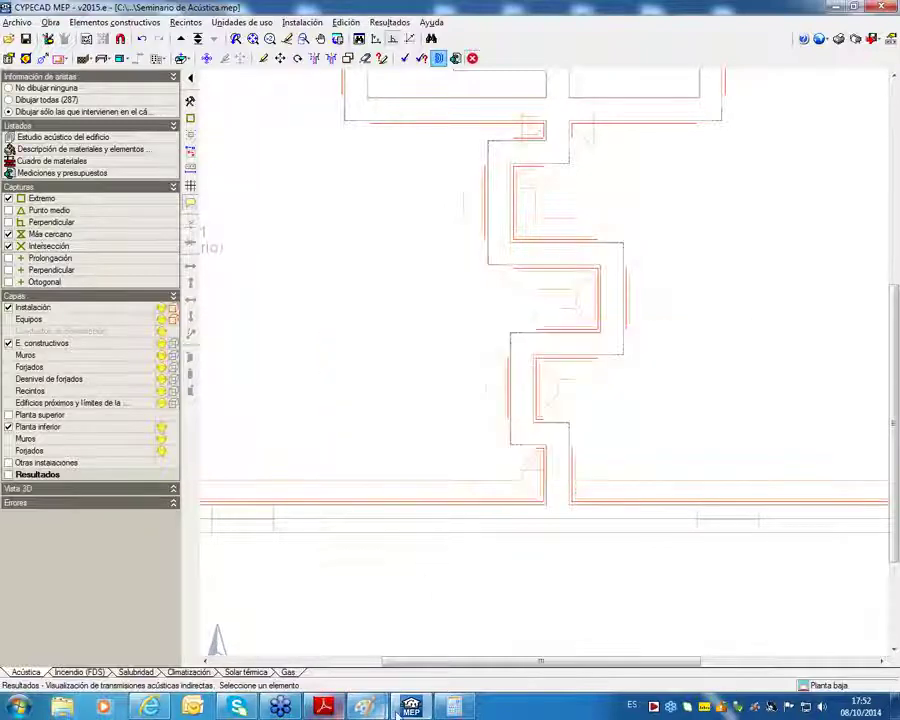
click(361, 711)
click(458, 596)
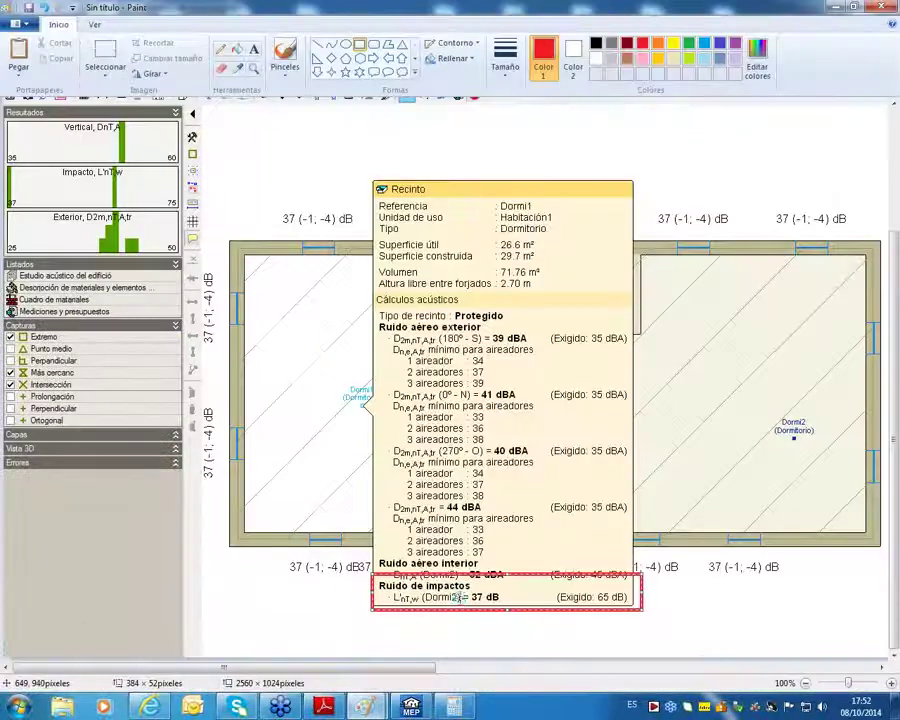
key(ctrl+v)
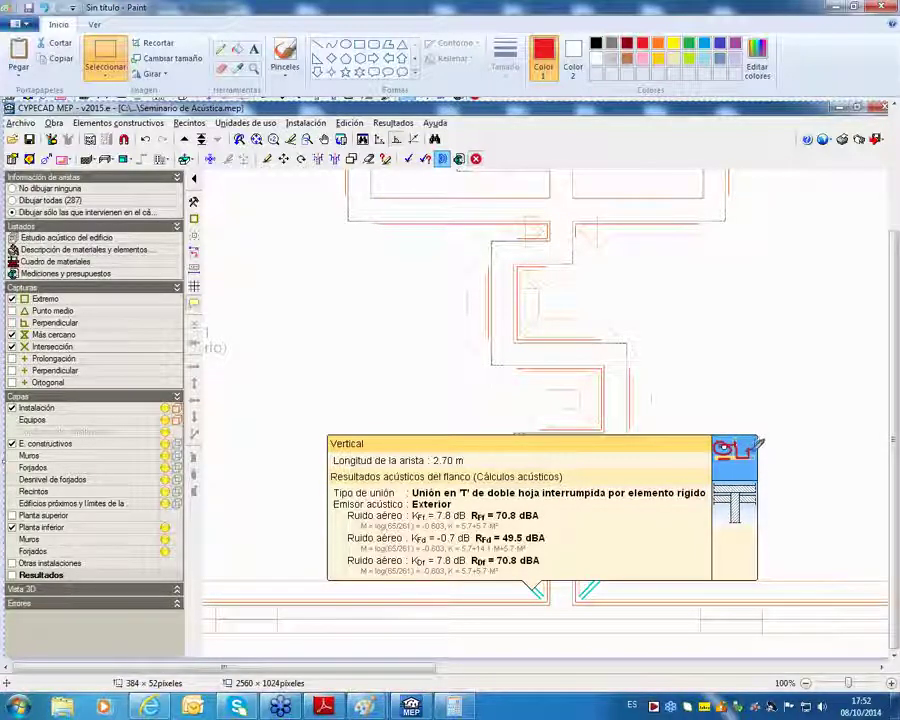
Mark the R_Ff result and the transmission path on the flank diagram in red, undoing the strokes between explanations.
mouse_move(494, 512)
mouse_down()
mouse_move(486, 510)
mouse_move(540, 520)
mouse_up()
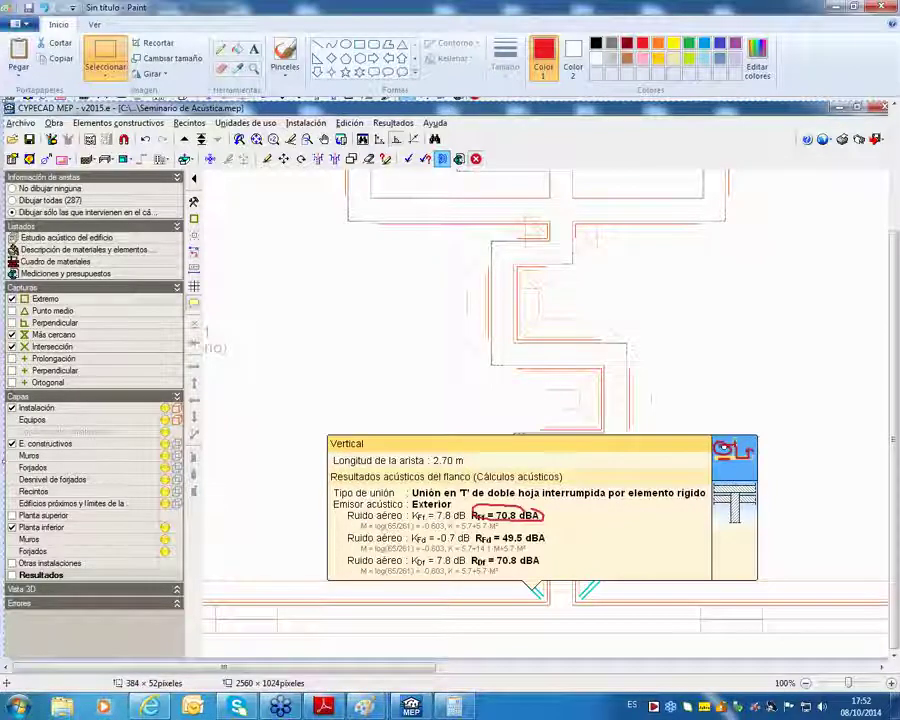
key(ctrl+z)
key(ctrl+z)
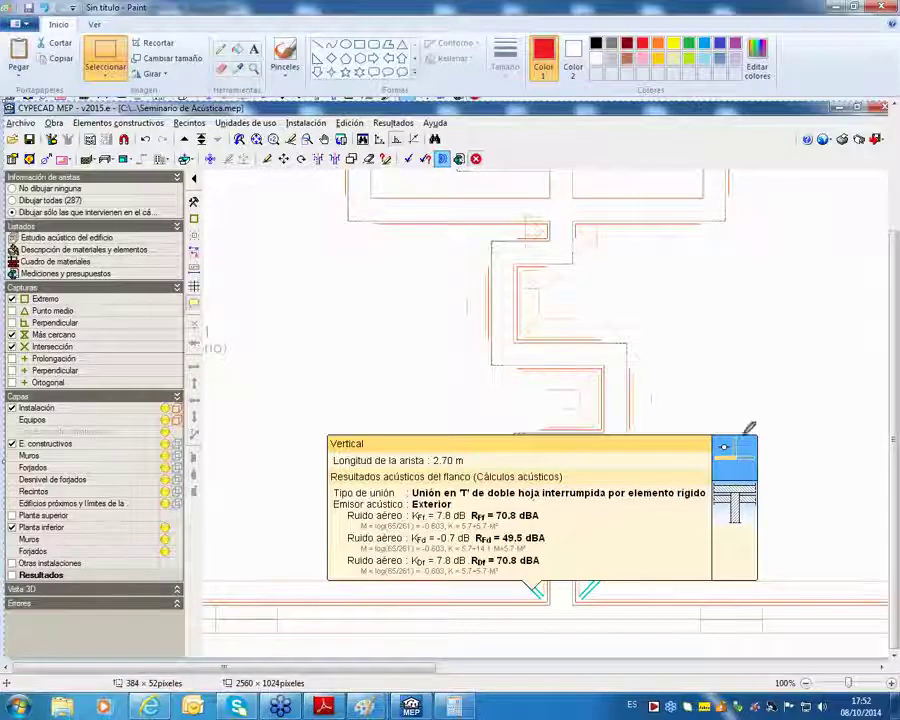
mouse_move(745, 434)
mouse_down()
mouse_move(722, 446)
mouse_move(751, 455)
mouse_move(756, 443)
mouse_up()
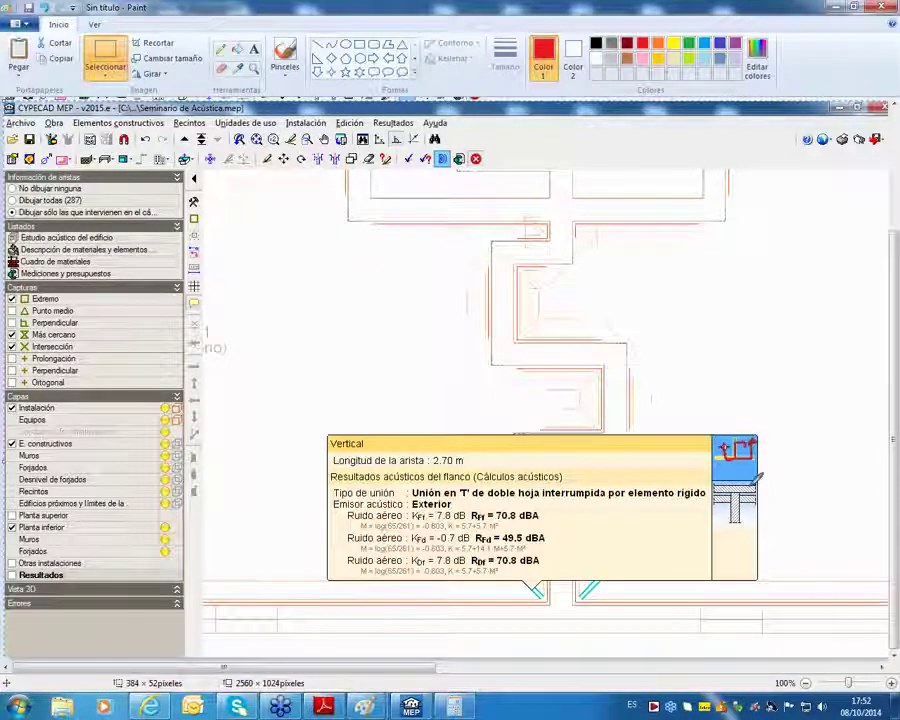
mouse_move(546, 530)
mouse_down()
mouse_move(478, 540)
mouse_move(525, 562)
mouse_move(548, 518)
mouse_up()
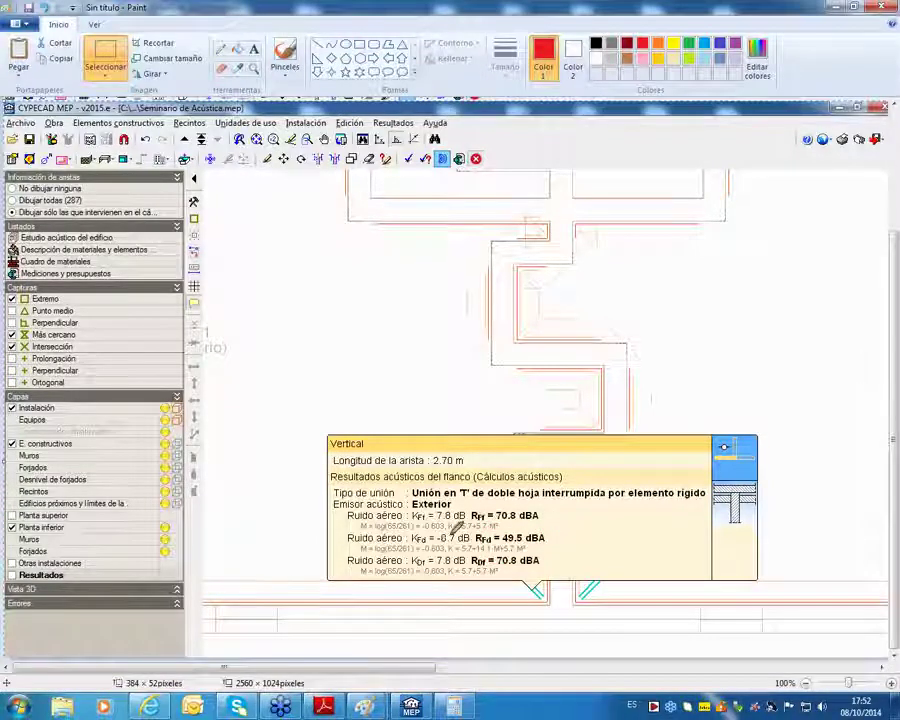
Outline the first mass-ratio and K formula line in red, mark the T-junction diagram, and clear the marks.
drag(360, 531, 534, 535)
mouse_move(355, 516)
mouse_down()
mouse_move(358, 529)
mouse_move(510, 517)
mouse_move(512, 533)
mouse_up()
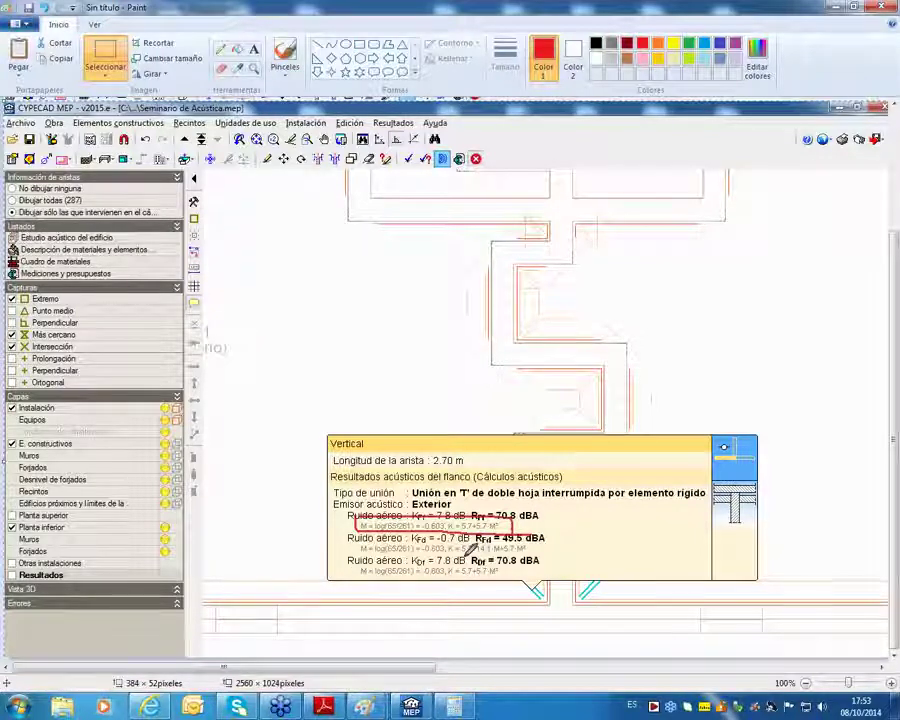
drag(725, 489, 728, 488)
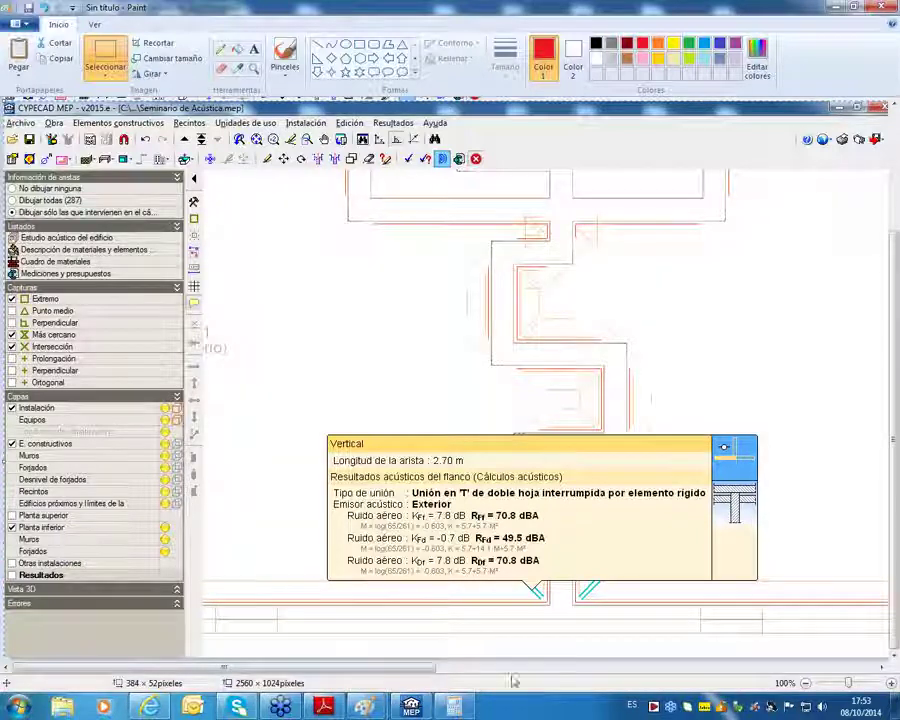
Return to CYPECAD MEP, open the Estudio acústico del edificio report, and examine its summary tables, flank elements, airborne contributions and impact noise section.
click(411, 706)
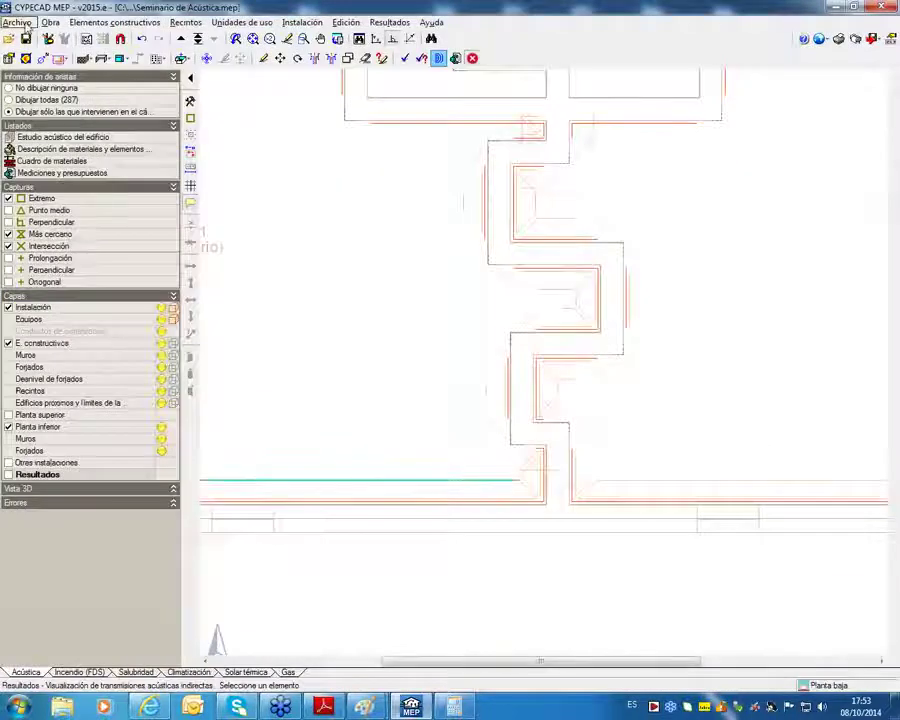
click(98, 138)
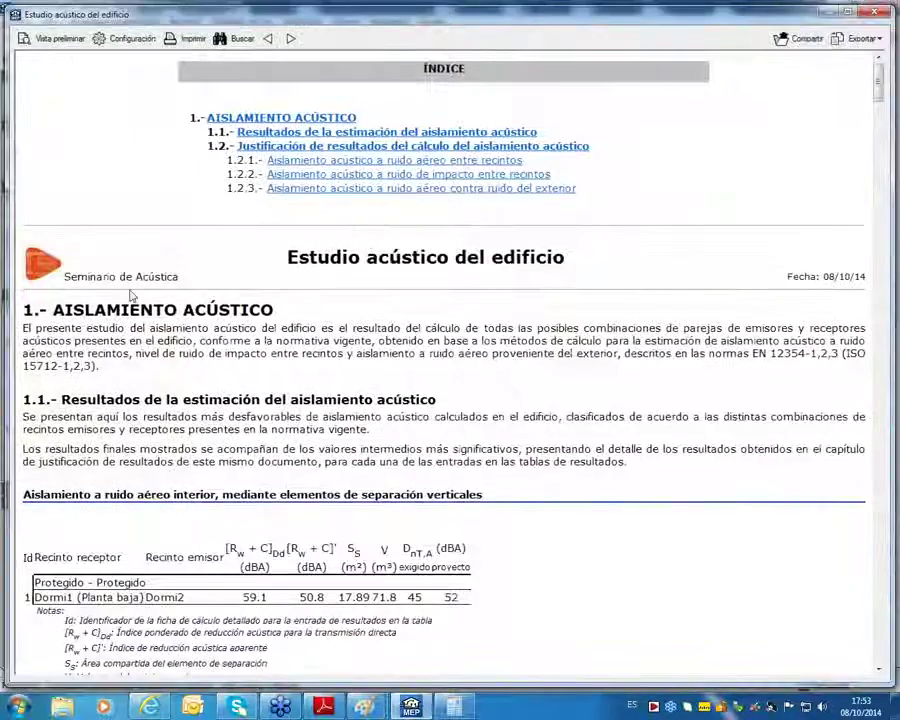
scroll(316, 296, down, 3)
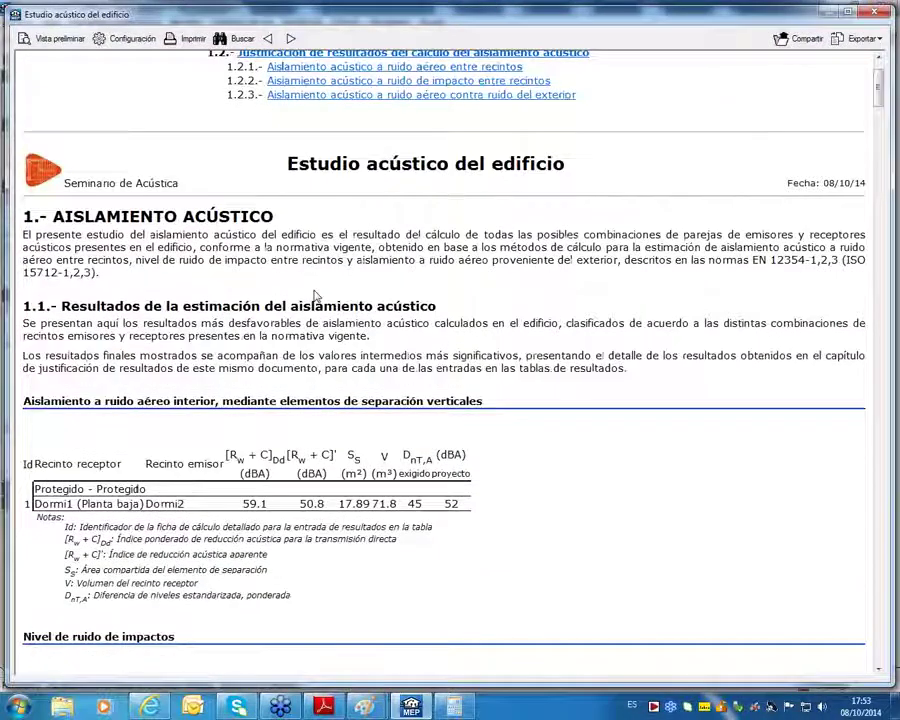
scroll(316, 296, down, 6)
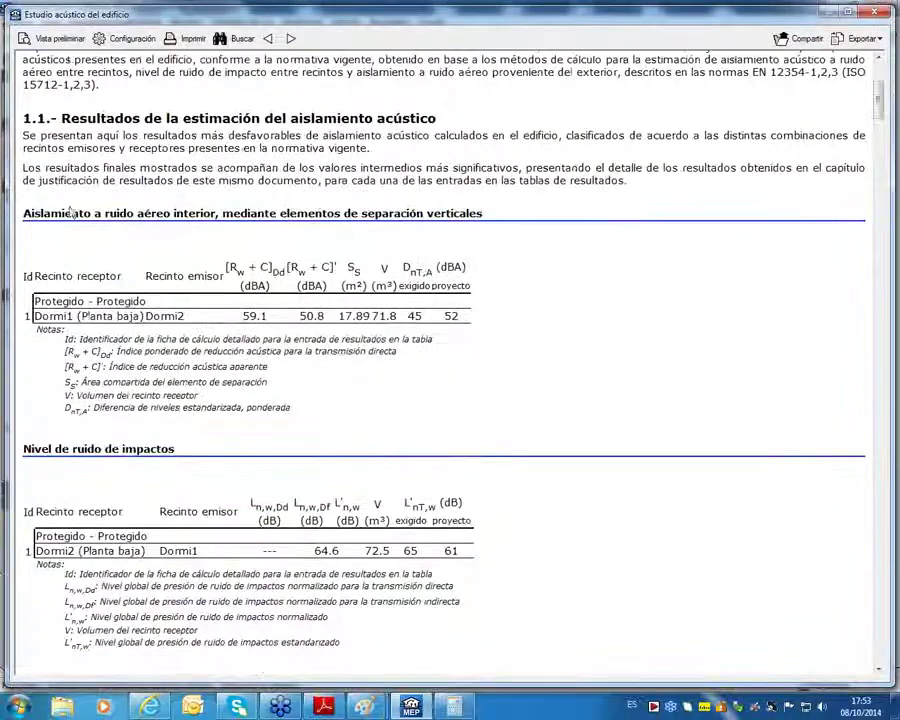
scroll(348, 289, down, 20)
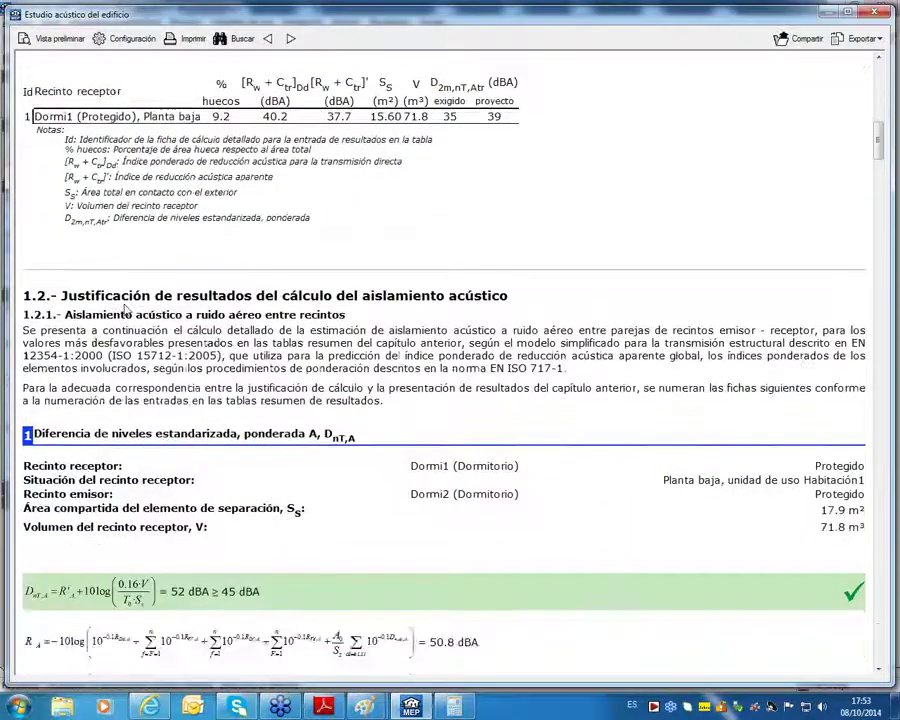
scroll(127, 310, down, 10)
scroll(127, 310, down, 20)
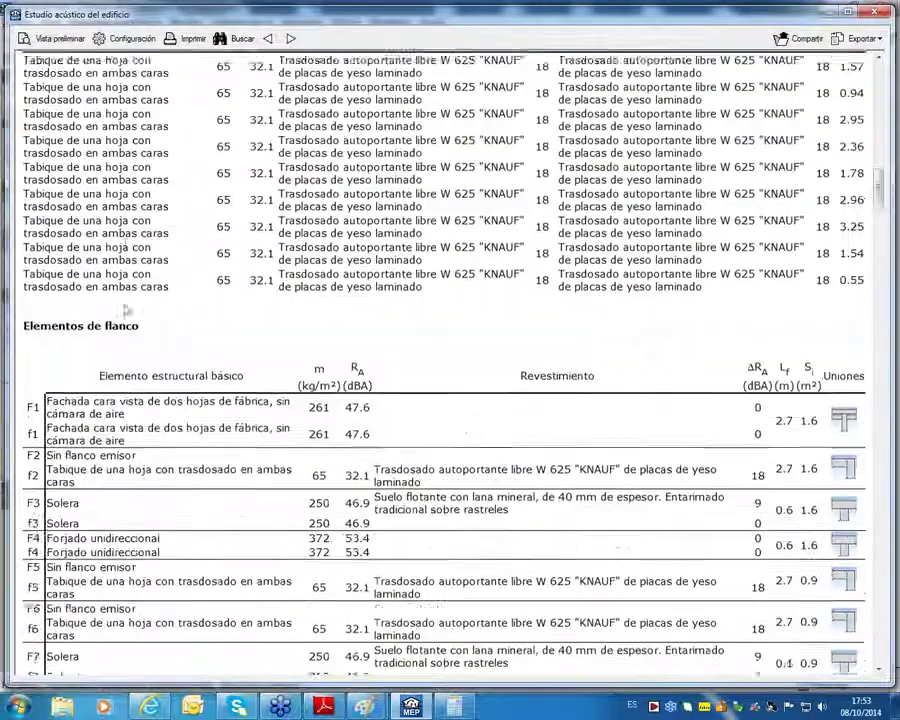
scroll(127, 310, down, 20)
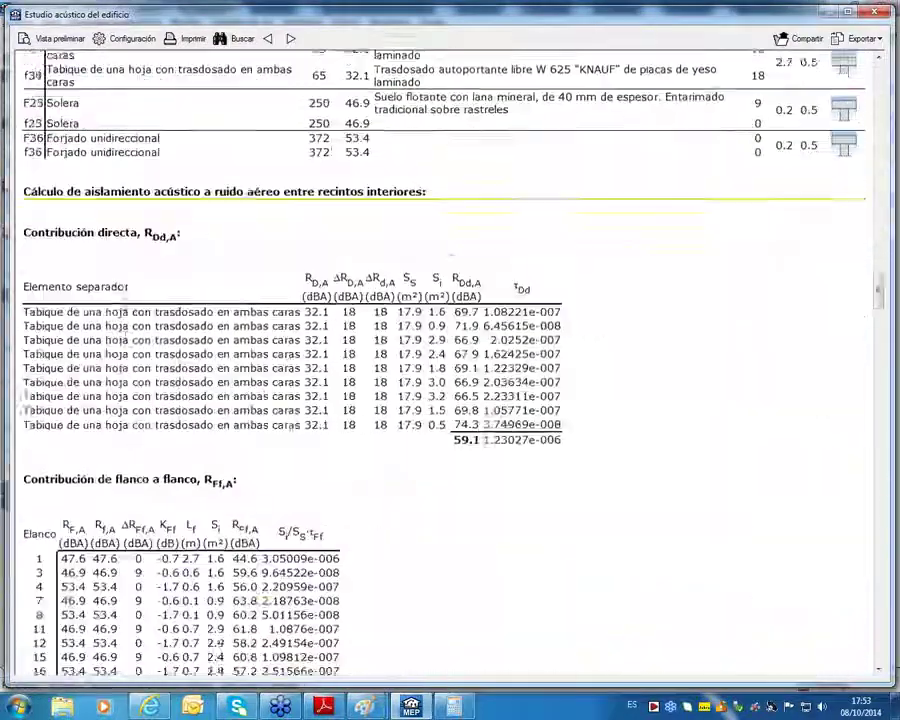
scroll(127, 310, down, 20)
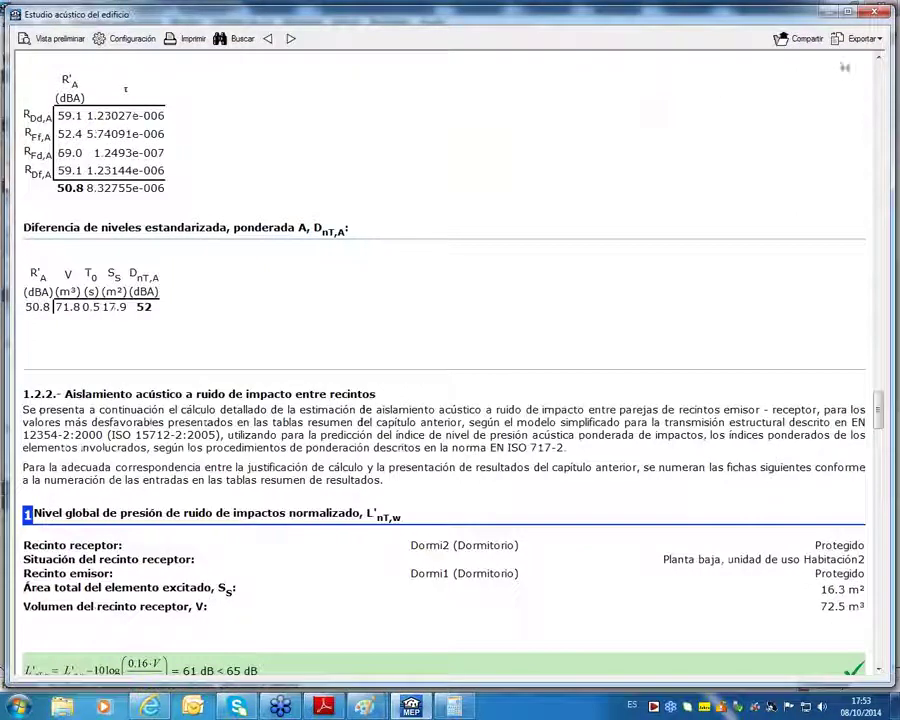
Review the report's available export formats without exporting, close the report and show the whole floor plan.
click(862, 38)
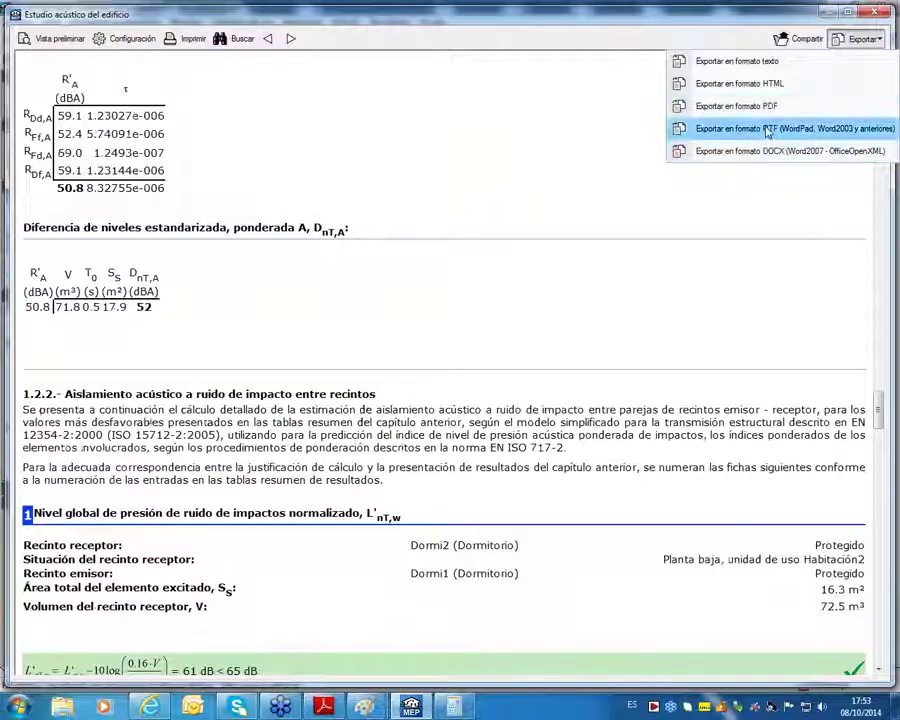
click(532, 105)
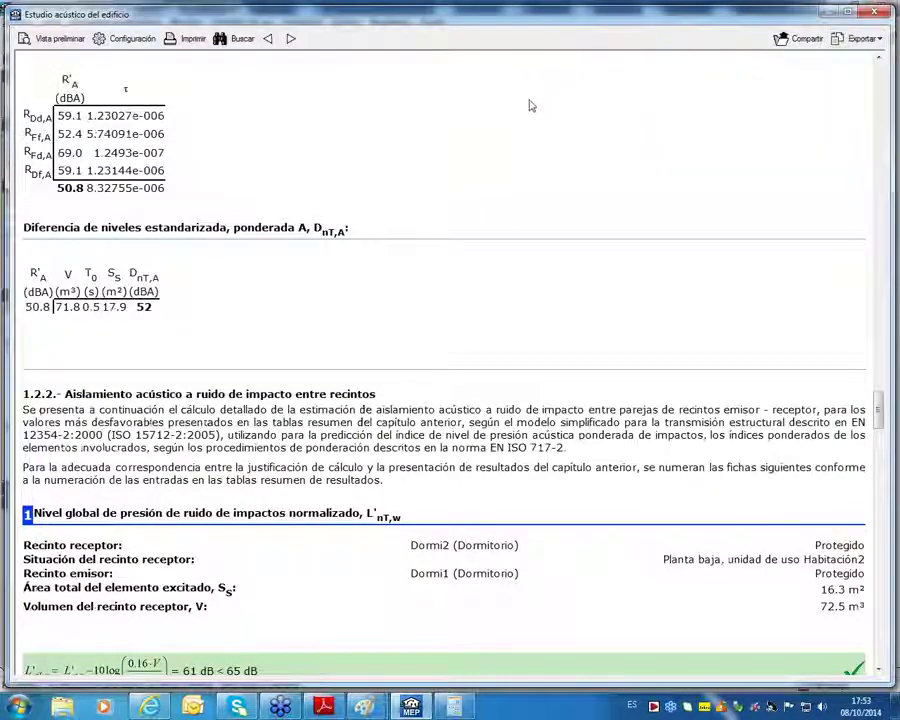
click(876, 10)
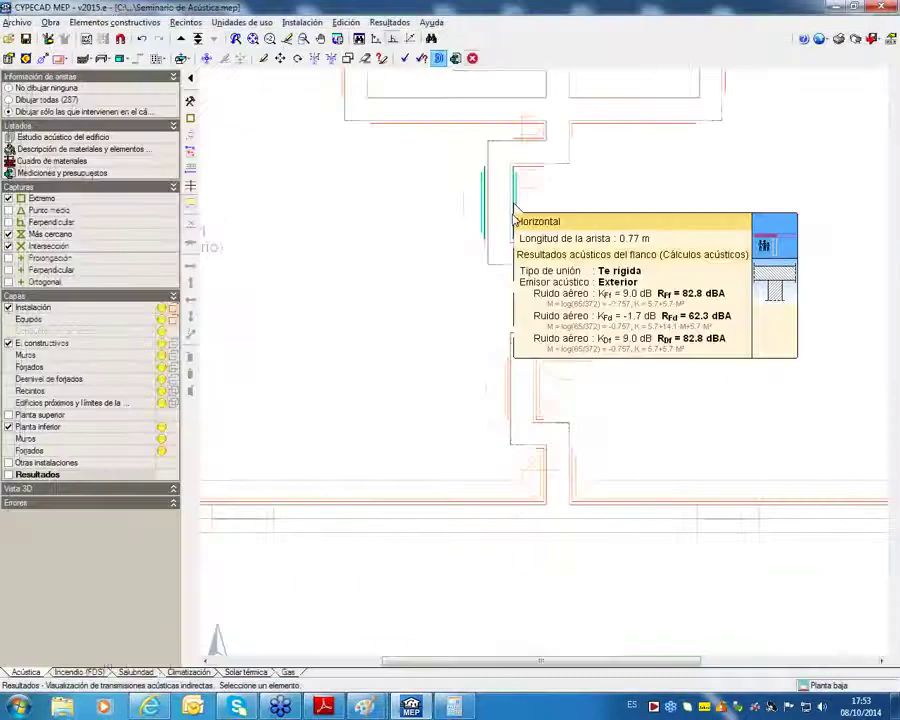
scroll(379, 321, down, 3)
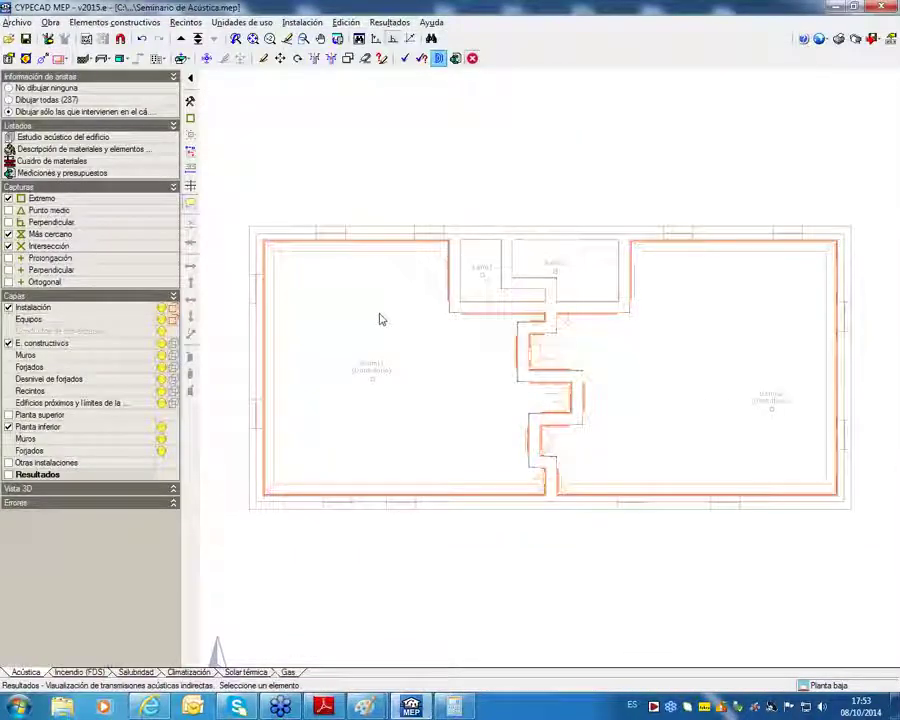
Switch to a new Internet Explorer window and open soporte.cype.es at the table of technical support contacts by country.
right_click(152, 708)
click(112, 634)
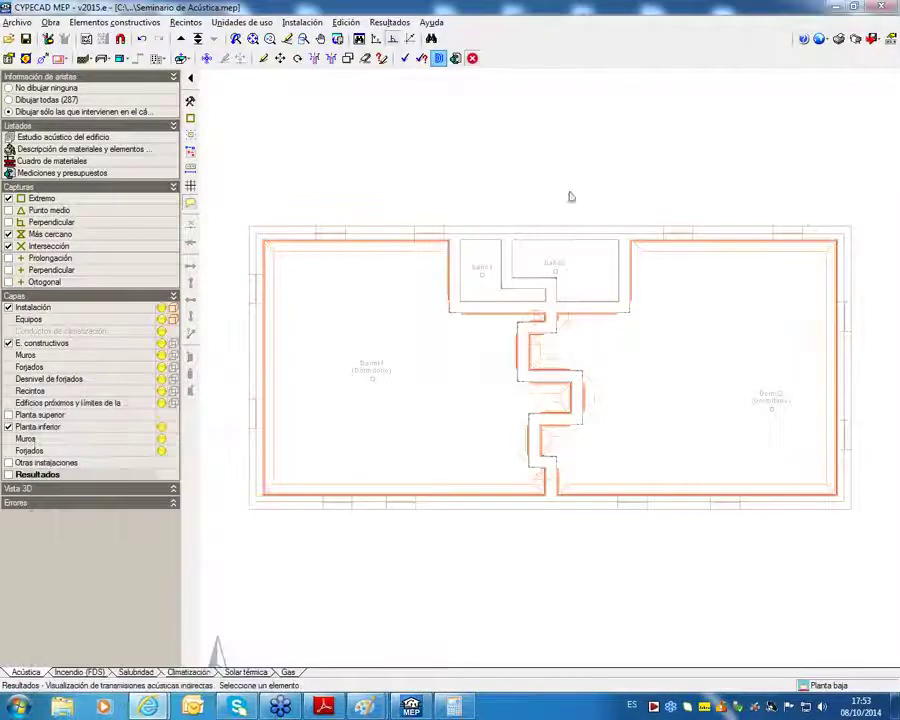
drag(2, 8, 345, 1)
click(202, 28)
text(sopo)
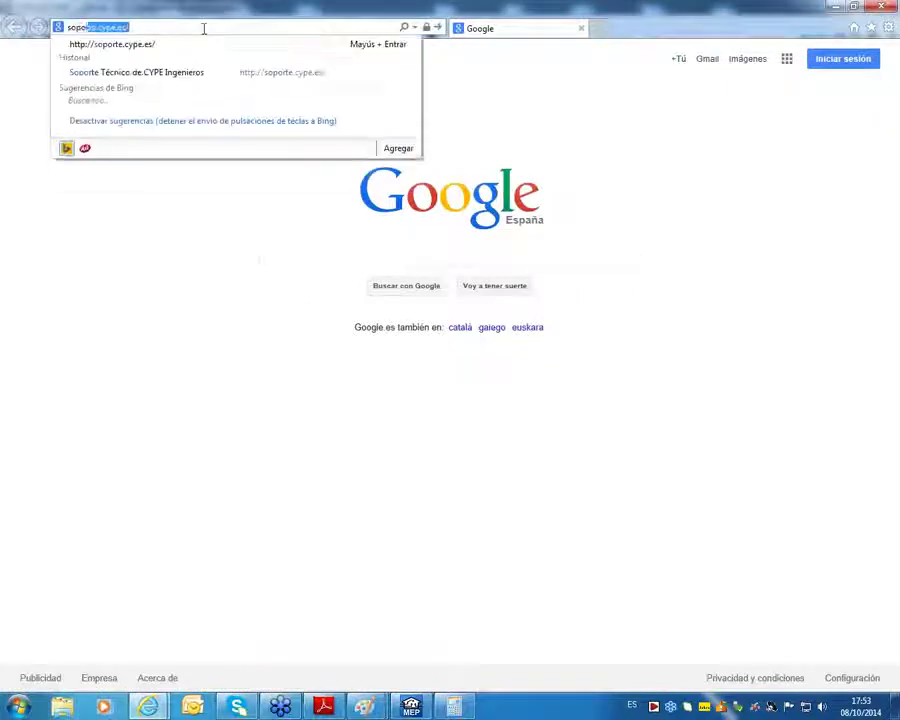
text(rte.cype)
key(Return)
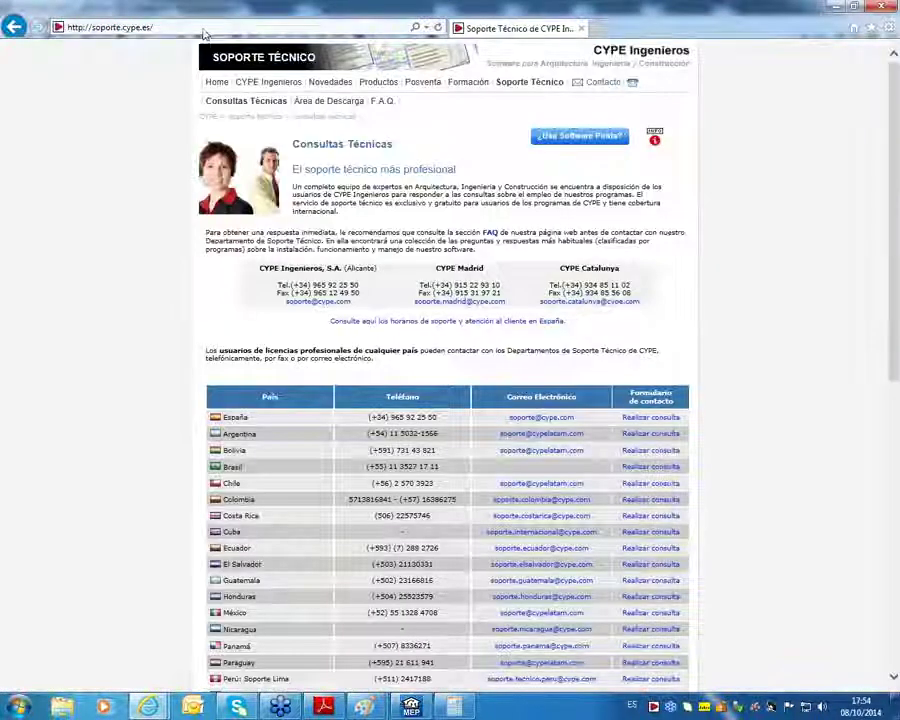
scroll(137, 291, down, 2)
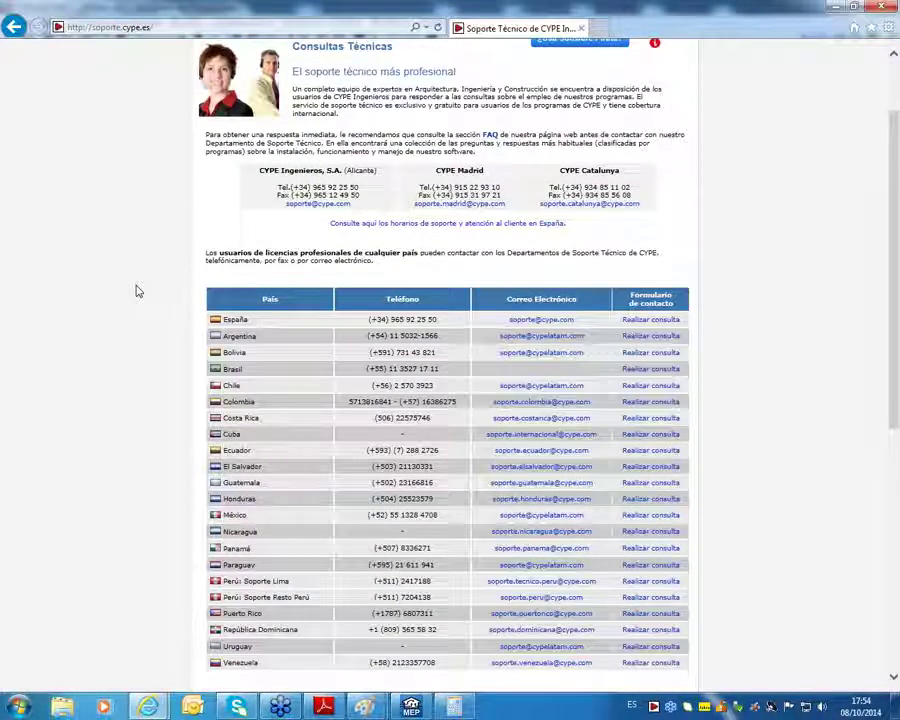